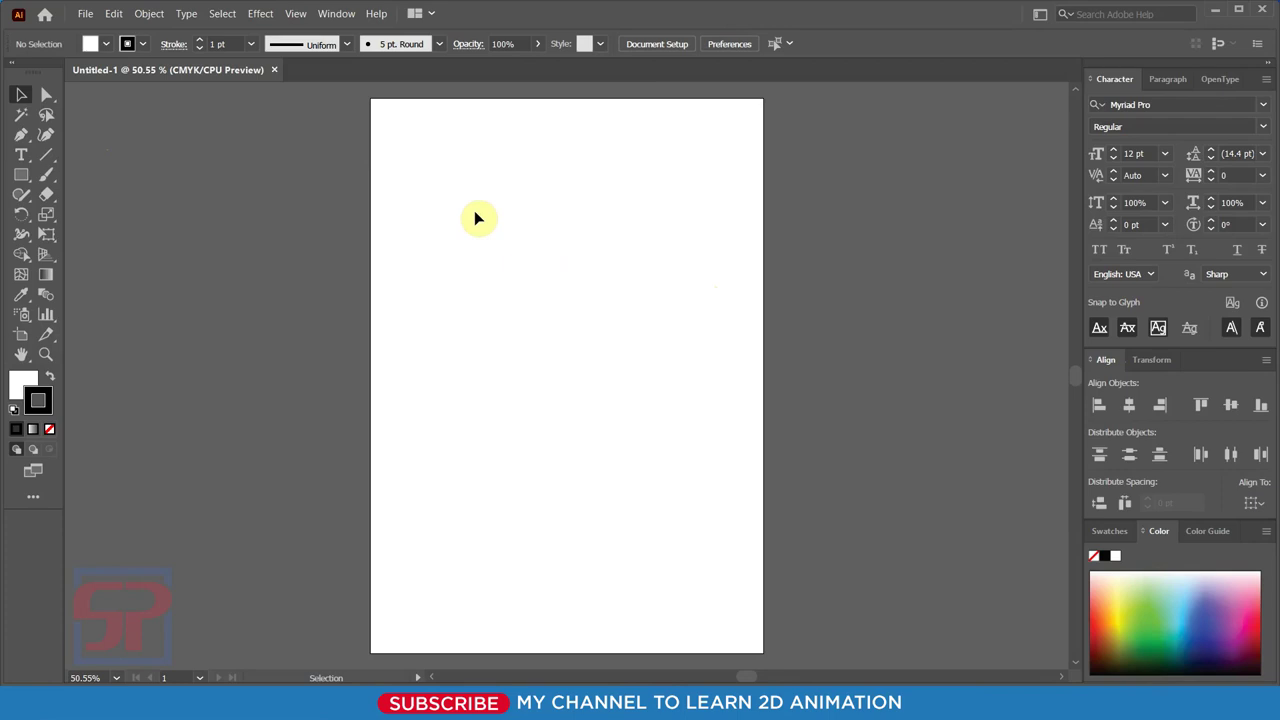
Zoom in on the artboard with successive zoom marquees.
left_click(48, 95)
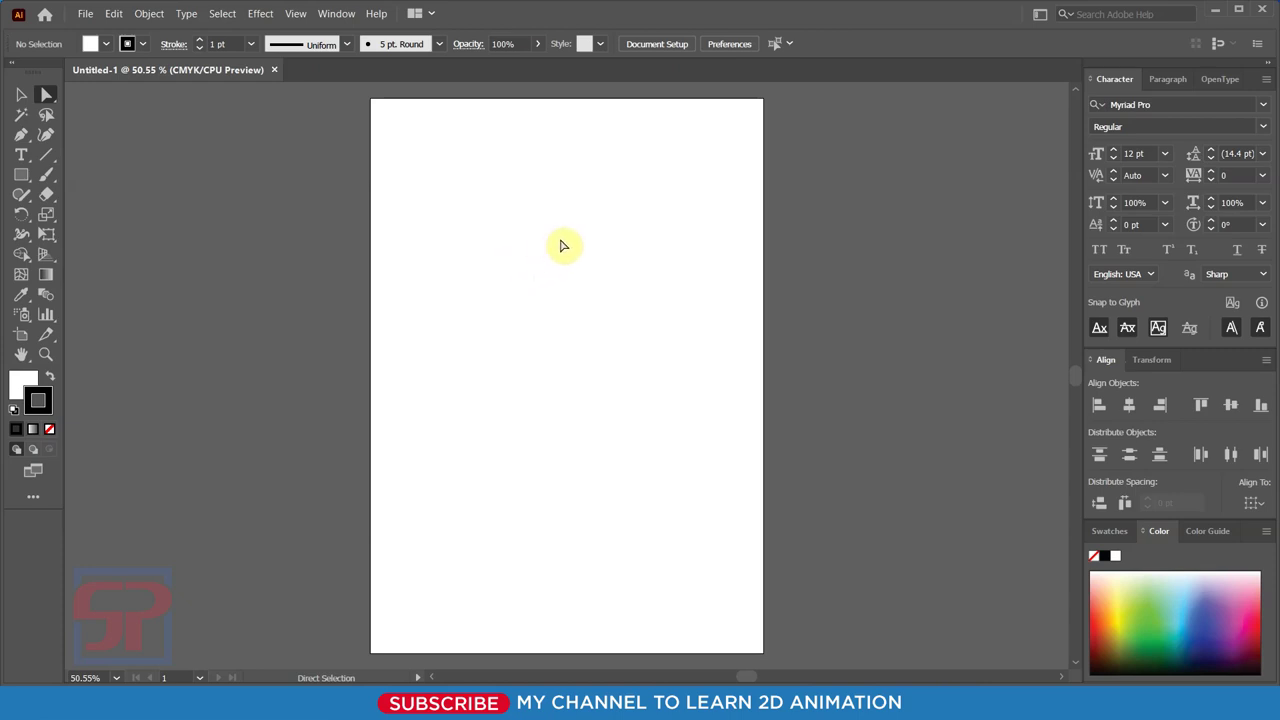
key("ctrl+space")
left_click_drag(455, 195, 757, 540)
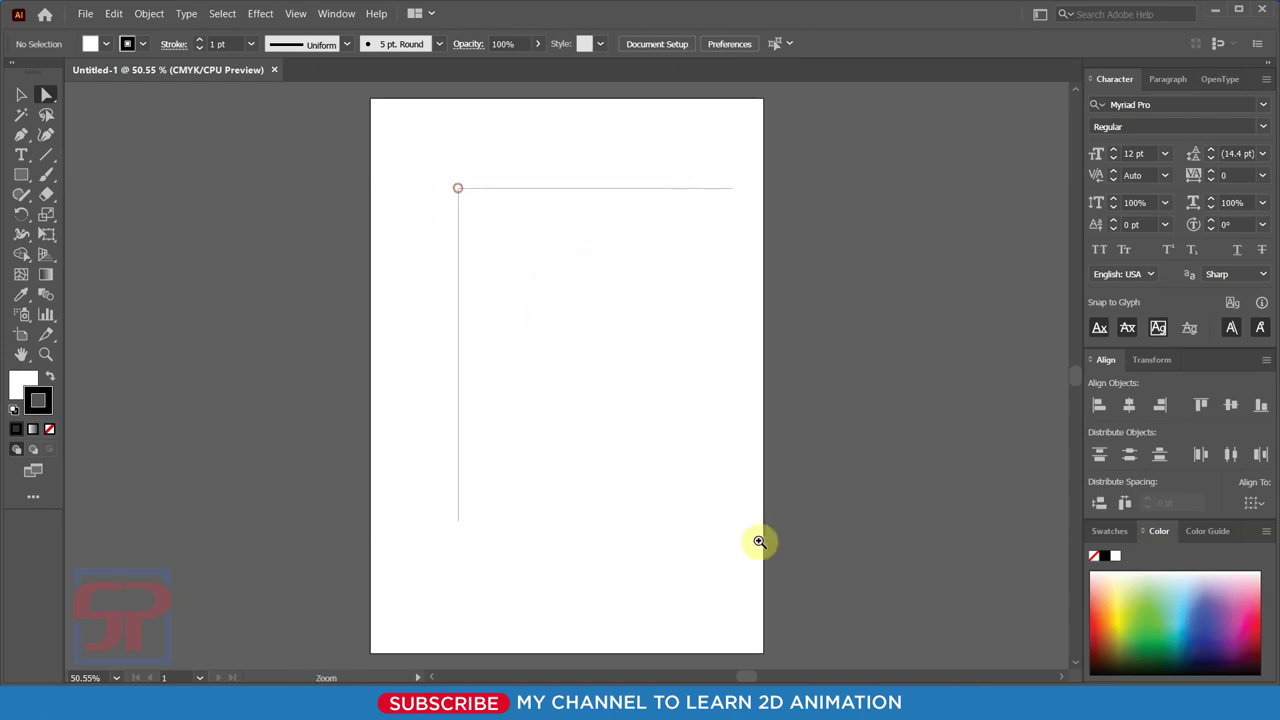
left_click_drag(303, 200, 806, 609)
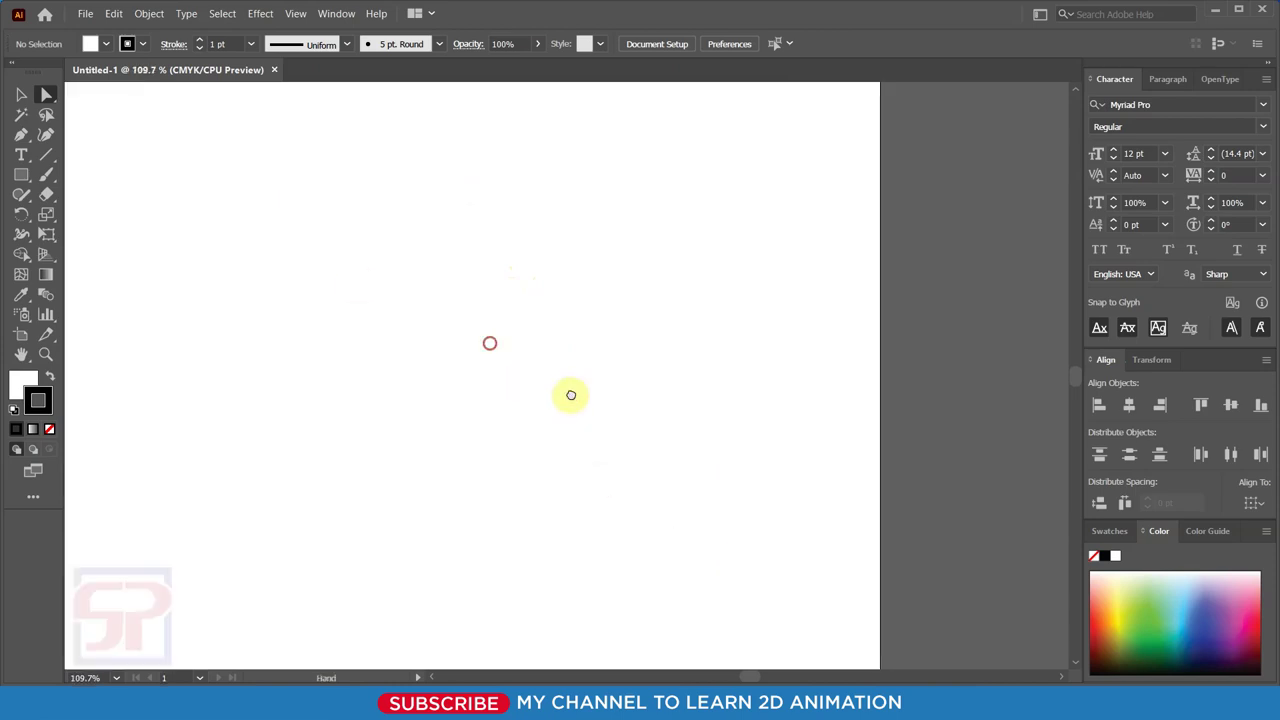
mouse_move(571, 394)
left_mouse_down()
mouse_move(597, 457)
mouse_move(623, 366)
mouse_move(587, 477)
mouse_move(574, 363)
mouse_move(571, 394)
left_mouse_up()
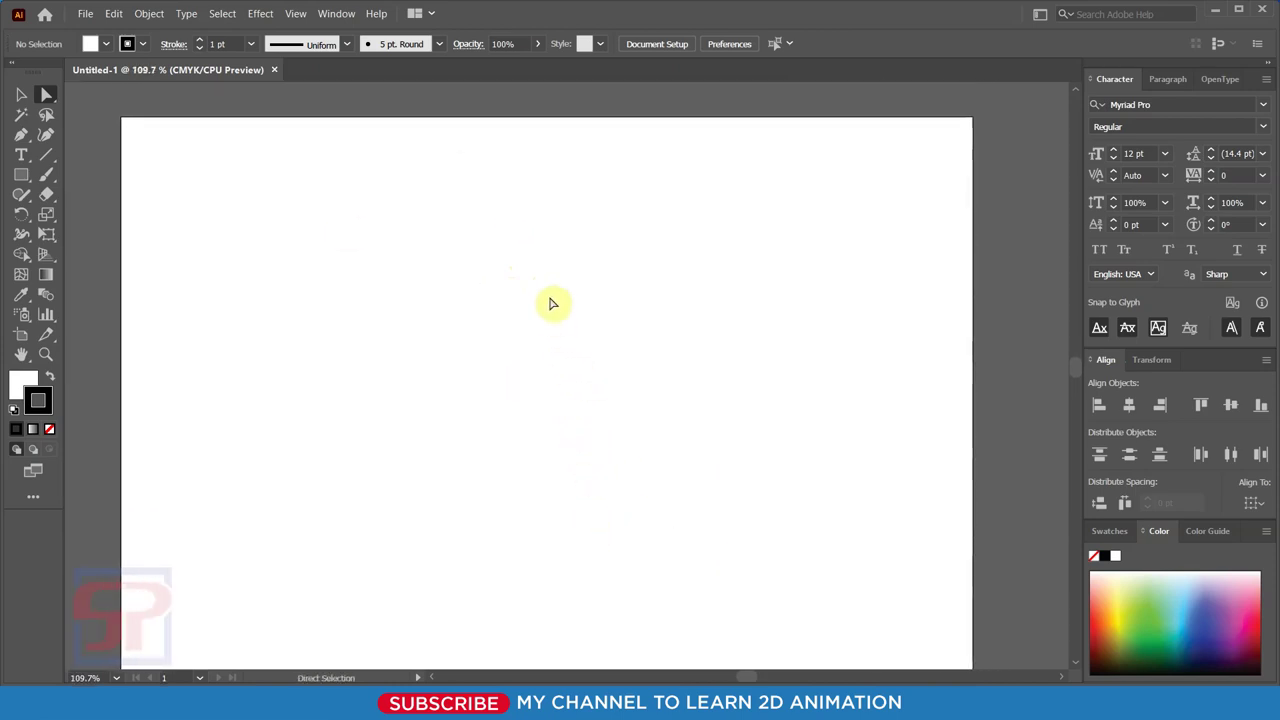
Draw a square in the artboard's upper-left area and reposition it with the Selection tool.
left_click(26, 178)
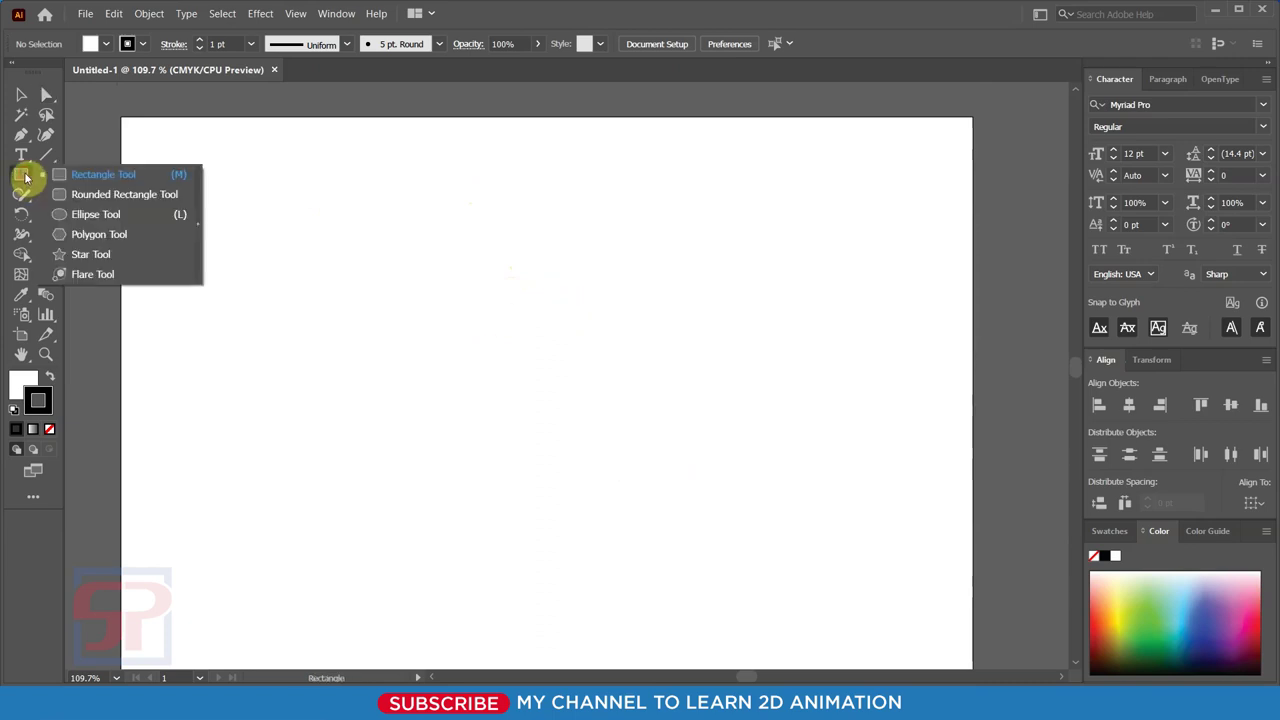
left_click(85, 180)
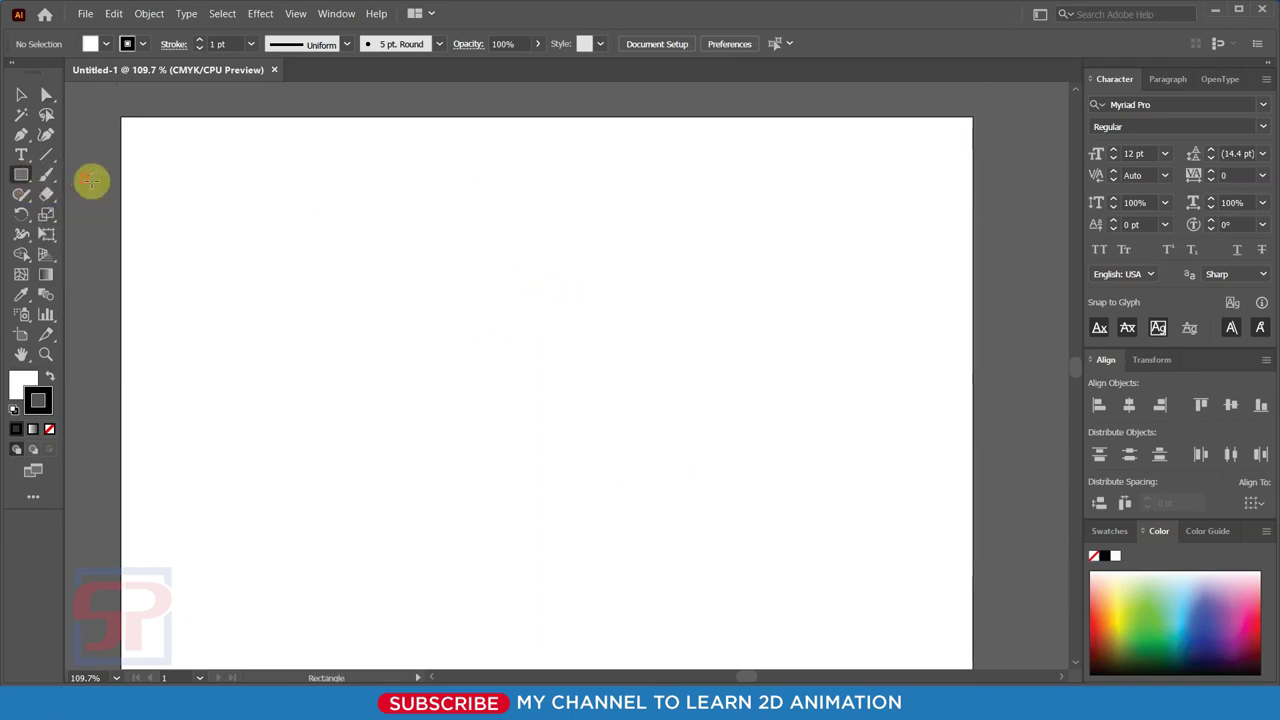
left_click_drag(297, 255, 490, 445)
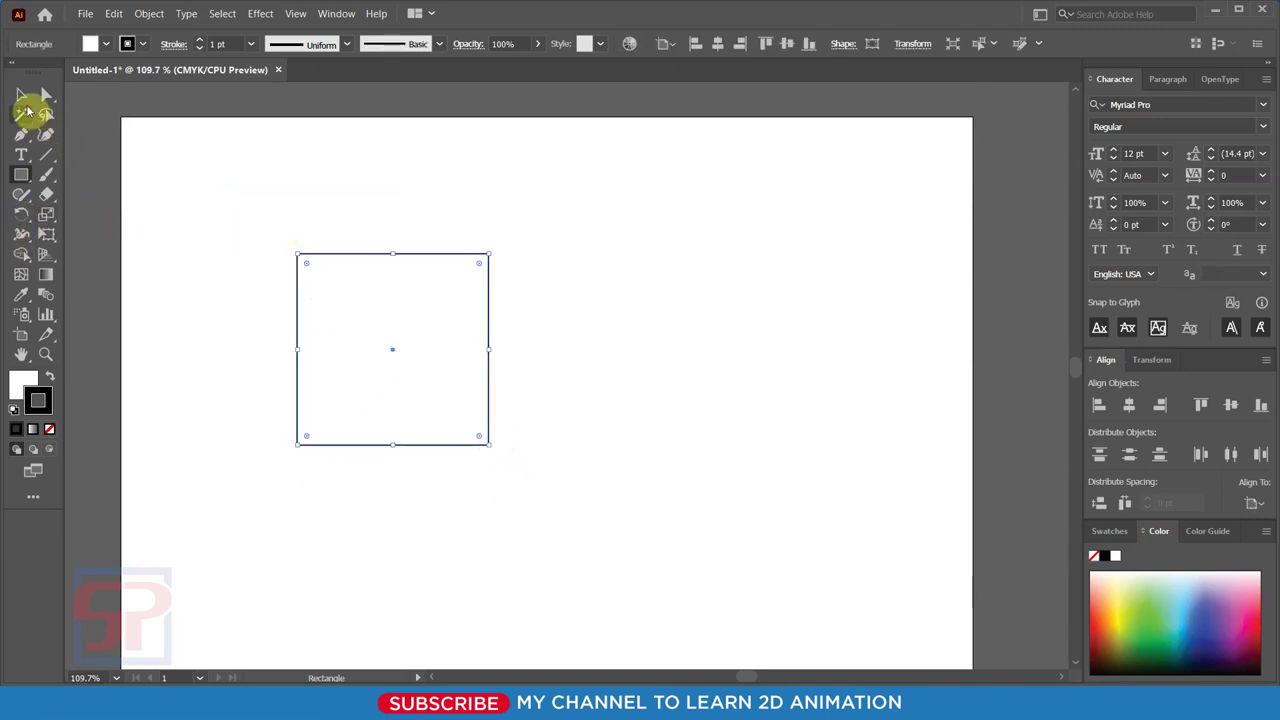
left_click(21, 95)
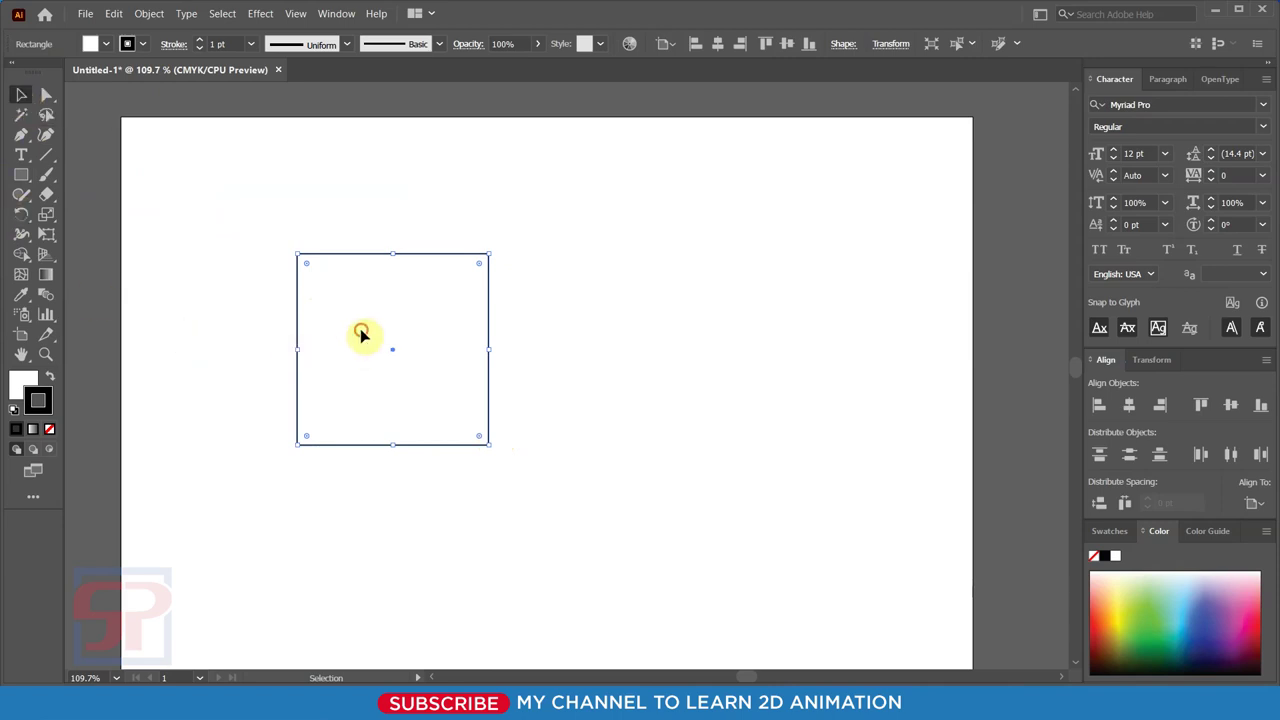
mouse_move(362, 335)
left_mouse_down()
mouse_move(531, 318)
mouse_move(355, 352)
mouse_move(309, 434)
mouse_move(299, 419)
left_mouse_up()
mouse_move(312, 425)
left_mouse_down()
mouse_move(429, 343)
mouse_move(425, 405)
mouse_move(380, 309)
left_mouse_up()
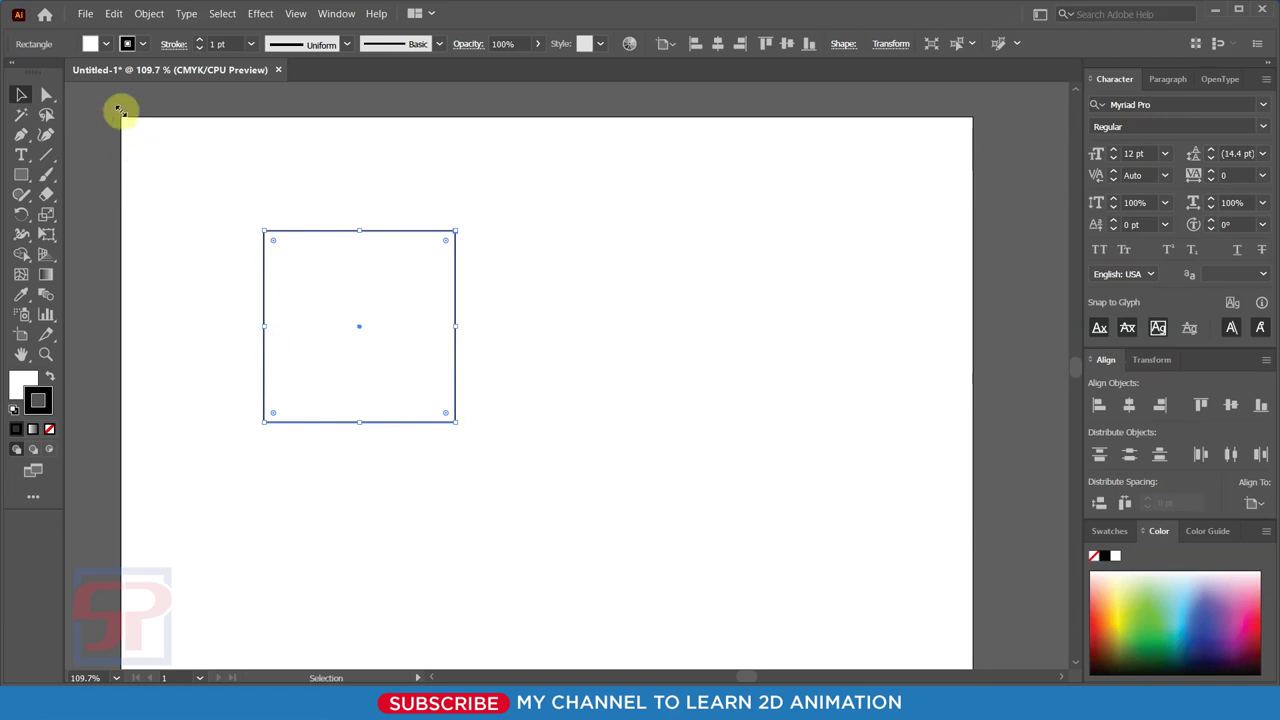
left_click(115, 14)
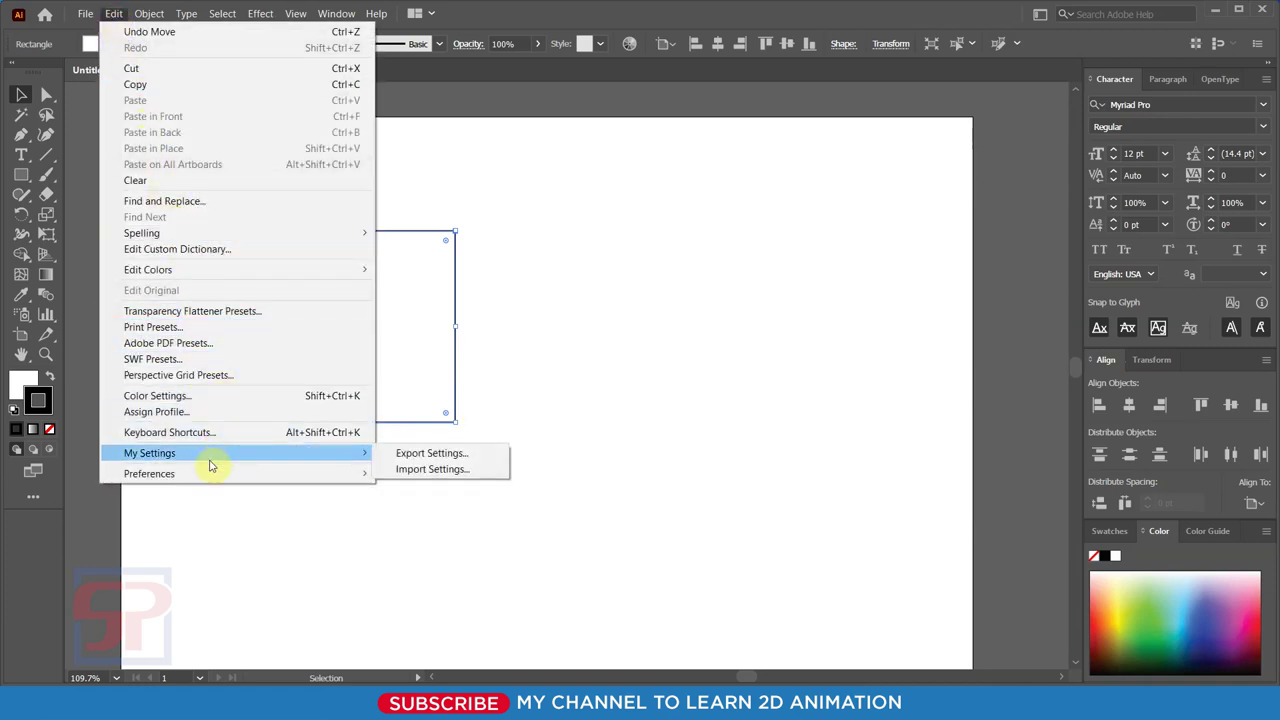
mouse_move(149, 473)
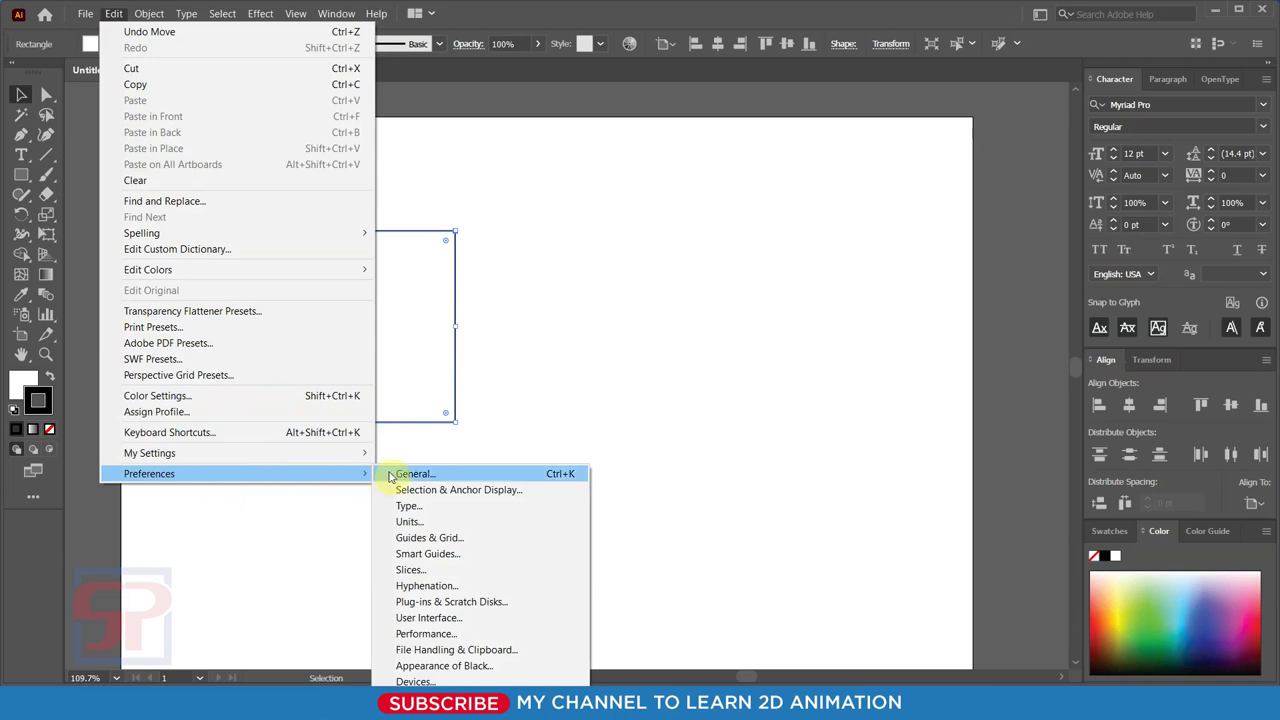
Set the Selection & Anchor Display size slider to Max in General preferences.
left_click(416, 476)
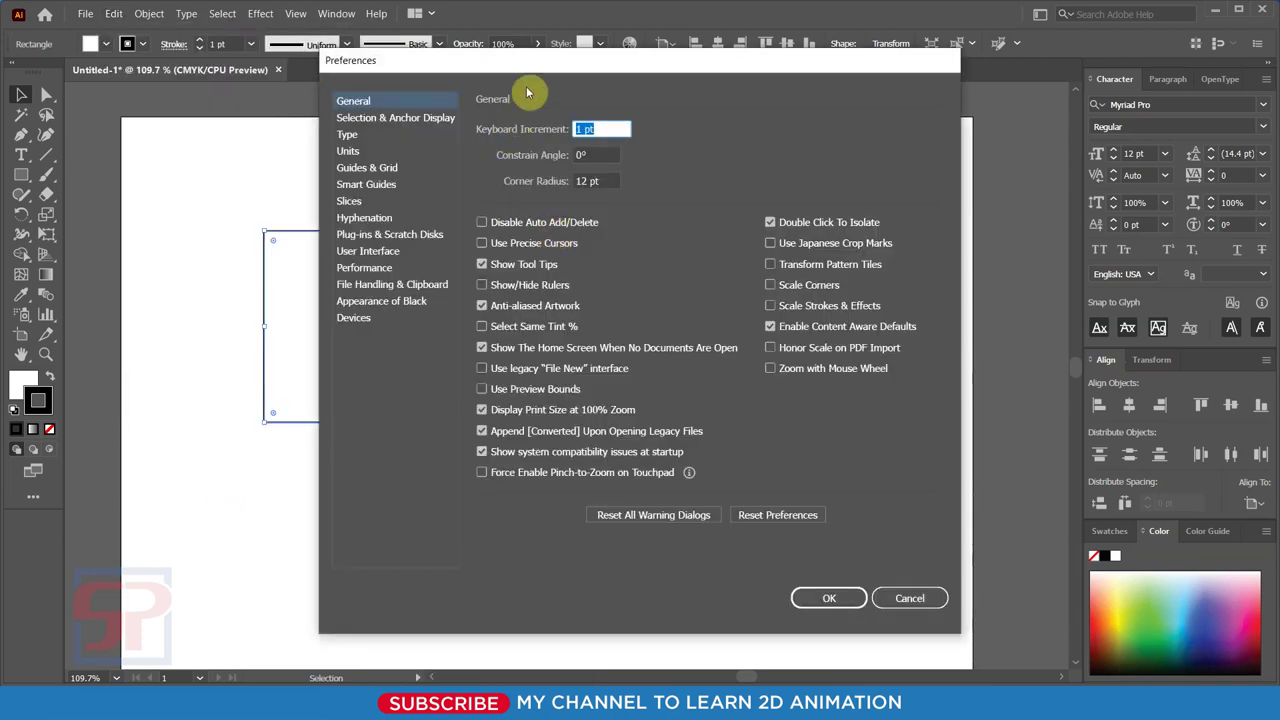
left_click_drag(541, 70, 715, 89)
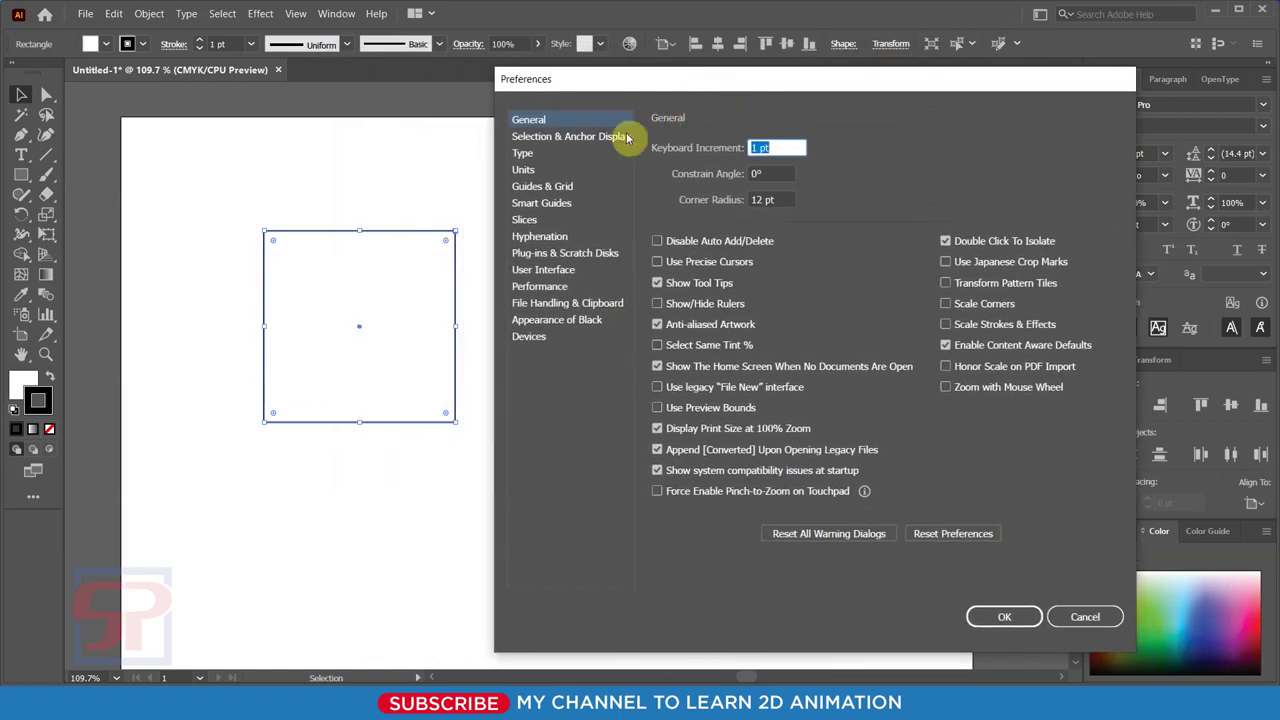
left_click(565, 138)
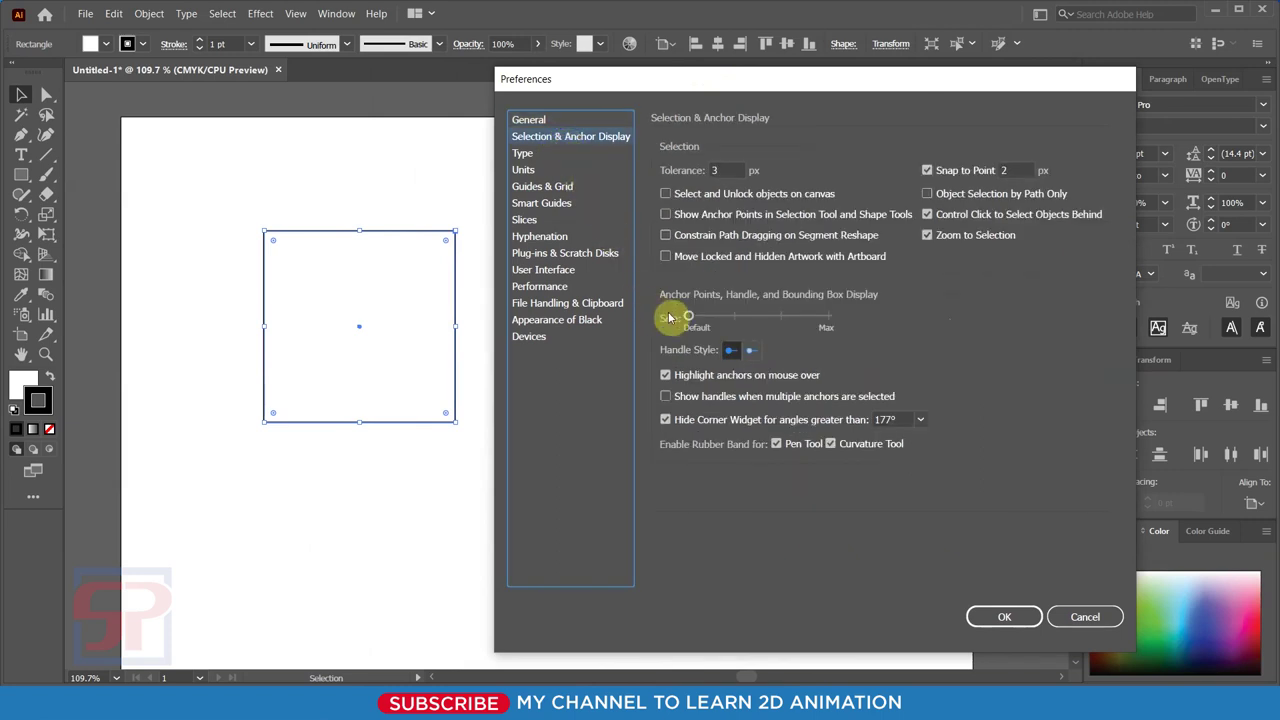
left_click_drag(688, 318, 756, 320)
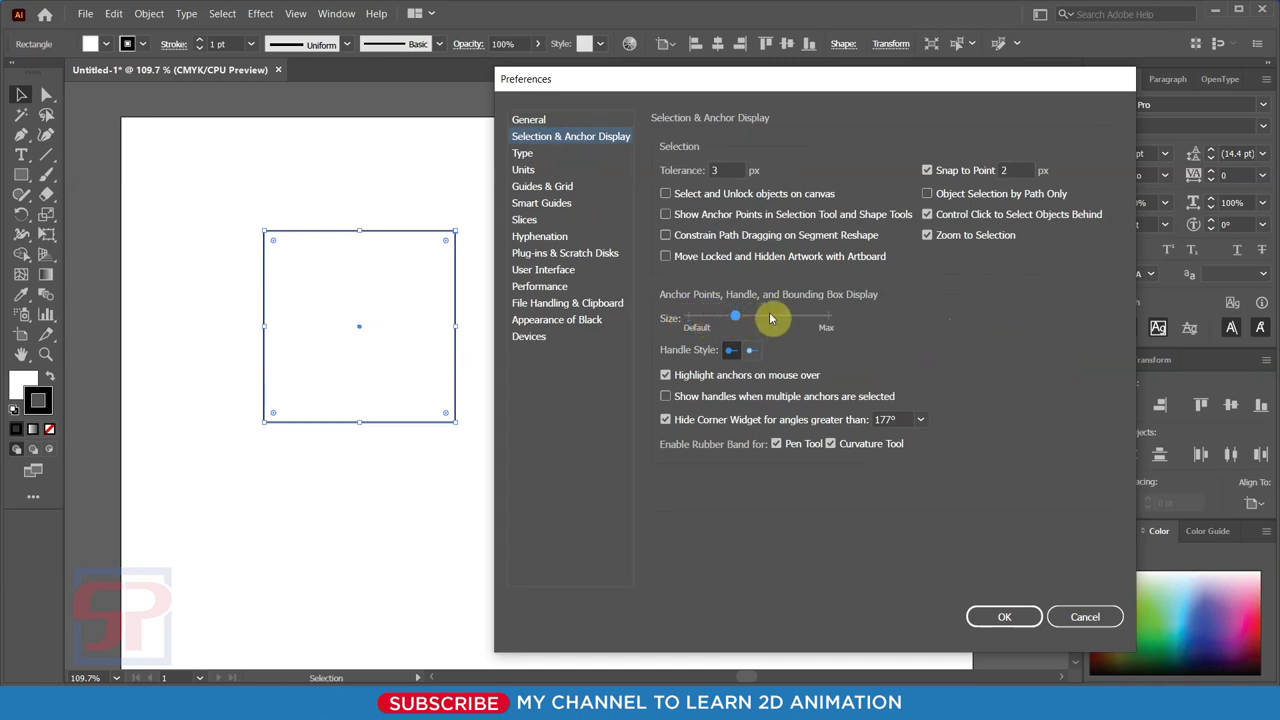
left_click_drag(756, 320, 782, 318)
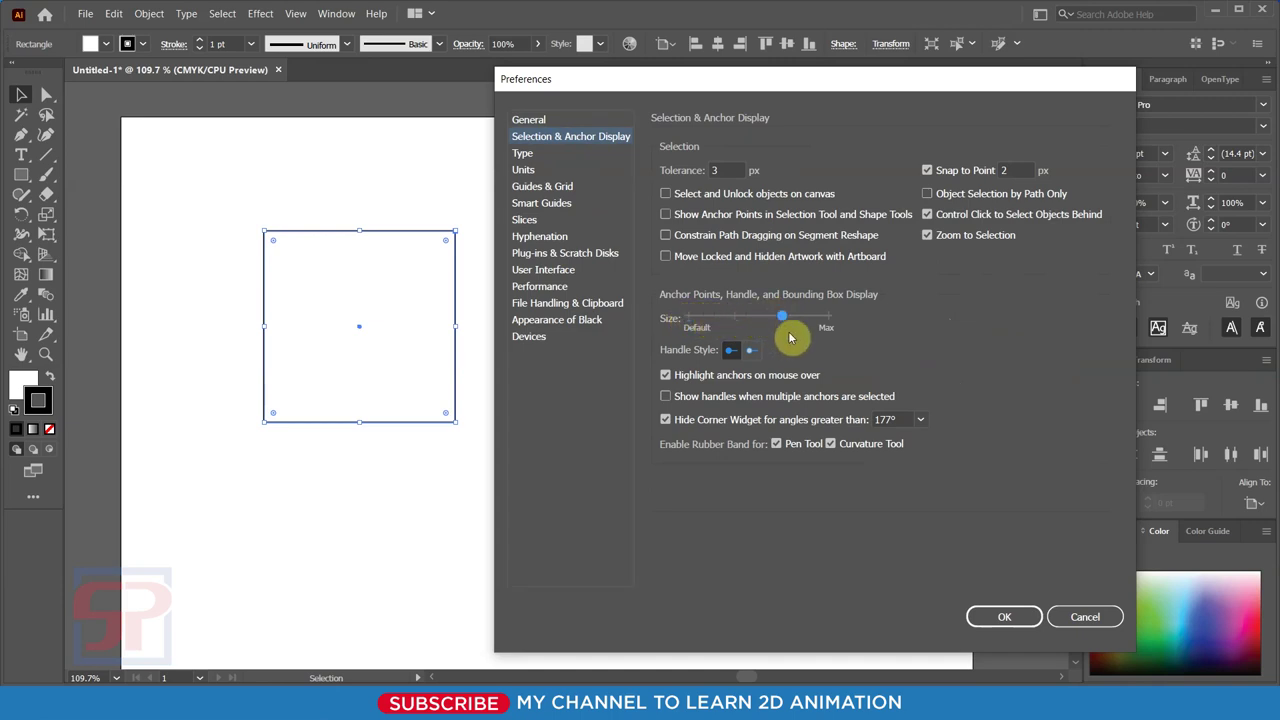
left_click(995, 617)
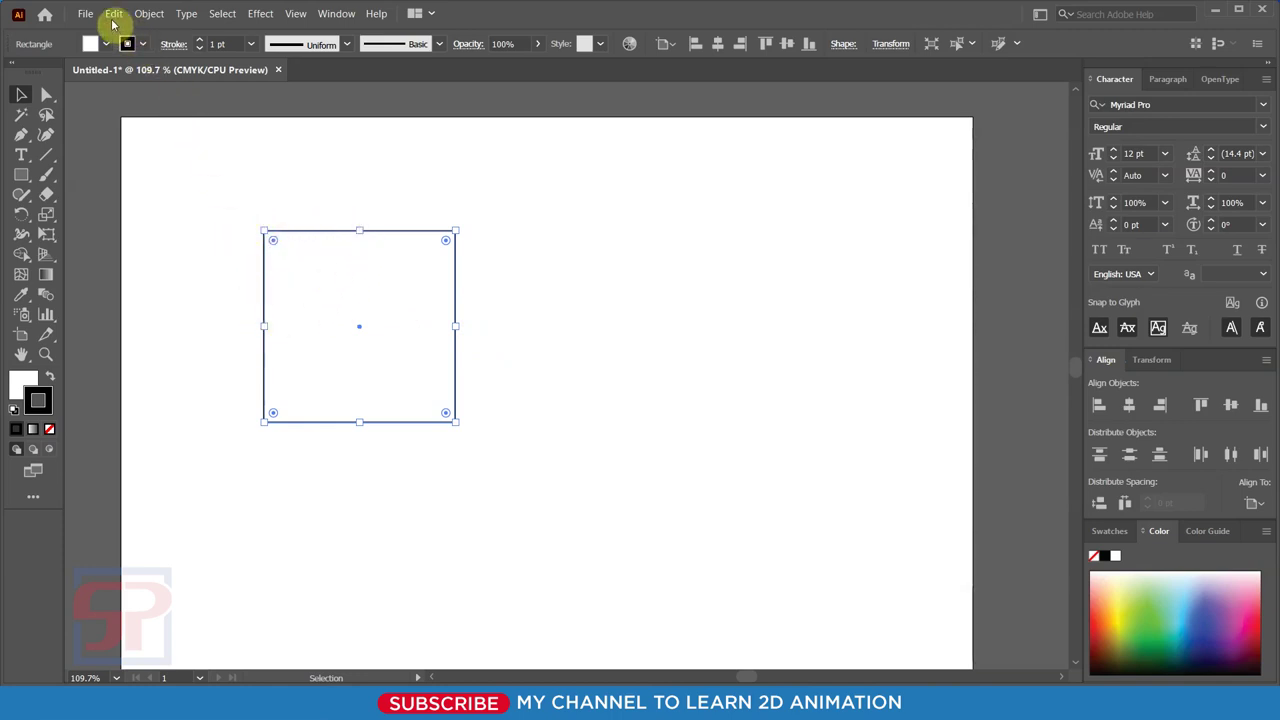
key("ctrl+k")
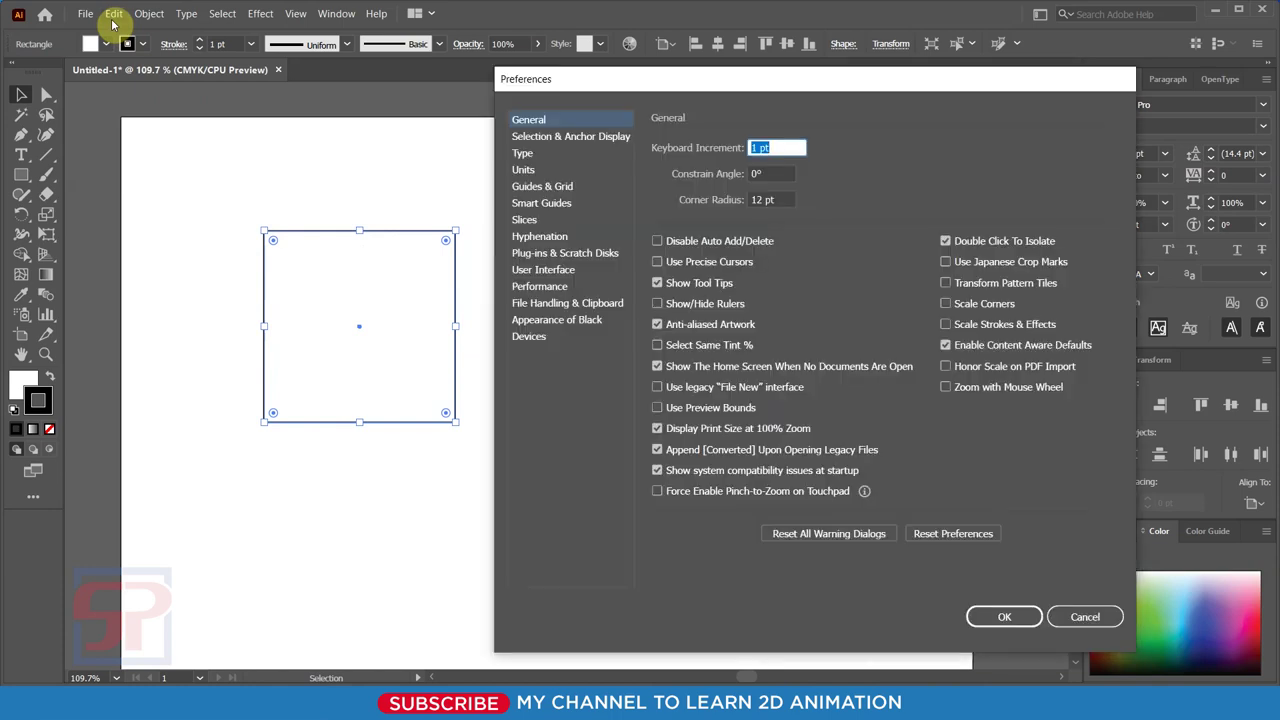
left_click(571, 136)
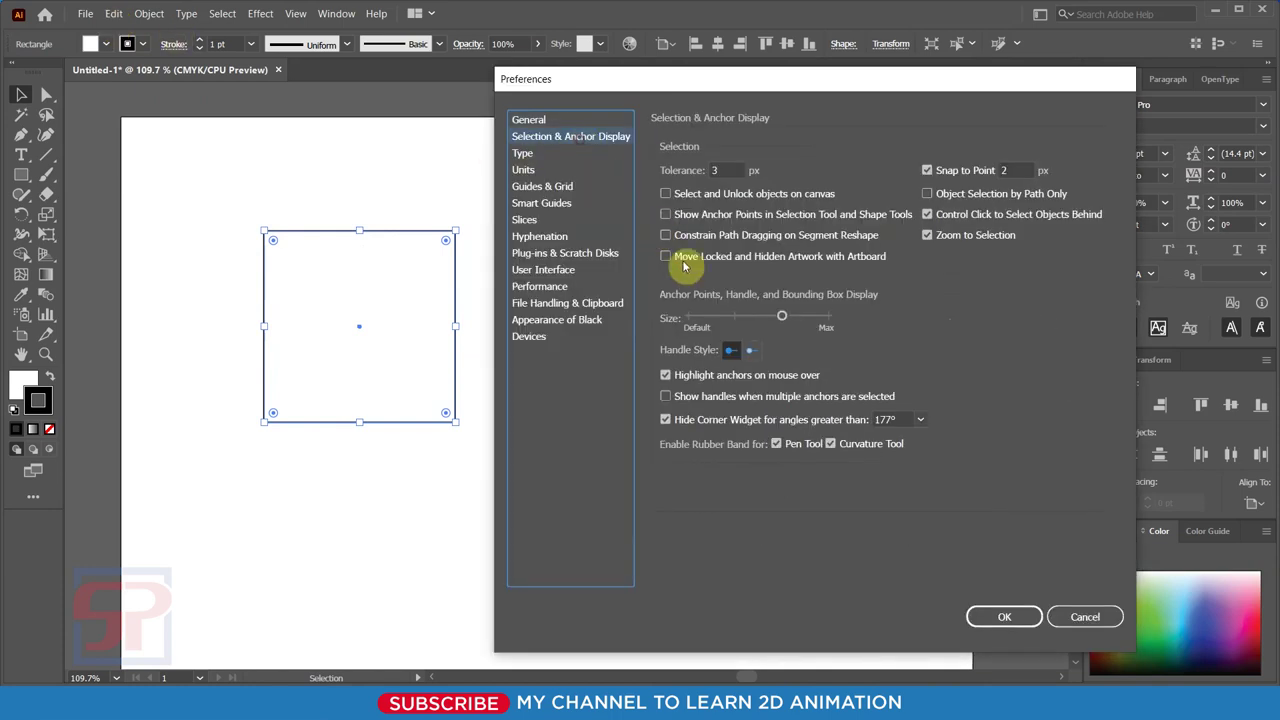
left_click_drag(785, 317, 866, 331)
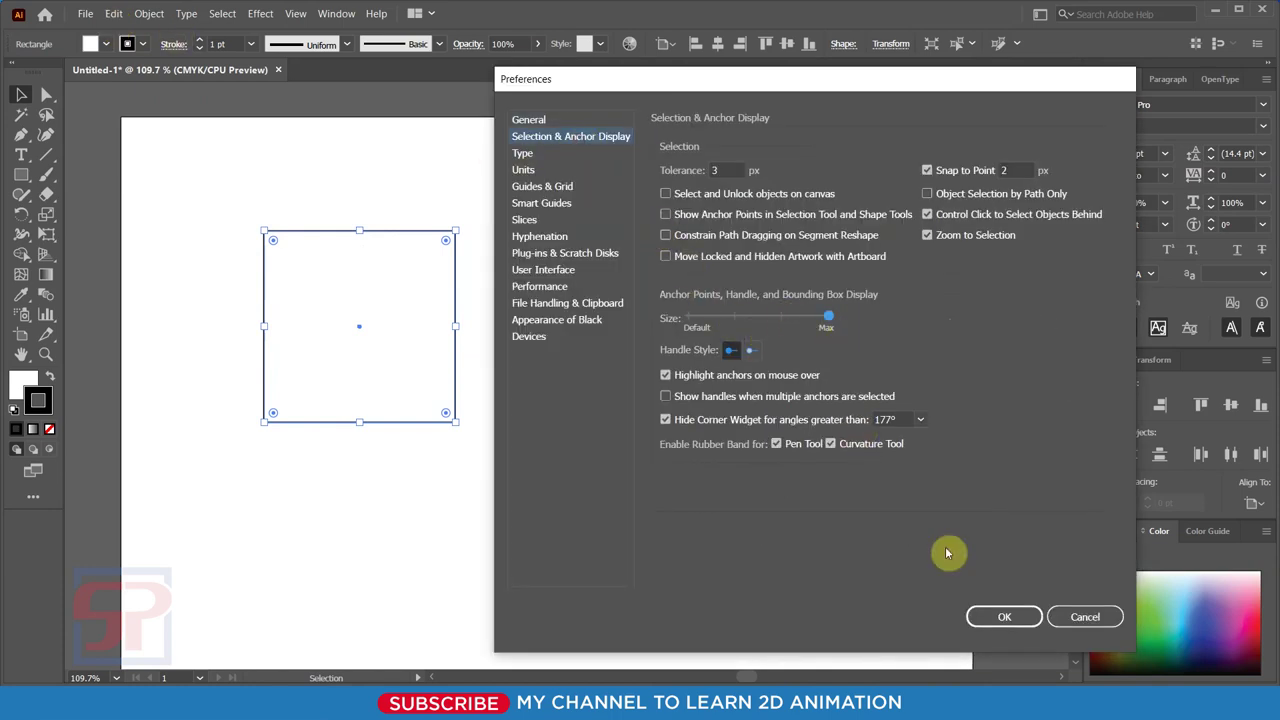
left_click(1004, 617)
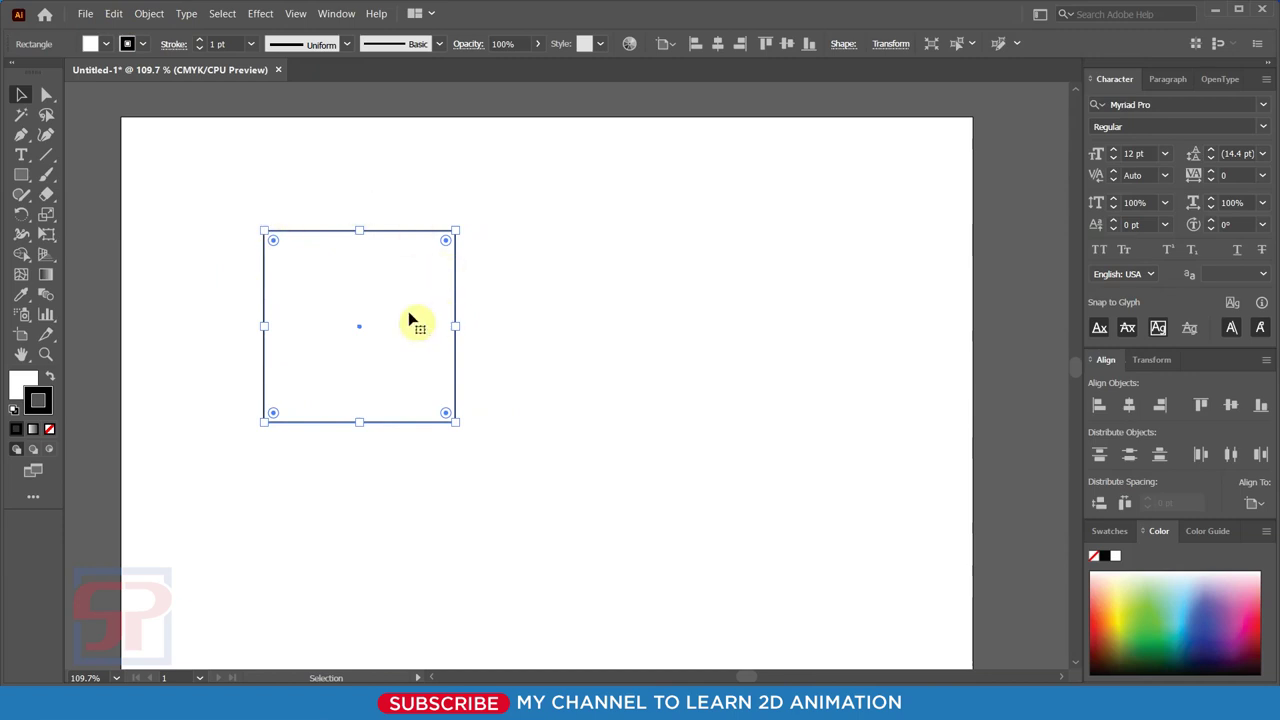
Zoom to about 216% around the square so it fills the window's left half.
left_click_drag(303, 271, 597, 563)
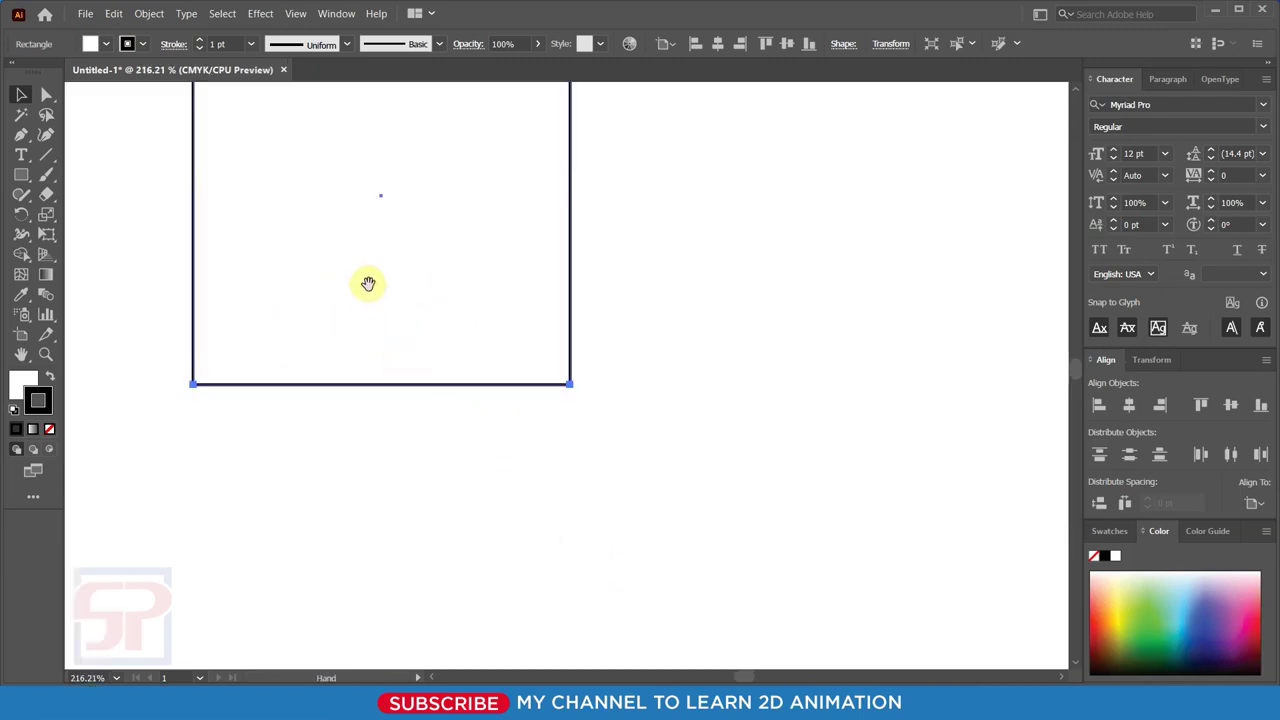
left_click_drag(369, 283, 403, 478)
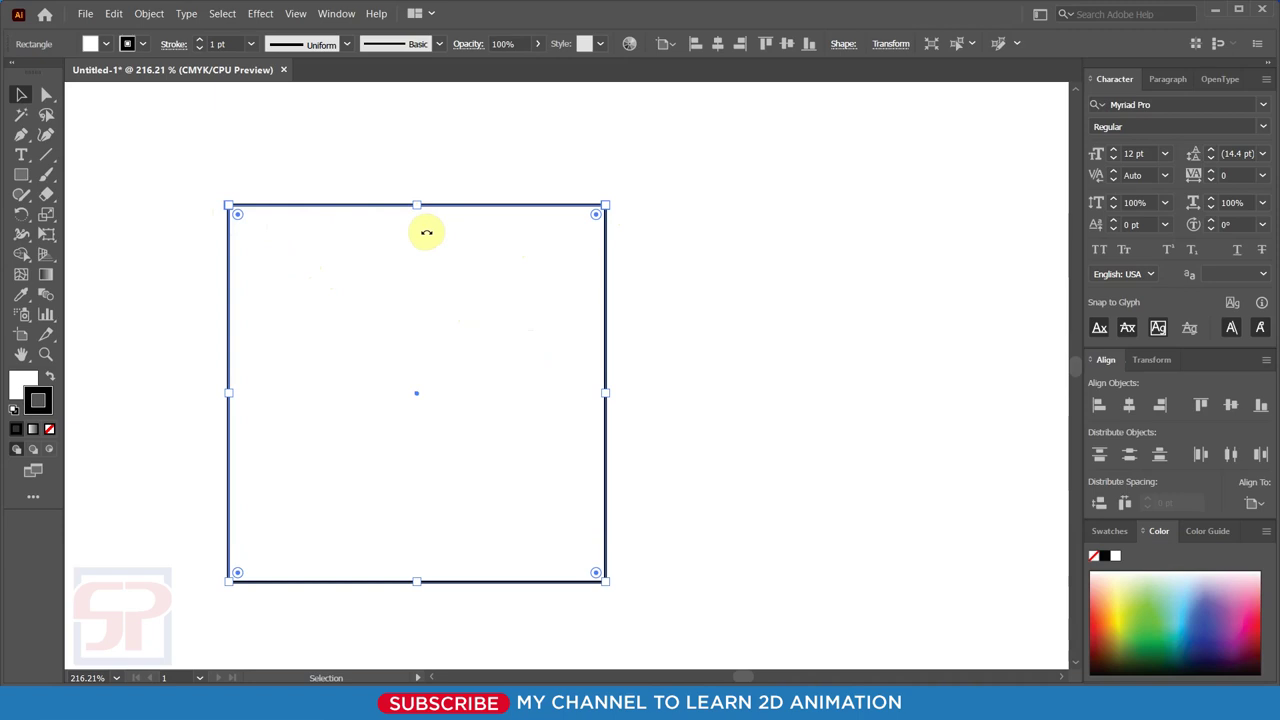
Set the Handle Style preference to the second, alternate style and apply it.
key("ctrl+k")
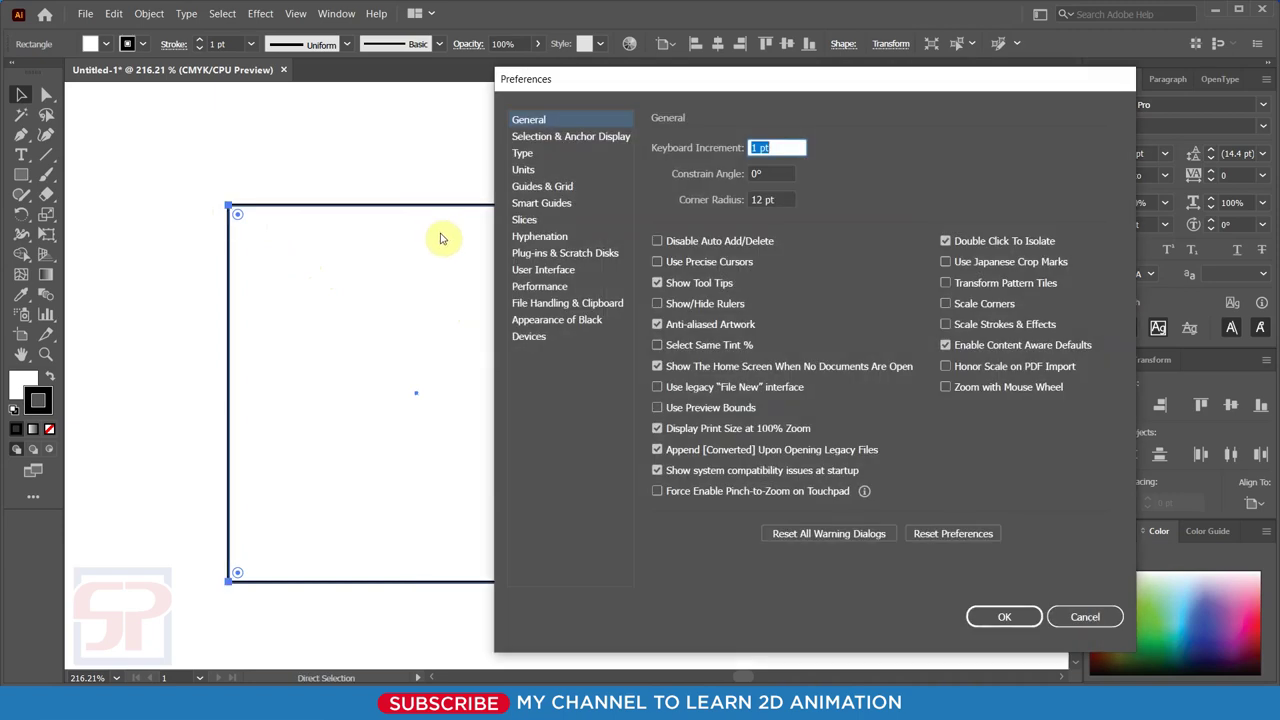
left_click(570, 138)
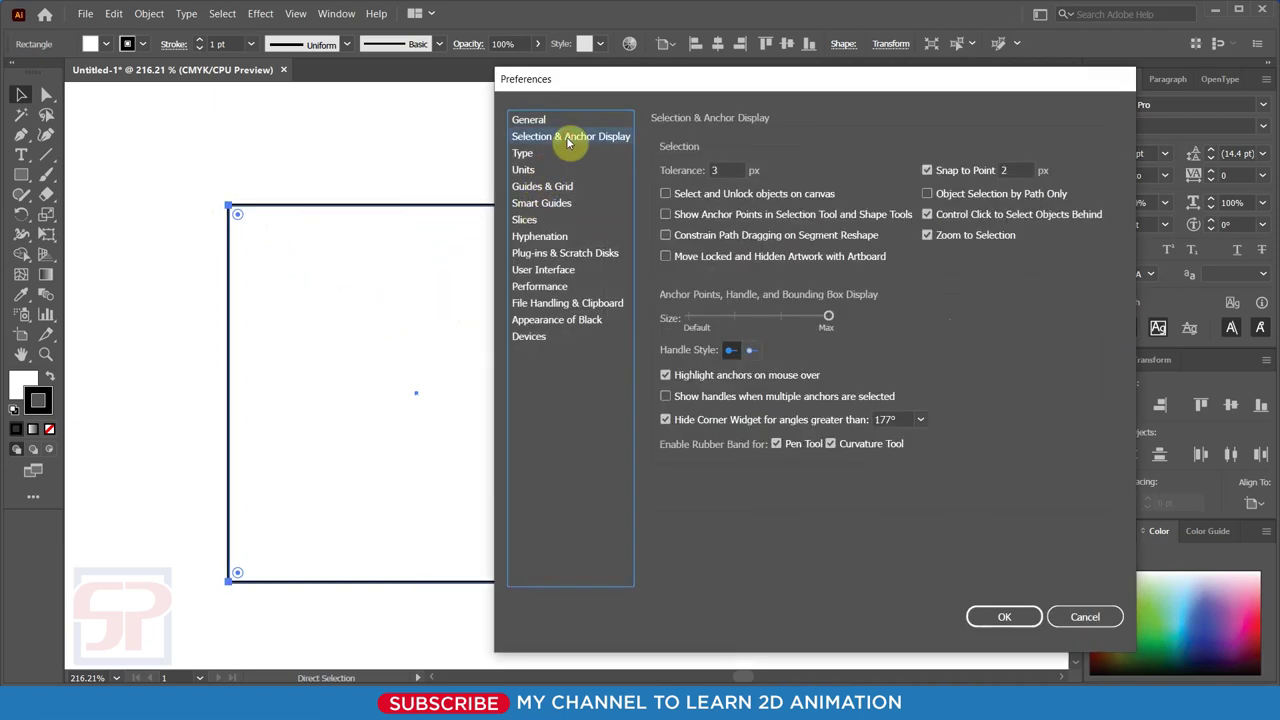
left_click(750, 352)
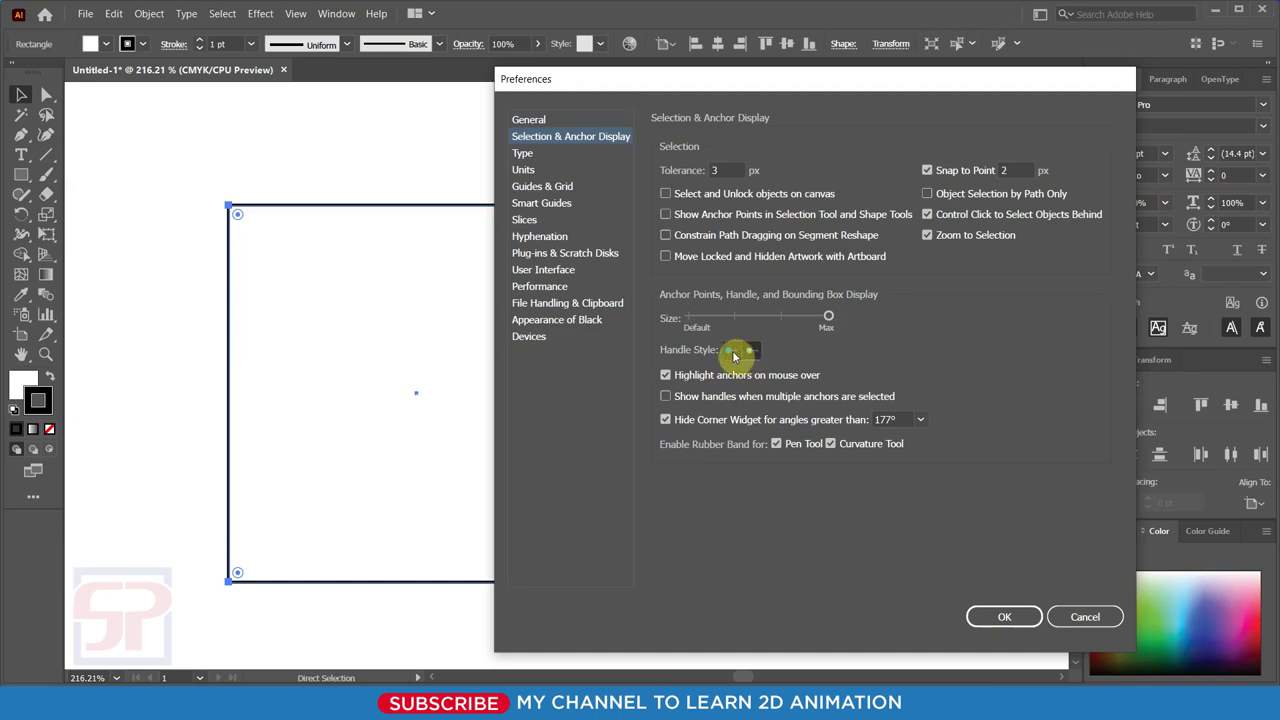
left_click(733, 352)
left_click(742, 355)
left_click(995, 617)
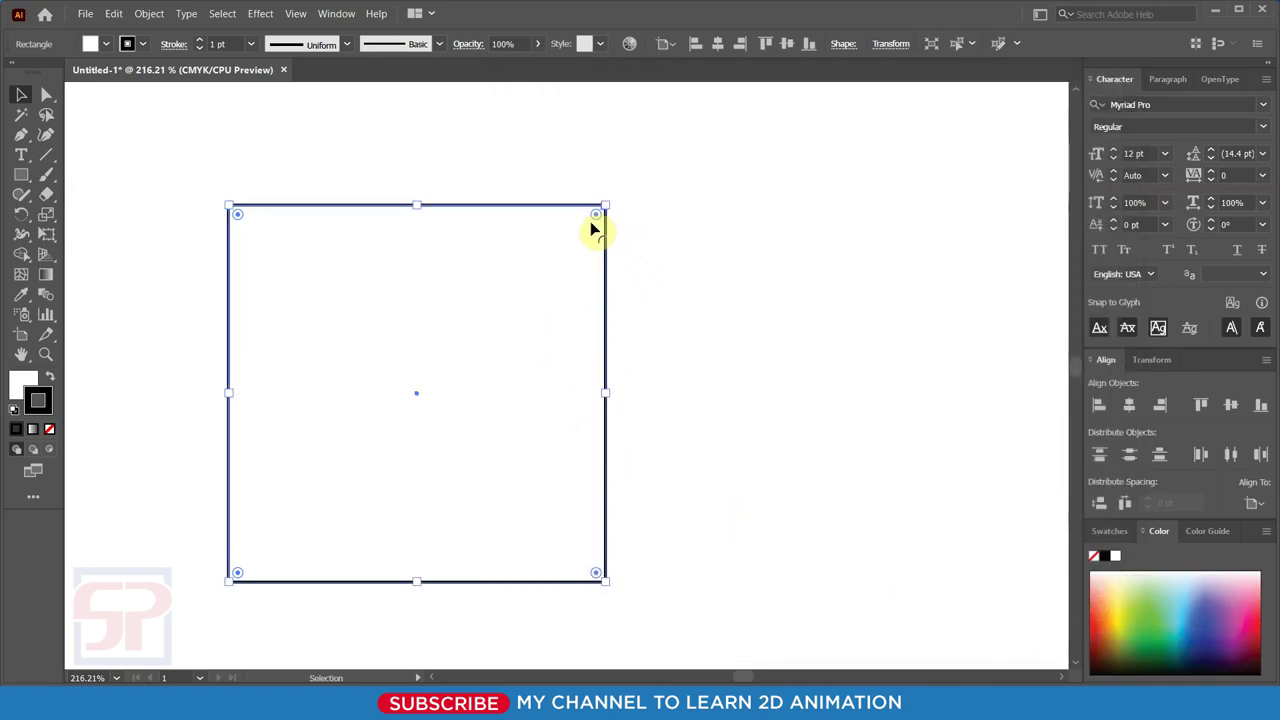
left_click_drag(597, 220, 586, 234)
key("a")
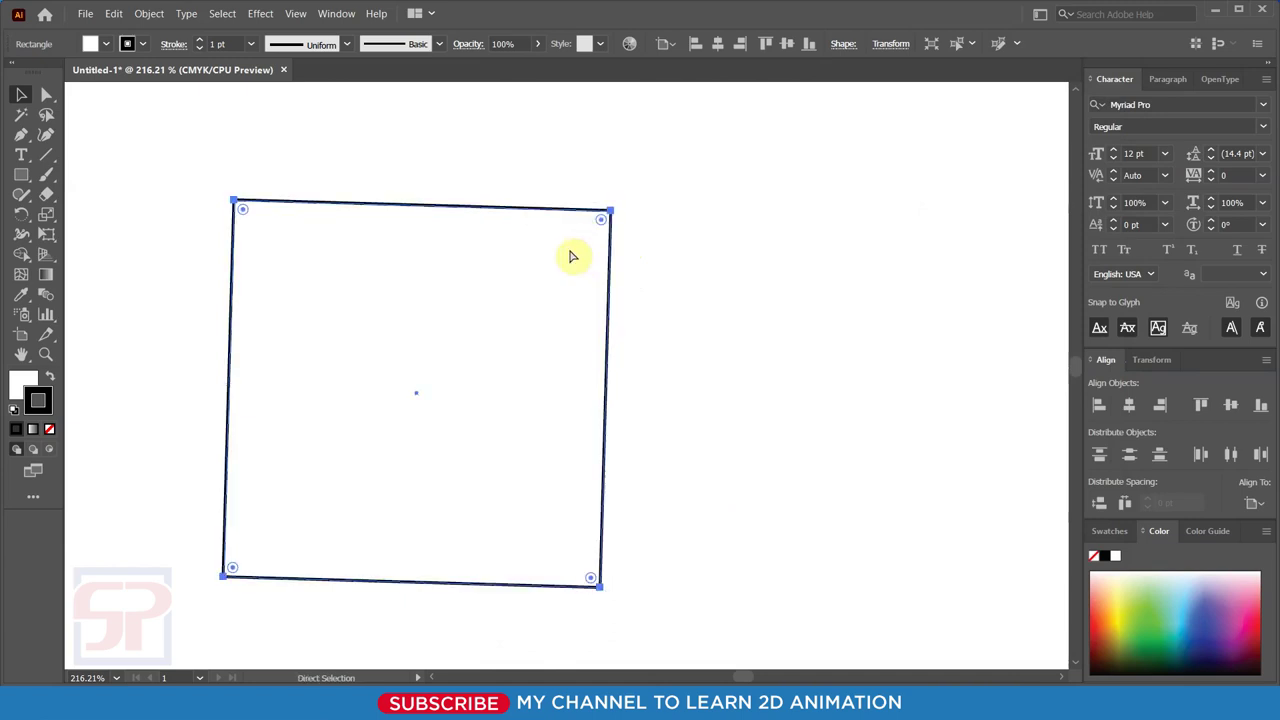
key("ctrl+z")
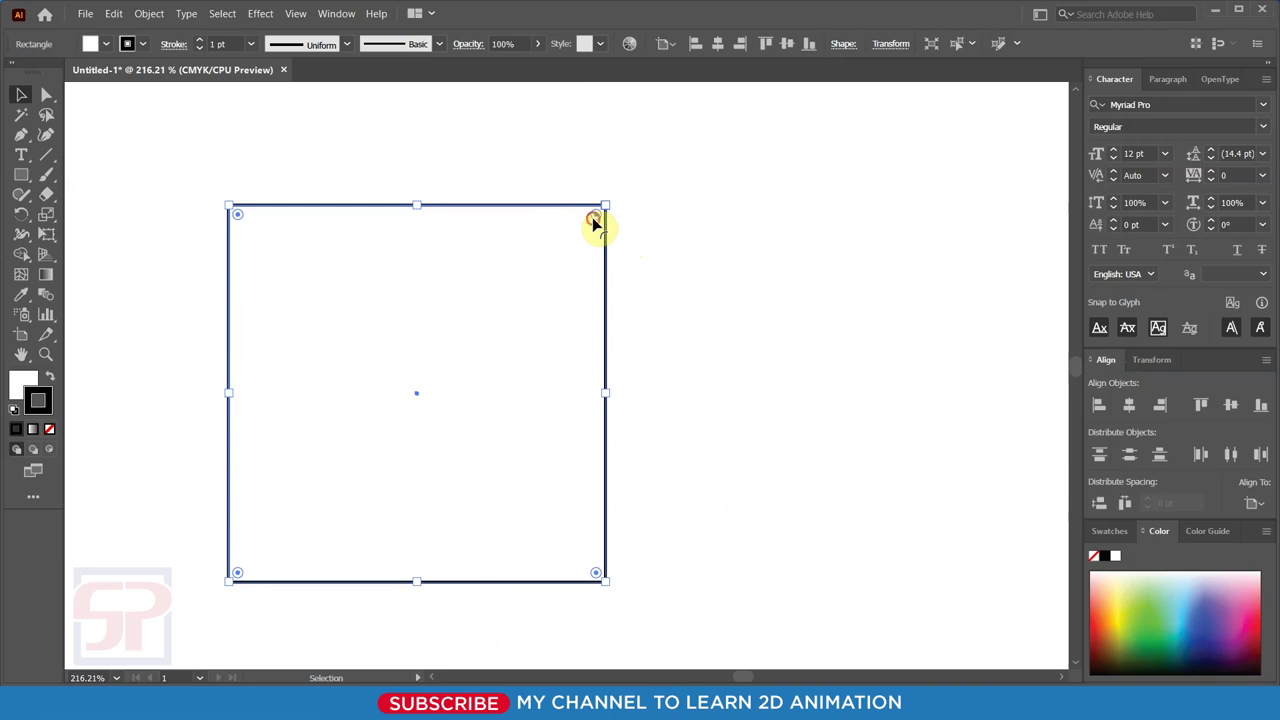
mouse_move(594, 217)
left_mouse_down()
mouse_move(494, 283)
mouse_move(314, 346)
mouse_move(376, 330)
mouse_move(523, 240)
mouse_move(560, 234)
left_mouse_up()
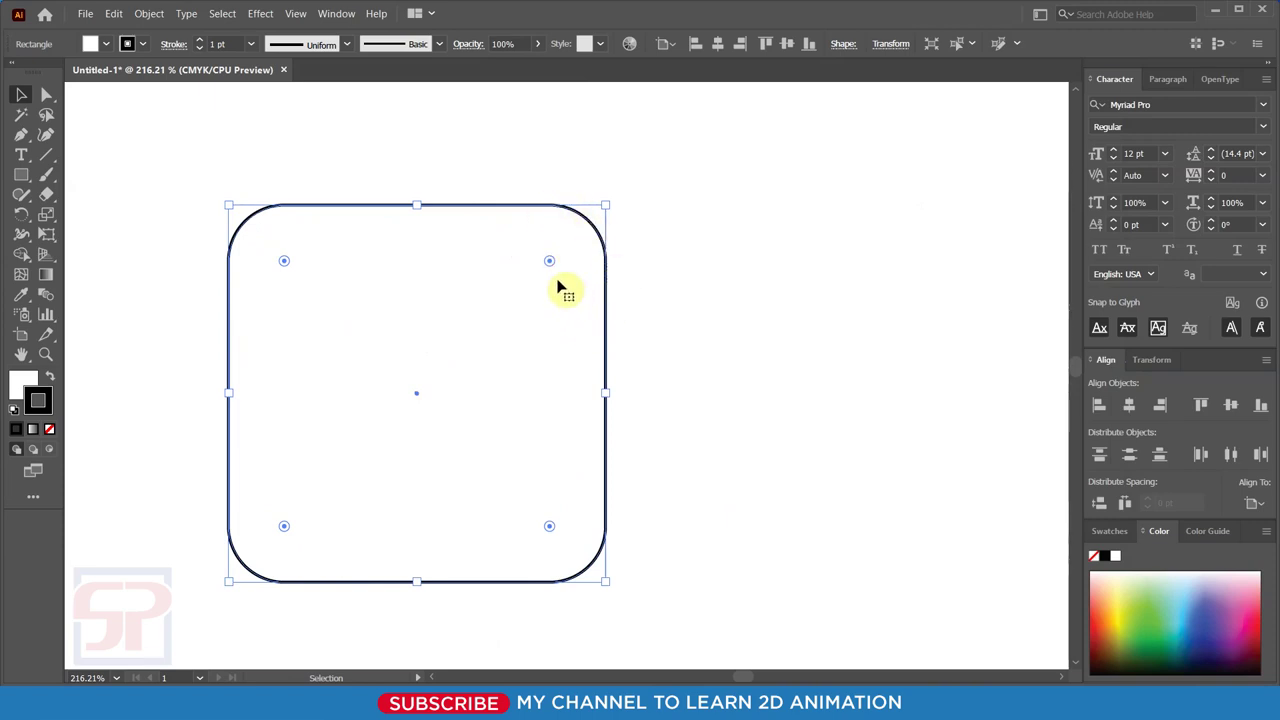
mouse_move(549, 264)
left_mouse_down()
mouse_move(586, 237)
mouse_move(469, 298)
mouse_move(486, 314)
mouse_move(549, 291)
mouse_move(600, 251)
mouse_move(586, 237)
mouse_move(491, 293)
mouse_move(506, 302)
mouse_move(582, 254)
left_mouse_up()
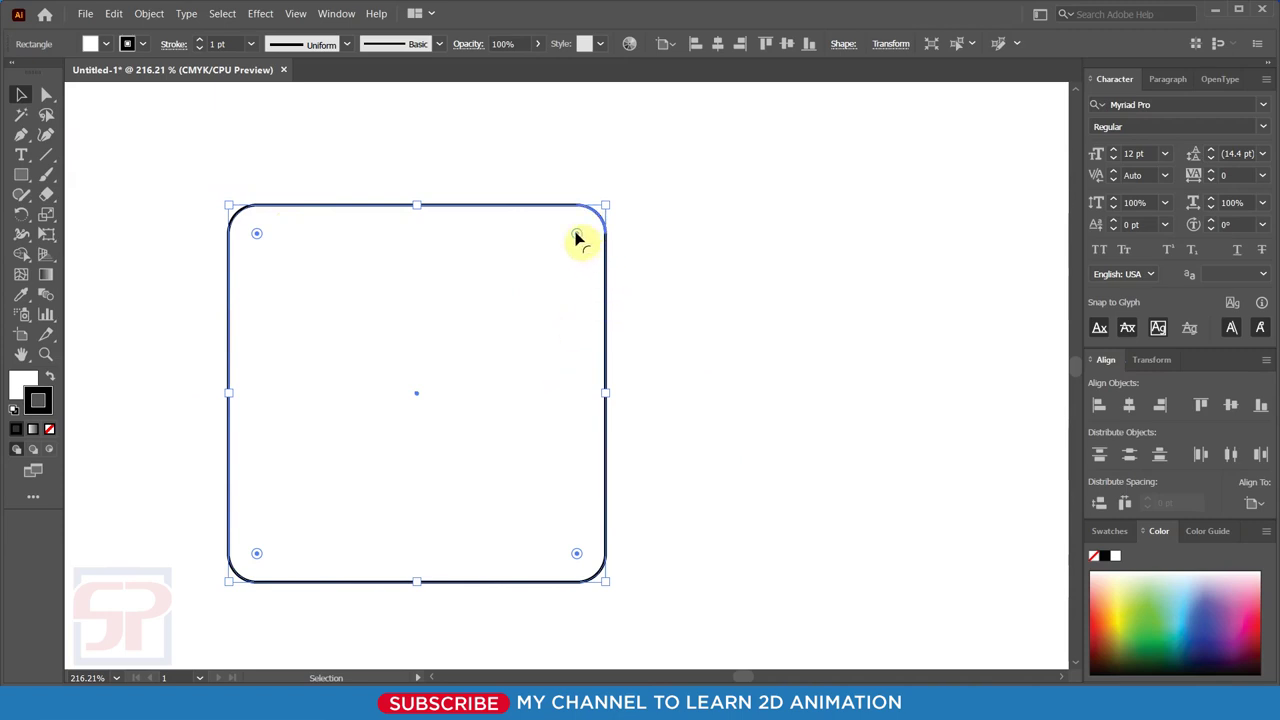
mouse_move(576, 234)
left_mouse_down()
mouse_move(613, 206)
mouse_move(603, 216)
left_mouse_up()
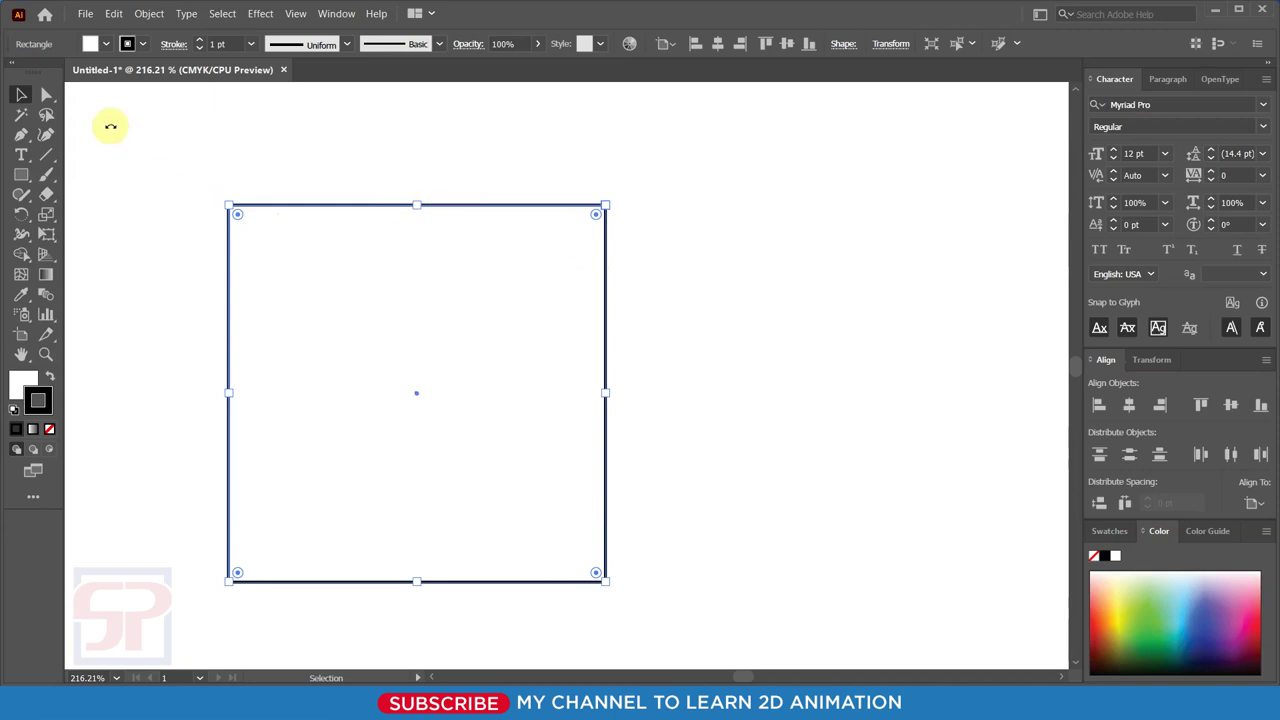
Marquee-select the large square and delete it.
left_click(224, 145)
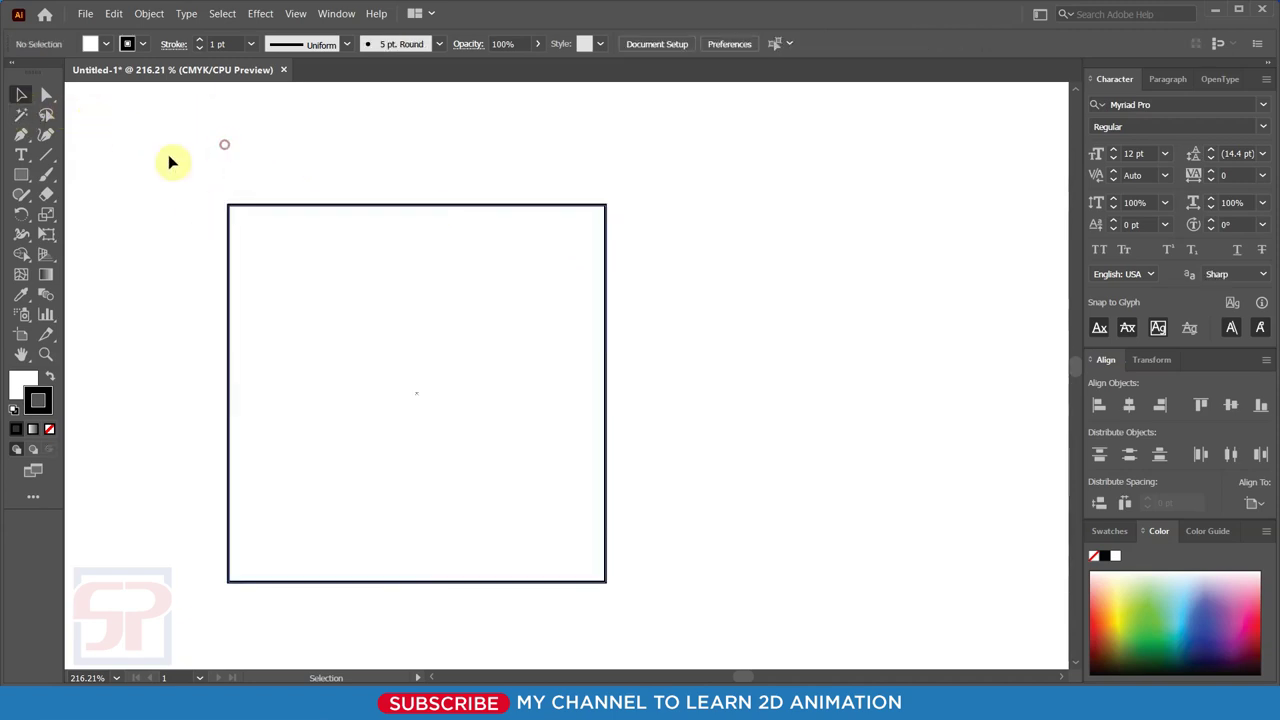
left_click_drag(172, 163, 718, 661)
key("Delete")
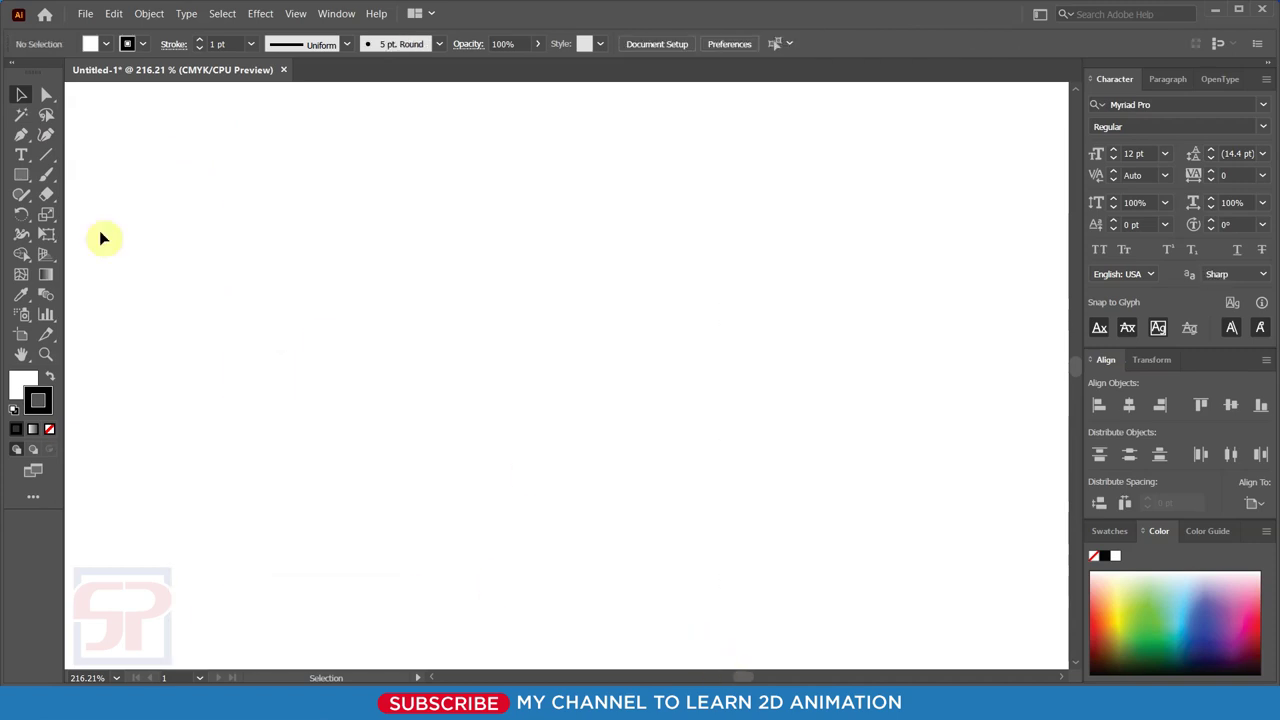
Draw a smaller rectangle and undock the Tools panel to float over the canvas.
left_click(21, 176)
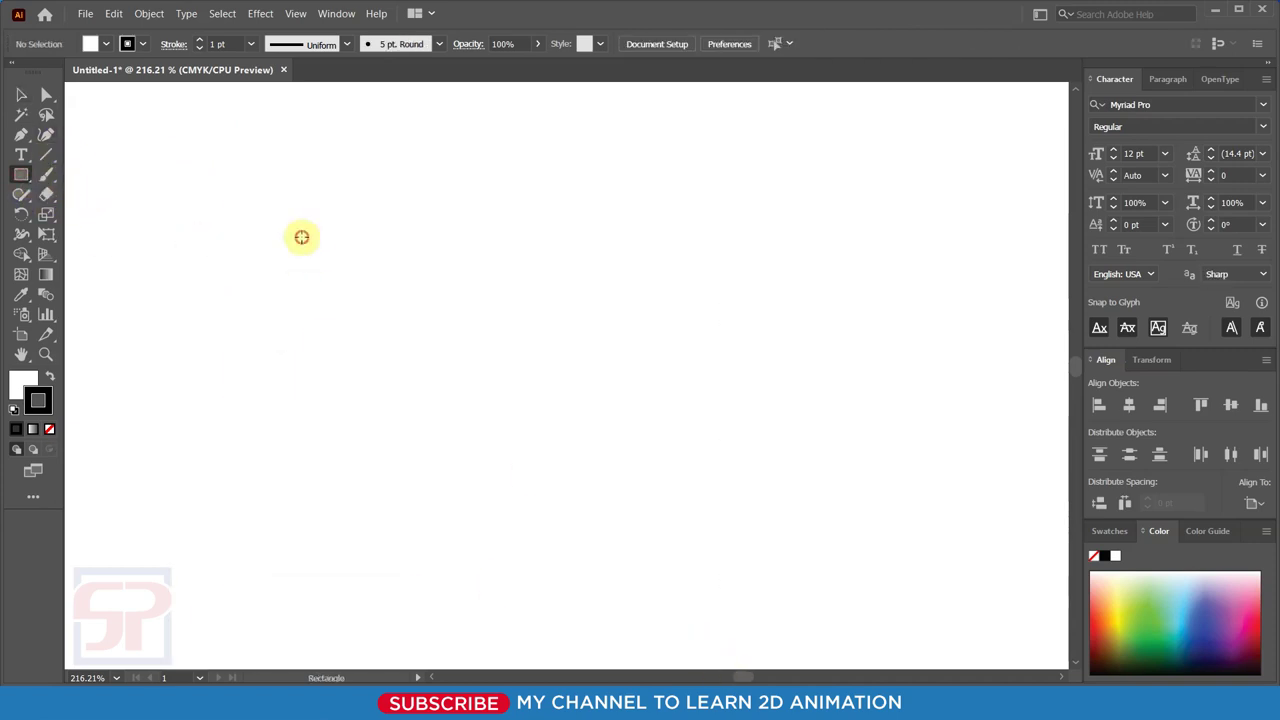
left_click_drag(300, 237, 493, 414)
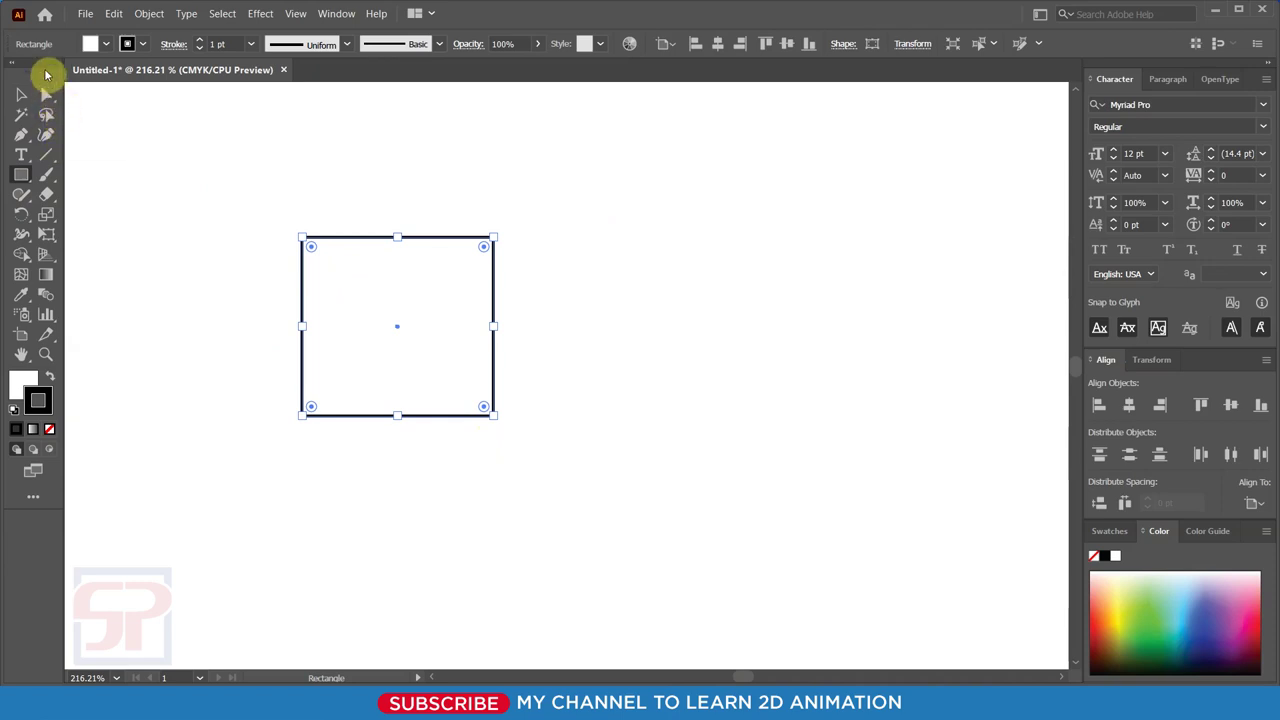
left_click_drag(42, 66, 151, 123)
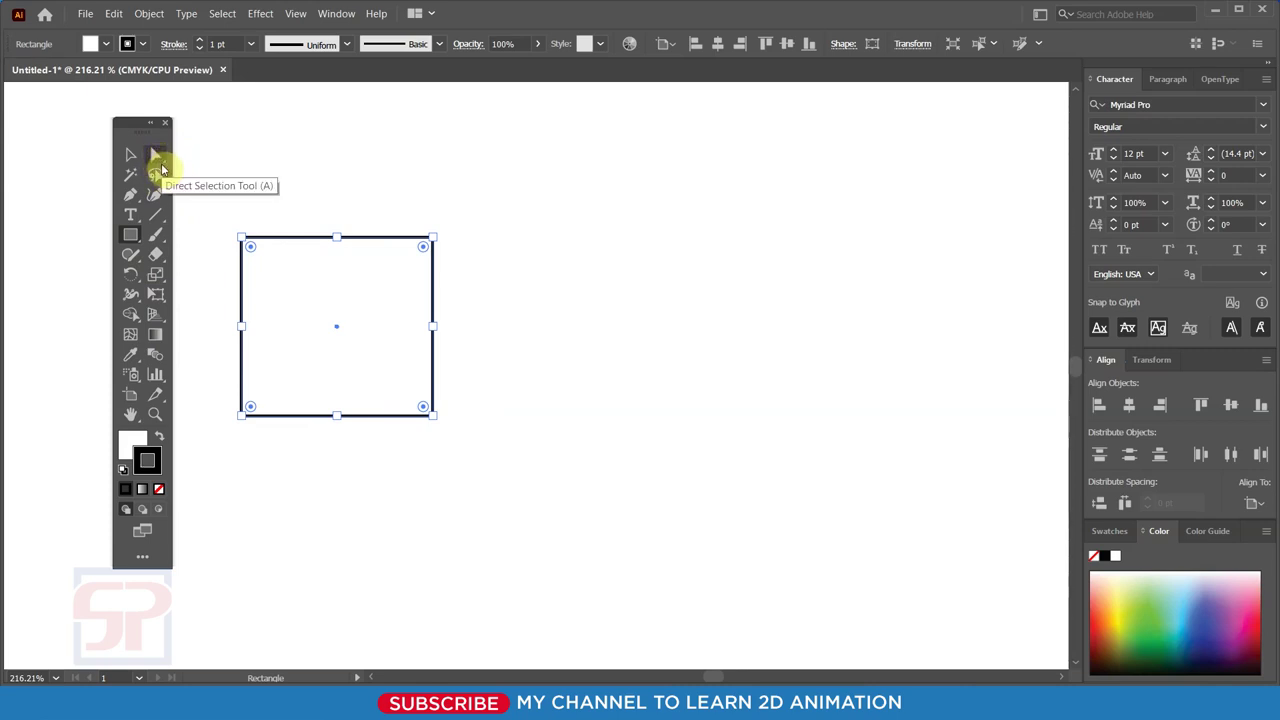
Browse the Pen and Line Segment tool flyouts, then settle on the Direct Selection tool.
left_click(163, 166)
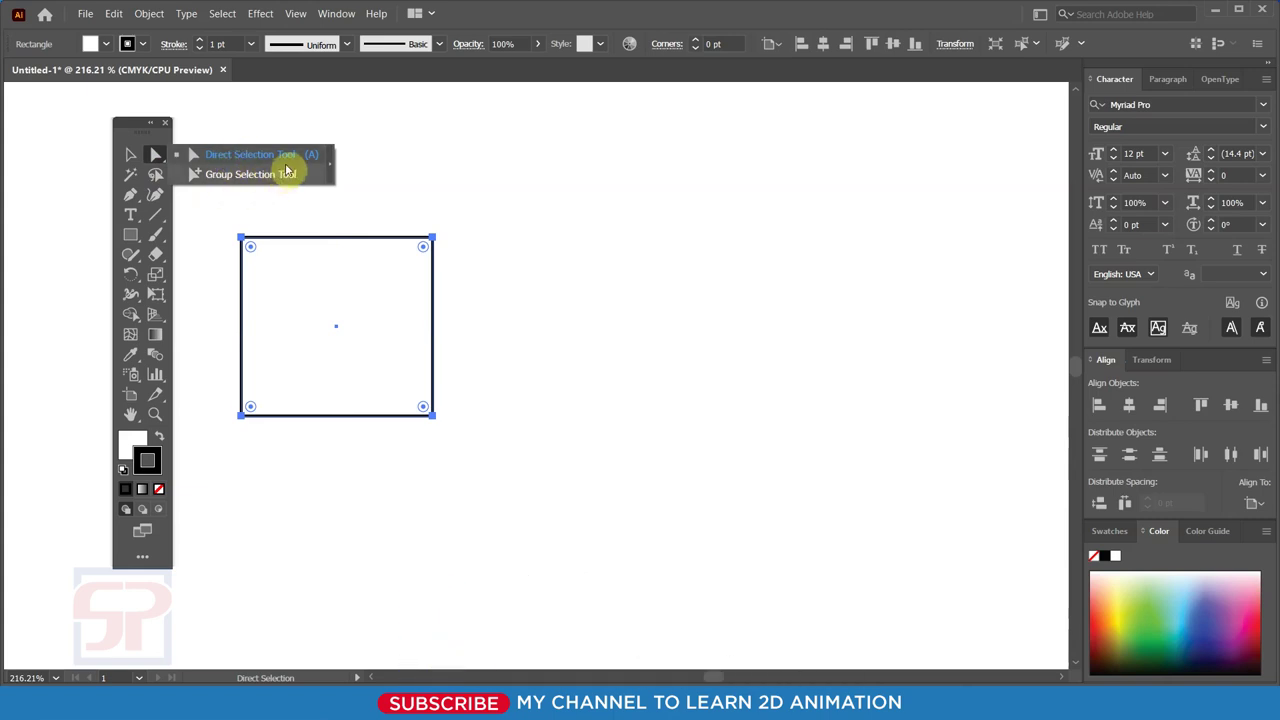
left_click(153, 148)
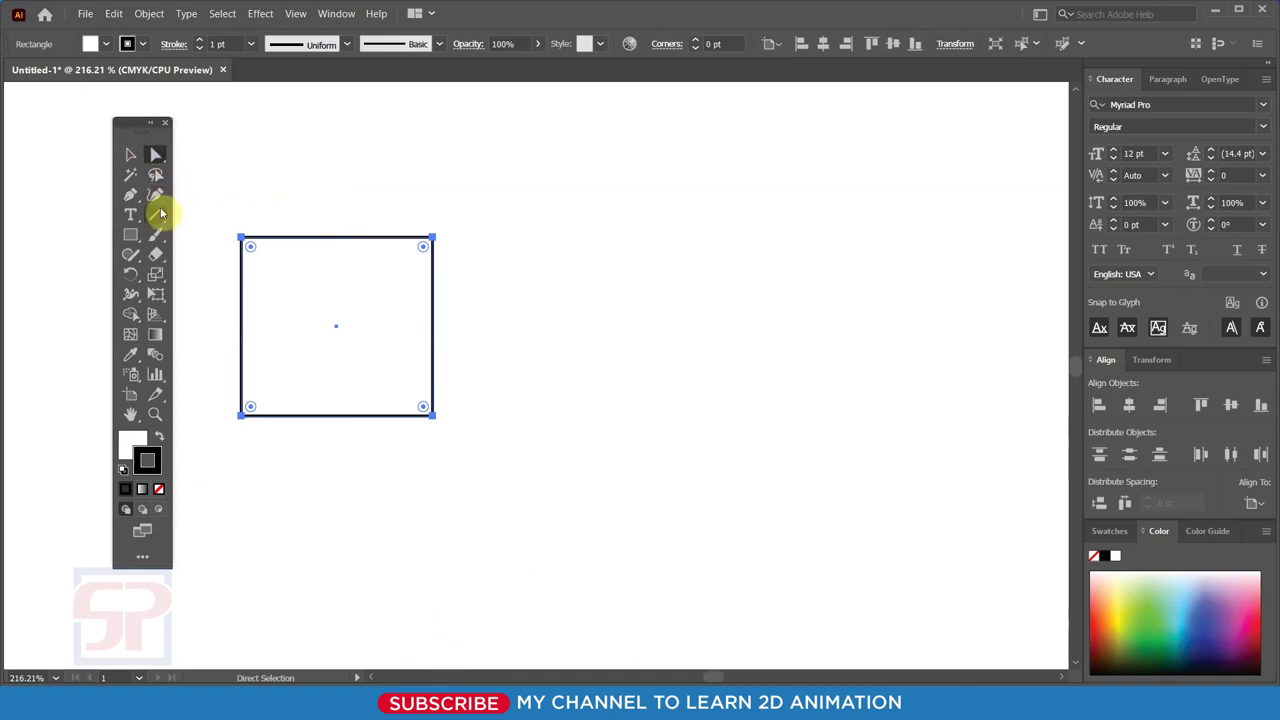
left_click(138, 198)
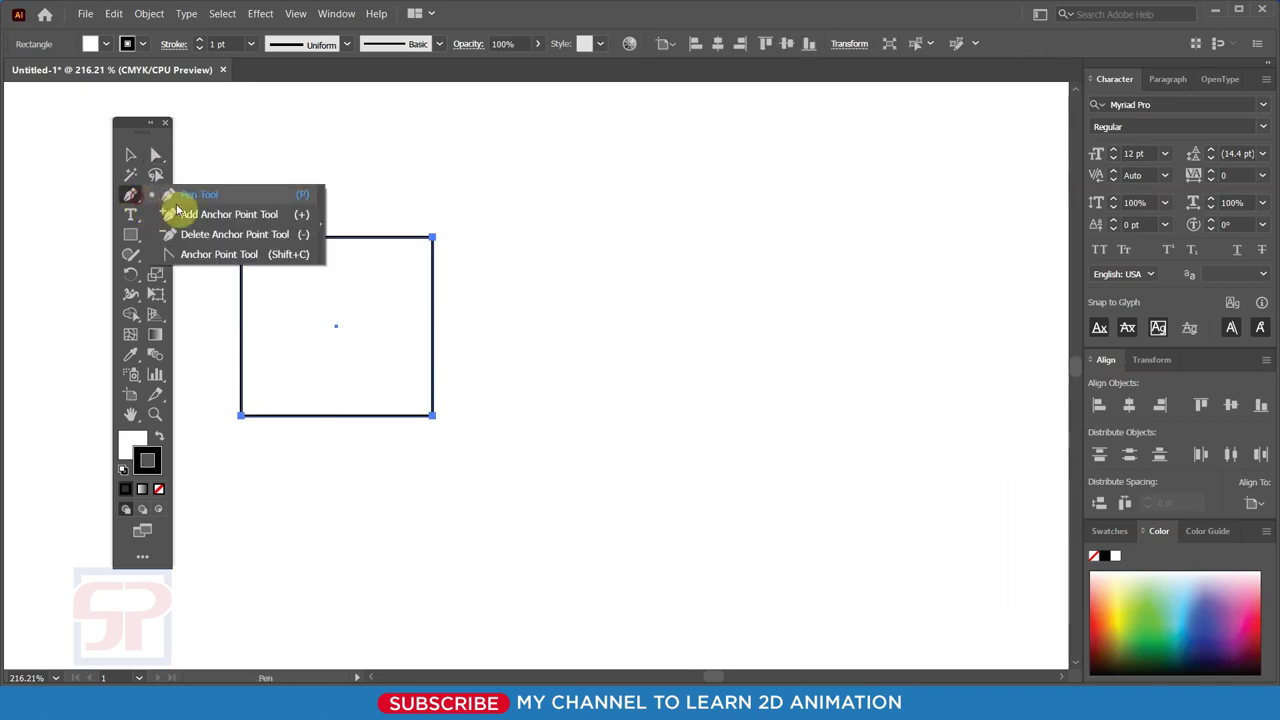
left_click(129, 132)
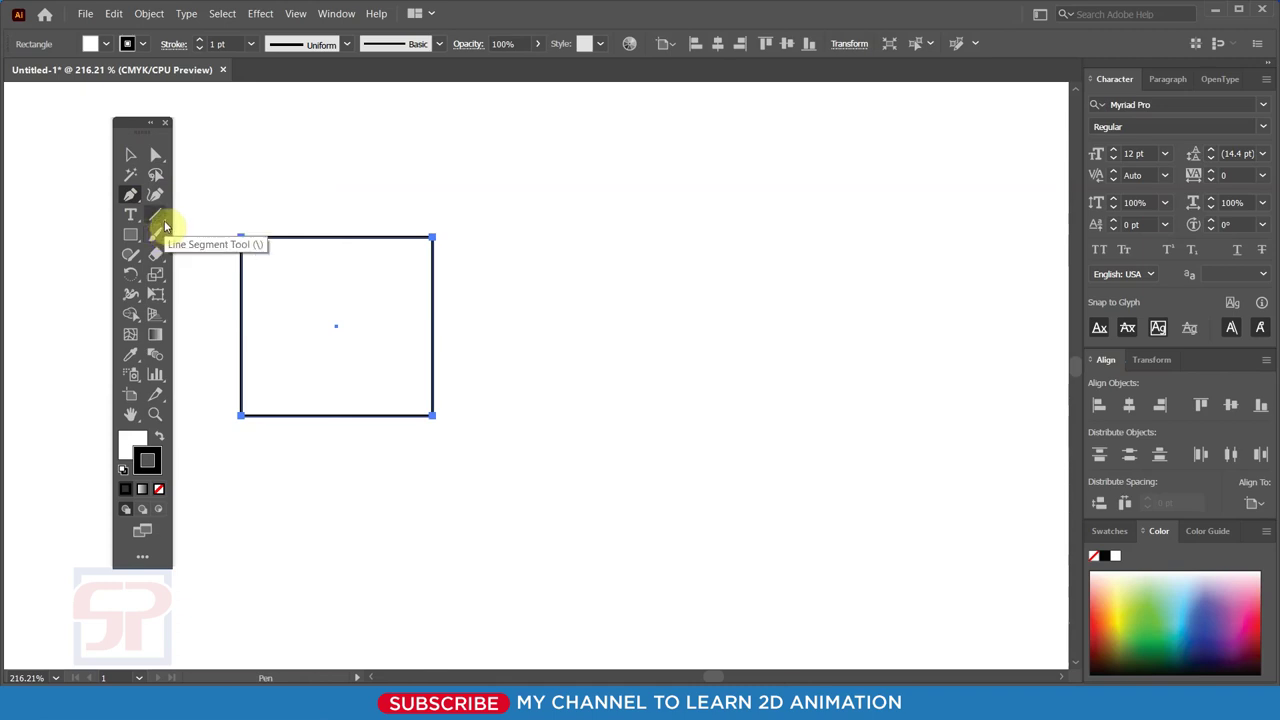
left_click(161, 216)
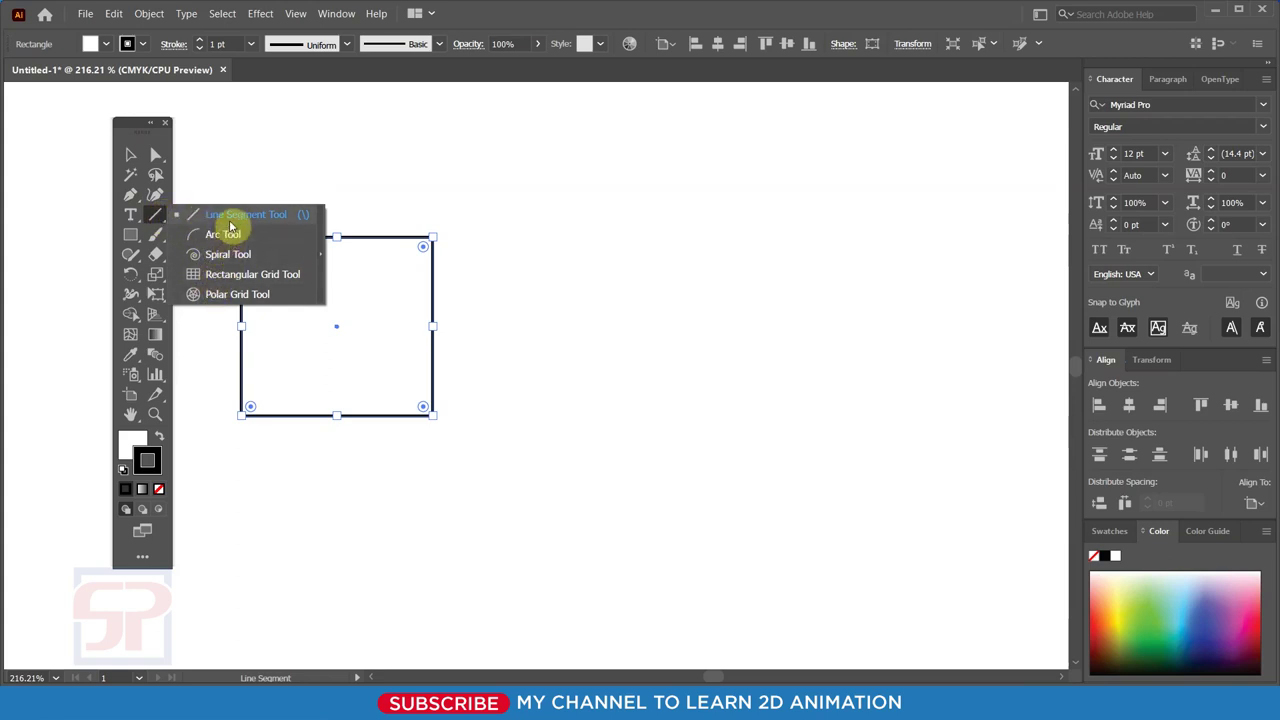
left_click(240, 274)
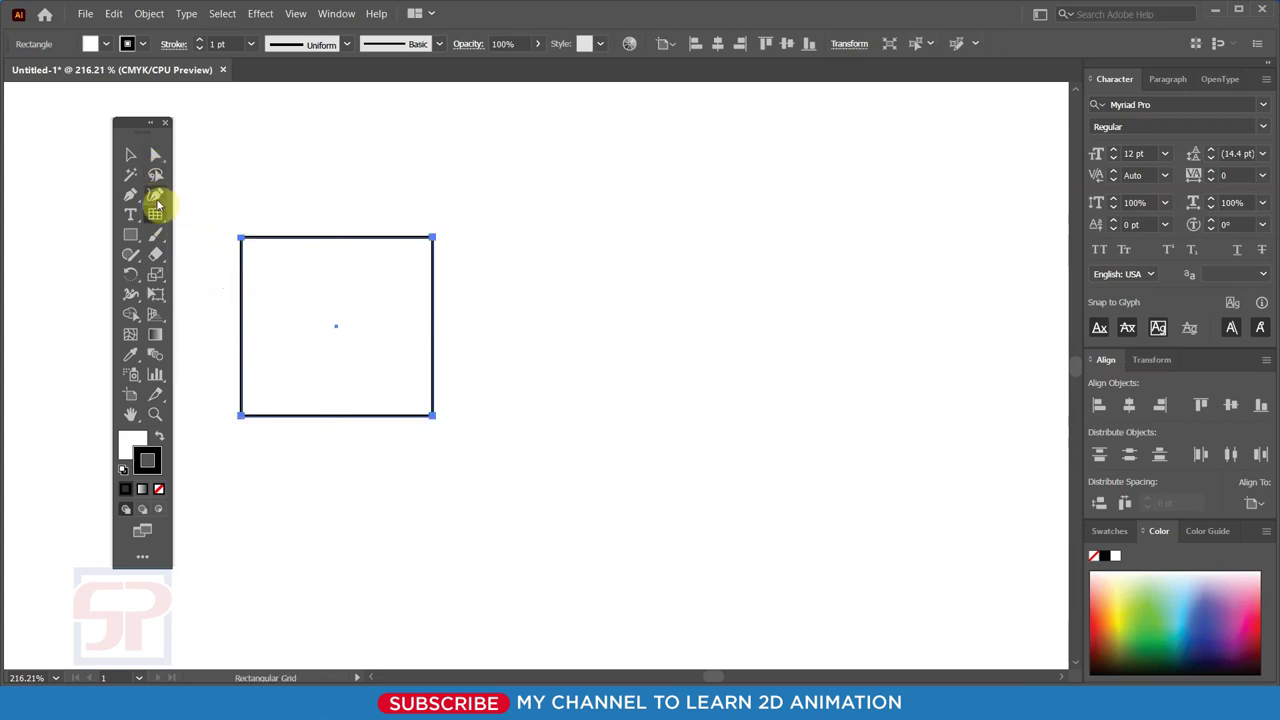
left_click(158, 163)
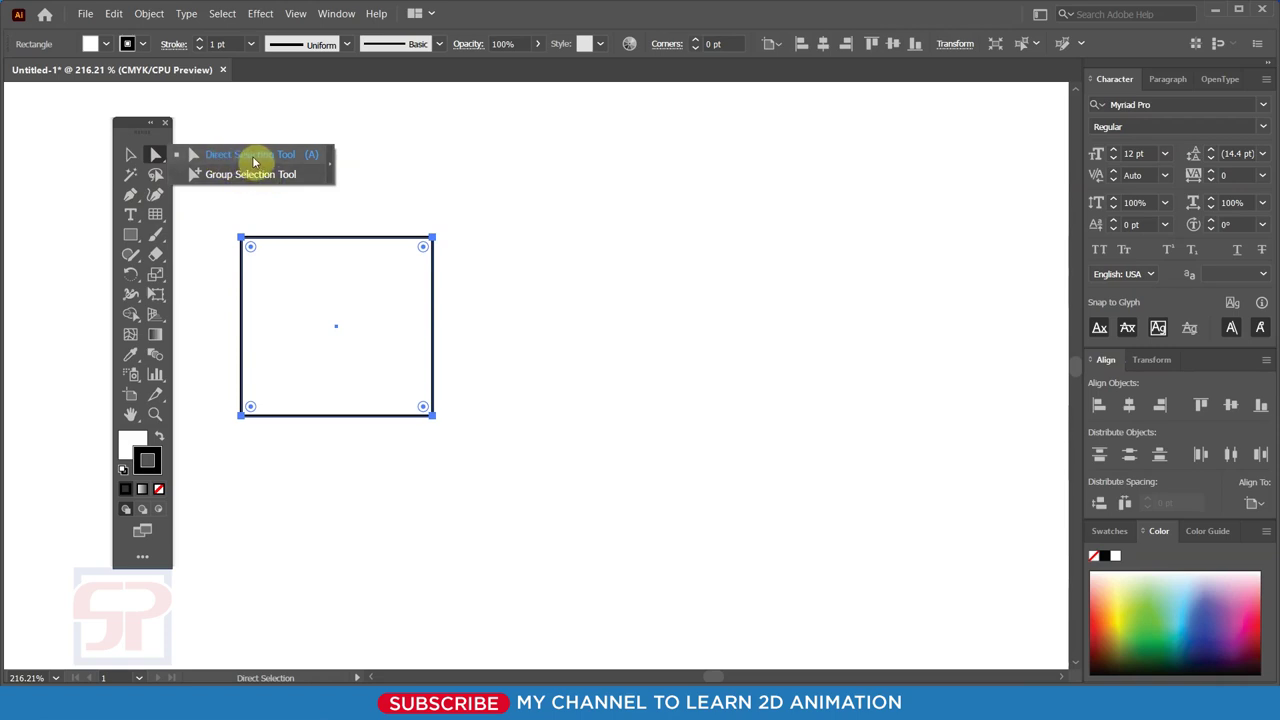
left_click(255, 160)
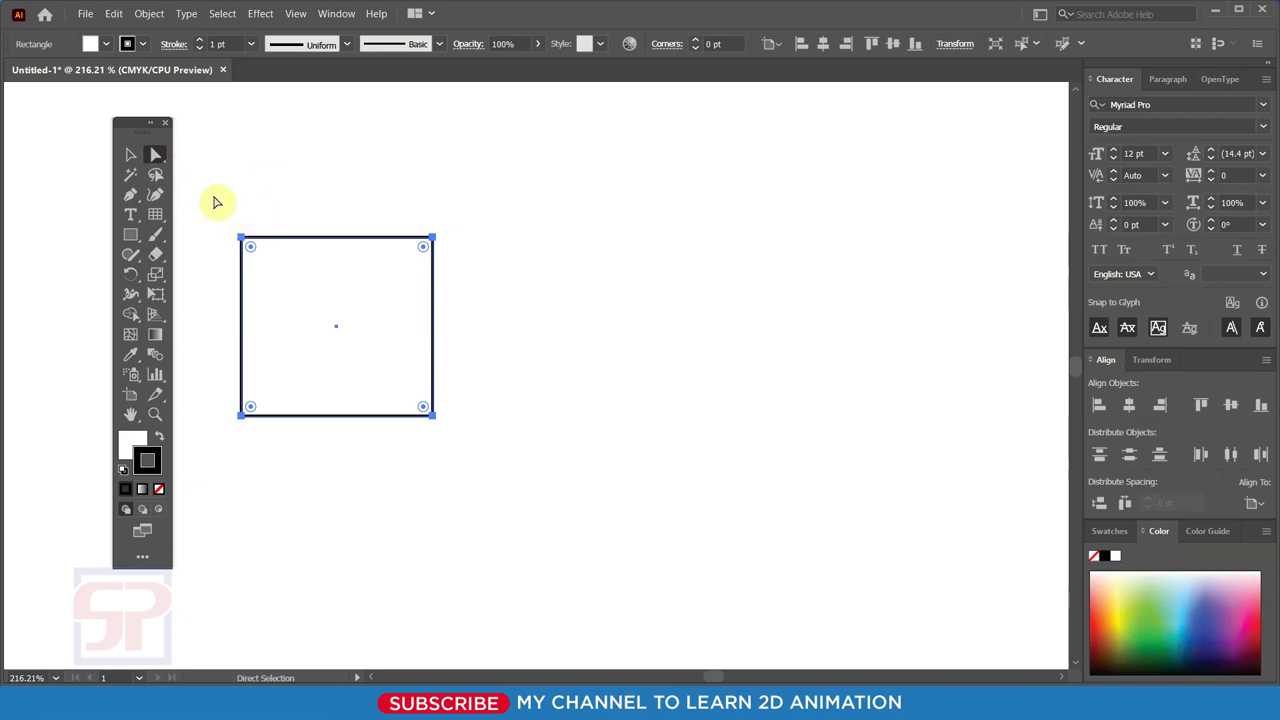
Round the rectangle's top-left and bottom-left corners using live-corner widgets.
mouse_move(408, 210)
left_mouse_down()
mouse_move(455, 274)
mouse_move(349, 288)
left_mouse_up()
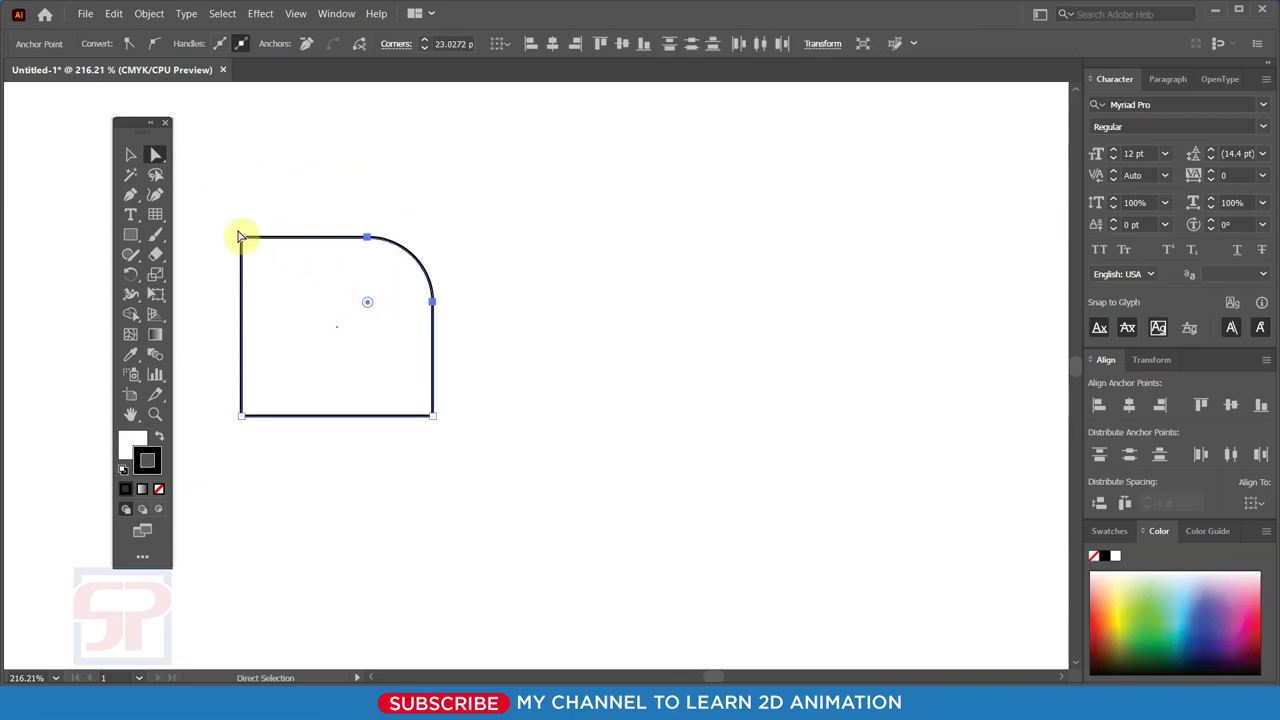
left_click_drag(217, 211, 275, 282)
mouse_move(232, 408)
left_mouse_down()
mouse_move(267, 447)
mouse_move(257, 416)
mouse_move(343, 420)
left_mouse_up()
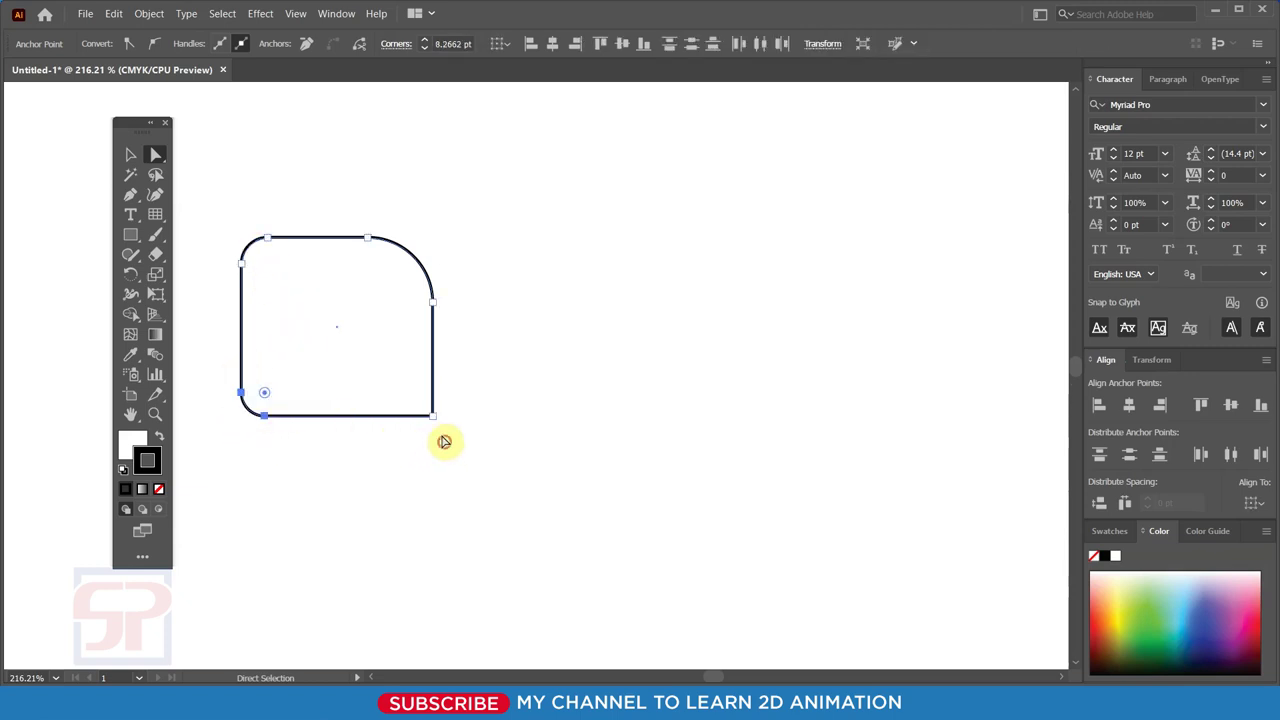
left_click_drag(443, 440, 333, 322)
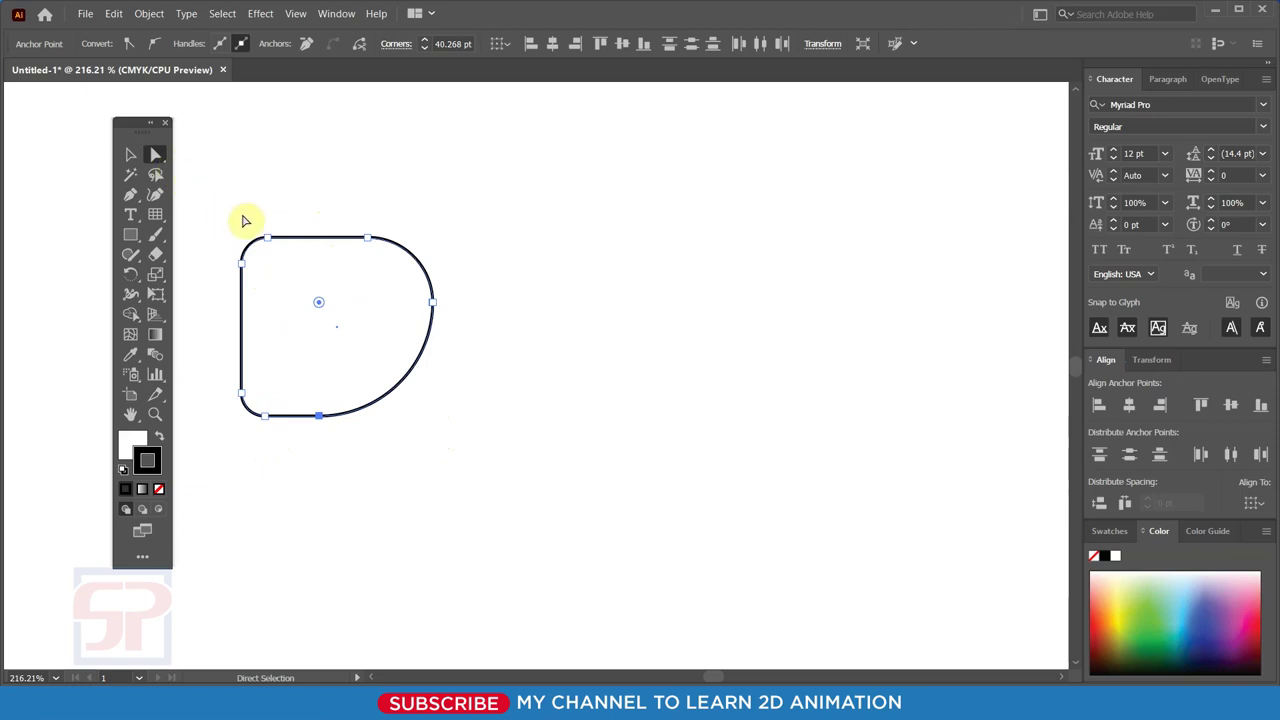
Select all anchors of the rounded shape and delete it.
left_click(187, 193)
left_click_drag(208, 245, 490, 467)
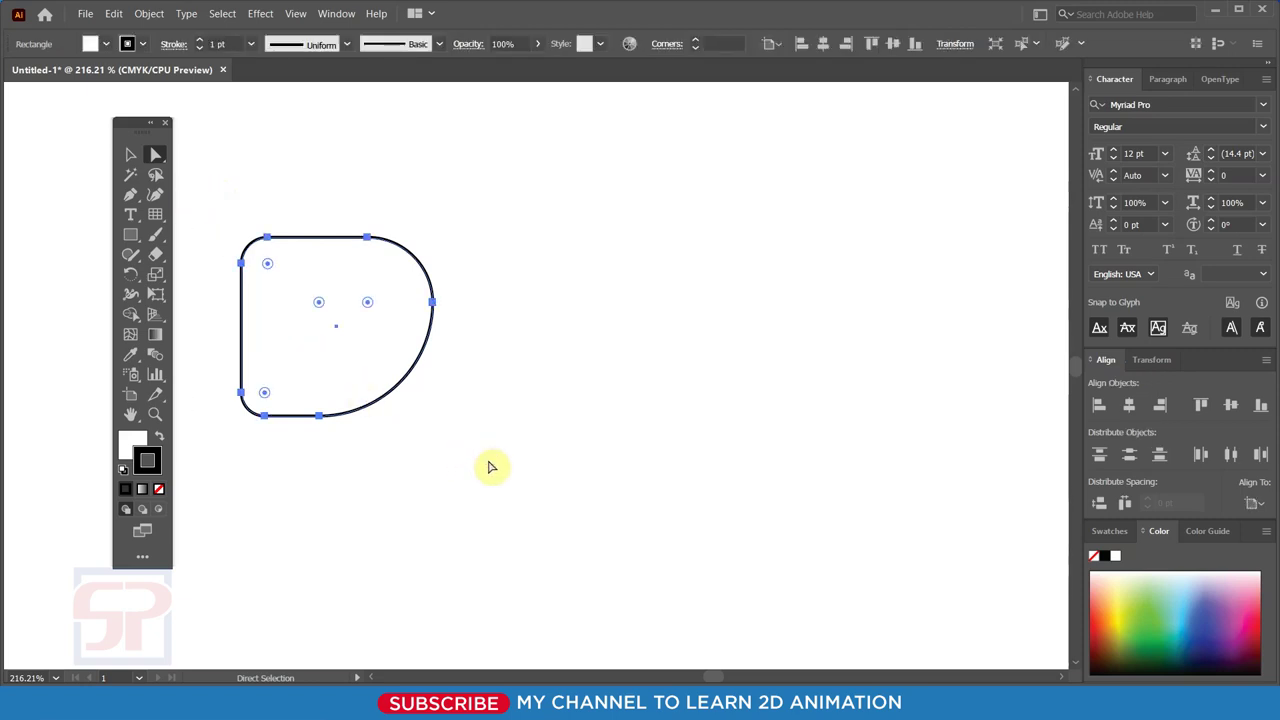
key("Delete")
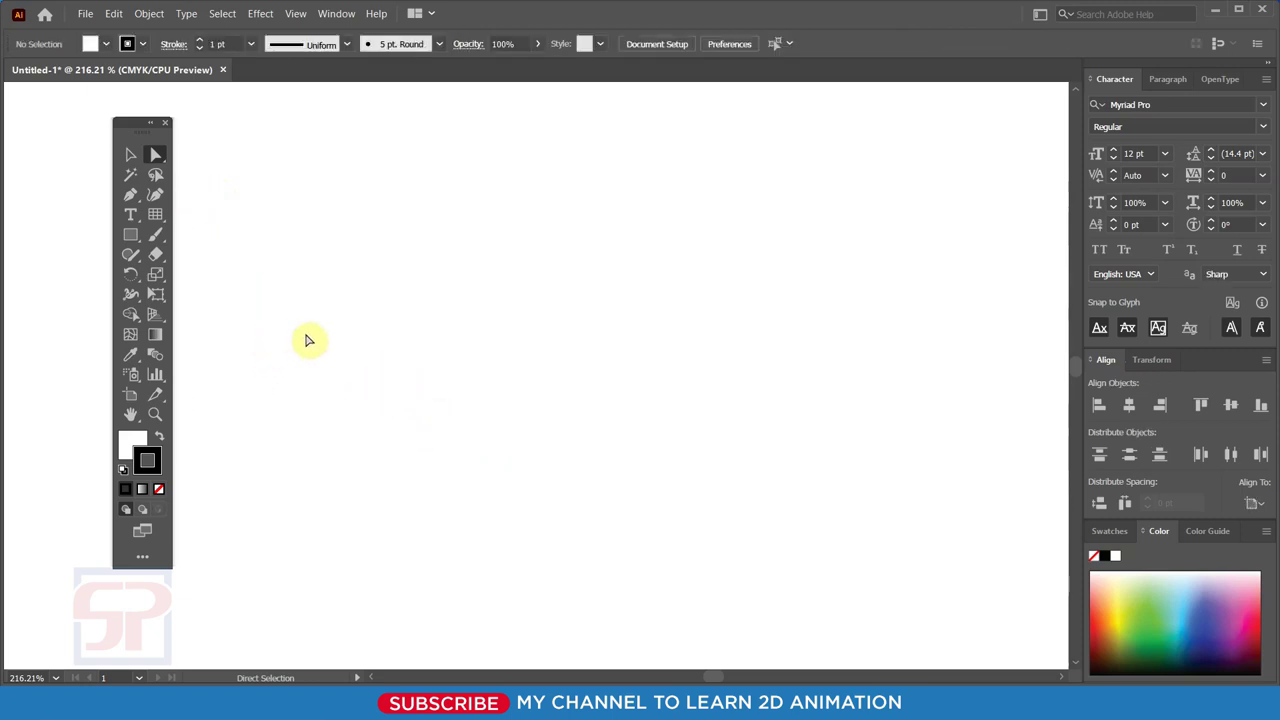
Draw a new square and move it down and to the right.
left_click(130, 234)
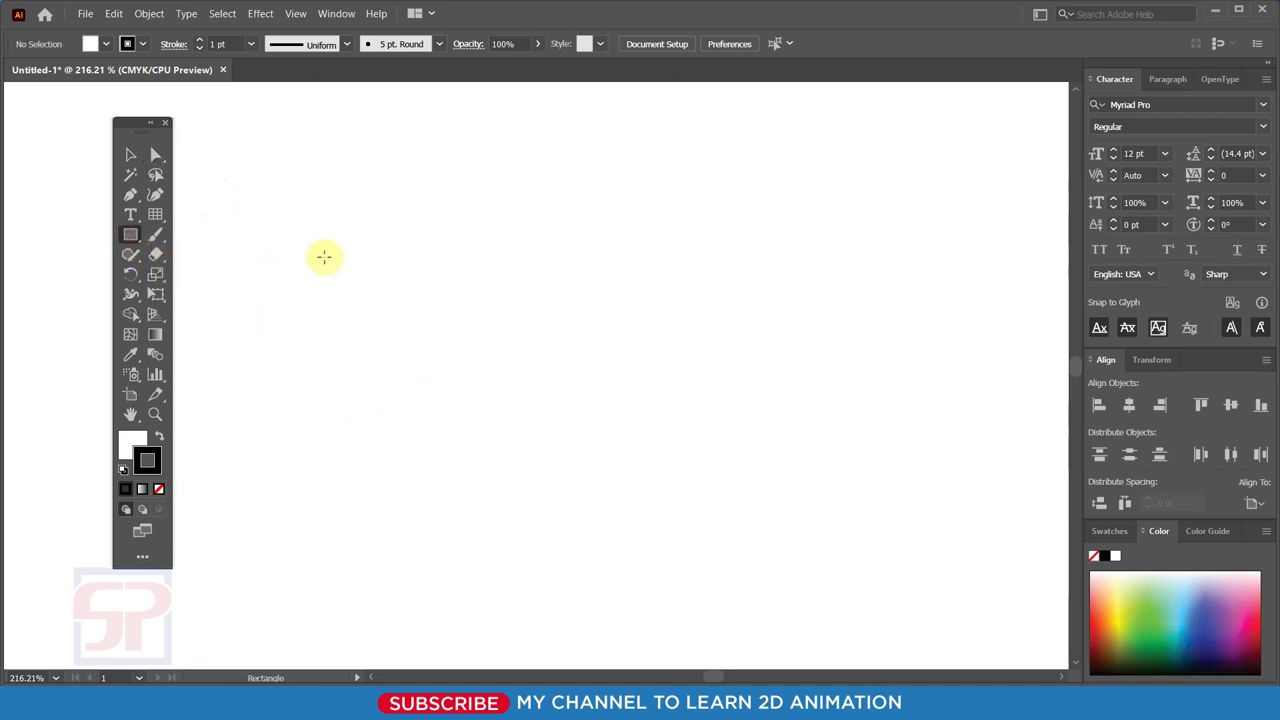
left_click_drag(324, 257, 445, 398)
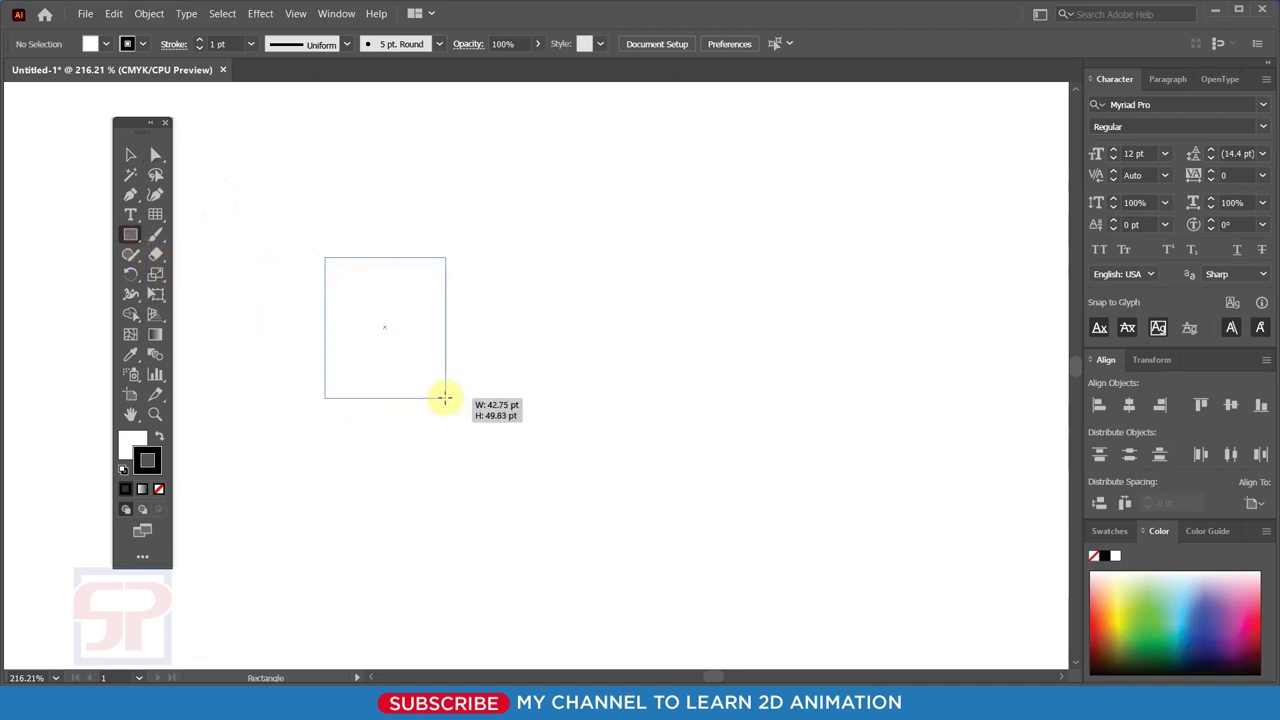
left_click_drag(445, 398, 498, 430)
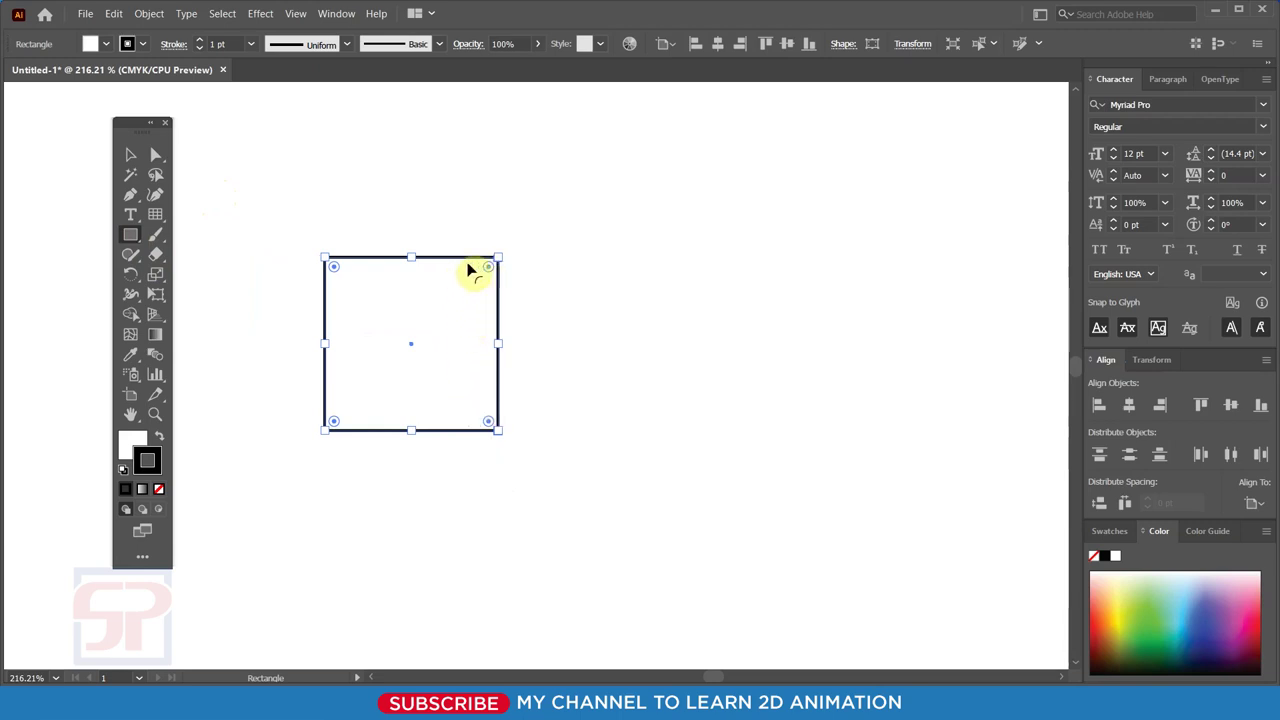
left_click(156, 155)
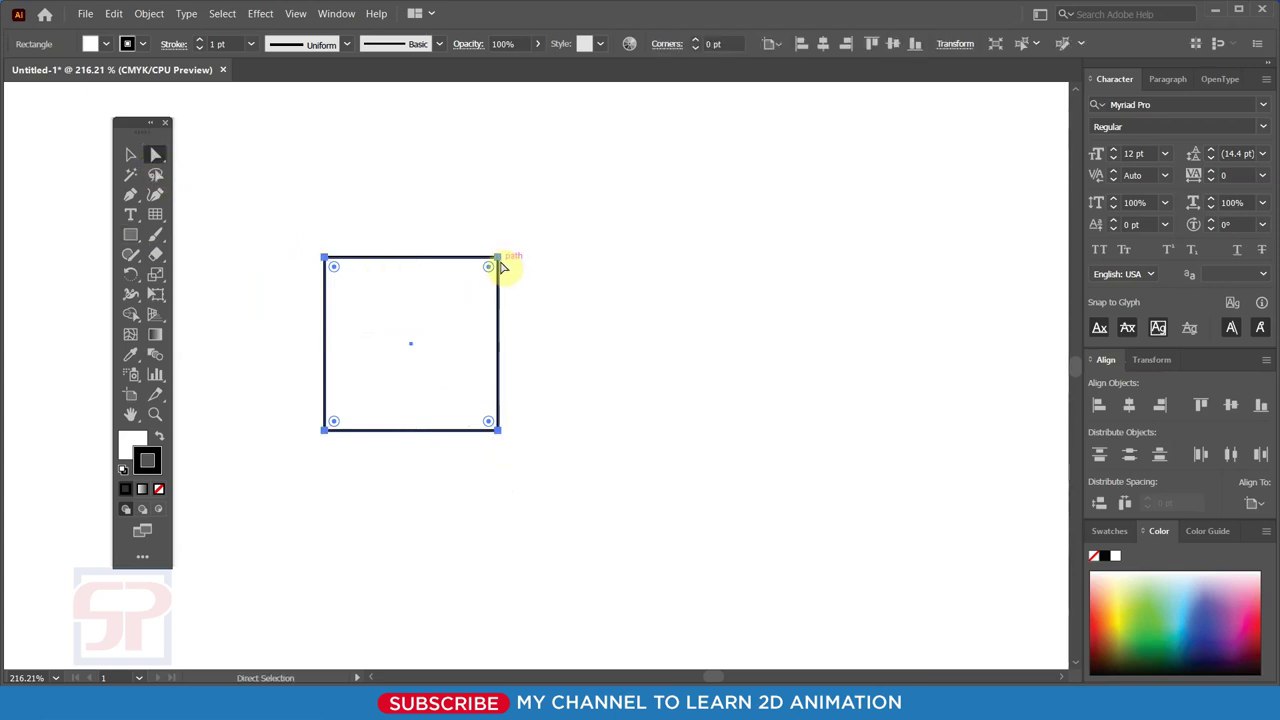
left_click_drag(499, 257, 548, 303)
left_click(580, 358)
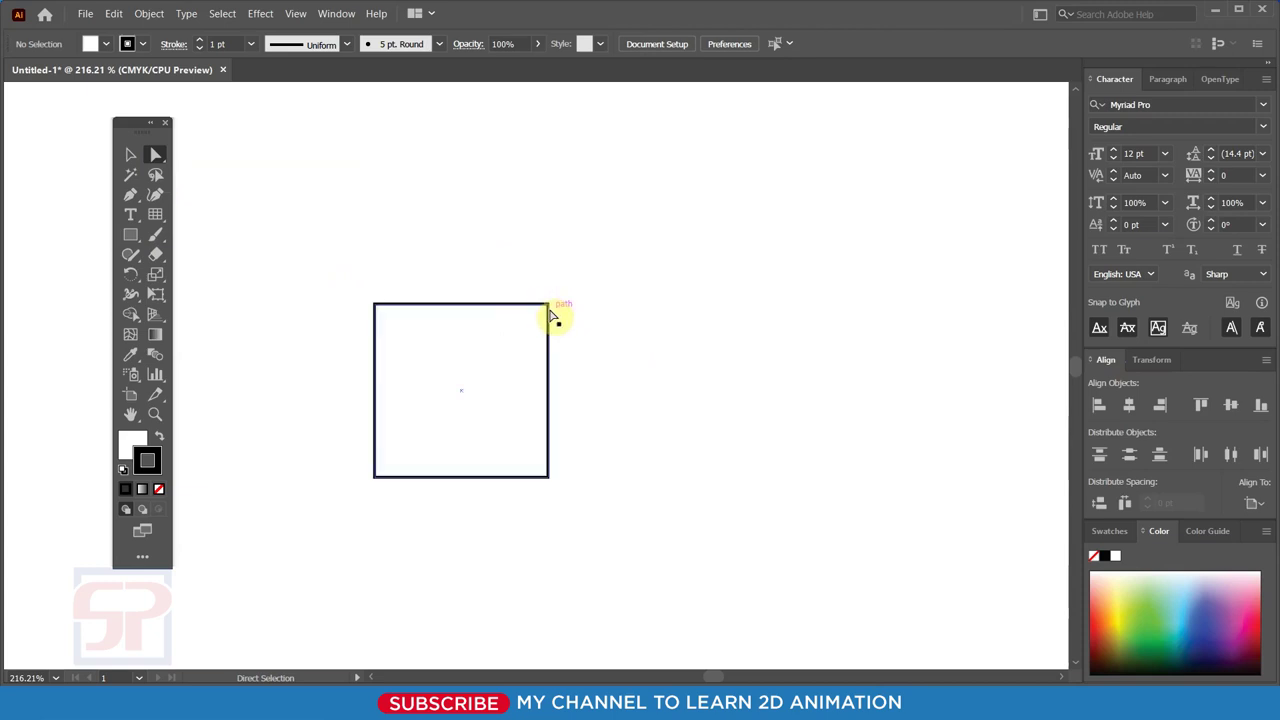
Drag the square's corner anchors into a slanted, near-triangular shape.
left_click(548, 305)
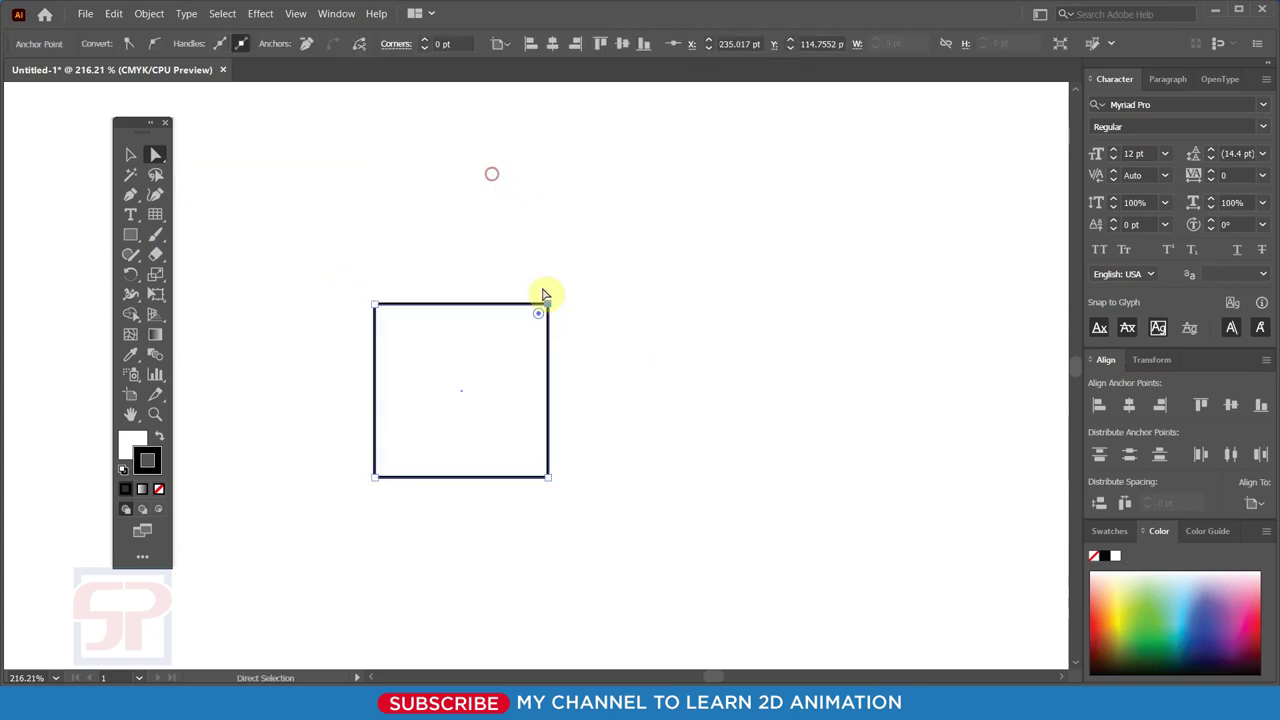
left_click_drag(548, 305, 479, 162)
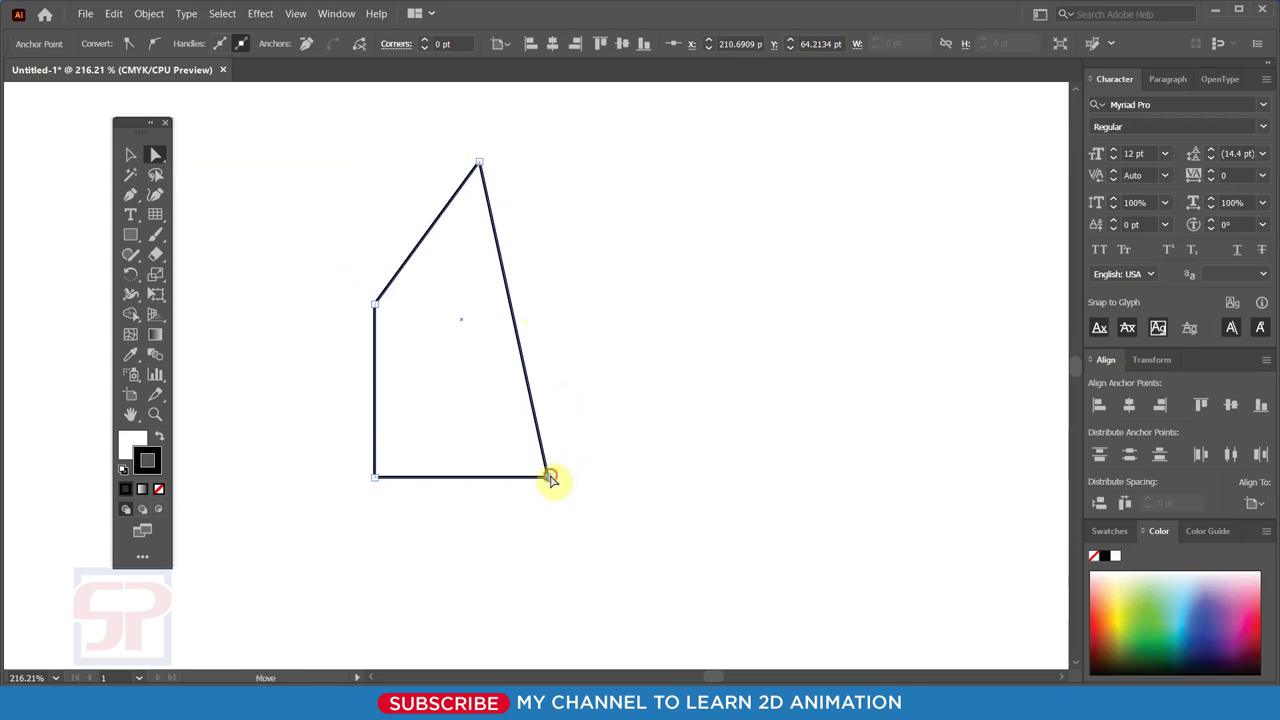
left_click_drag(549, 478, 772, 381)
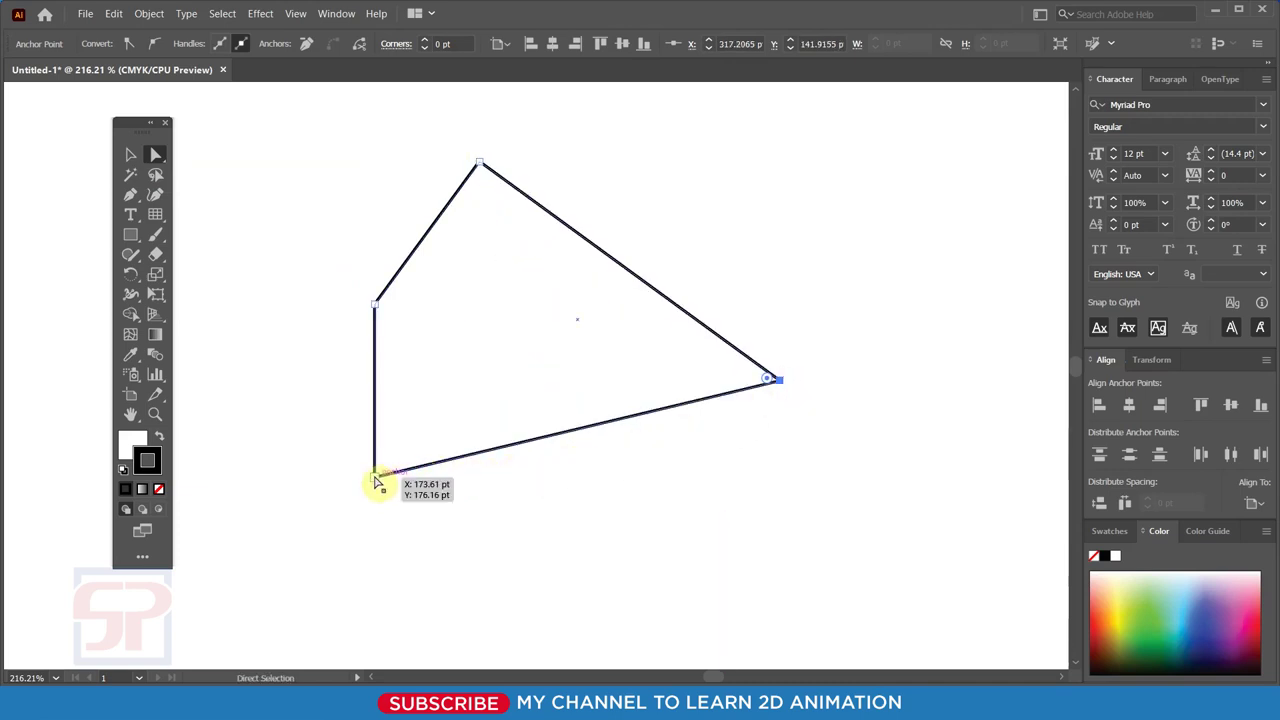
left_click_drag(374, 477, 503, 528)
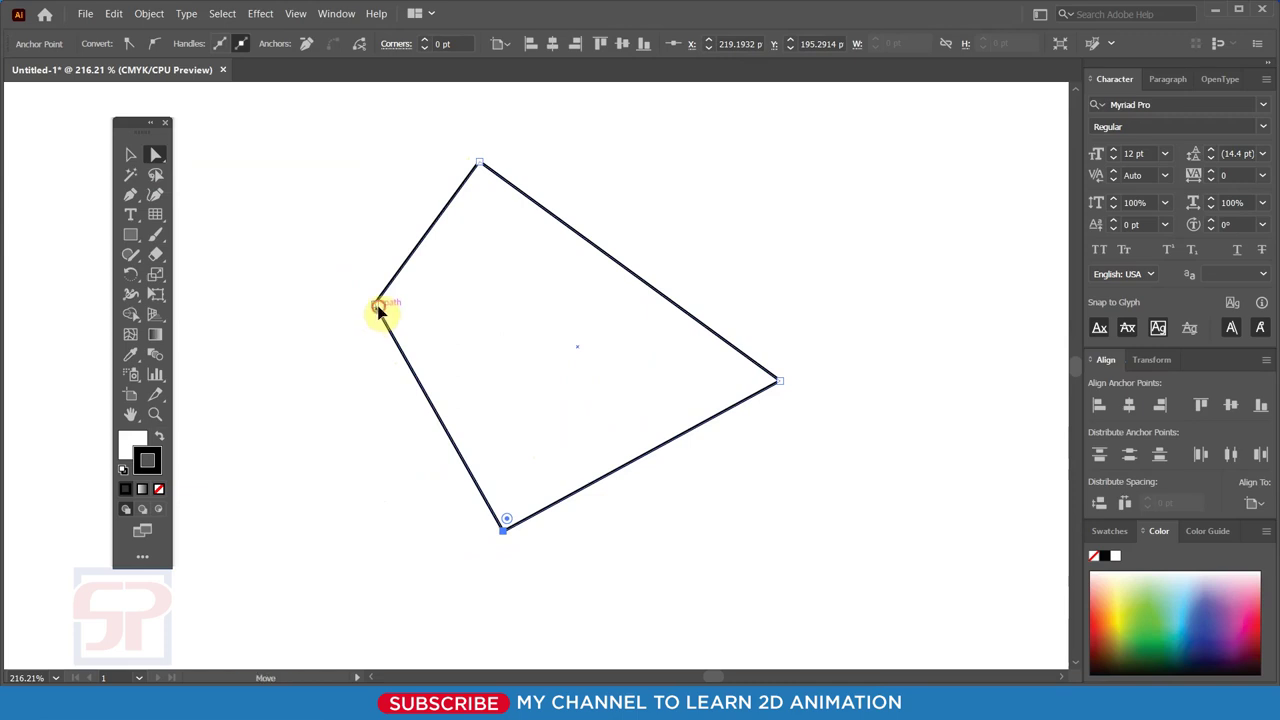
left_click_drag(378, 310, 474, 313)
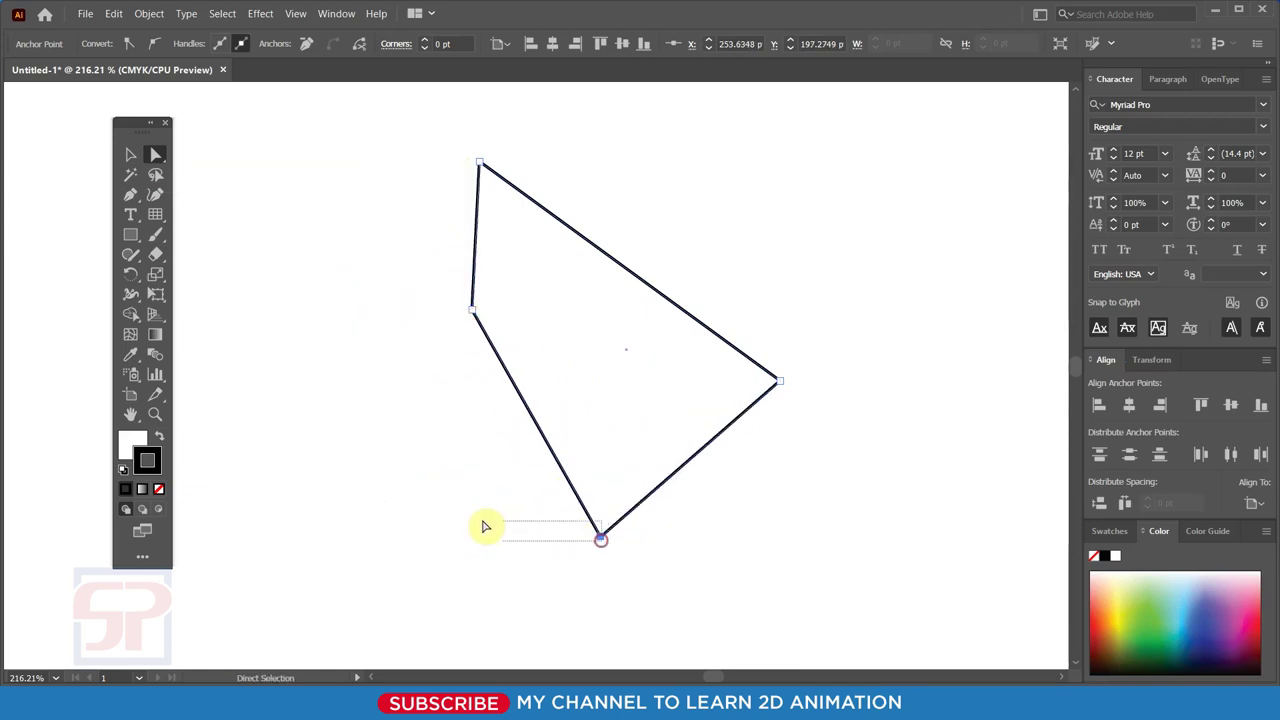
left_click_drag(484, 526, 457, 523)
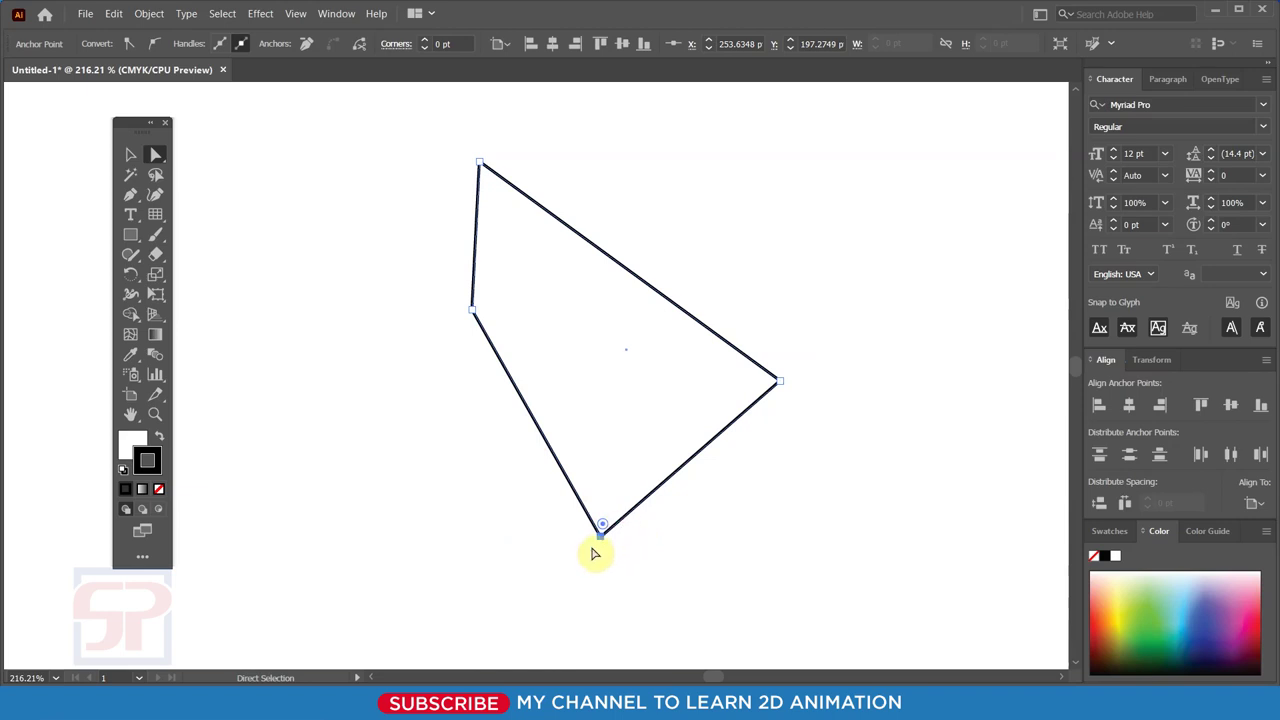
left_click_drag(600, 538, 434, 514)
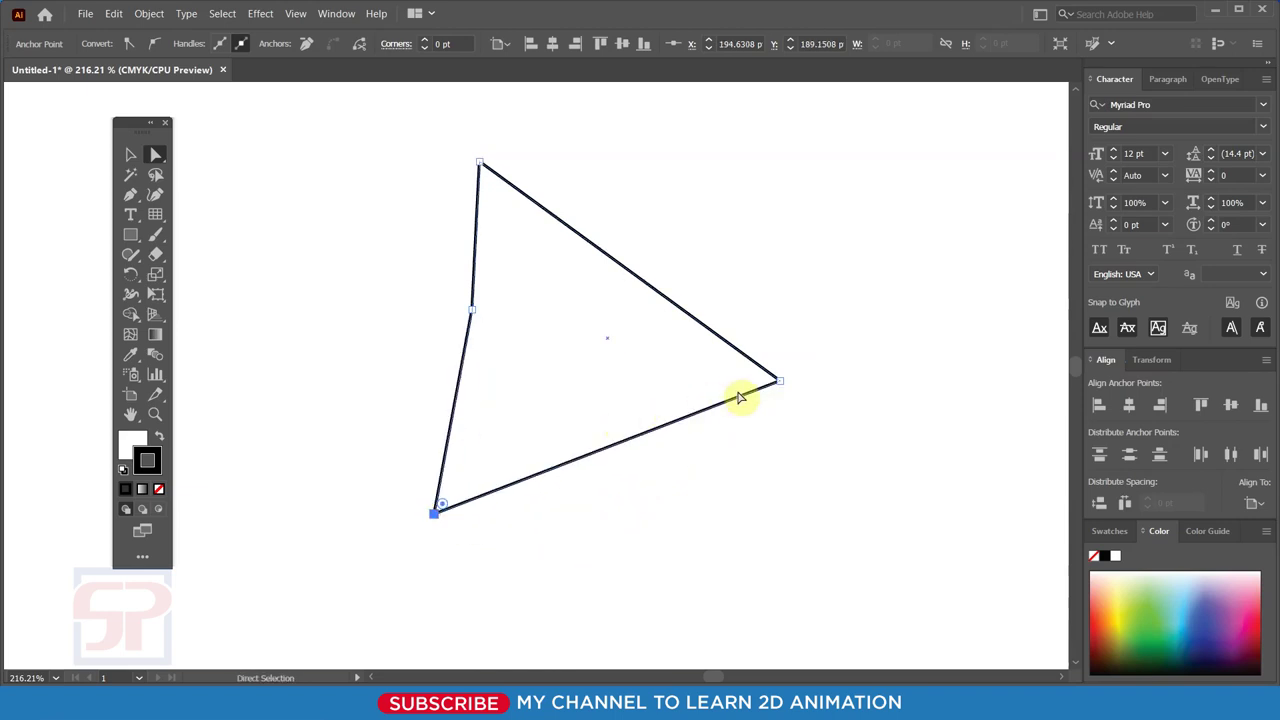
left_click_drag(779, 382, 764, 465)
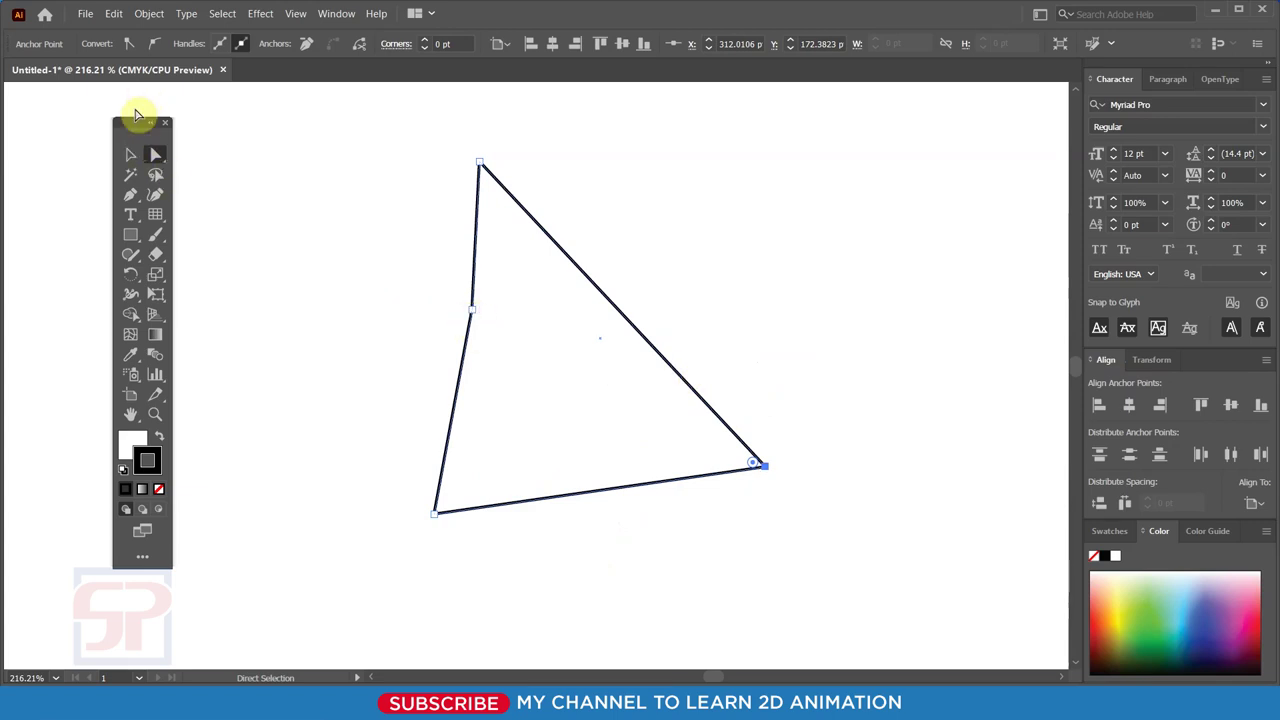
Lower the anchor and handle display size to mid-range in Selection & Anchor Display preferences.
key("ctrl+k")
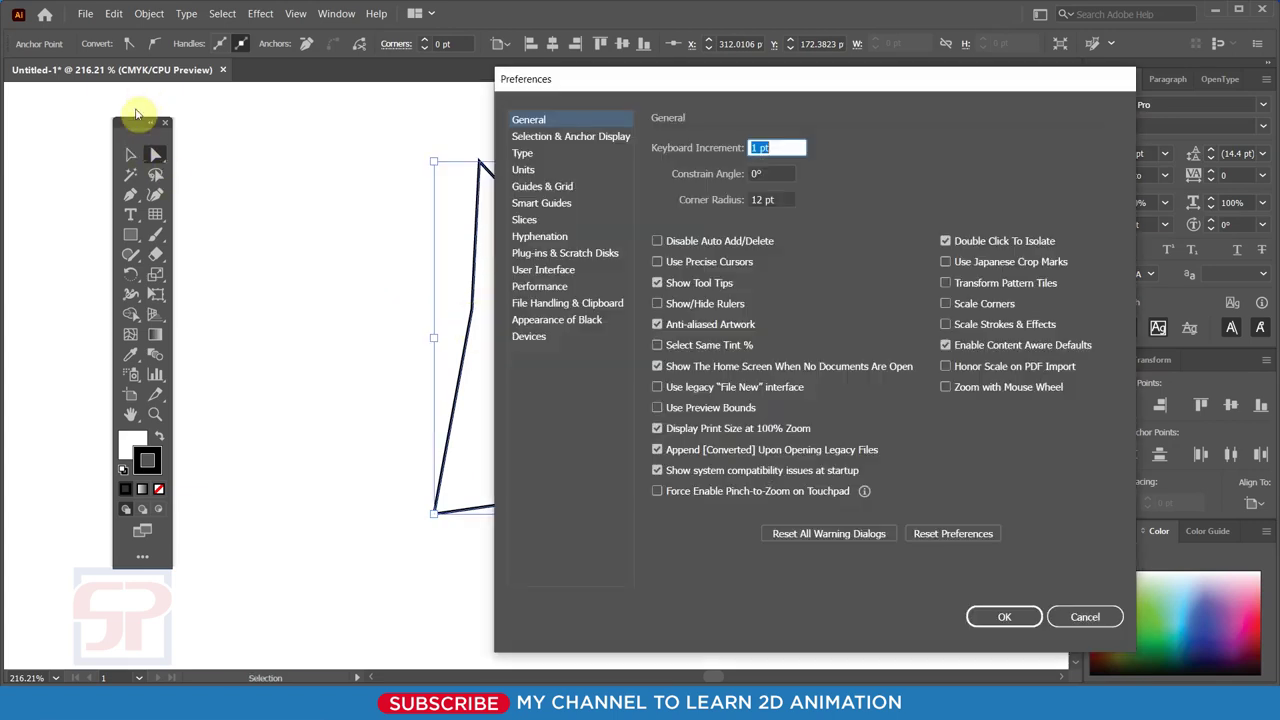
left_click(545, 136)
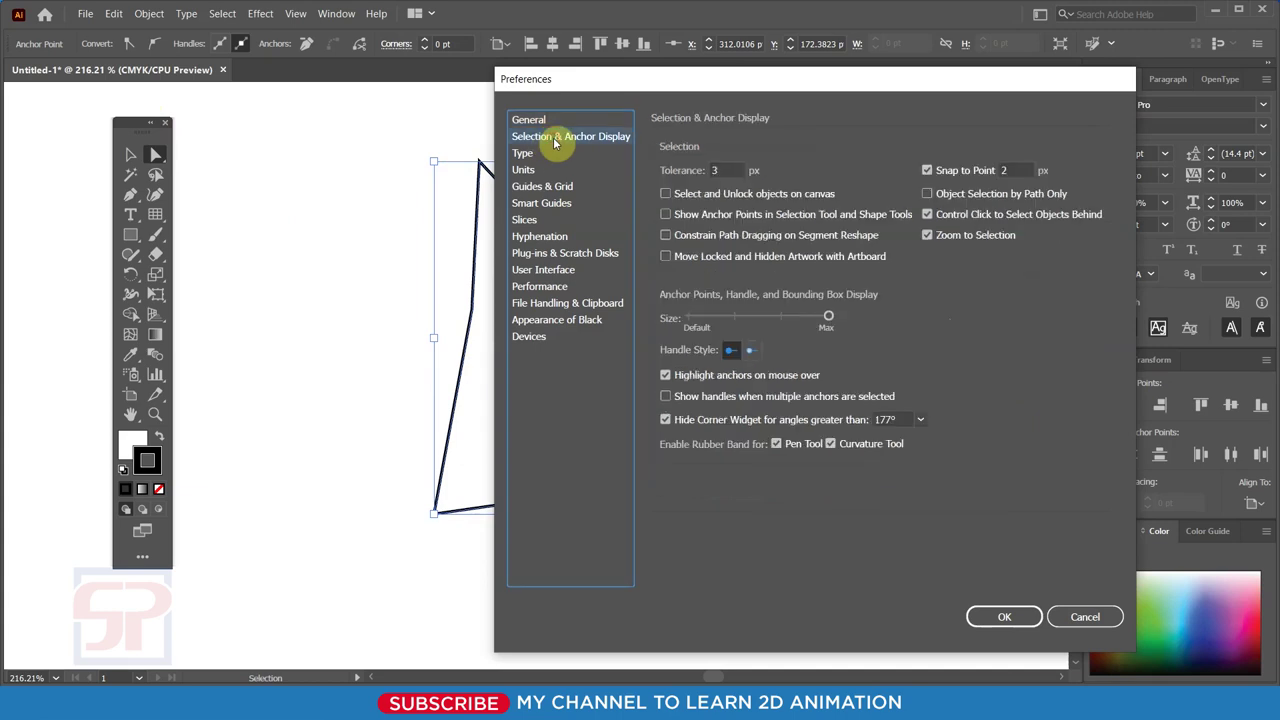
left_click(735, 321)
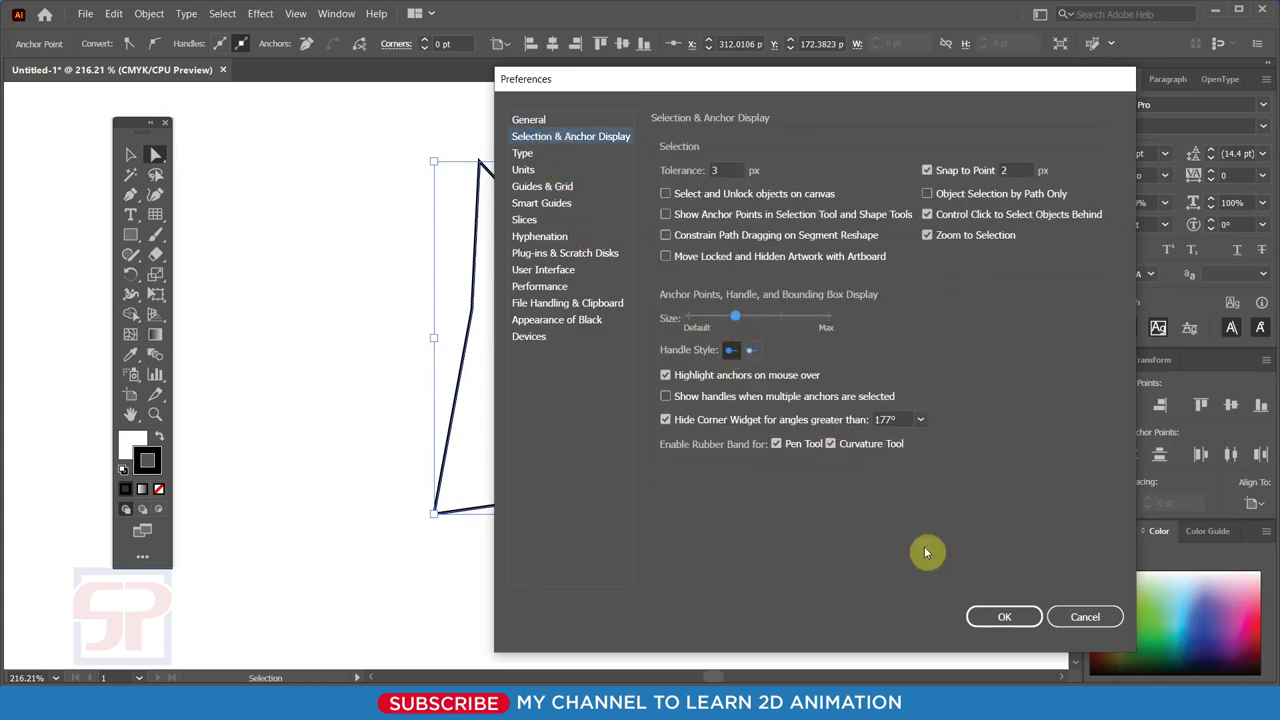
left_click(1000, 616)
Drag the triangle's anchors to reshape it into a quadrilateral with a flatter top.
left_click_drag(766, 466, 804, 318)
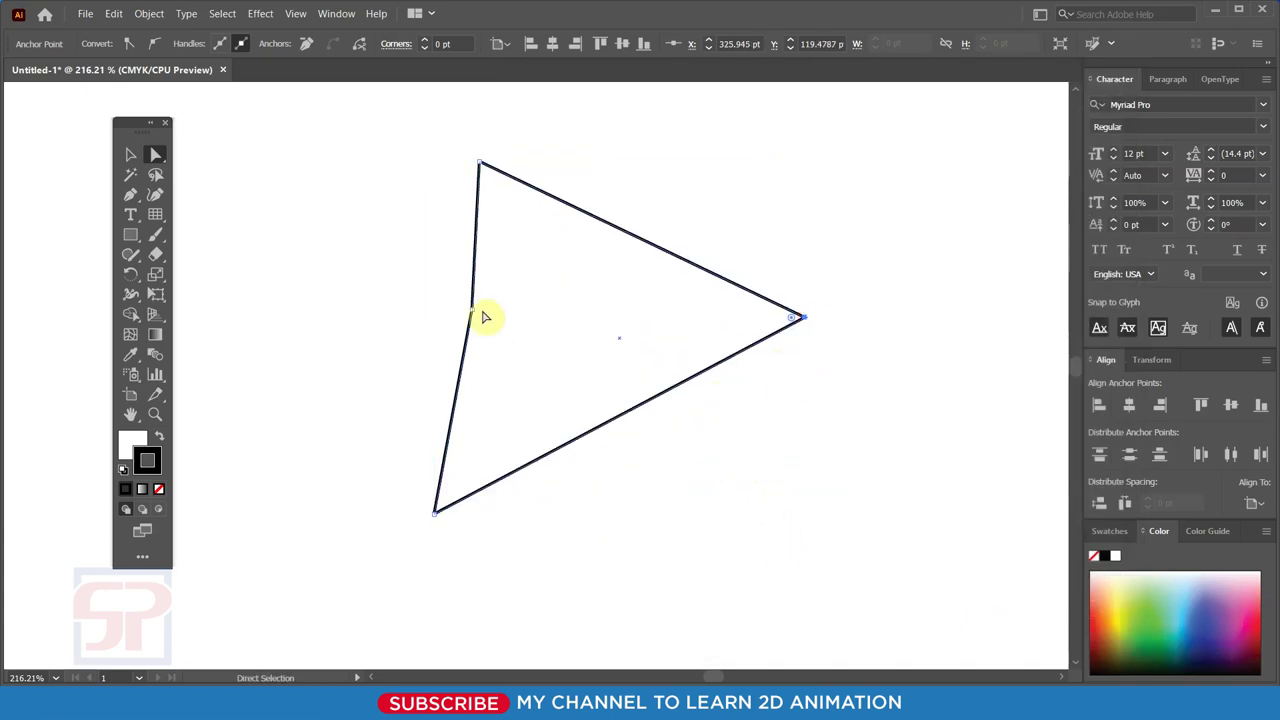
left_click_drag(470, 310, 301, 287)
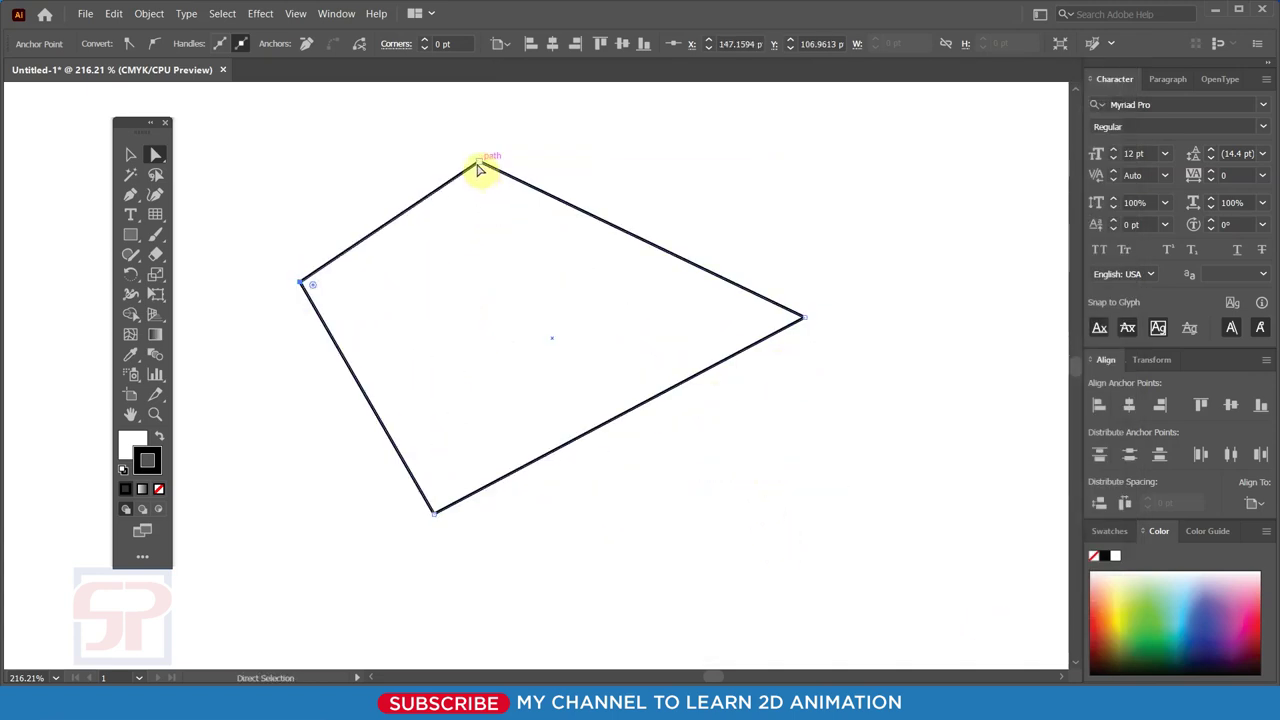
left_click_drag(478, 165, 481, 267)
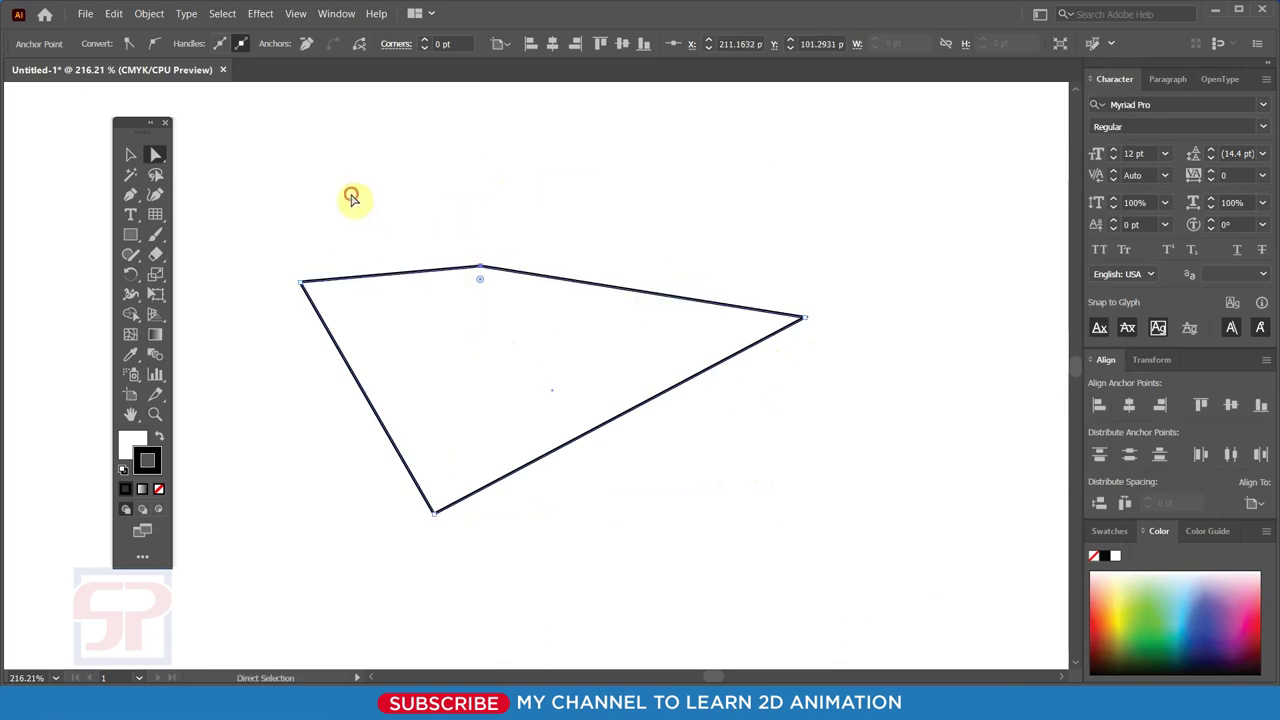
Marquee-select the quadrilateral and delete it.
left_click(279, 194)
left_click_drag(222, 164, 994, 580)
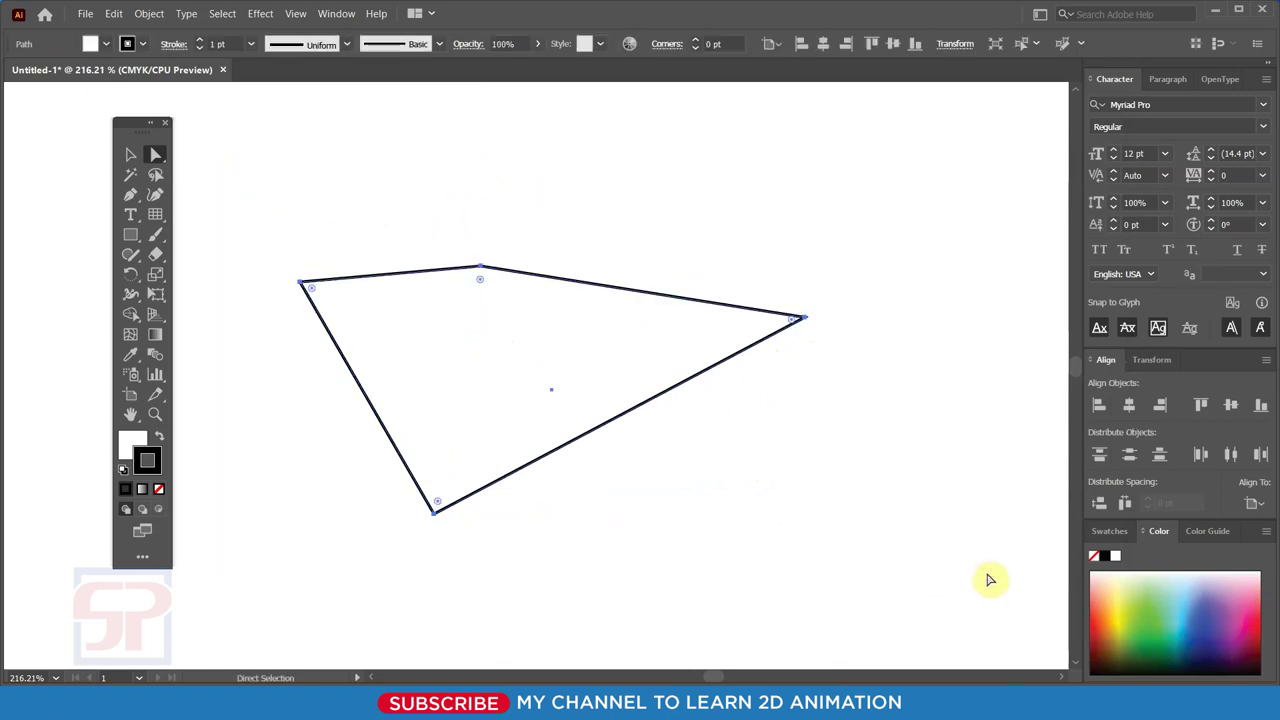
key("Delete")
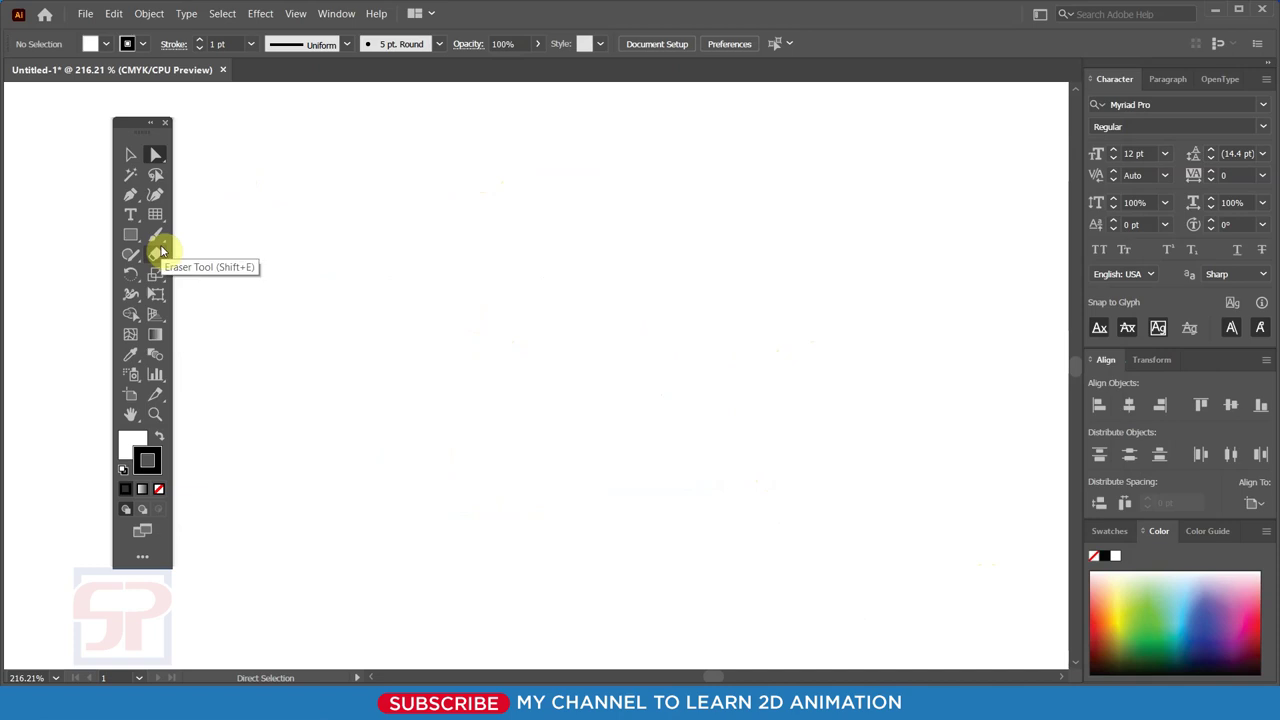
Draw a large circle mid-artboard and select its top anchor with Direct Selection.
key("l")
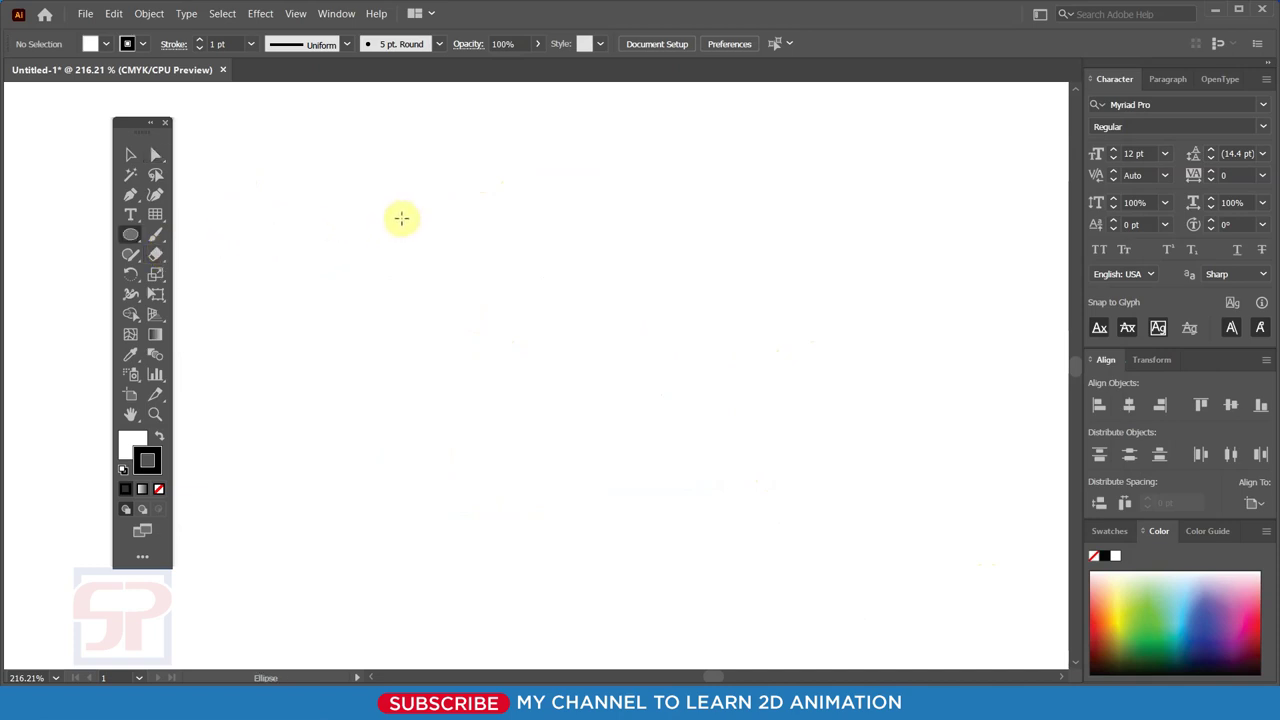
left_click_drag(400, 213, 706, 518)
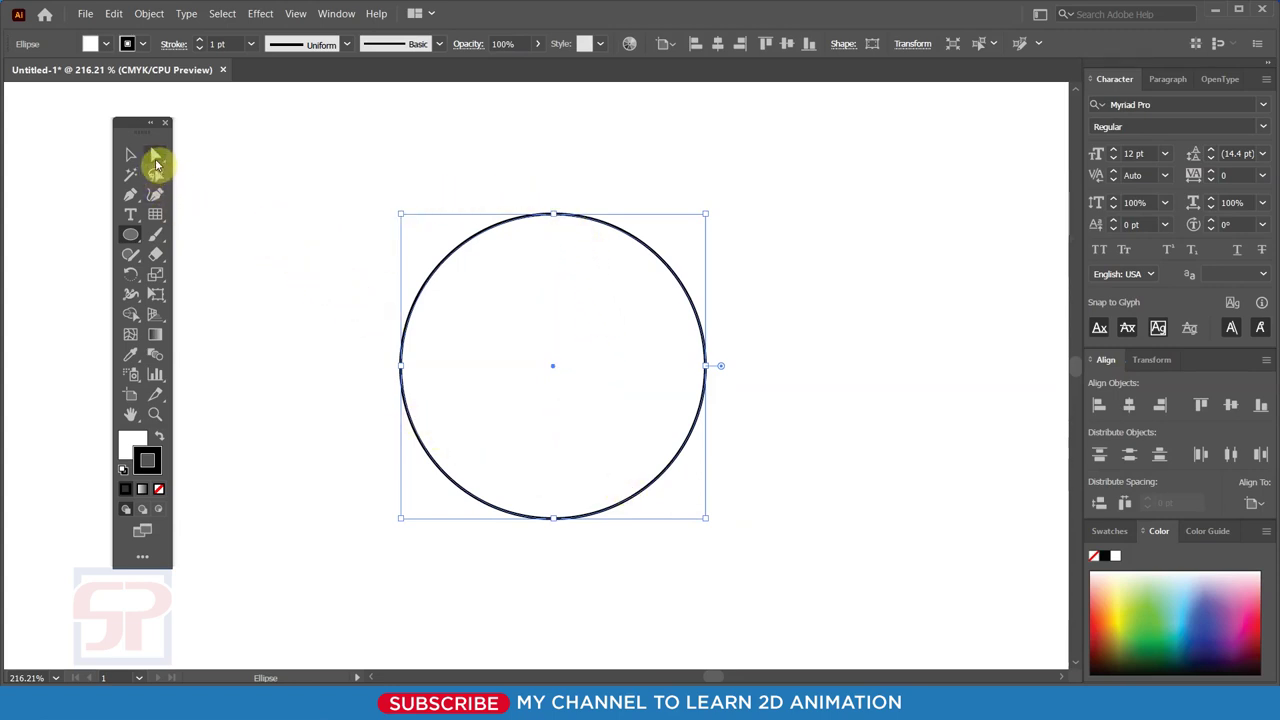
left_click(156, 156)
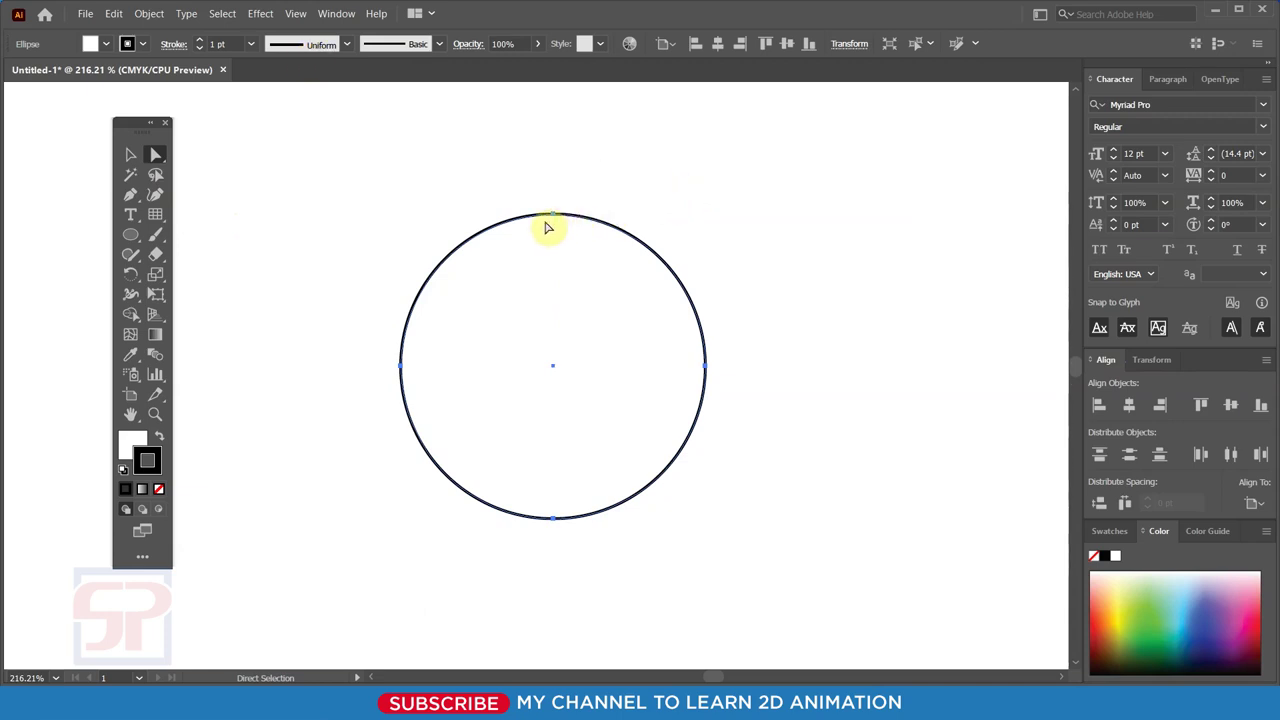
left_click_drag(552, 222, 580, 250)
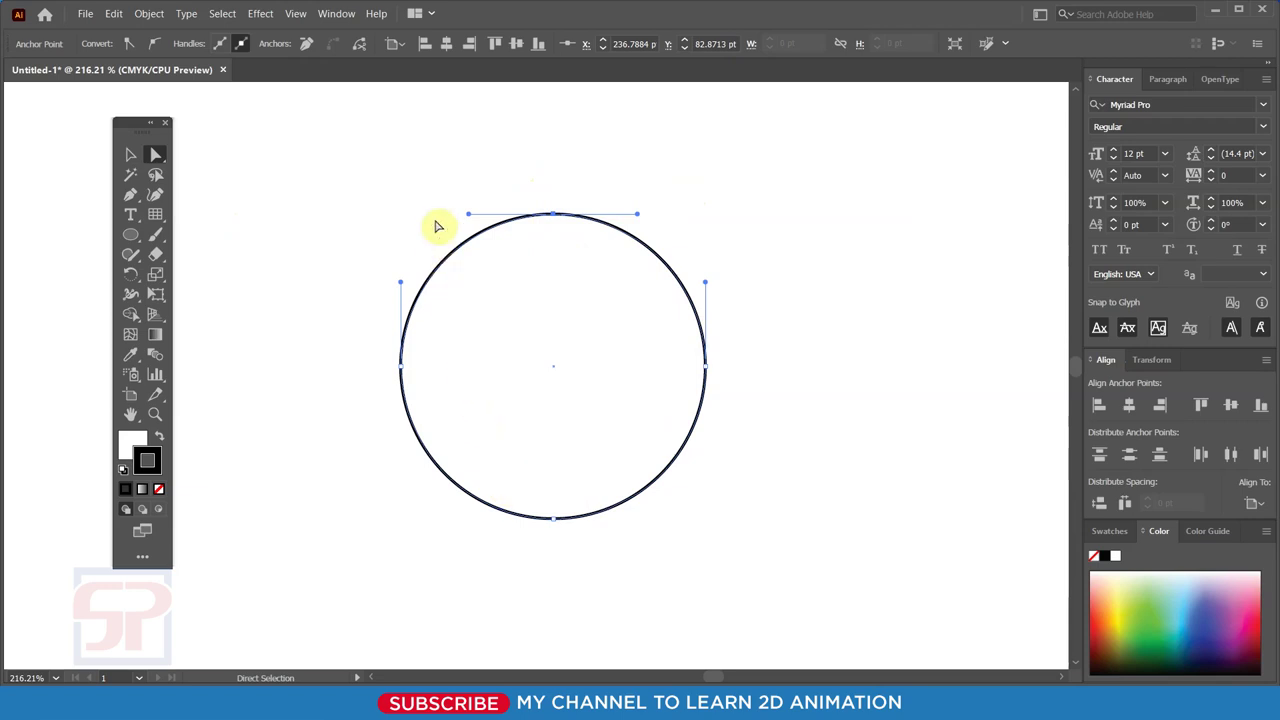
Bulge the shape's left side outward and raise the top anchor's left handle.
left_click_drag(370, 357, 443, 407)
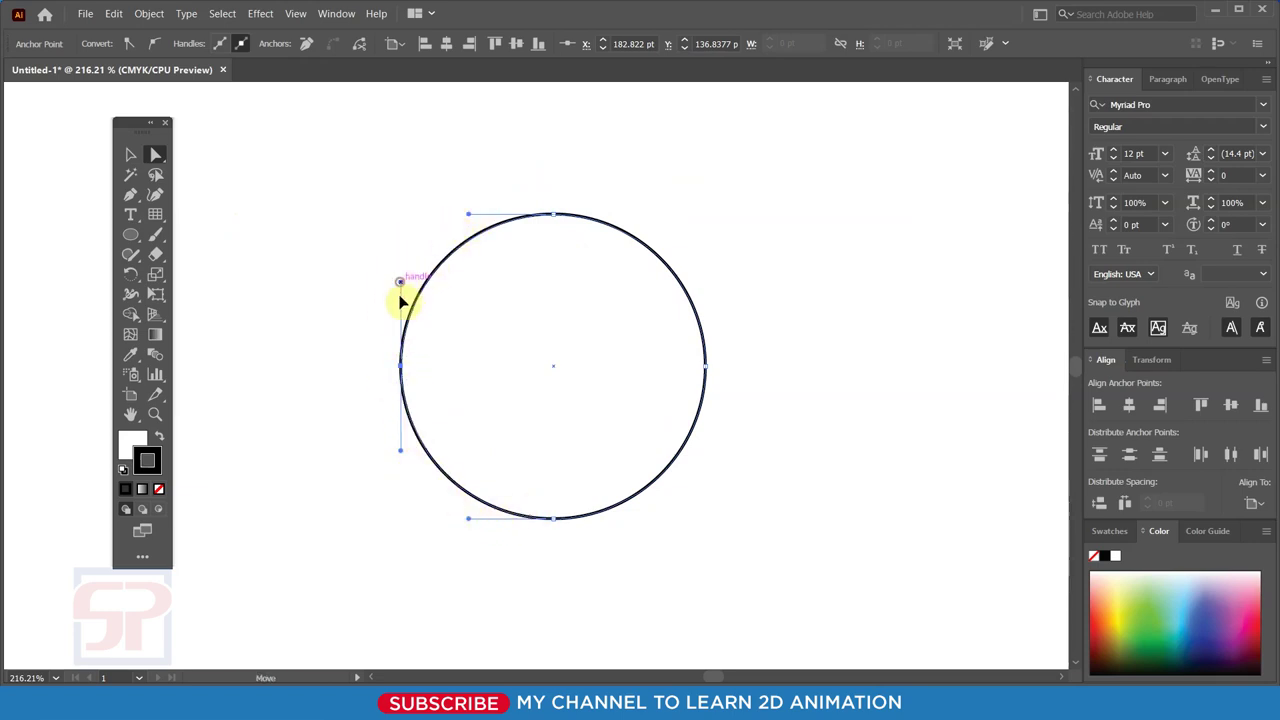
mouse_move(400, 282)
left_mouse_down()
mouse_move(400, 342)
mouse_move(449, 443)
left_mouse_up()
left_click(328, 268)
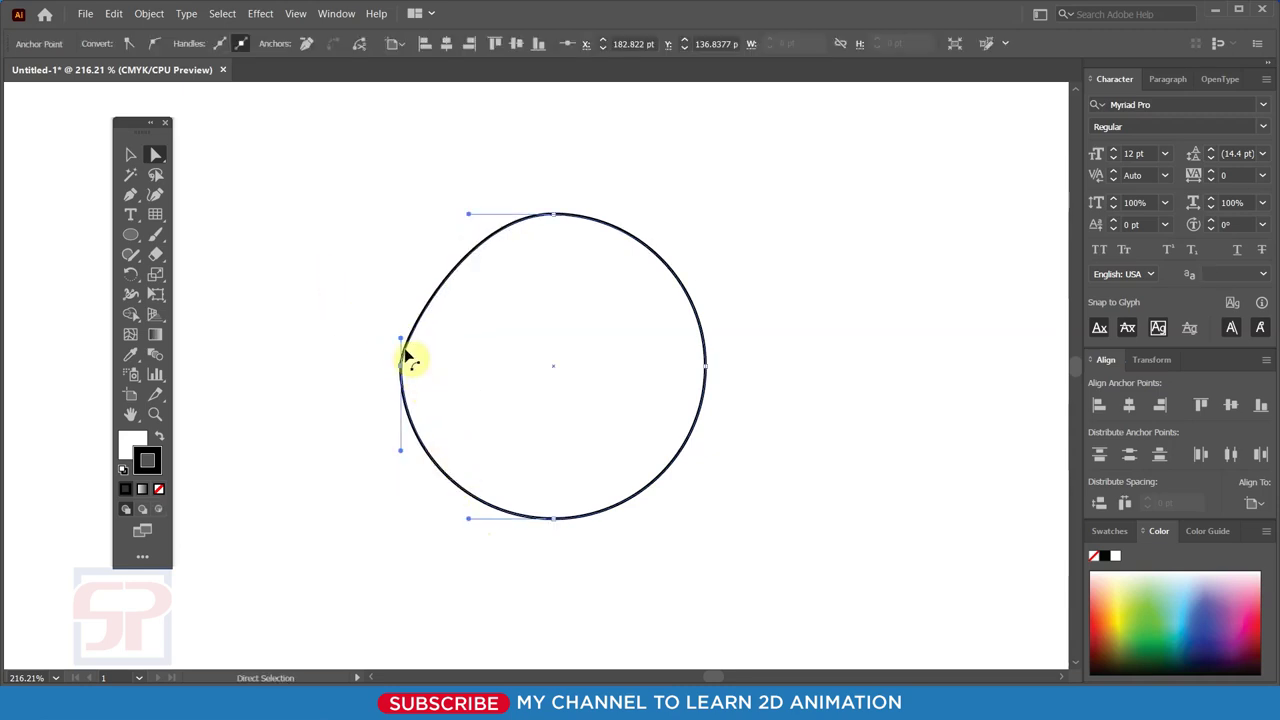
left_click_drag(398, 337, 428, 402)
left_click(358, 321)
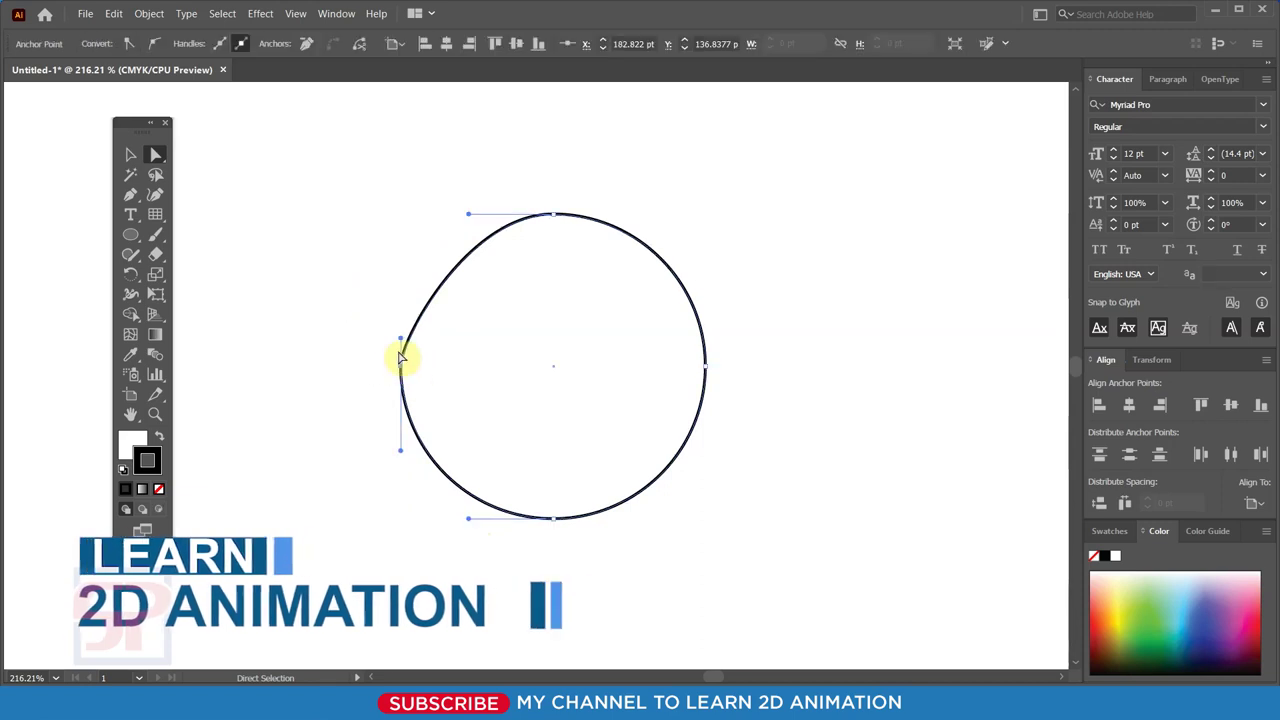
left_click_drag(402, 343, 307, 293)
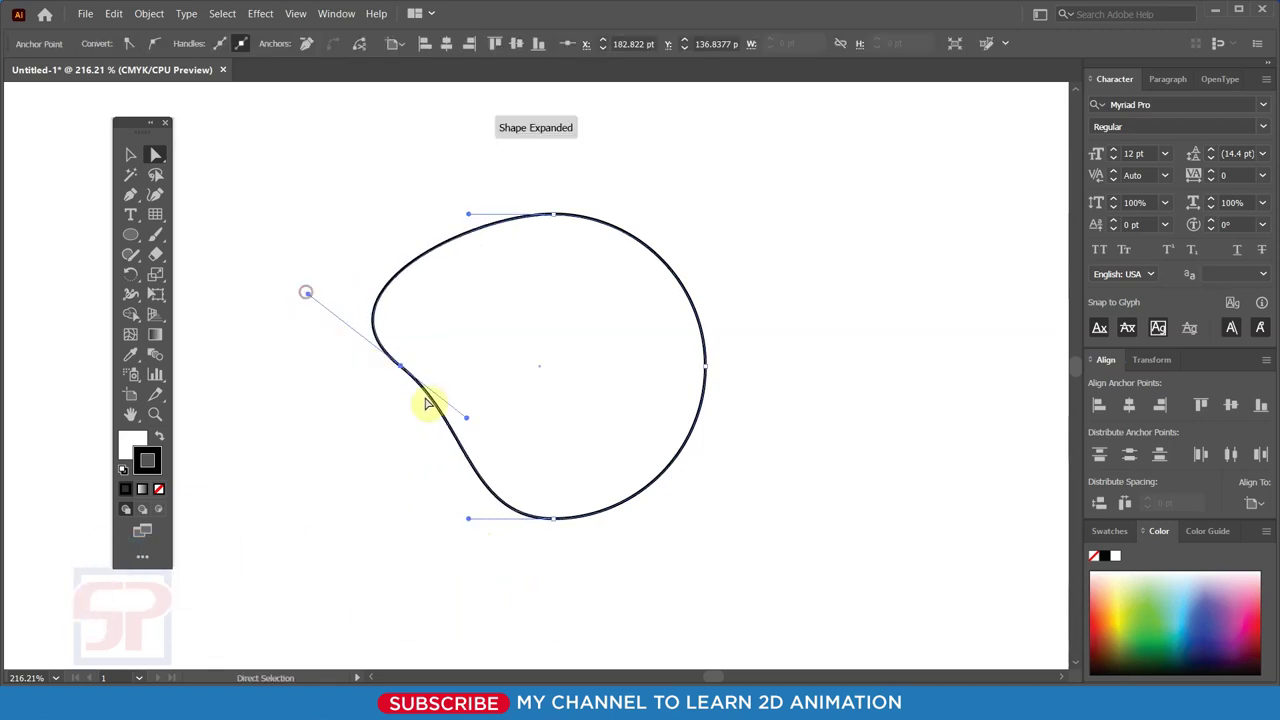
mouse_move(466, 420)
left_mouse_down()
mouse_move(366, 451)
mouse_move(330, 436)
left_mouse_up()
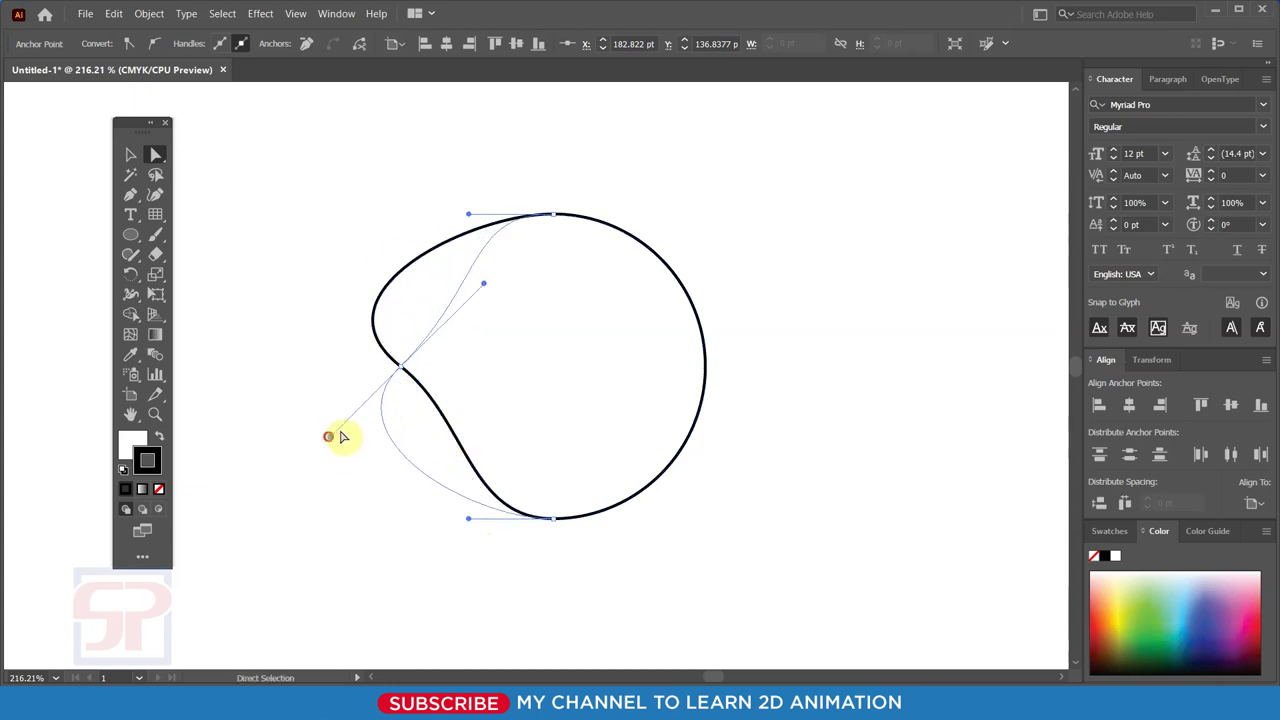
left_click_drag(469, 216, 467, 158)
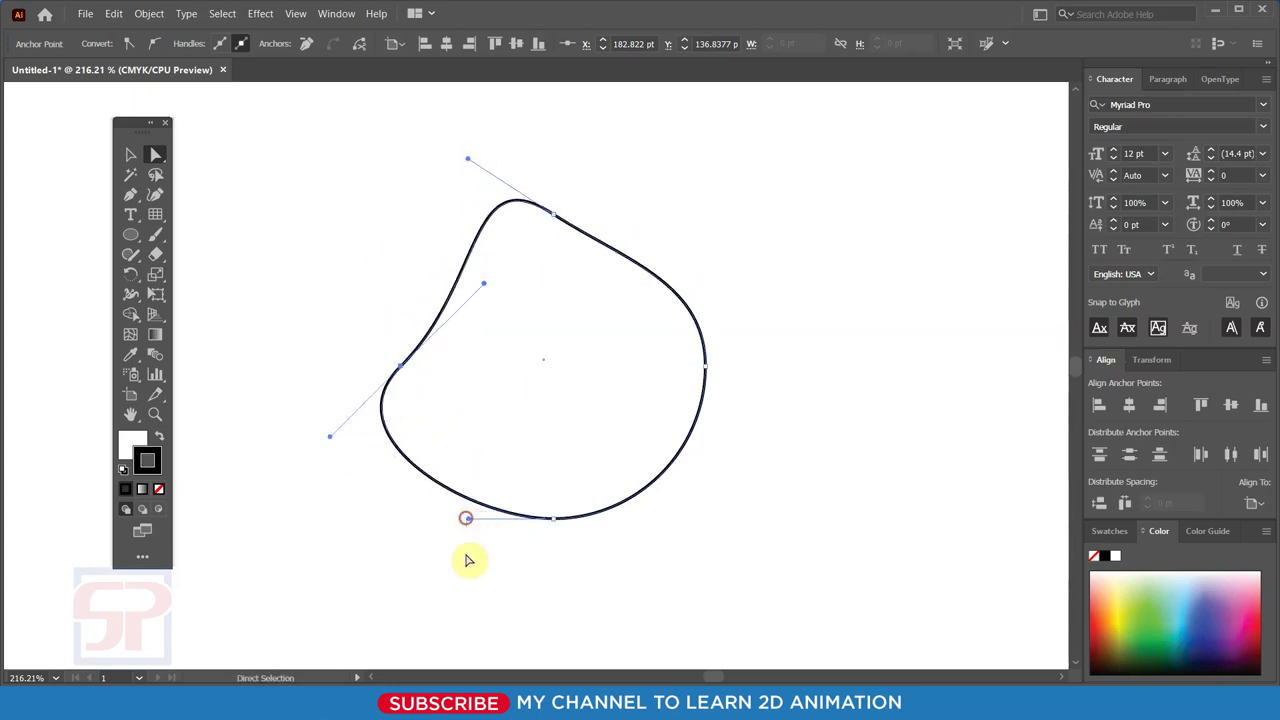
Reposition the blob and reshape its bottom curve from the bottom anchor.
left_click_drag(470, 520, 491, 600)
left_click_drag(500, 457, 591, 564)
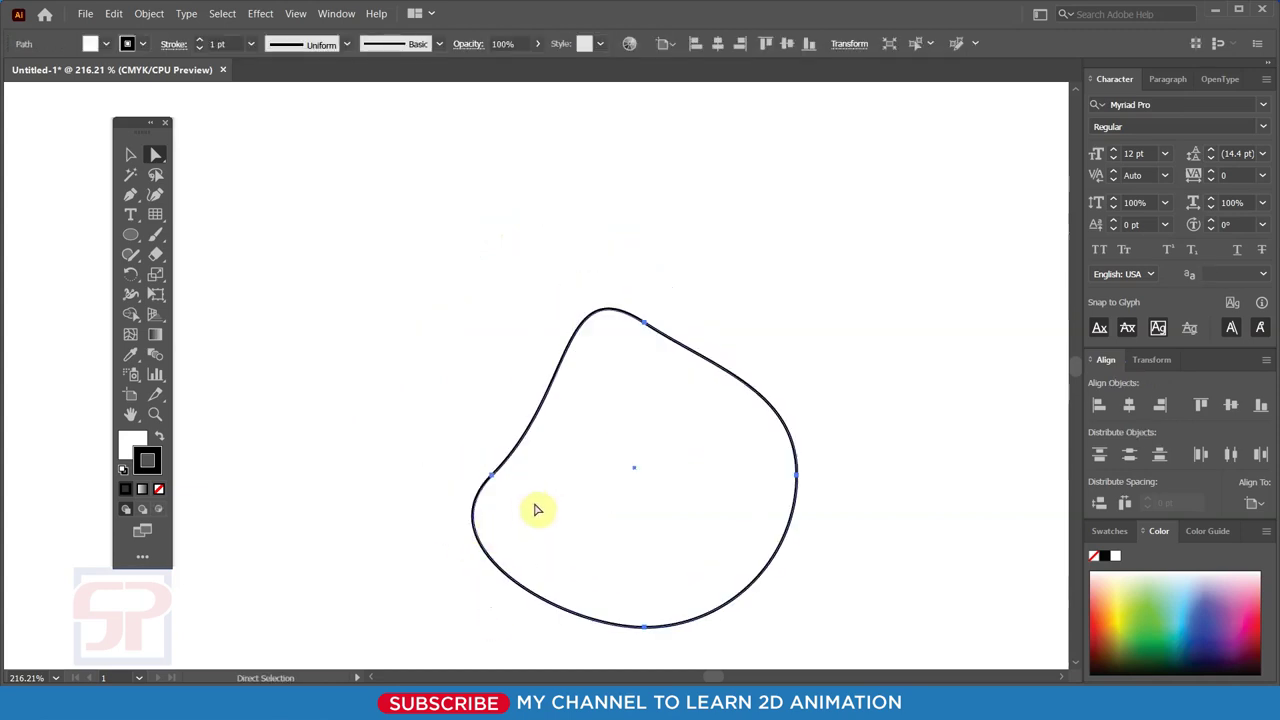
left_click_drag(545, 495, 476, 340)
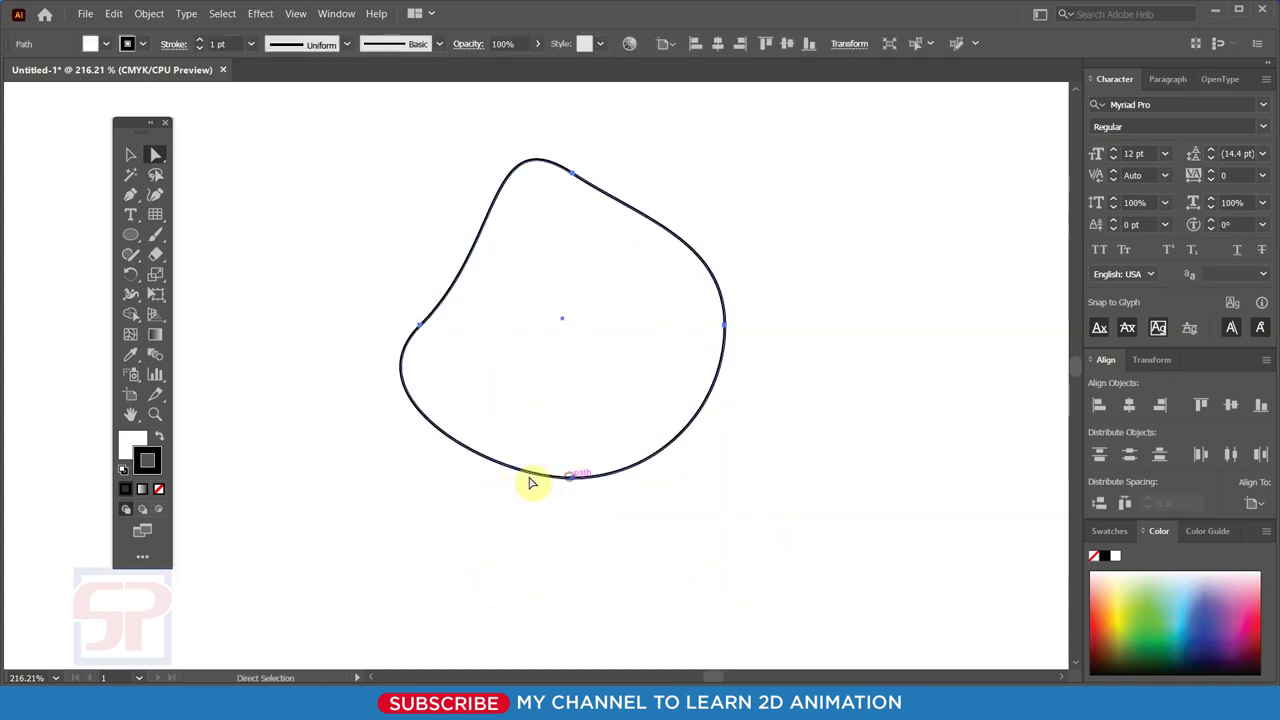
left_click(572, 478)
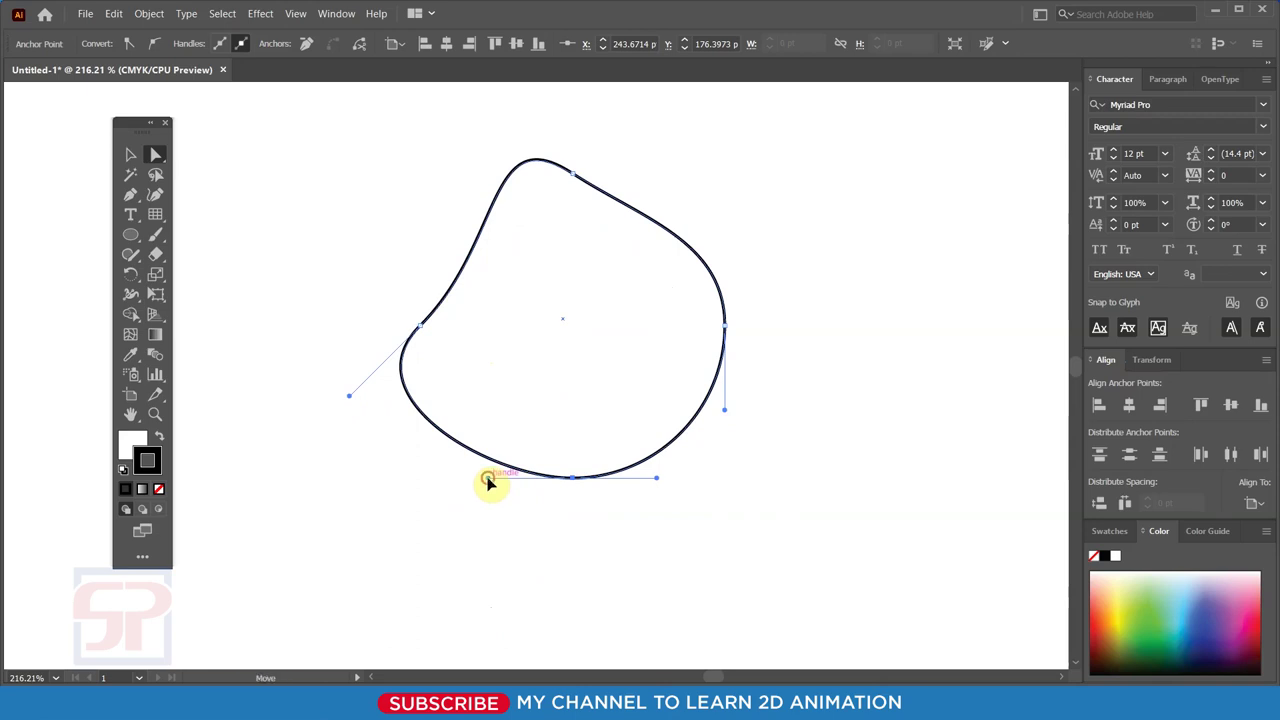
left_click_drag(487, 478, 506, 566)
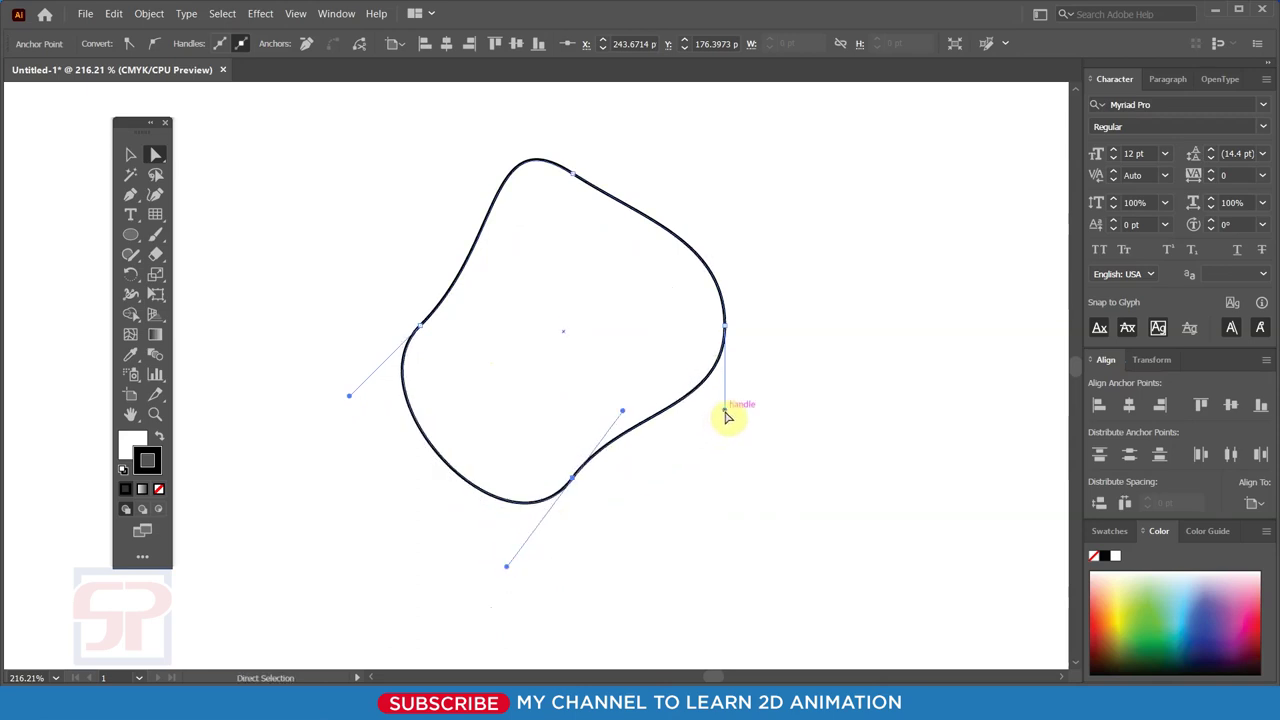
Bulge the blob's right side outward using the right anchor's handles.
left_click_drag(726, 412, 810, 388)
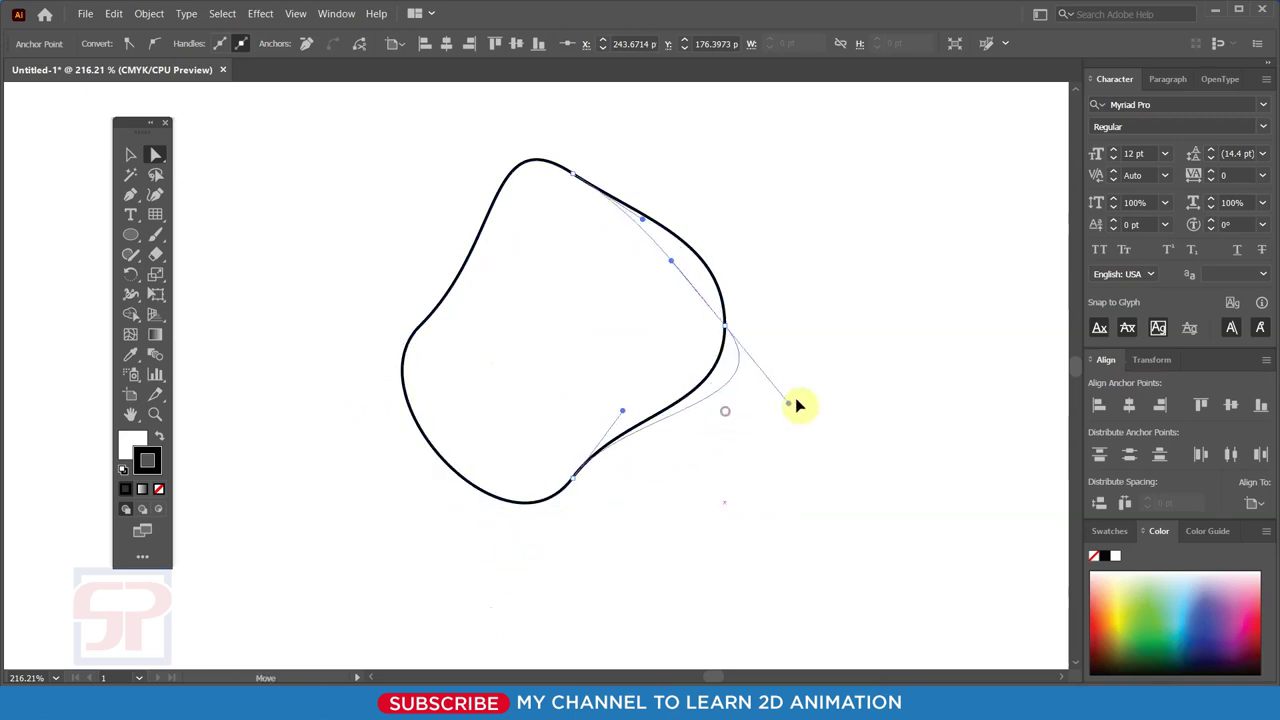
left_click(726, 326)
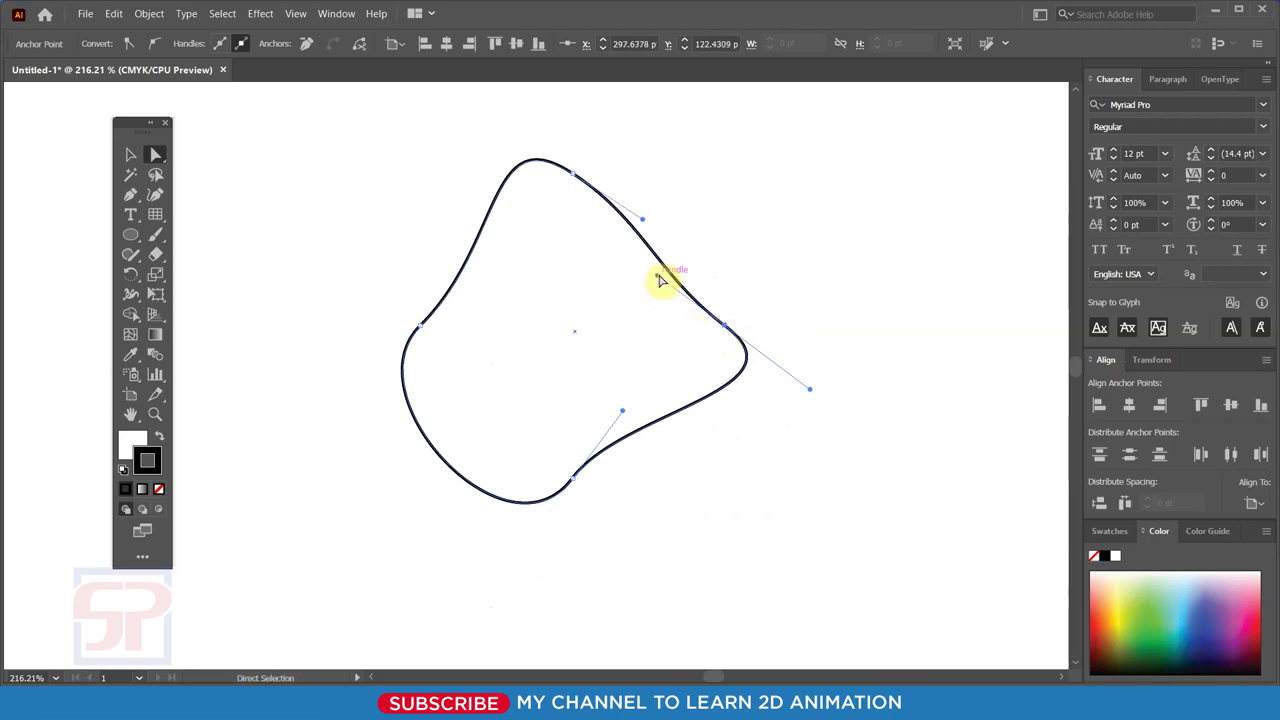
left_click_drag(660, 281, 799, 212)
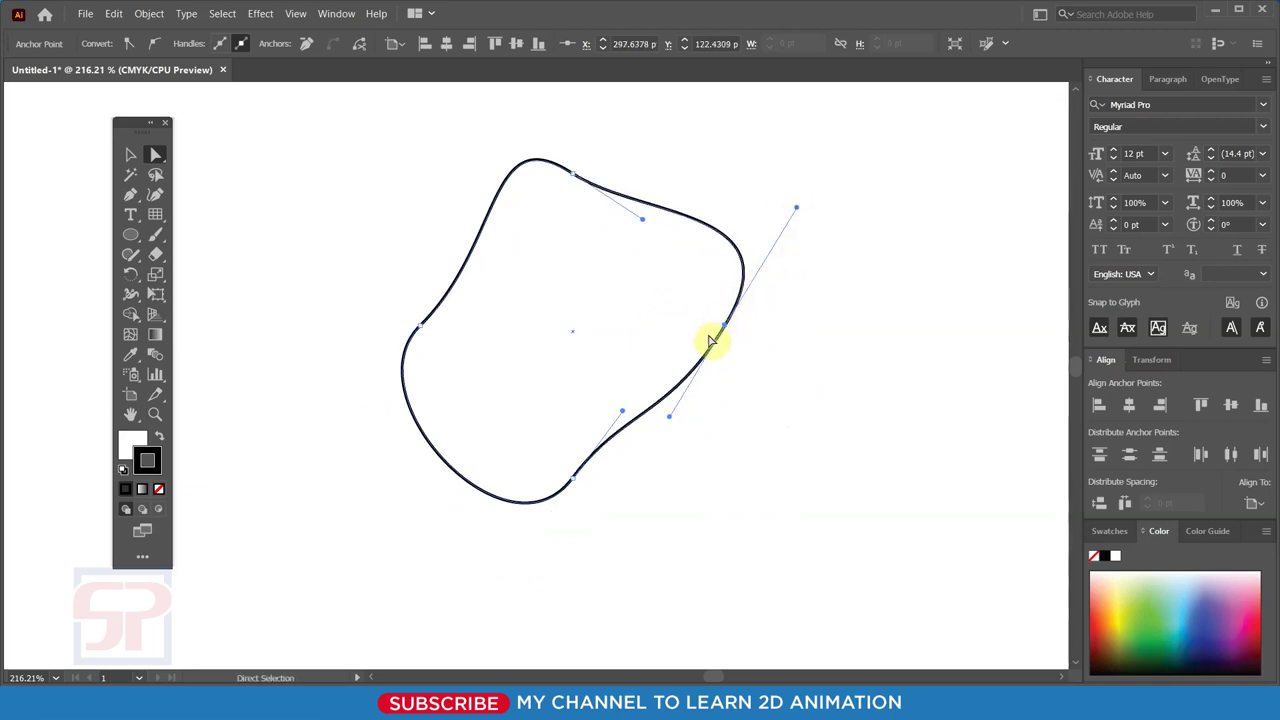
left_click(694, 434)
left_click_drag(780, 383, 691, 300)
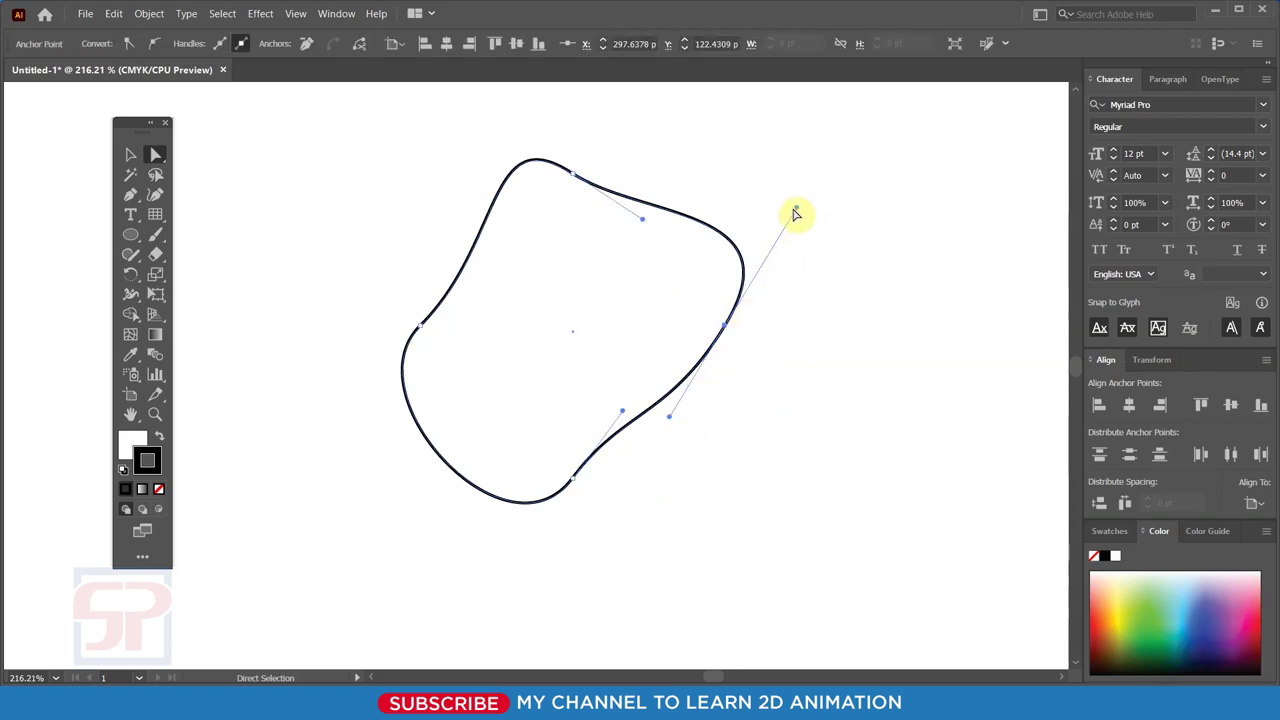
left_click_drag(796, 210, 676, 209)
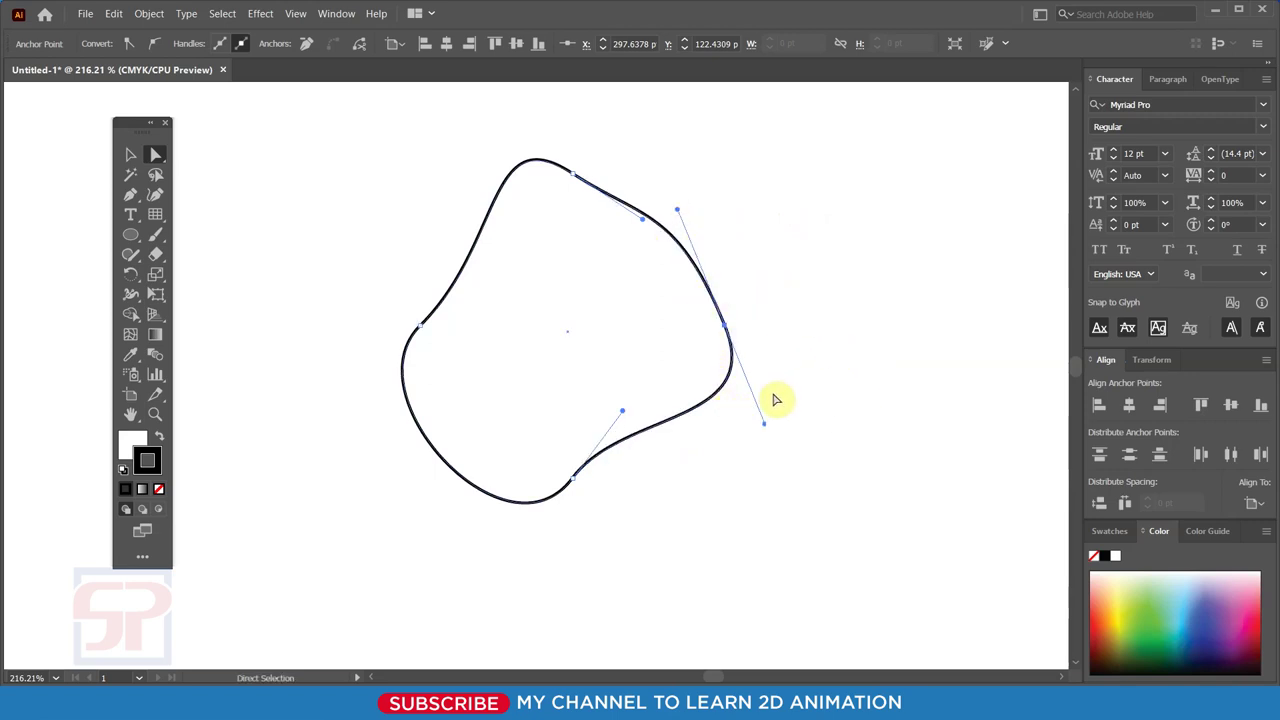
Rotate and adjust the right anchor's handles to sharpen the blob's right point.
left_click_drag(765, 427, 671, 335)
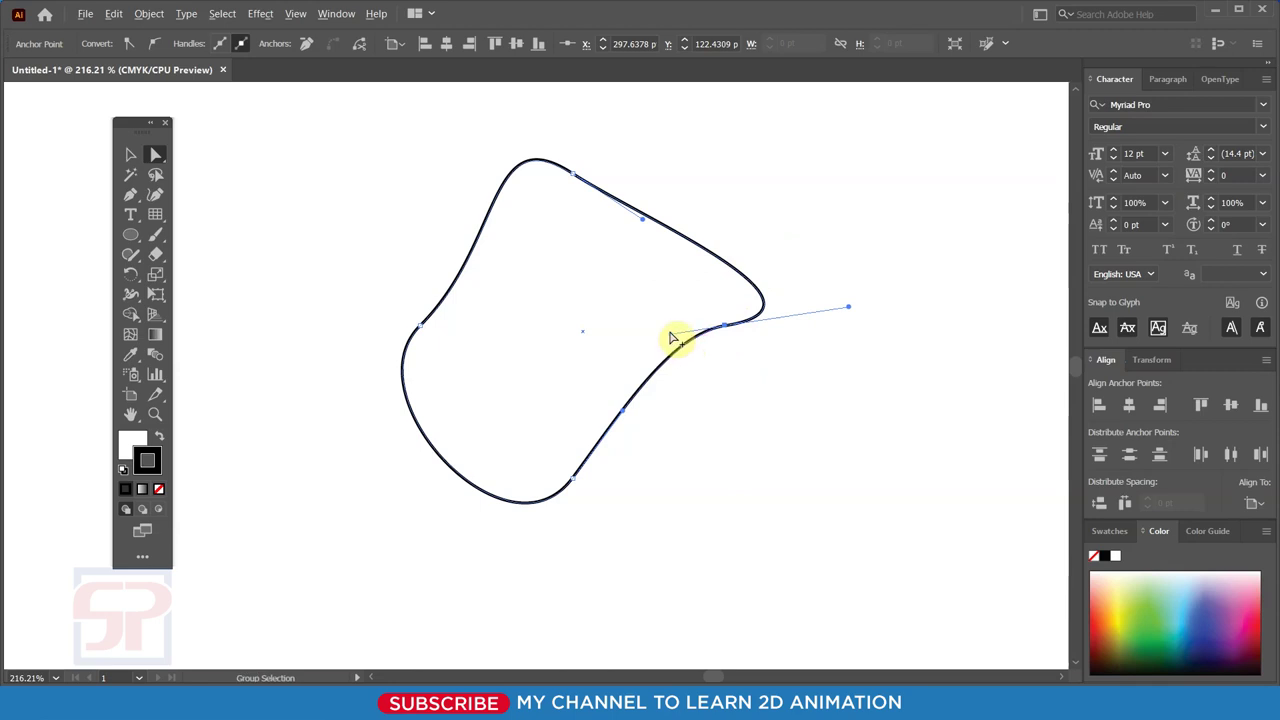
left_click_drag(670, 337, 757, 398)
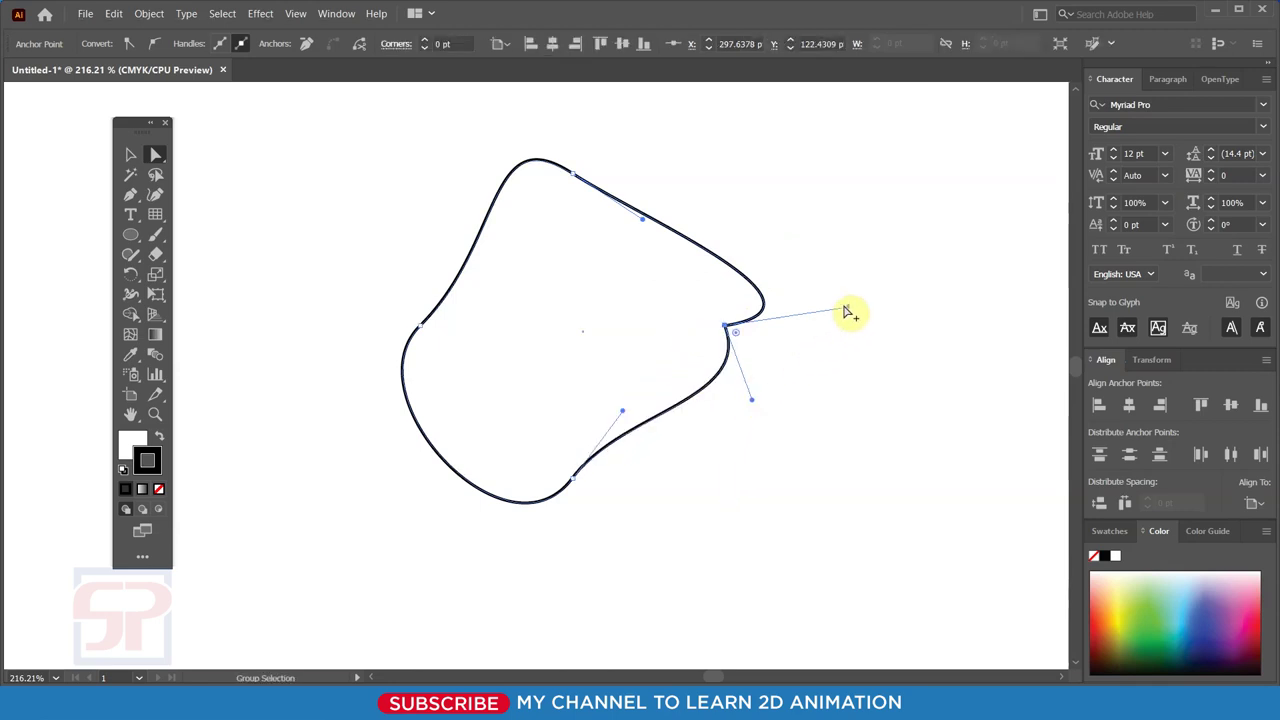
left_click_drag(850, 313, 801, 183)
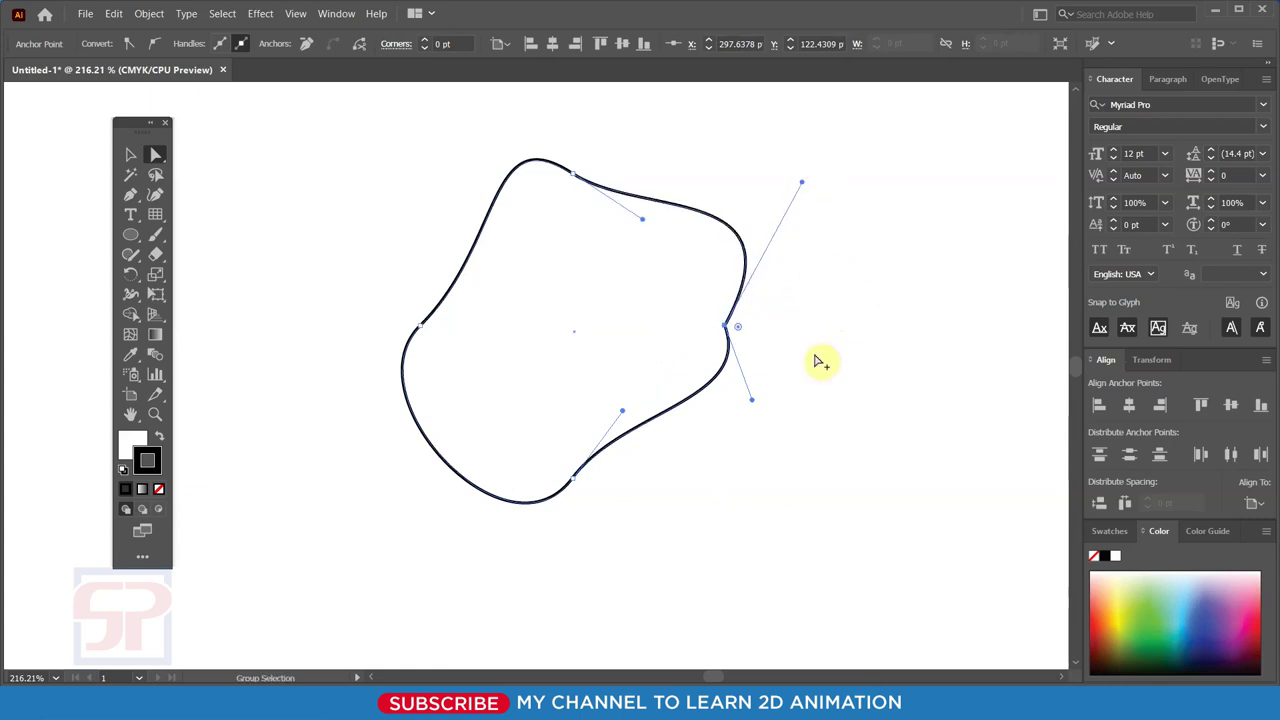
left_click_drag(753, 401, 851, 357)
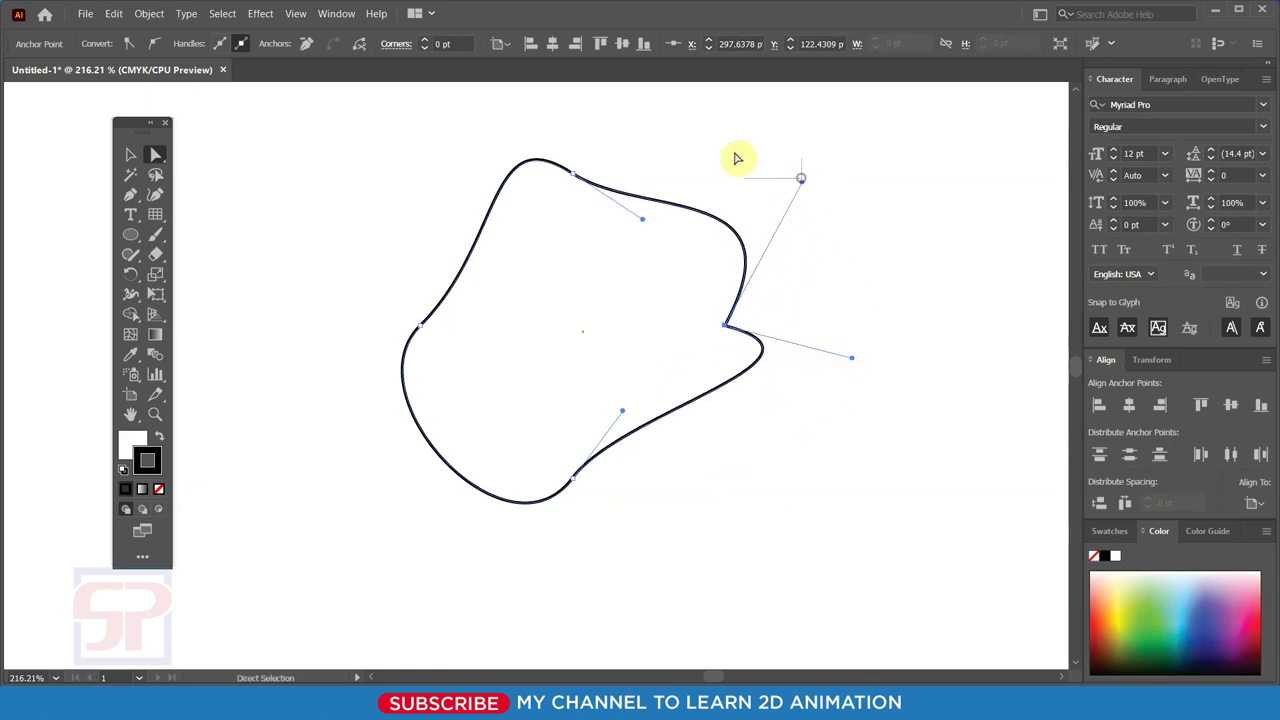
mouse_move(710, 135)
left_mouse_down()
mouse_move(735, 338)
mouse_move(762, 356)
left_mouse_up()
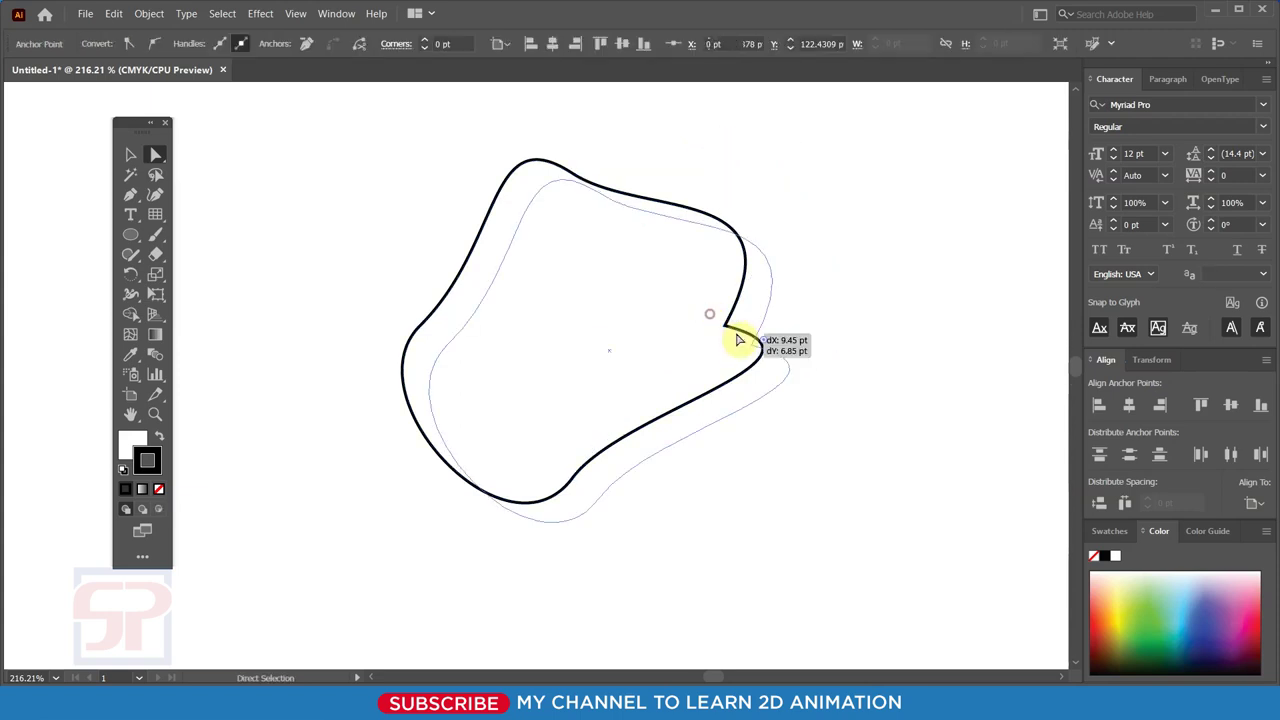
left_click(827, 204)
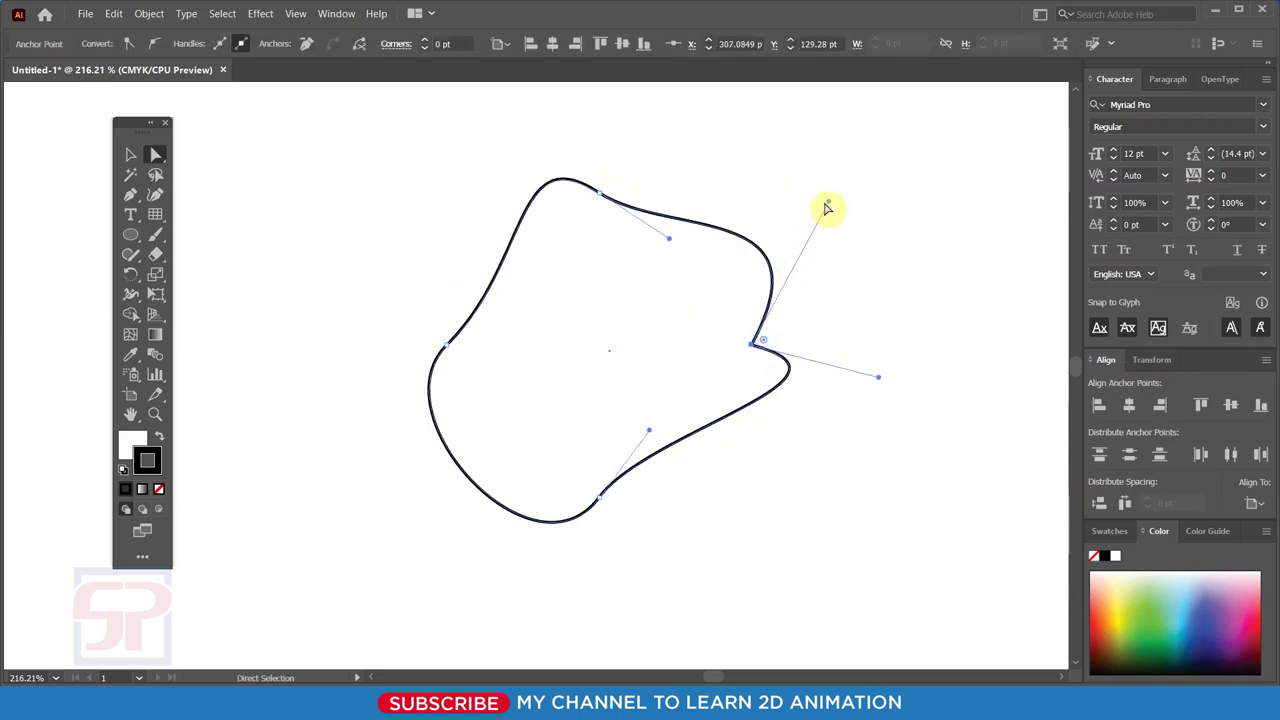
left_click_drag(827, 204, 771, 167)
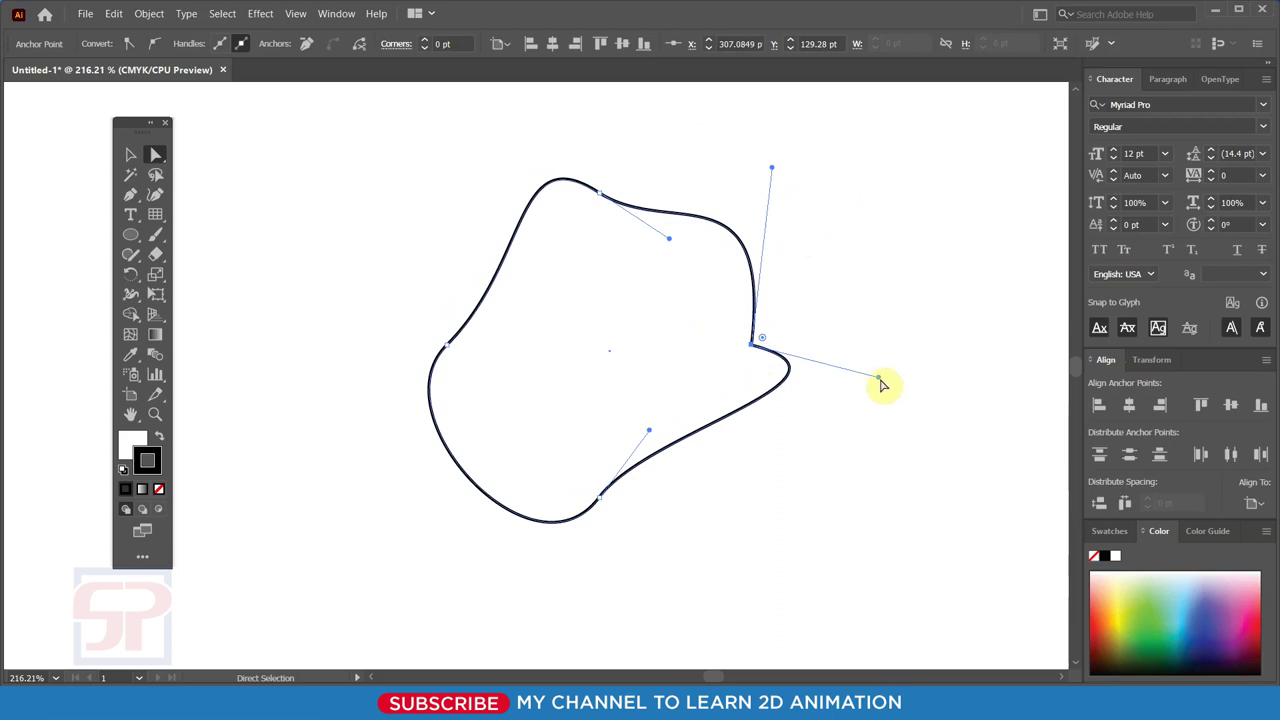
Smooth the right-side bulge, pull the bottom into a point, and nudge the blob left.
left_click_drag(880, 380, 852, 460)
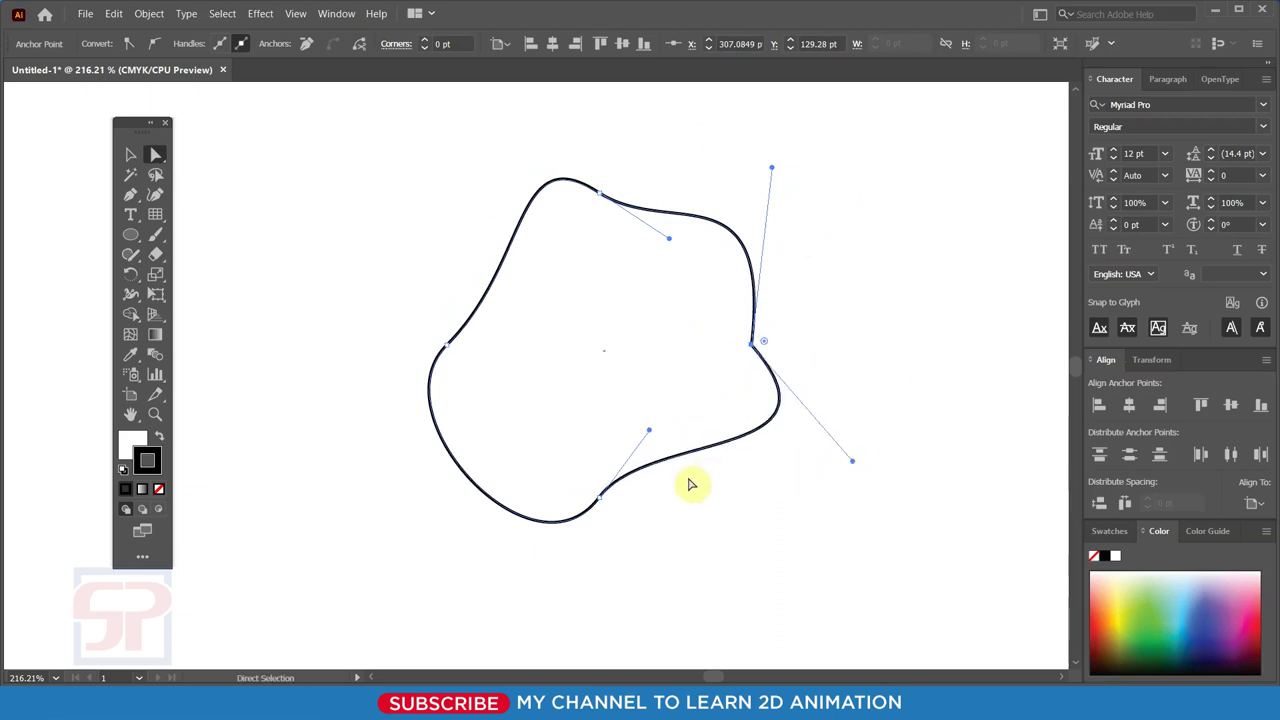
left_click(599, 497)
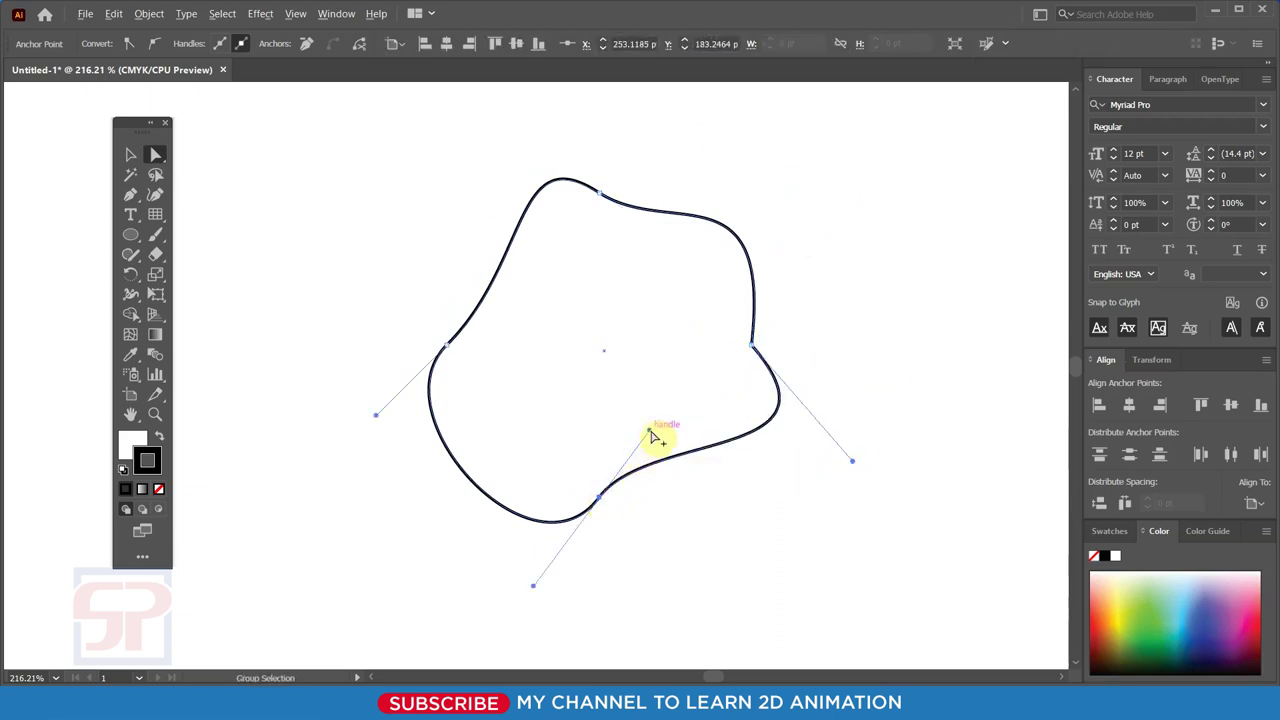
left_click_drag(650, 432, 643, 554)
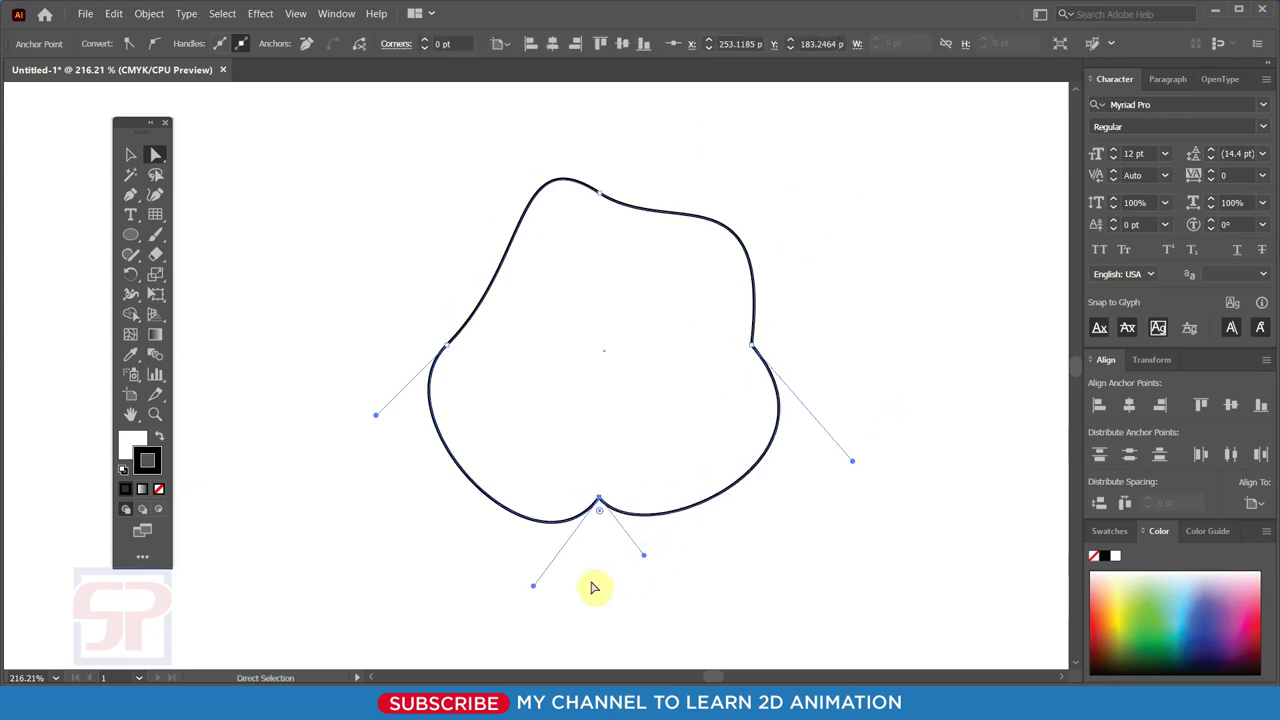
left_click_drag(536, 590, 465, 483)
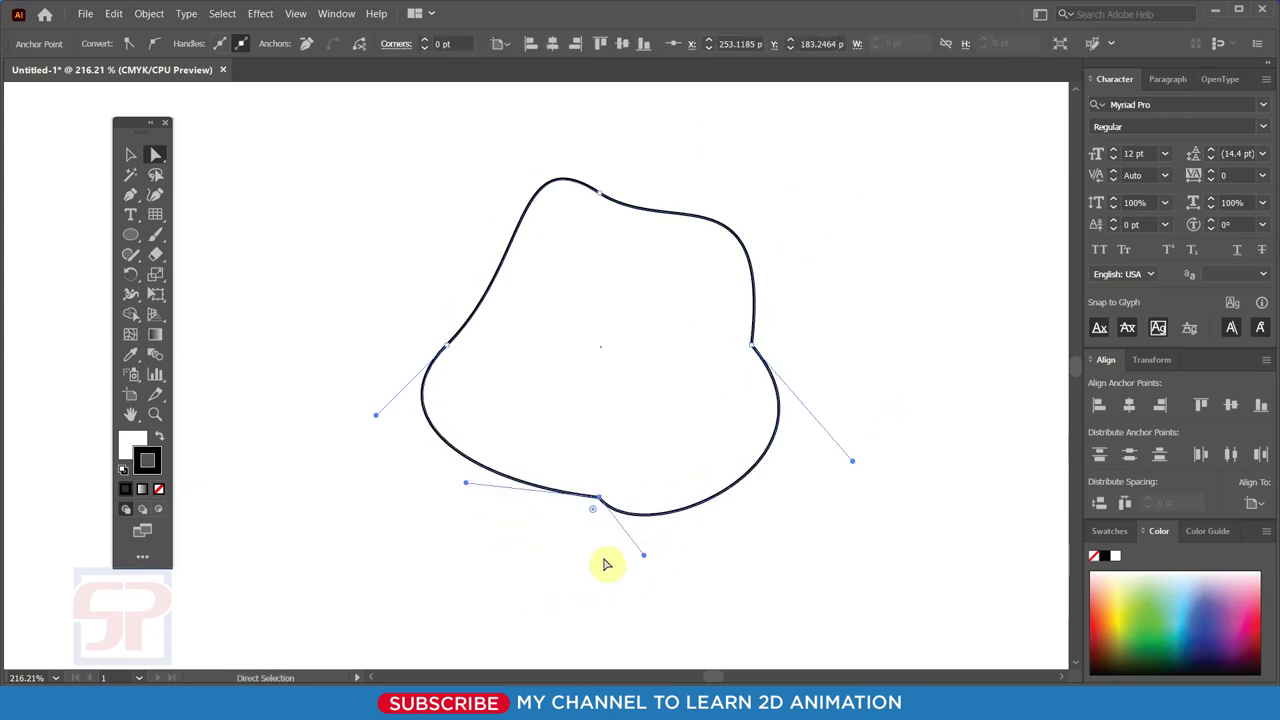
left_click_drag(644, 555, 677, 376)
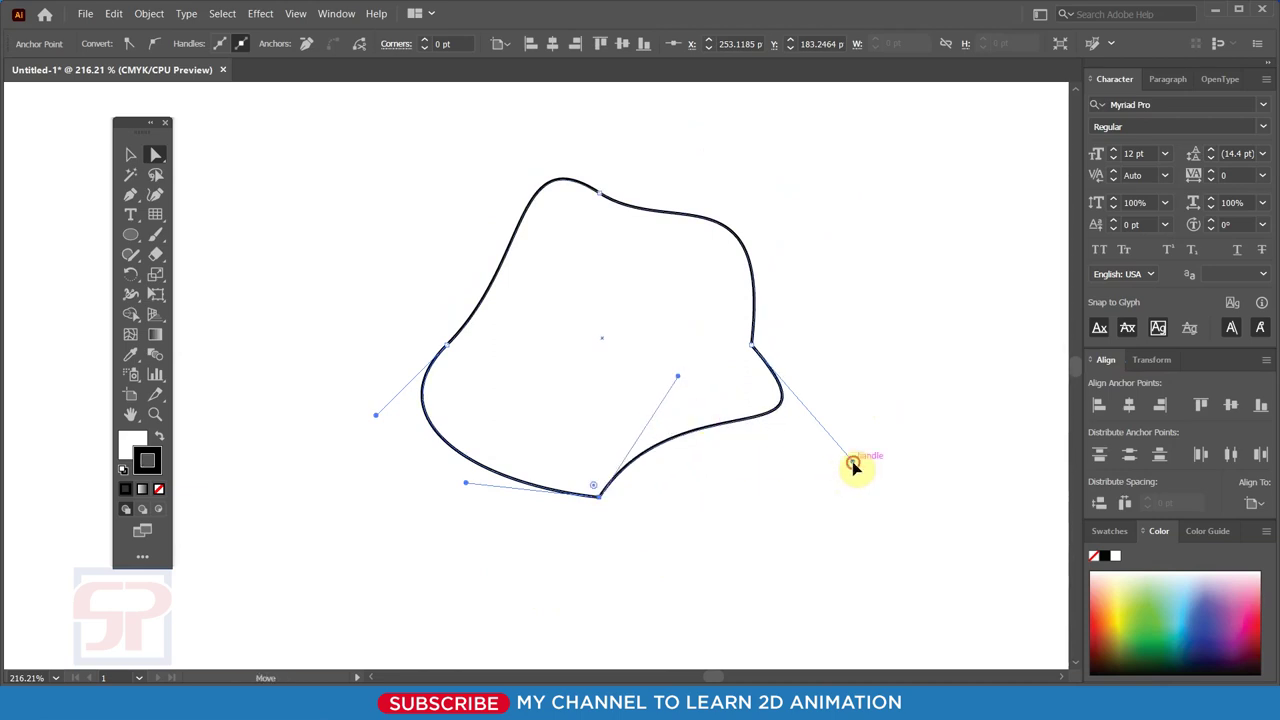
left_click_drag(852, 464, 821, 533)
mouse_move(590, 290)
left_mouse_down()
mouse_move(516, 247)
mouse_move(505, 298)
left_mouse_up()
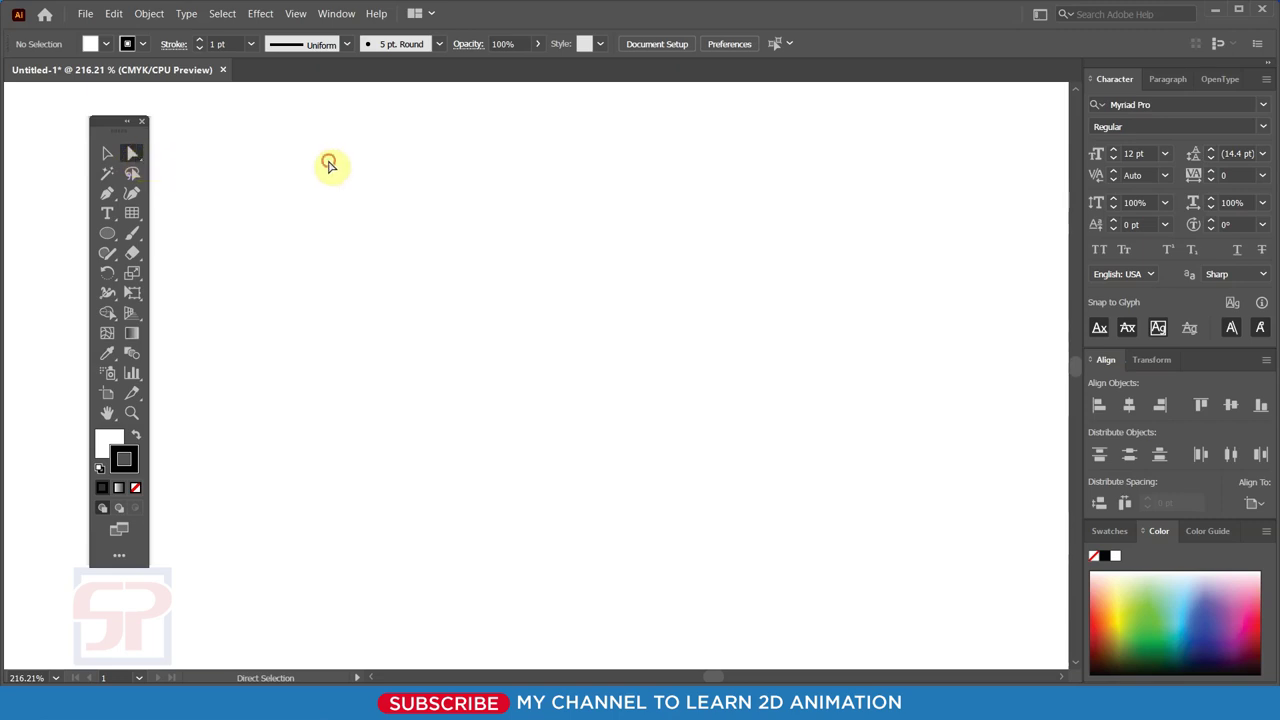
Switch to the Direct Selection tool.
left_click(133, 155)
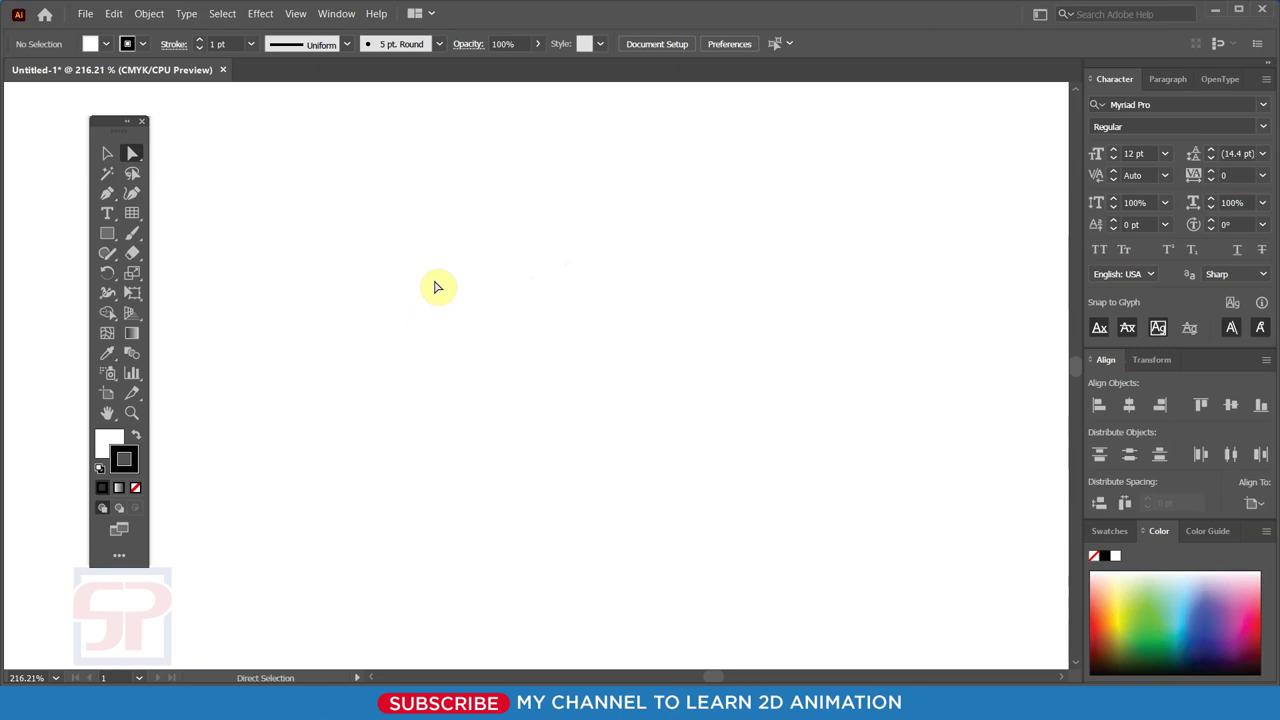
Draw an outlined square on the left of the artboard and select its outline.
left_click(107, 233)
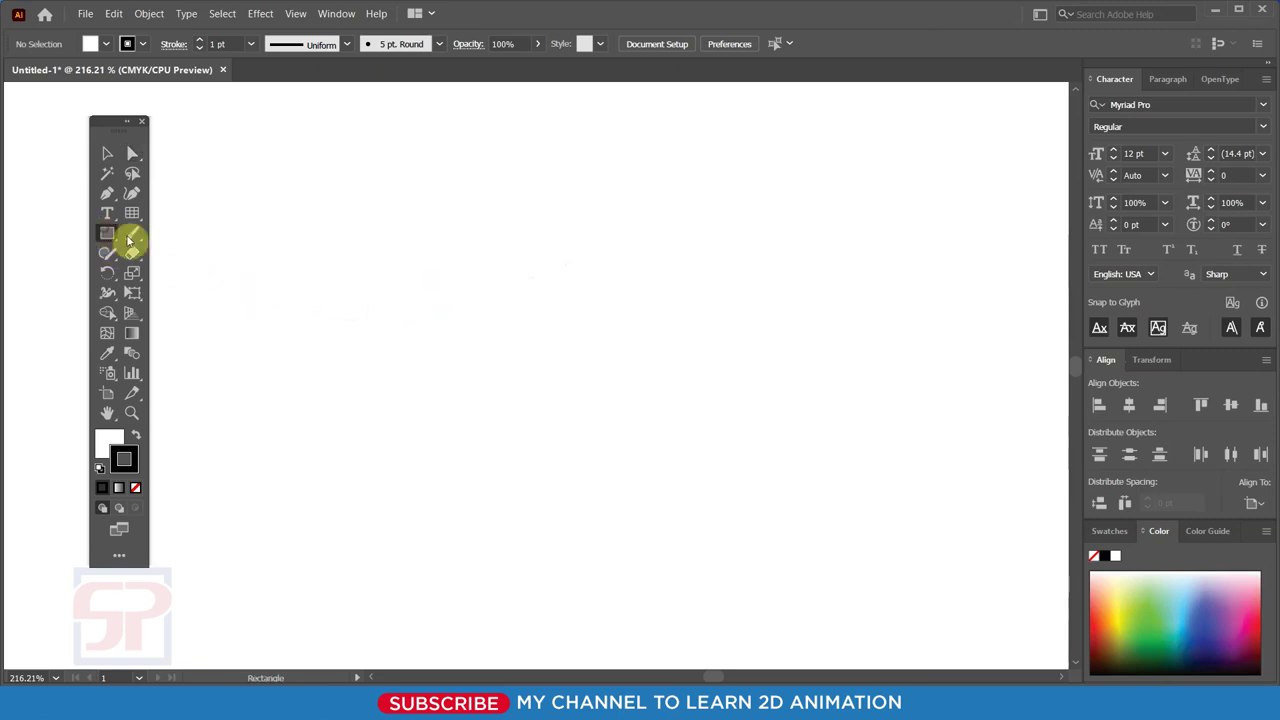
left_click_drag(302, 198, 543, 452)
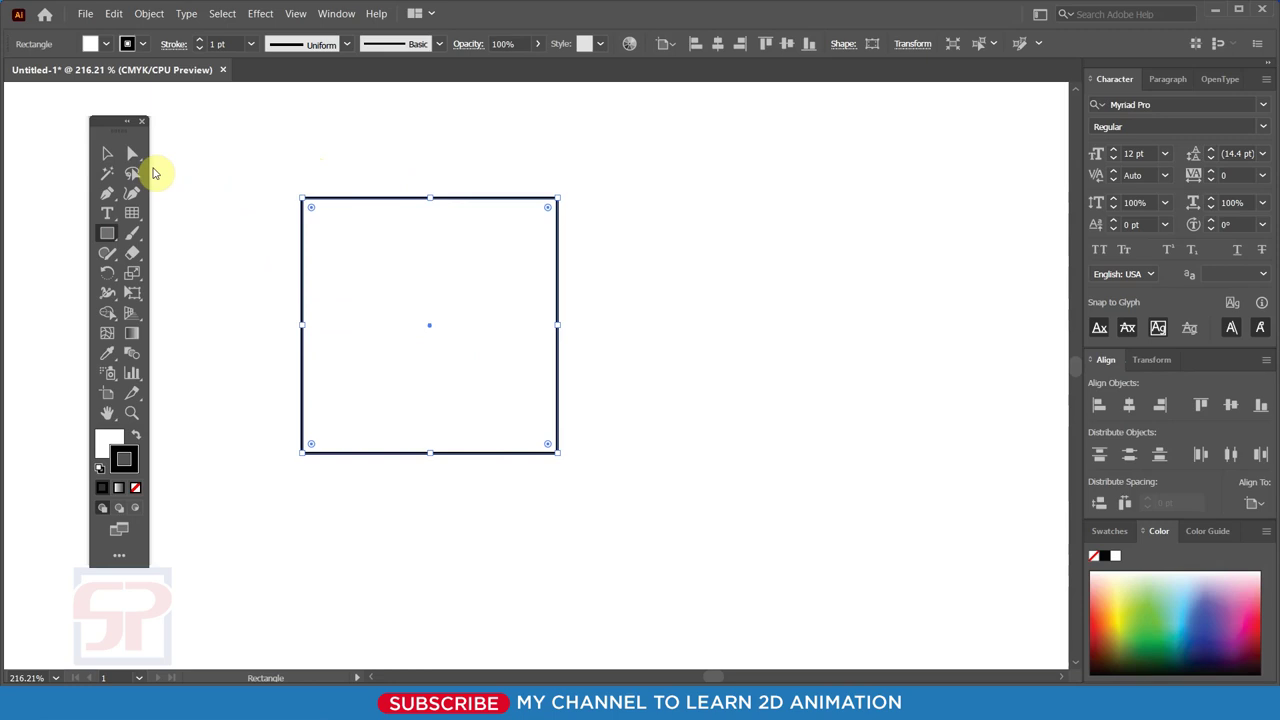
left_click(132, 153)
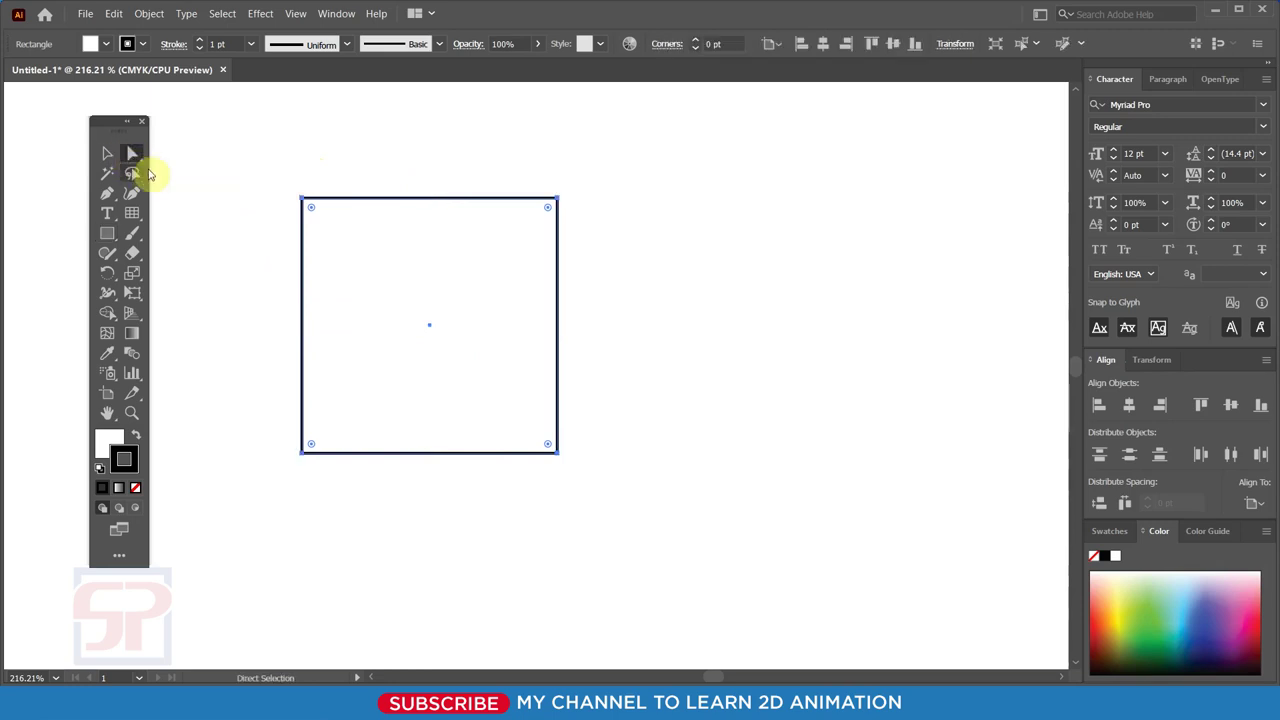
left_click(287, 200)
left_click(300, 199)
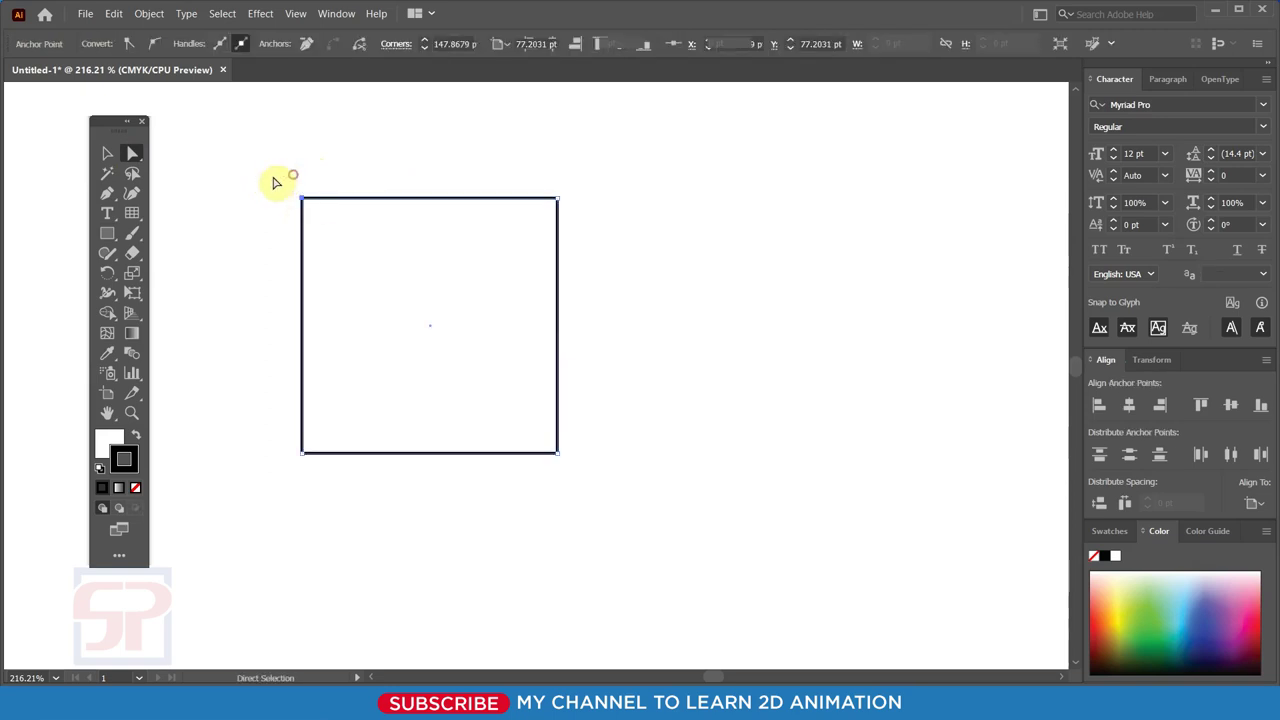
Pick the square's top-left corner and drag the square up and to the left.
left_click_drag(274, 180, 334, 257)
left_click(294, 168)
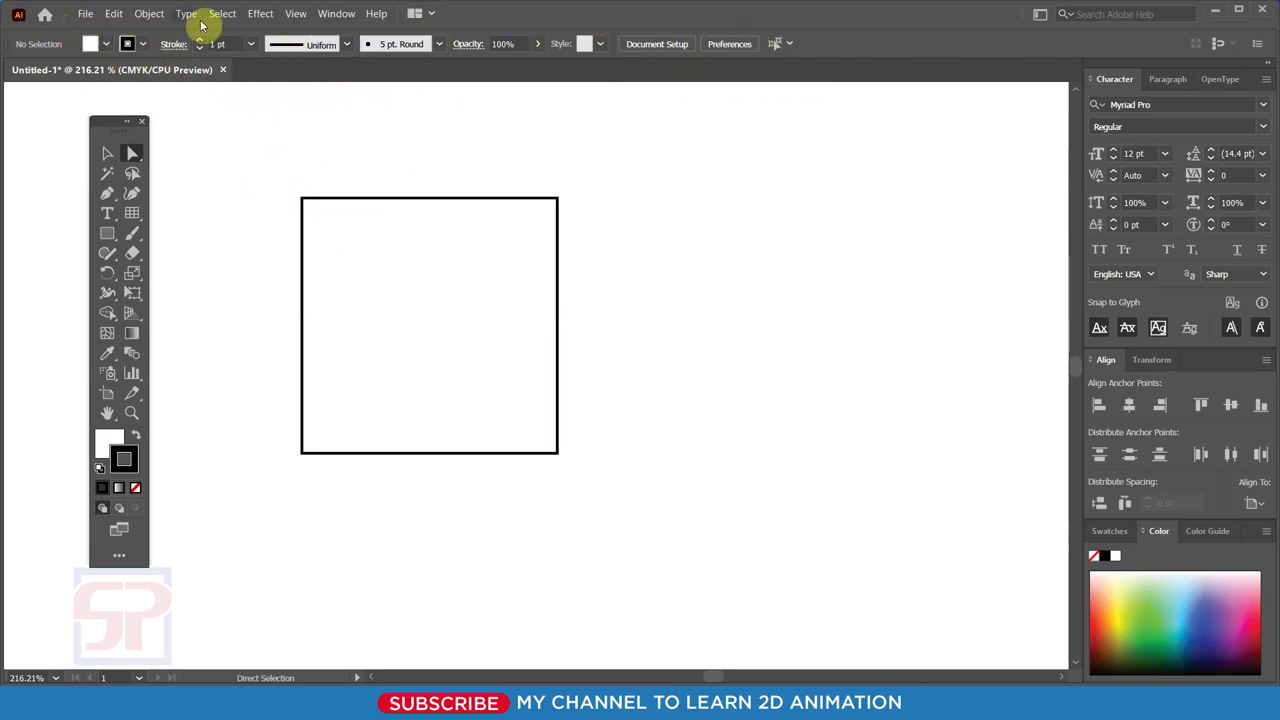
left_click(301, 200)
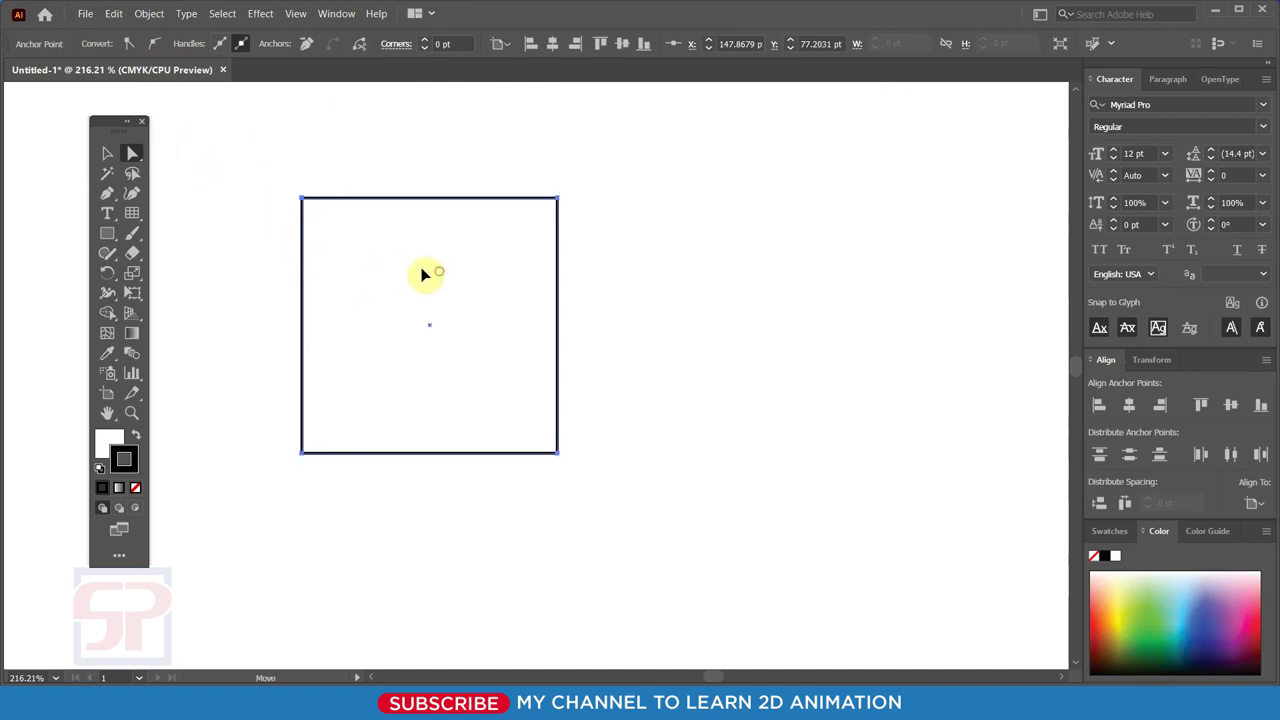
left_click_drag(440, 276, 388, 264)
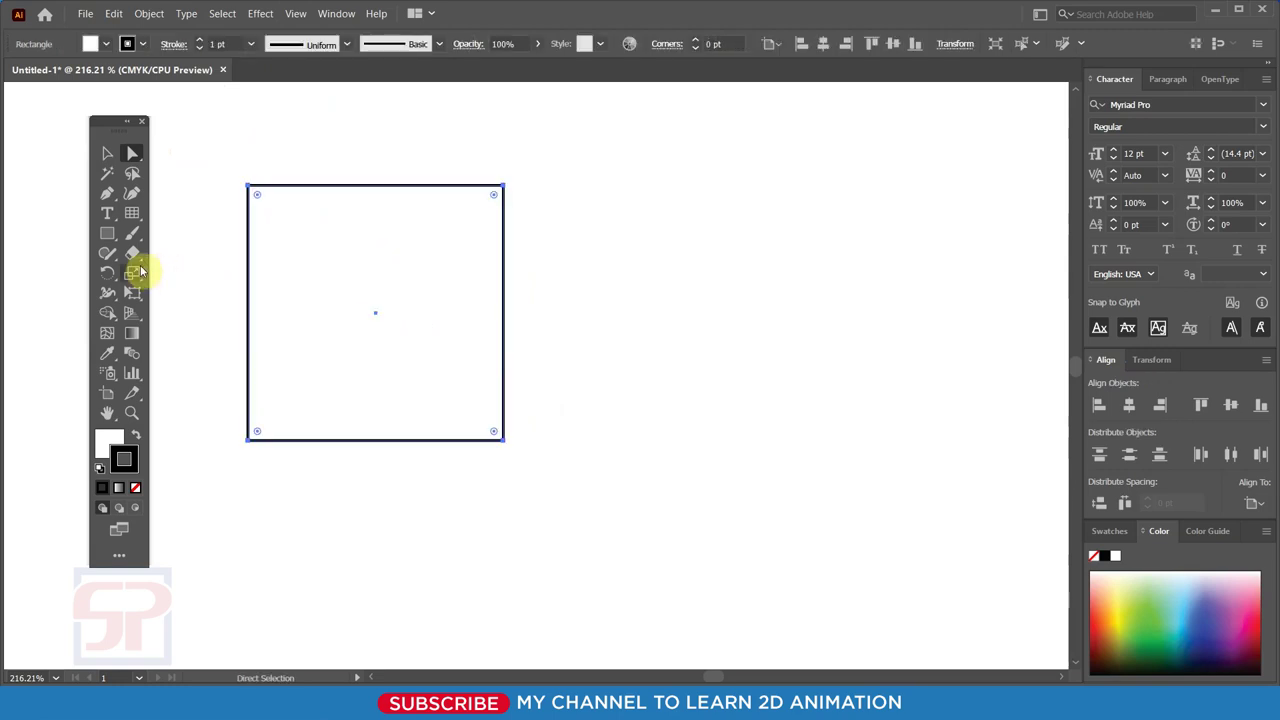
Draw a circle right of the square and select its top anchor with Direct Selection.
key("l")
left_click_drag(649, 195, 813, 434)
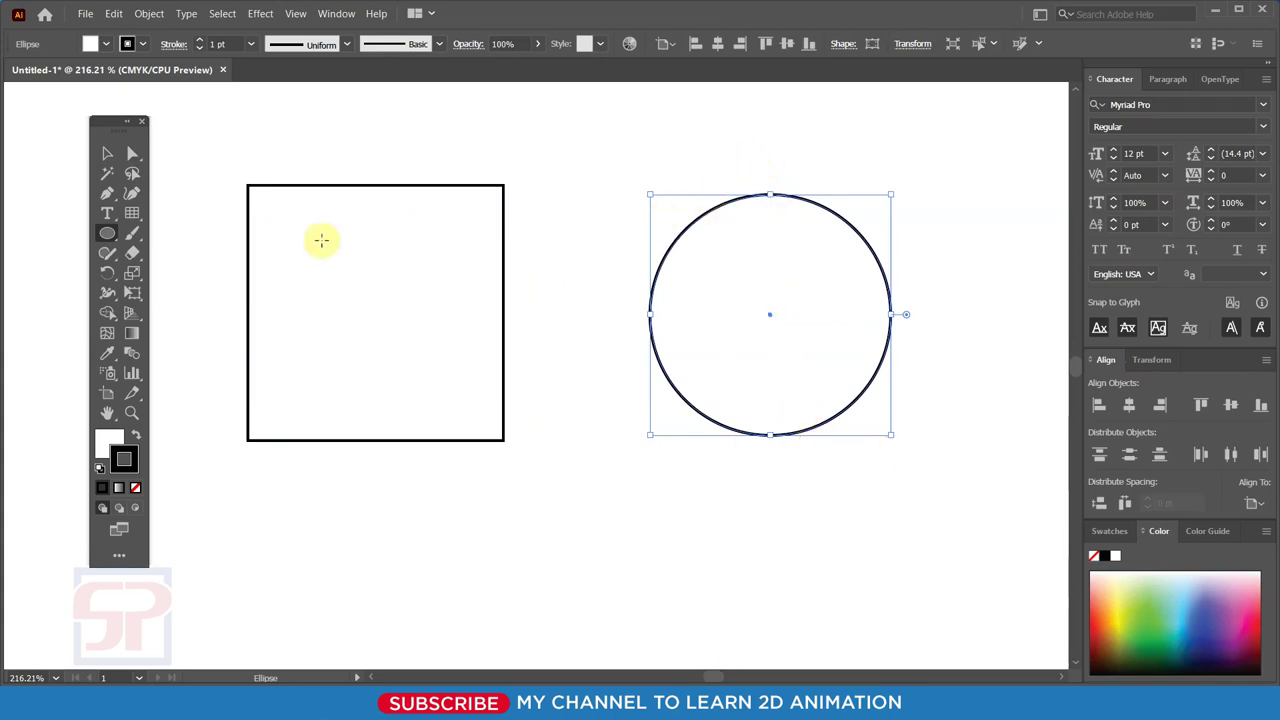
left_click(130, 153)
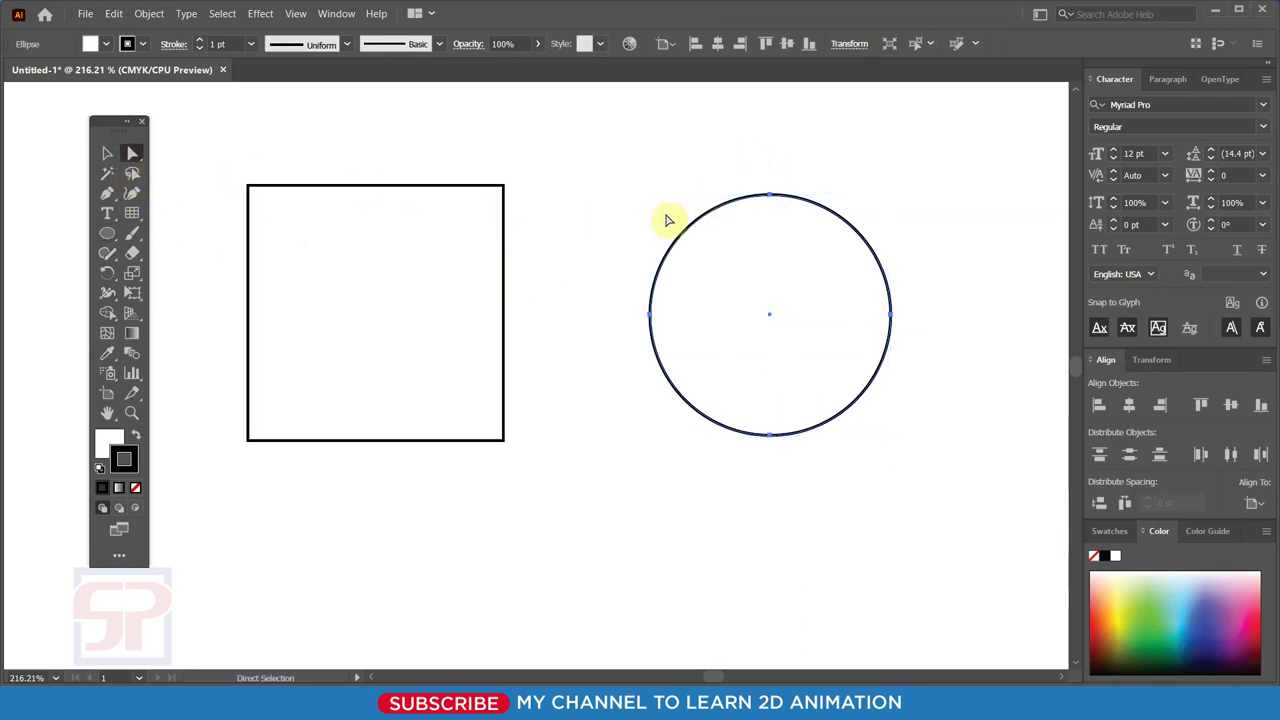
left_click(770, 195)
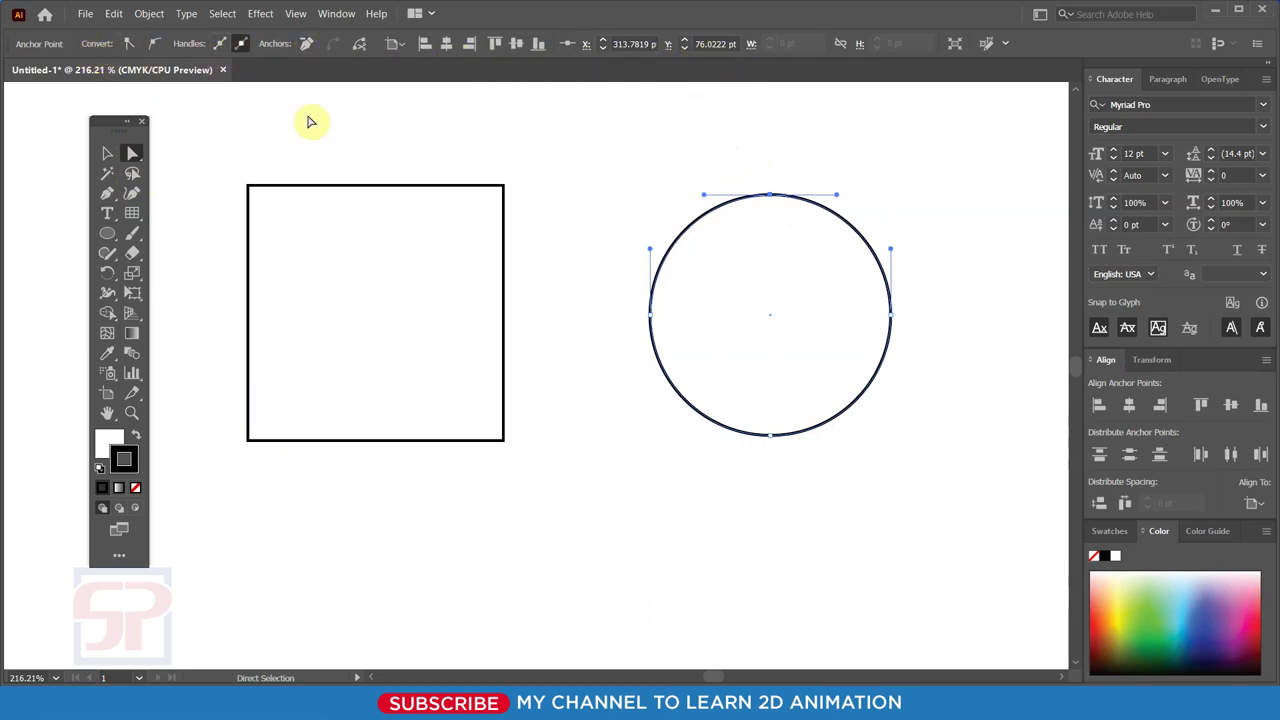
Convert the circle's top, left, bottom and right anchors to corners, forming a diamond.
left_click(129, 45)
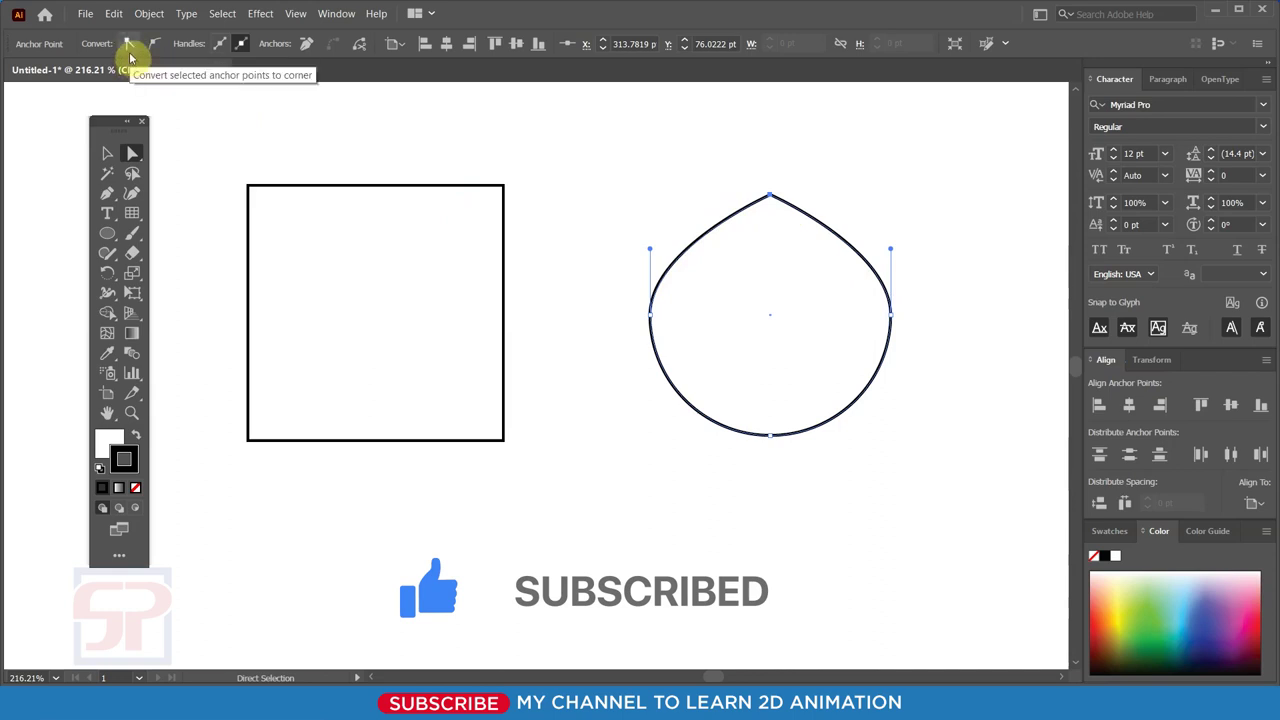
left_click(650, 316)
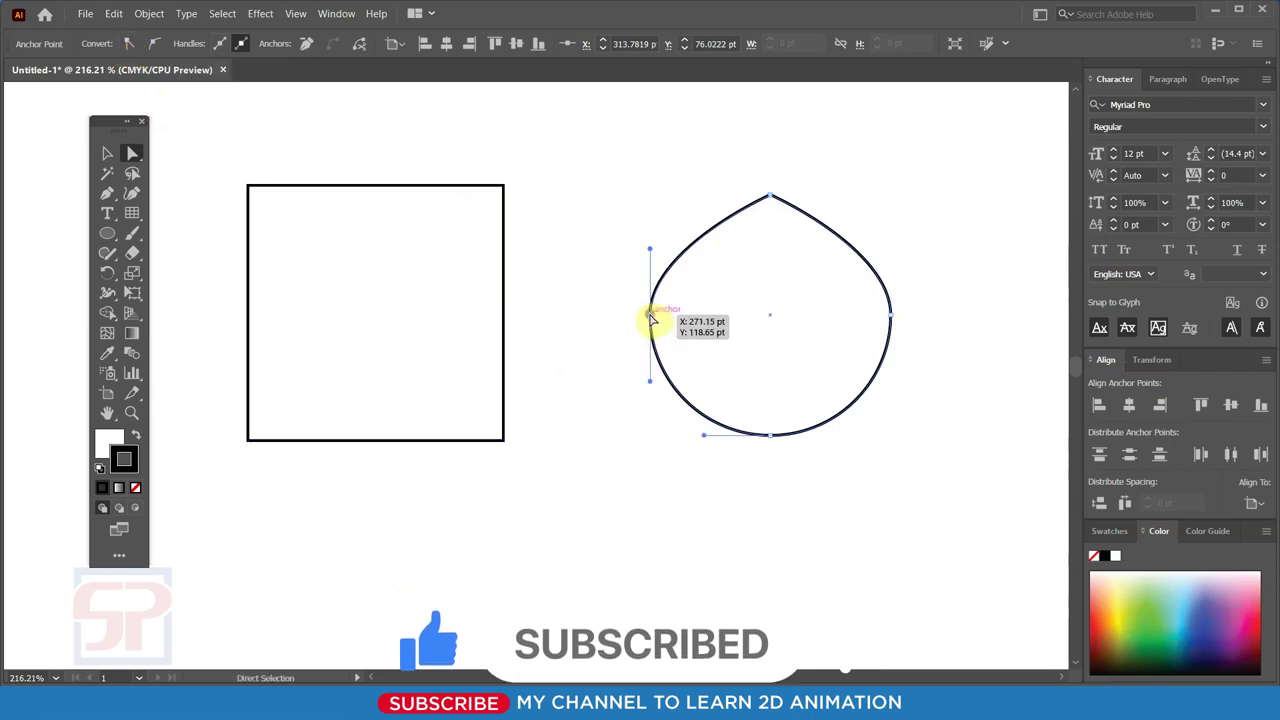
left_click(128, 43)
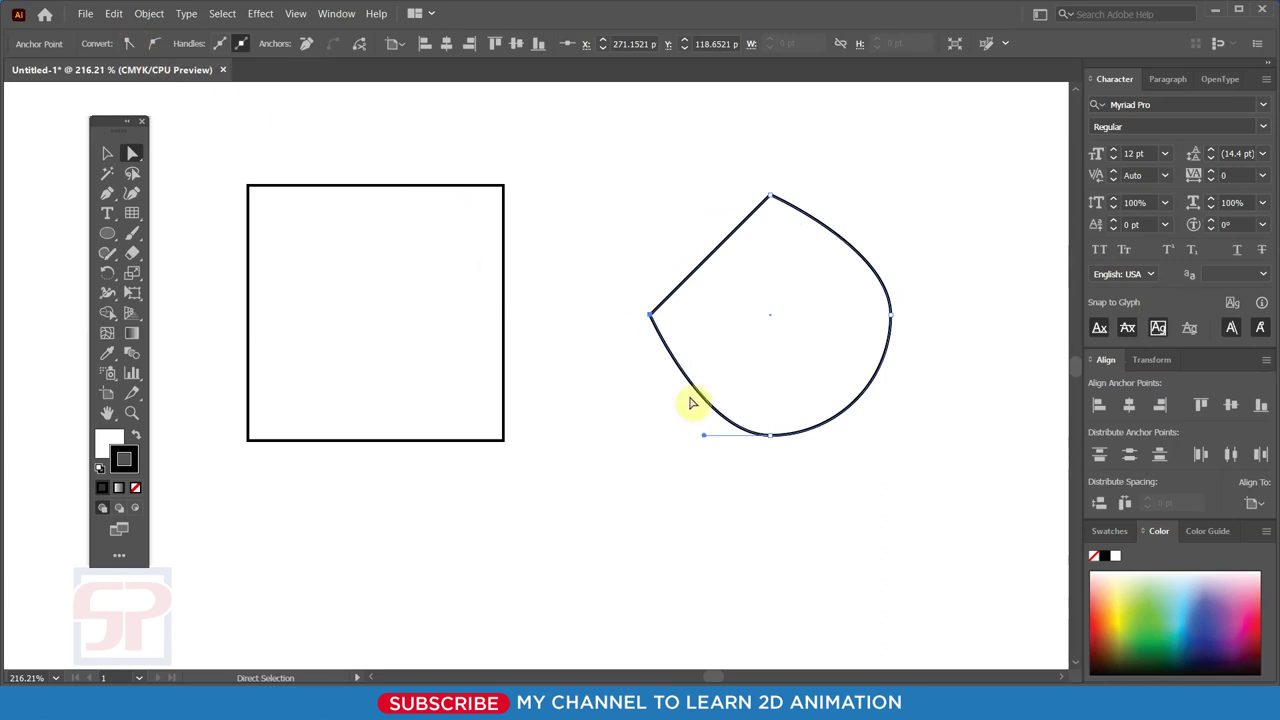
left_click(770, 437)
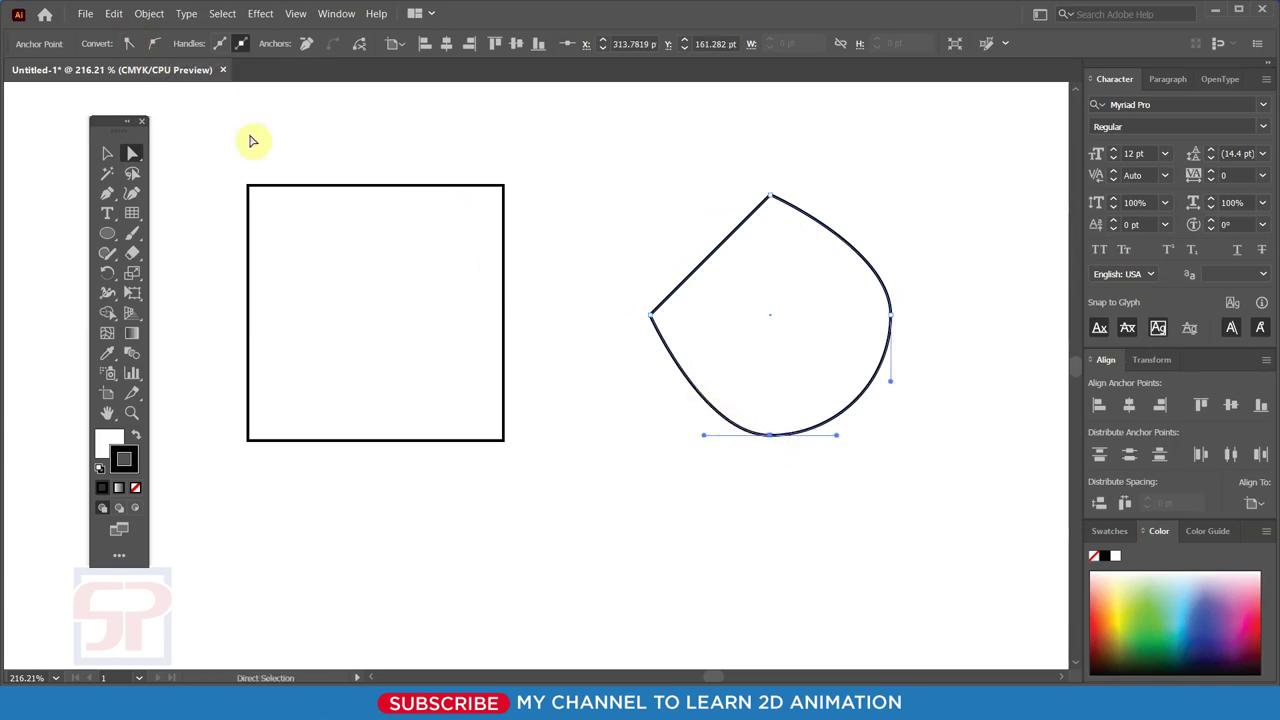
left_click(128, 43)
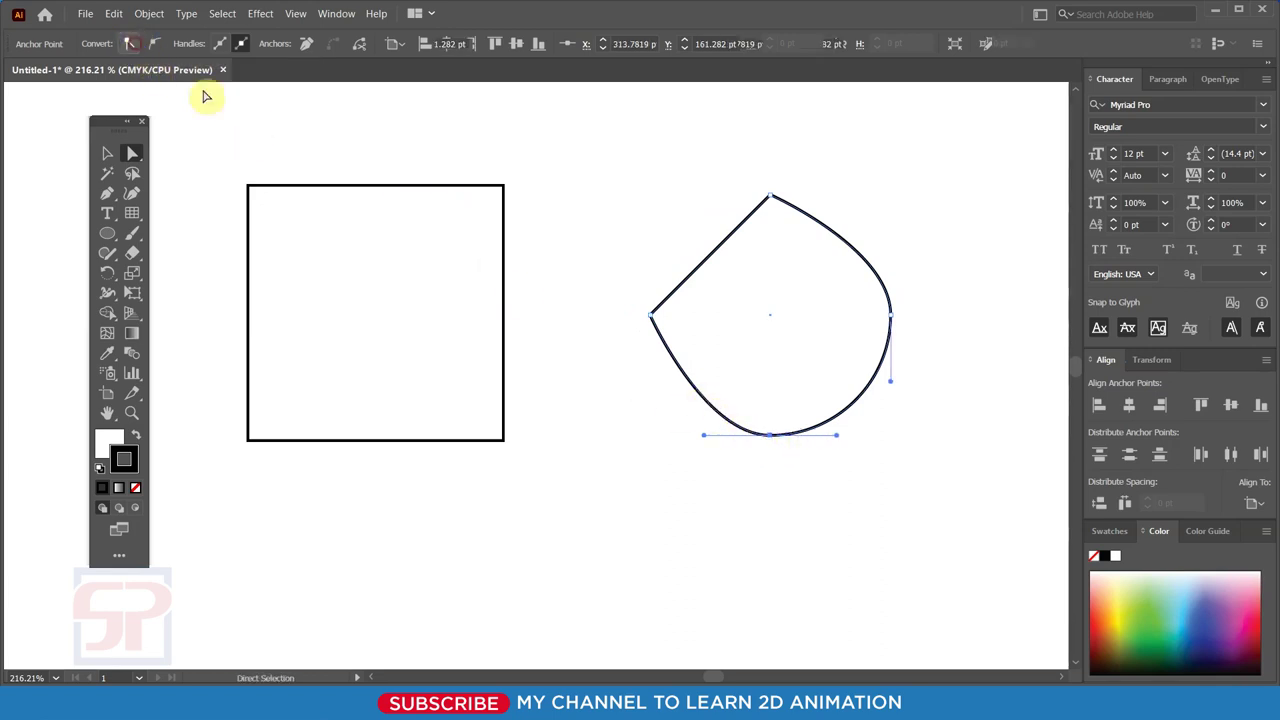
left_click(891, 316)
left_click(128, 43)
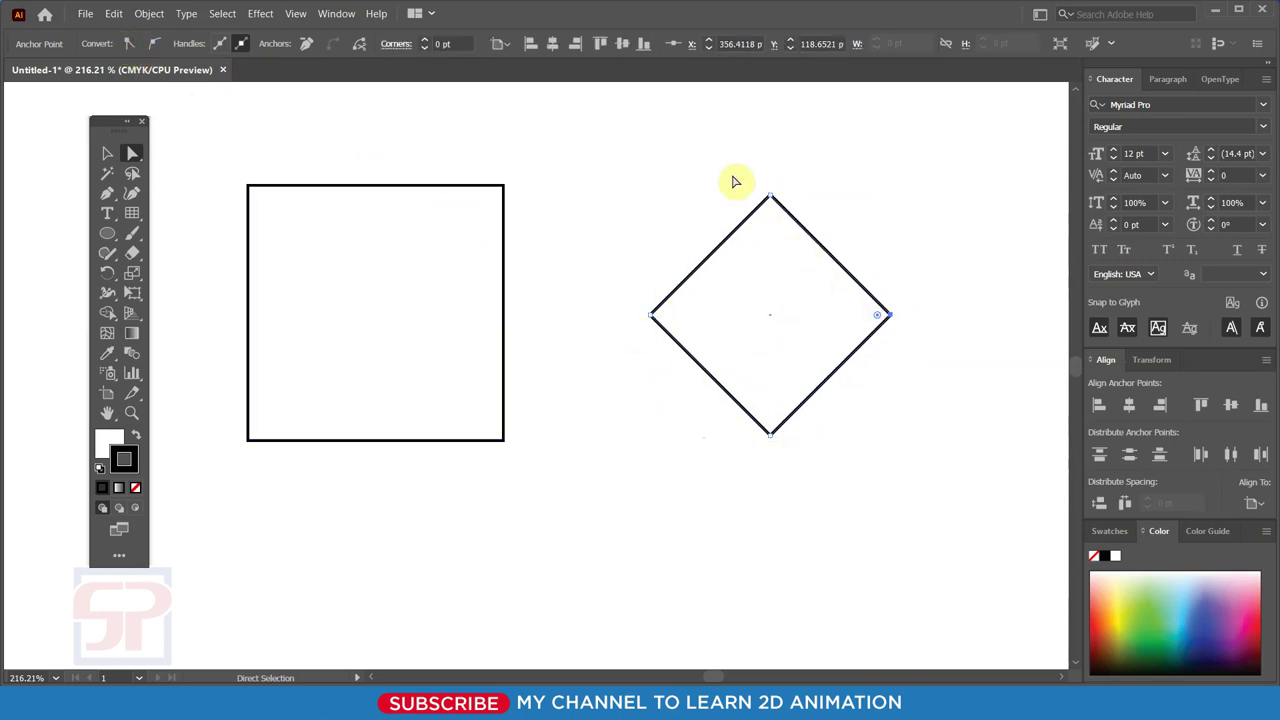
left_click_drag(612, 252, 686, 366)
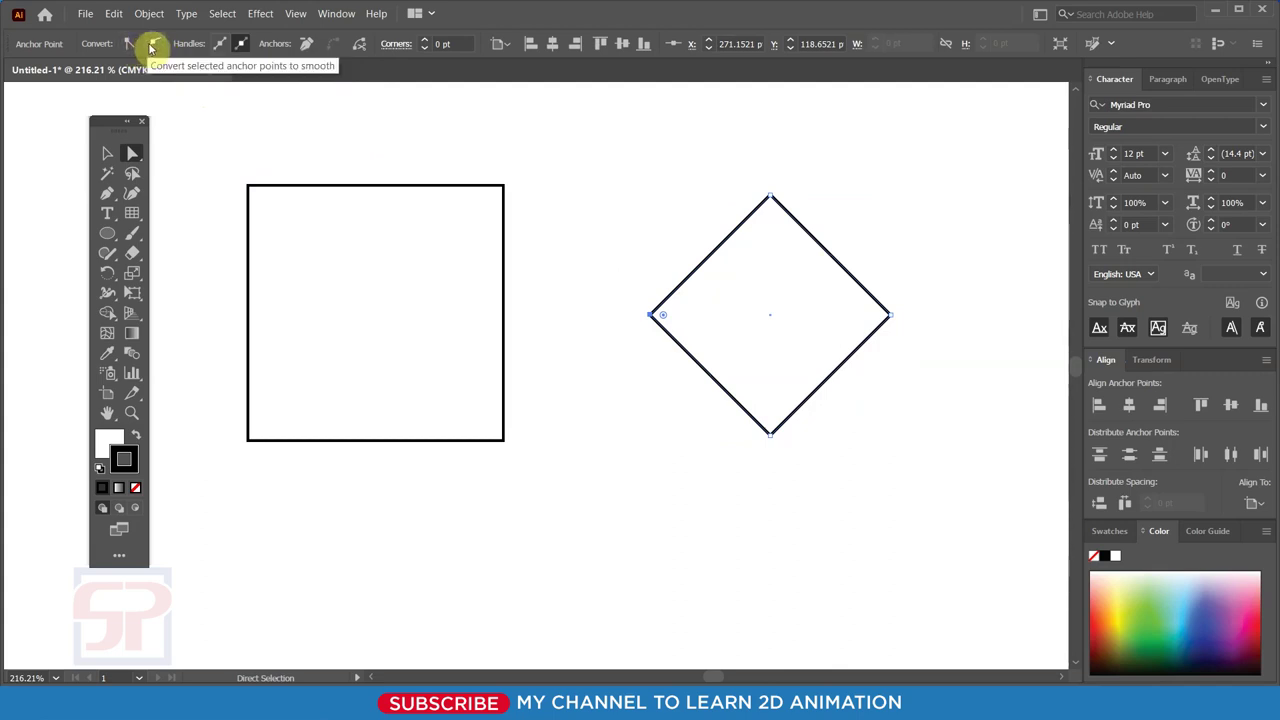
Convert the left and top corners to smooth points and bulge the adjacent curves outward.
left_click(153, 44)
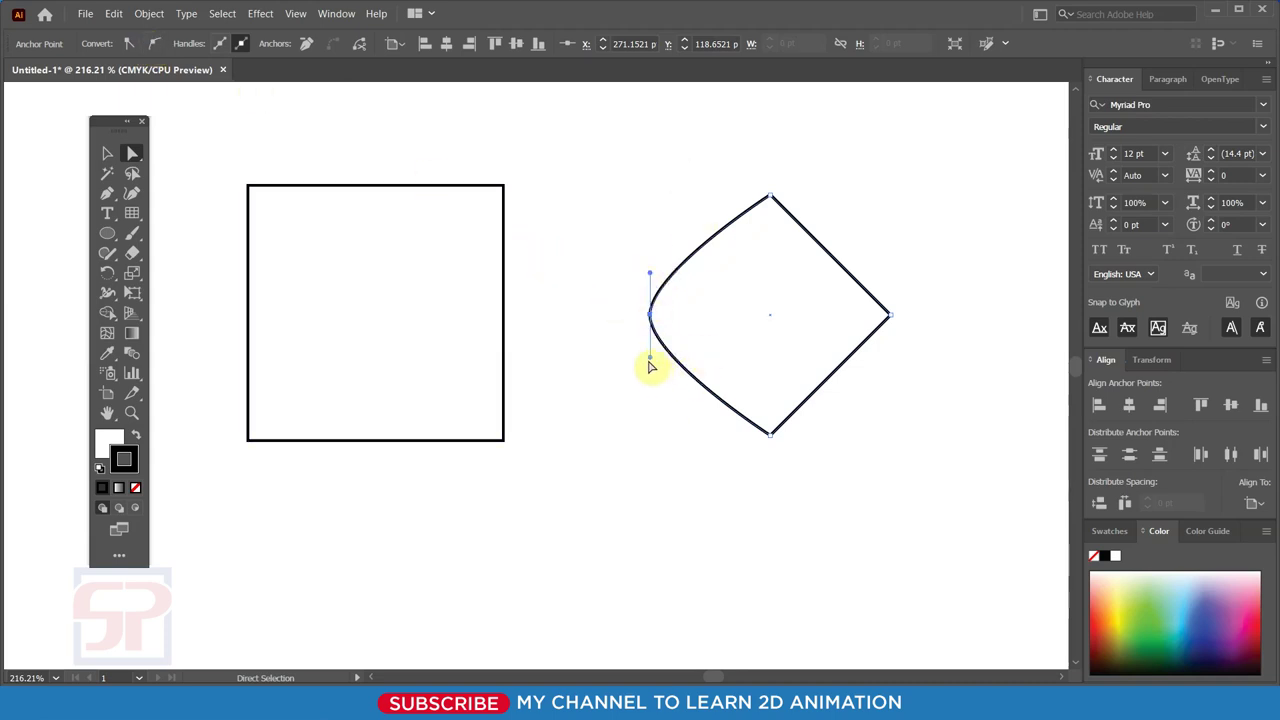
left_click_drag(649, 359, 646, 400)
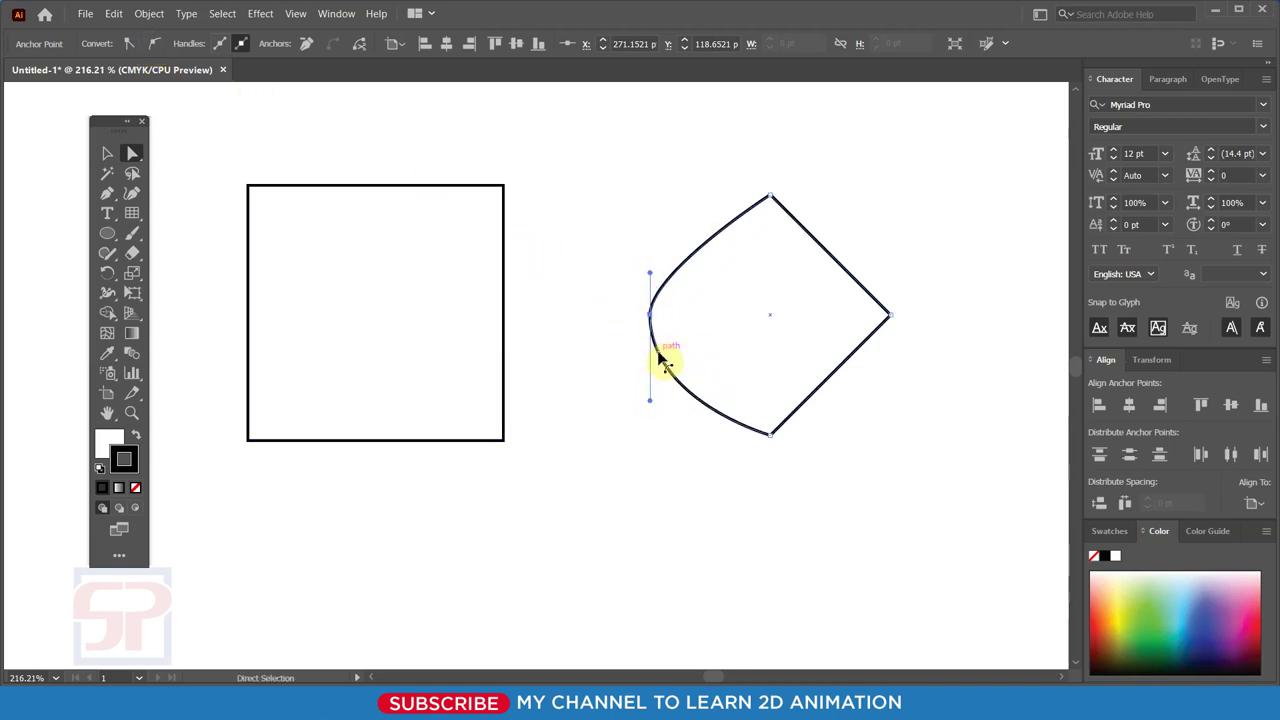
left_click_drag(652, 253, 651, 229)
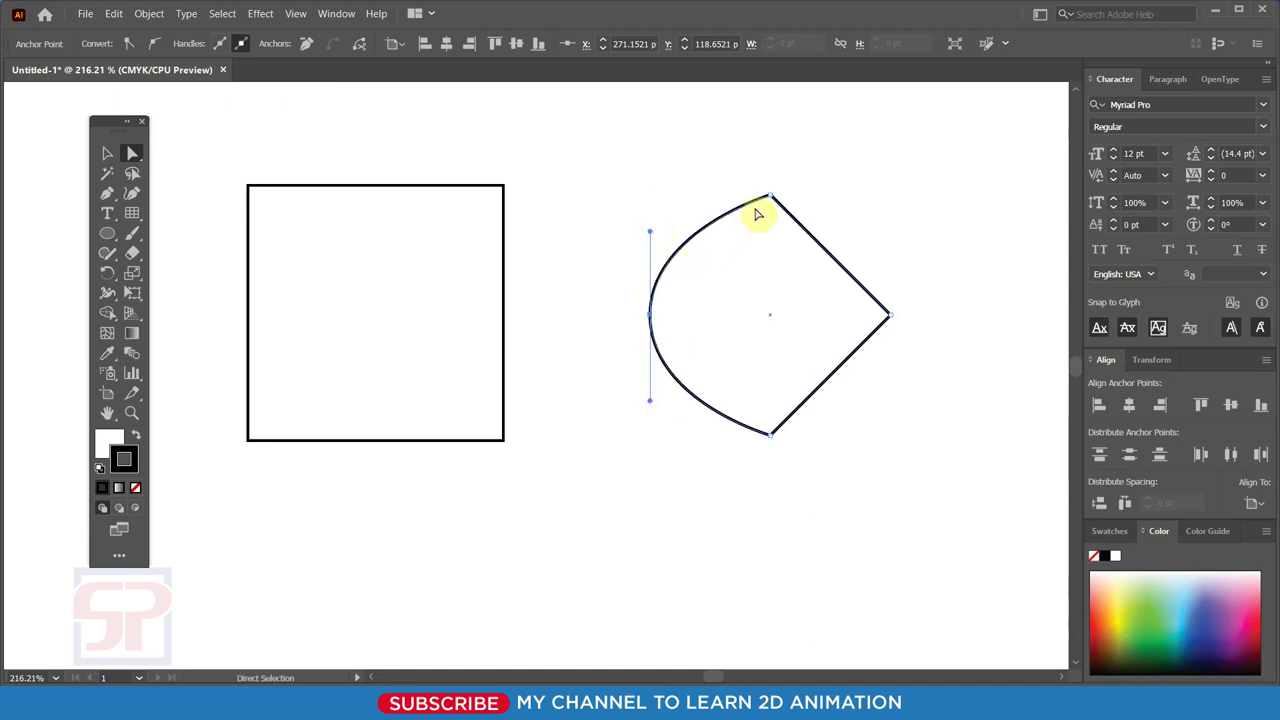
left_click_drag(742, 166, 808, 243)
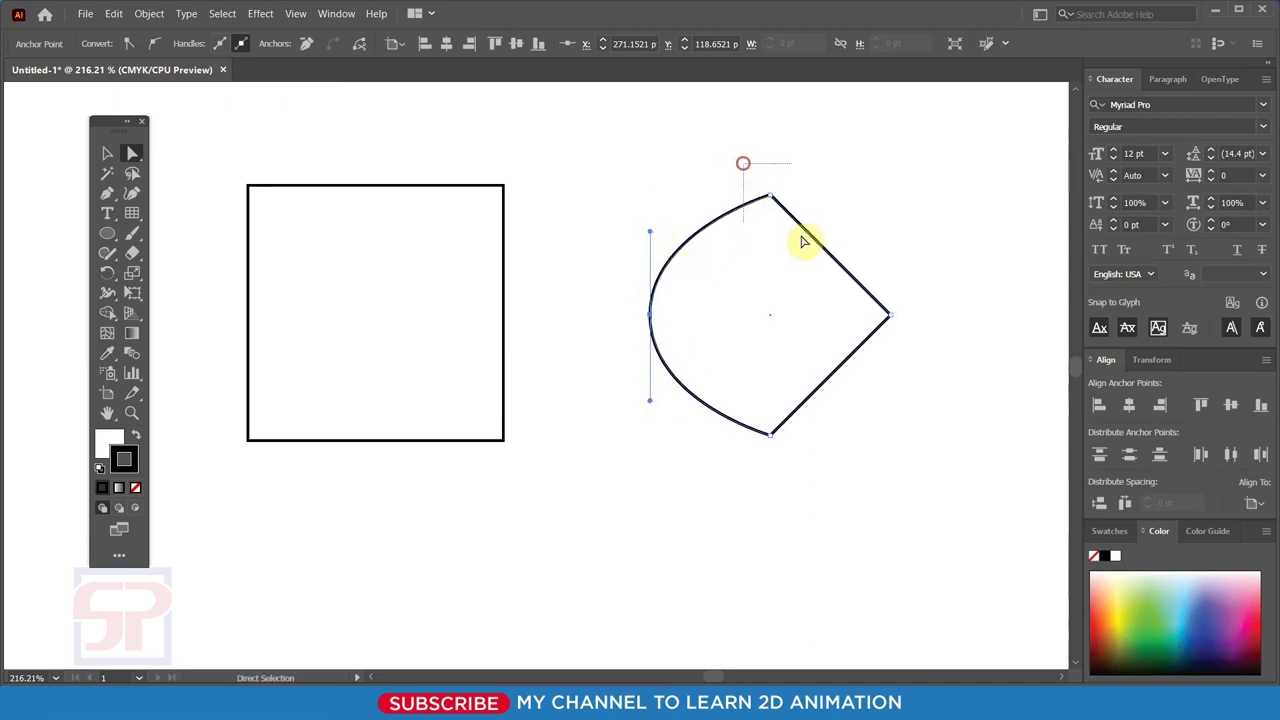
left_click(153, 43)
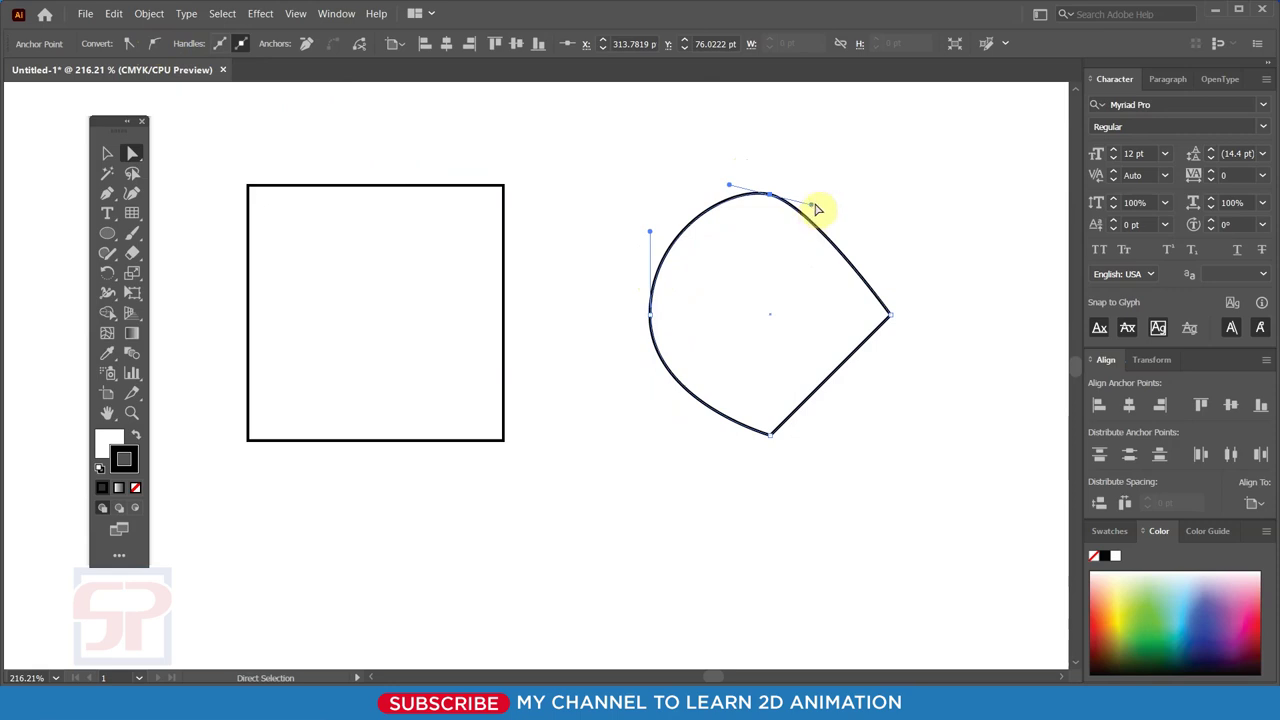
left_click_drag(813, 205, 835, 206)
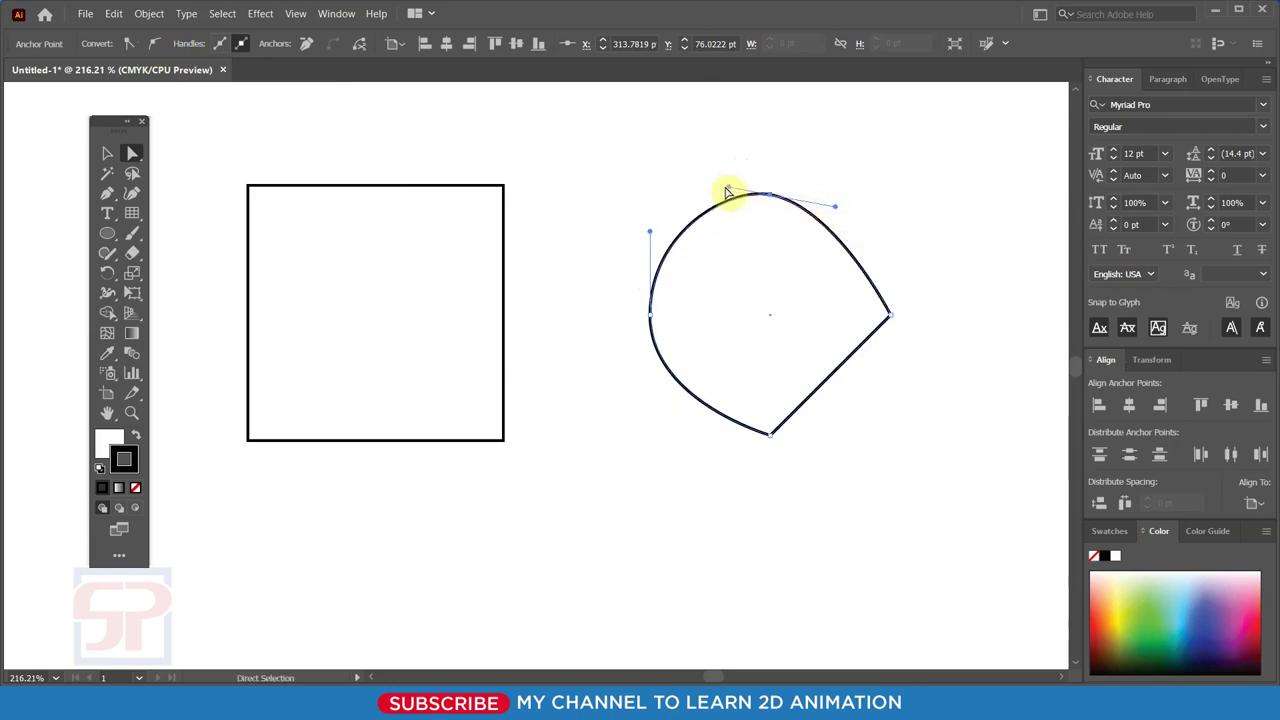
mouse_move(820, 294)
left_mouse_down()
mouse_move(920, 354)
mouse_move(733, 258)
left_mouse_up()
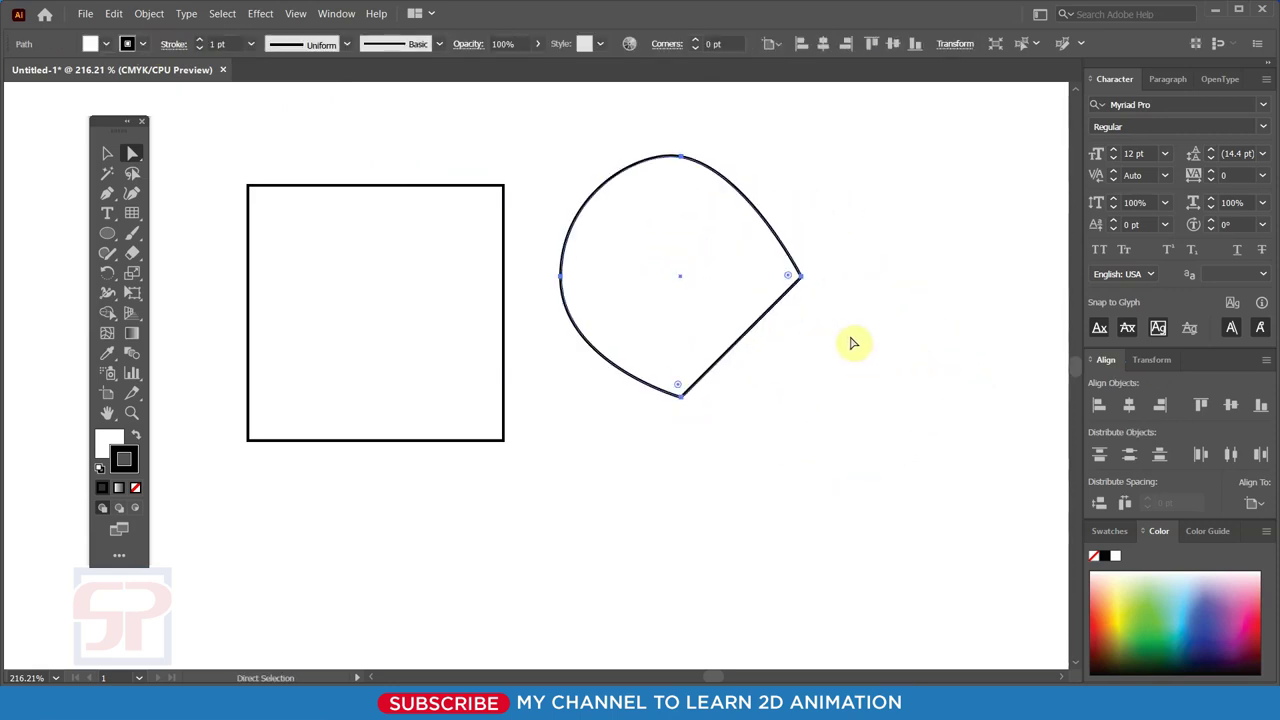
Smooth the right and bottom corners and shift the rounded shape slightly left and down.
left_click_drag(851, 343, 770, 268)
left_click(154, 43)
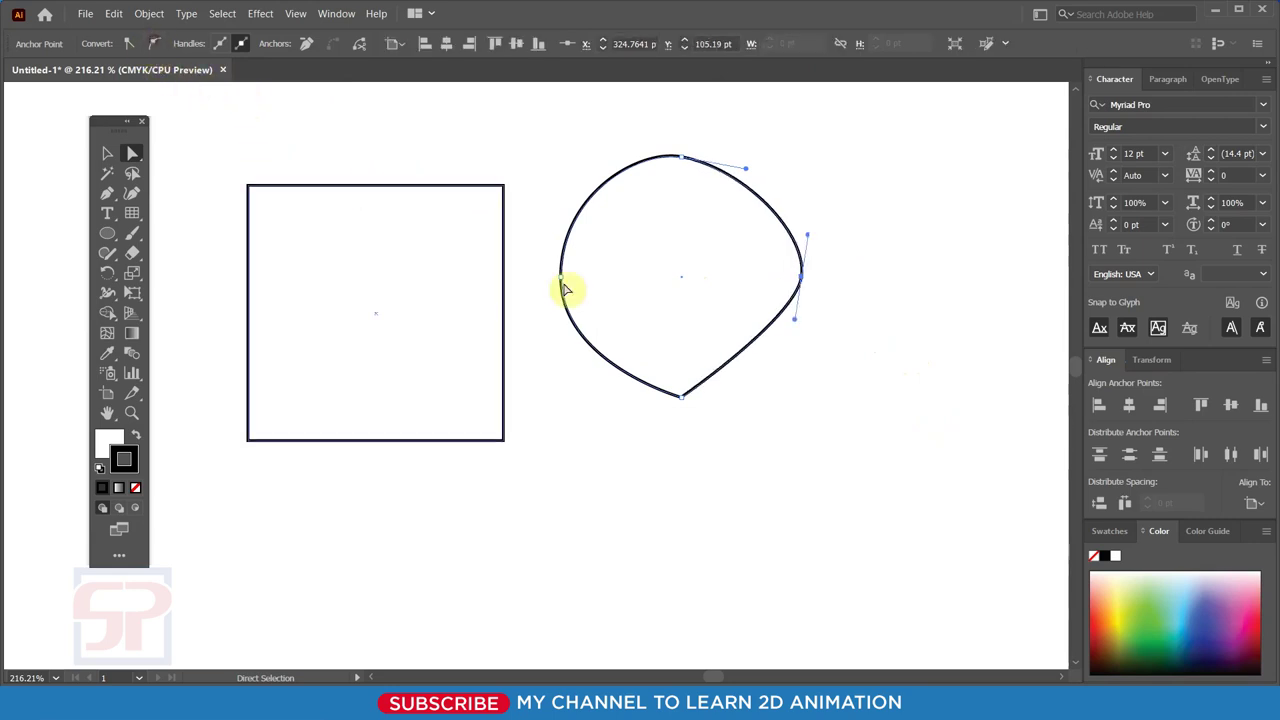
left_click(681, 395)
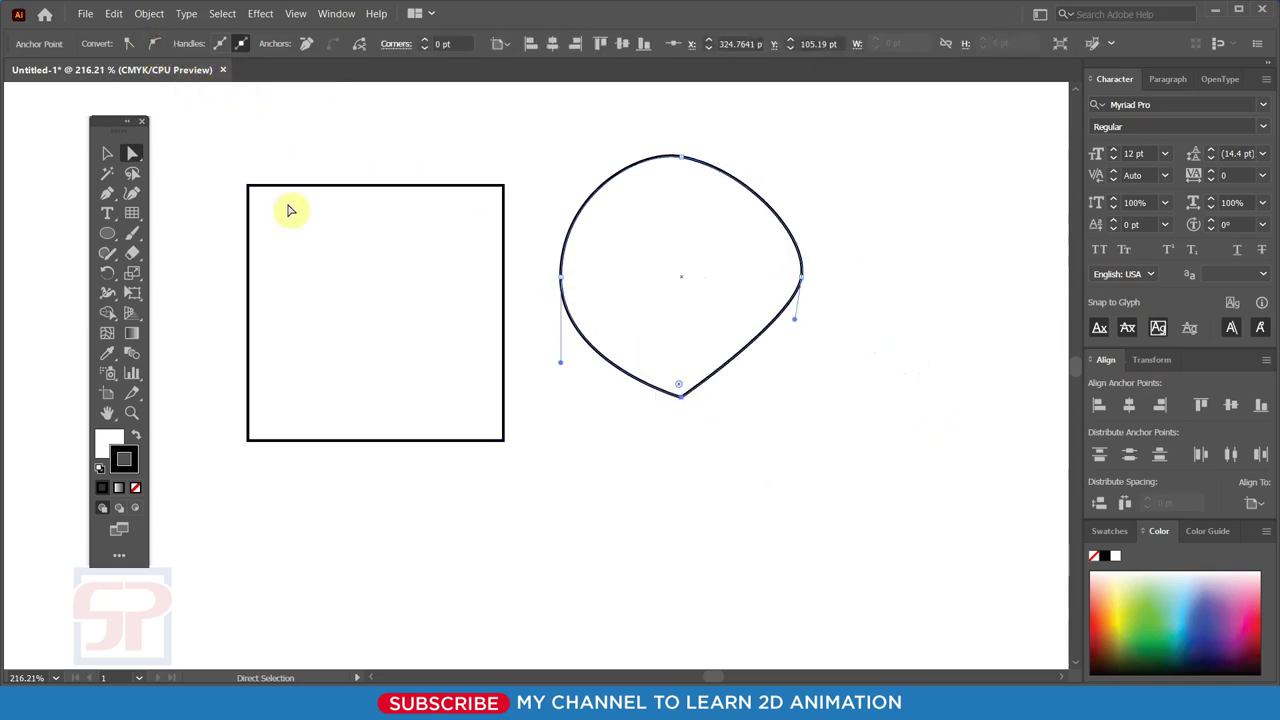
left_click(155, 43)
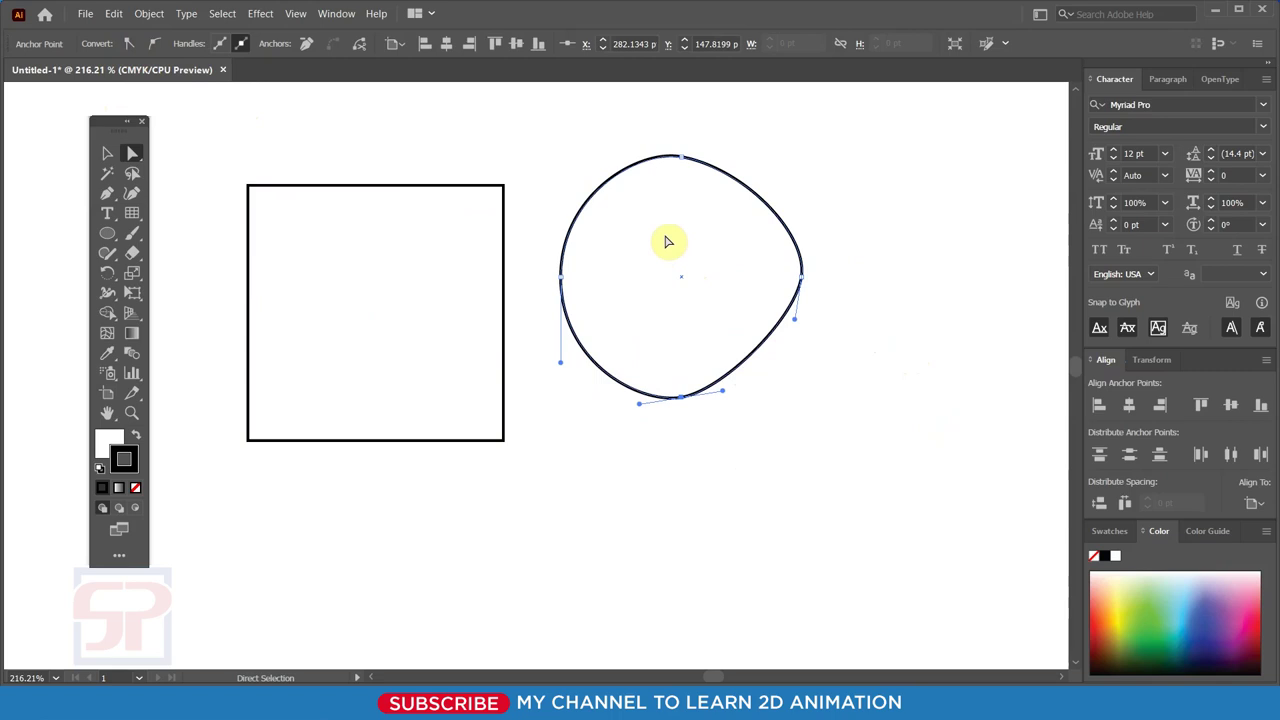
left_click_drag(668, 241, 647, 266)
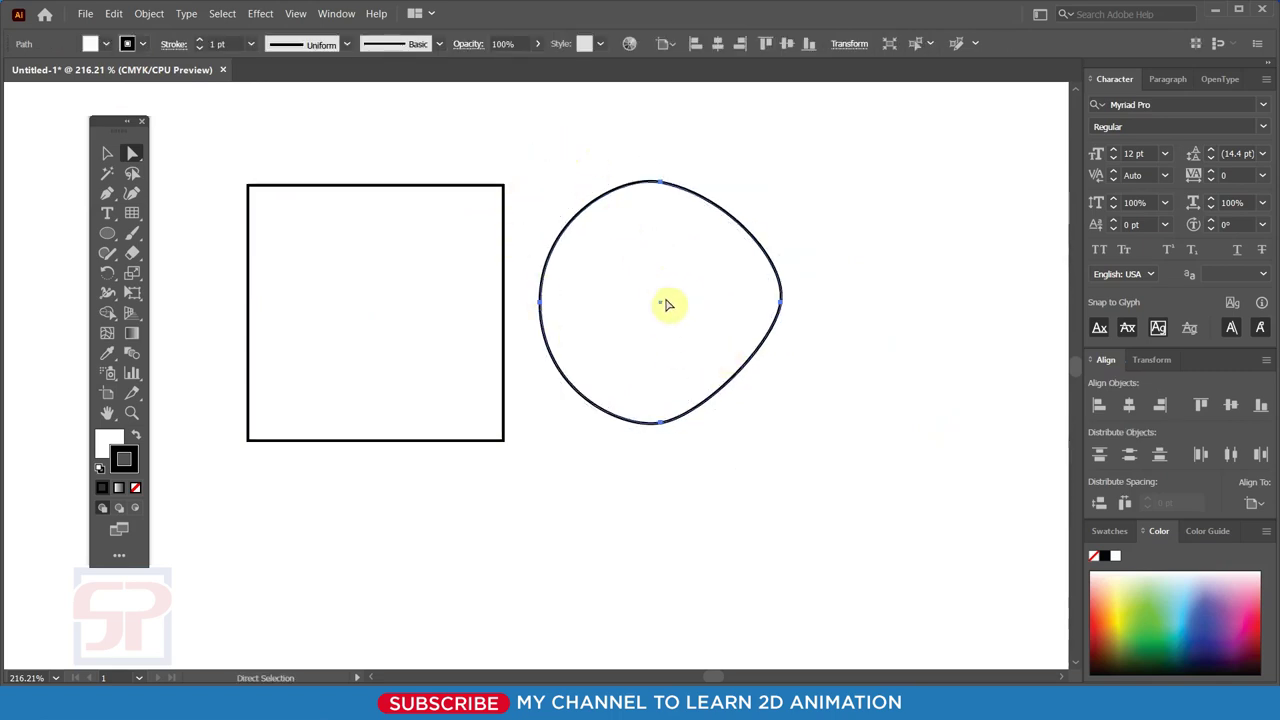
left_click(660, 182)
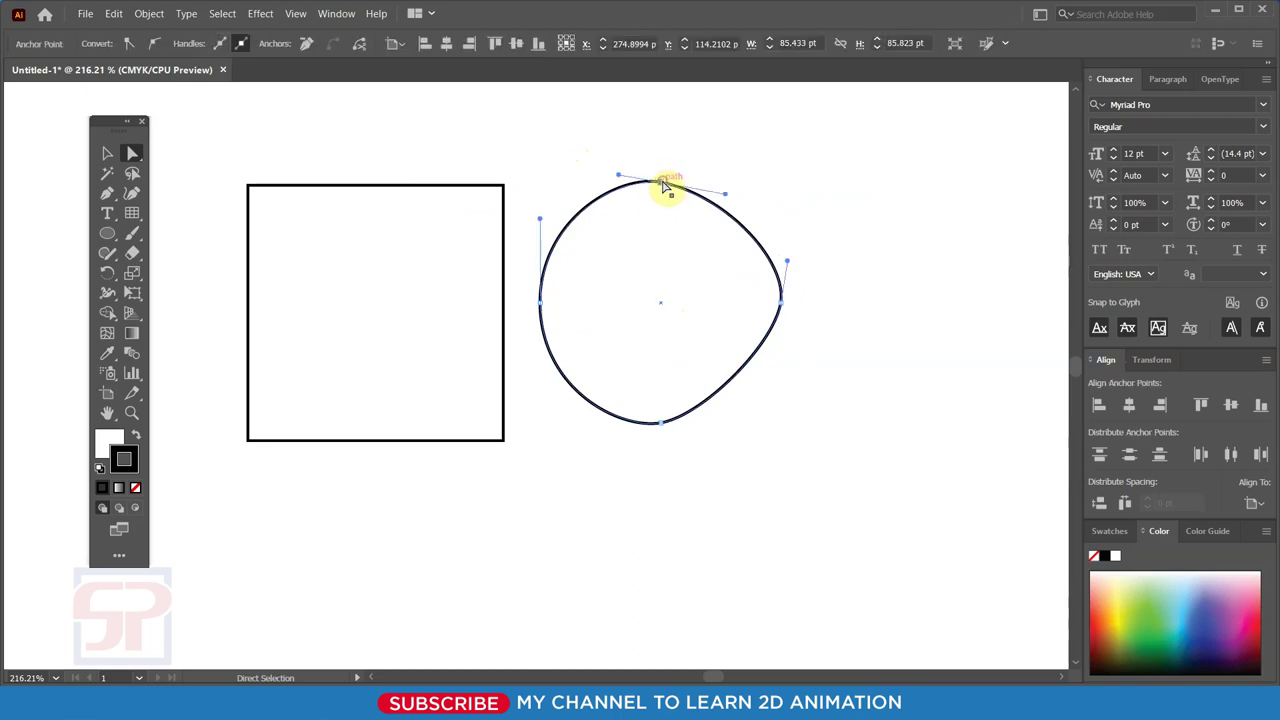
Toggle multiple-anchor handle display, then remove the blob's top and right anchor points.
left_click(241, 48)
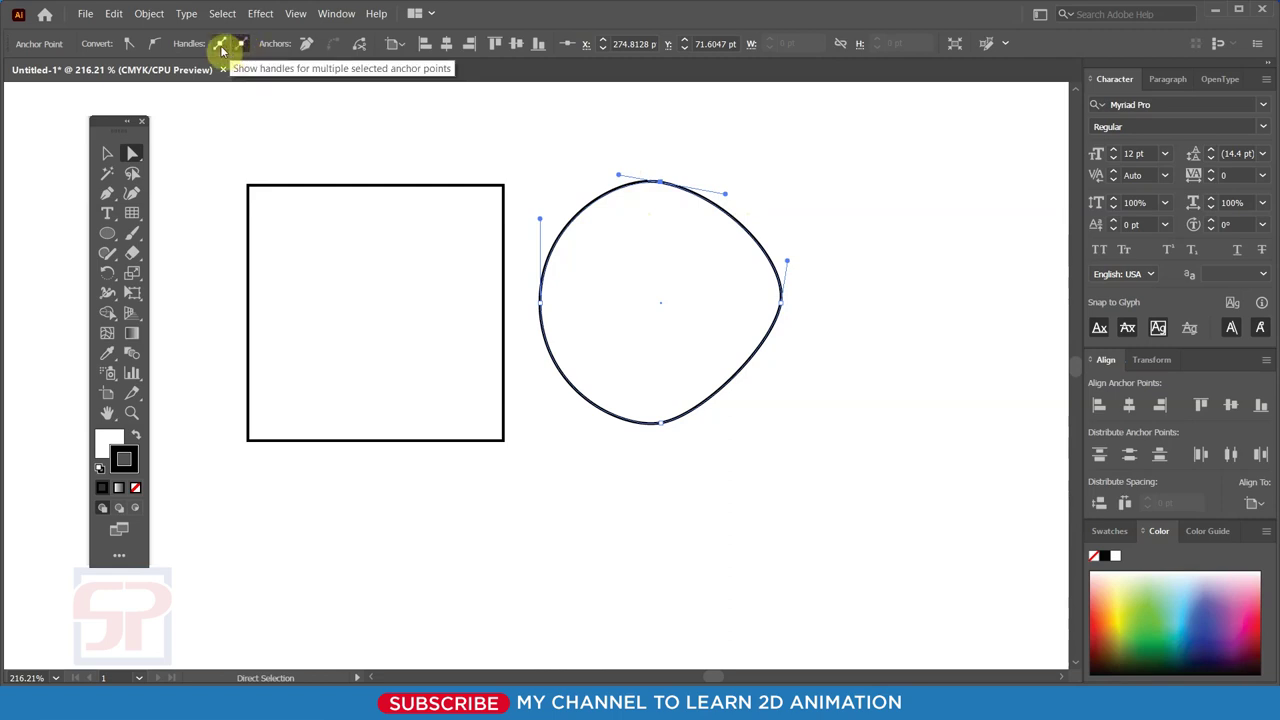
left_click(222, 48)
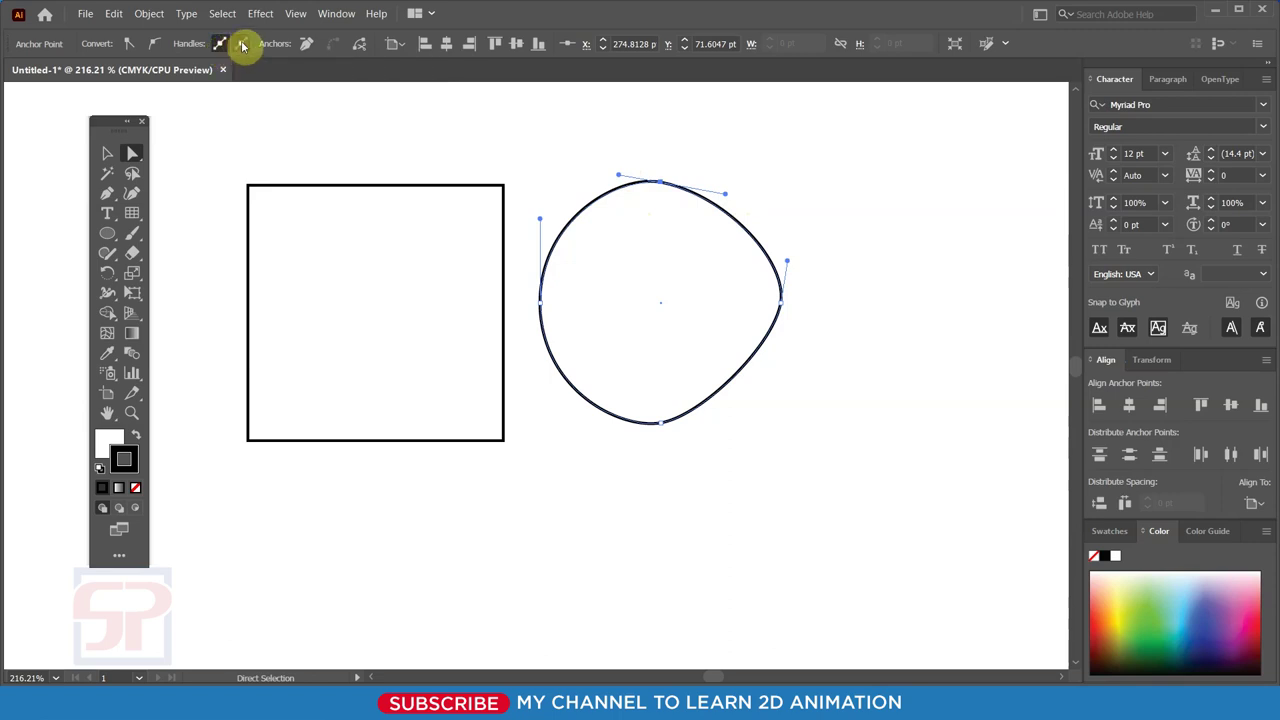
left_click(242, 47)
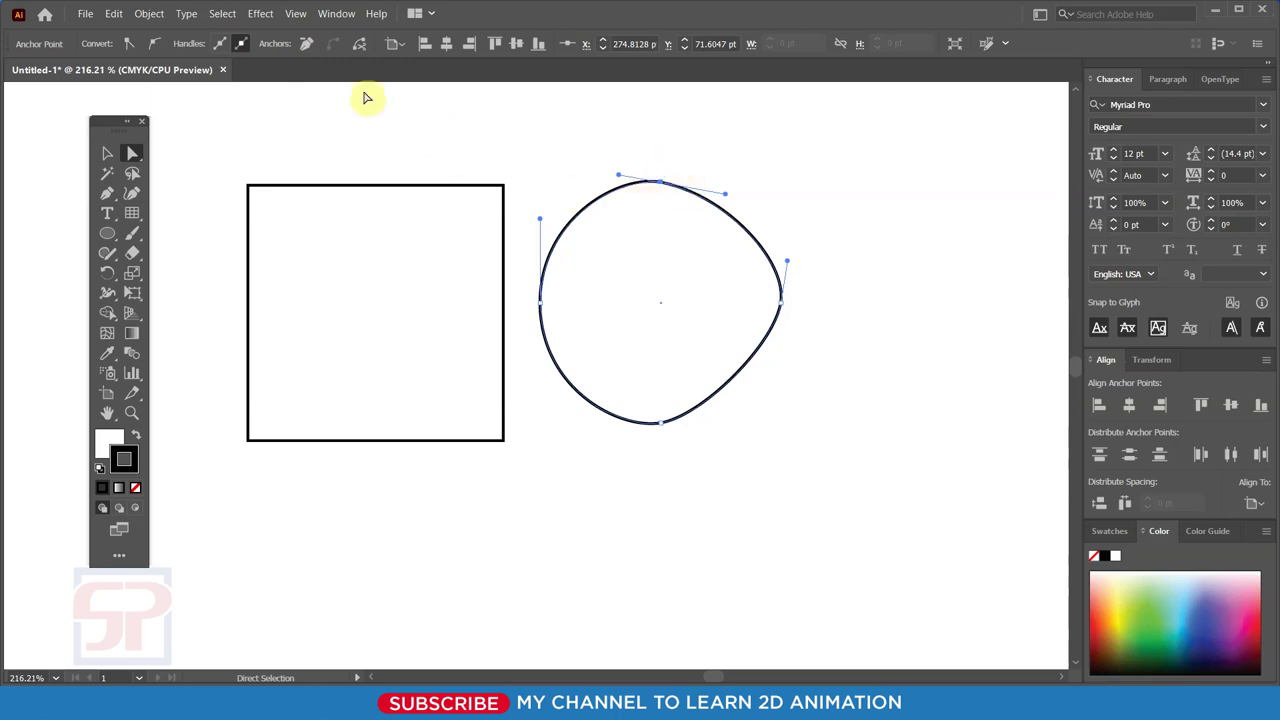
left_click(307, 46)
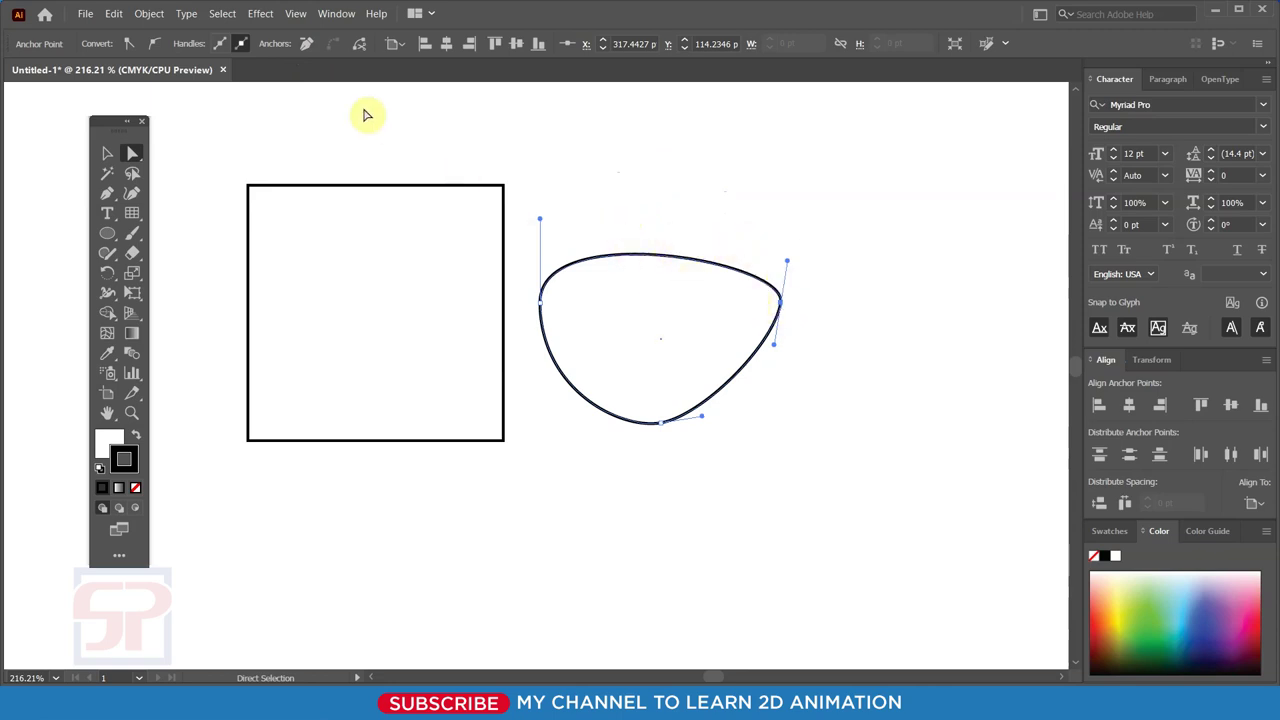
left_click(307, 44)
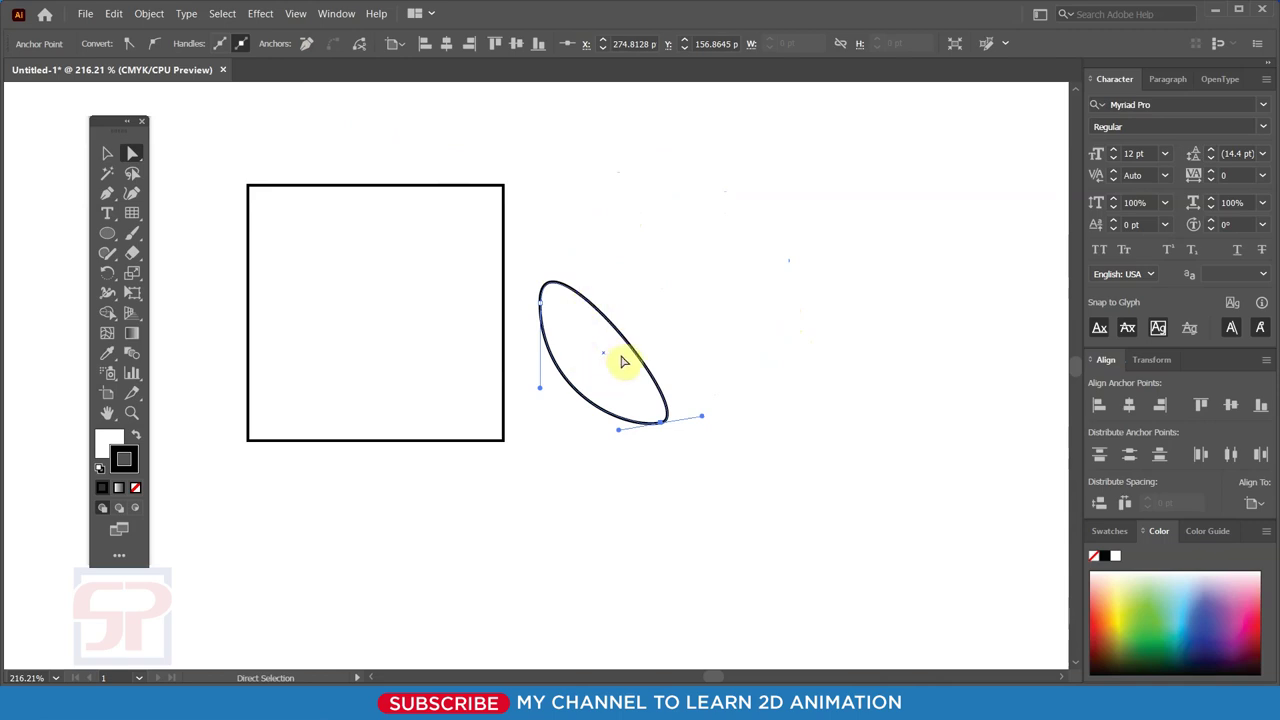
Cut the square open at its top-right corner and splay both loose ends outward.
left_click(360, 47)
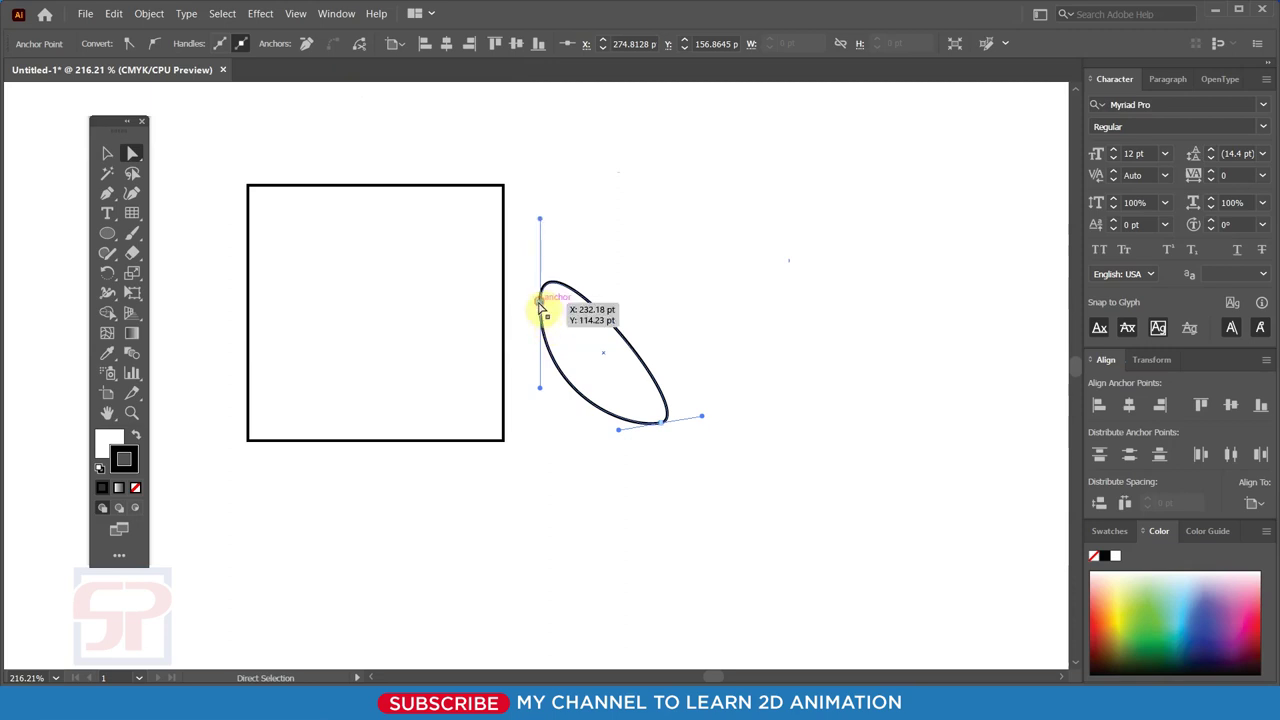
left_click(538, 302)
left_click_drag(477, 157, 512, 199)
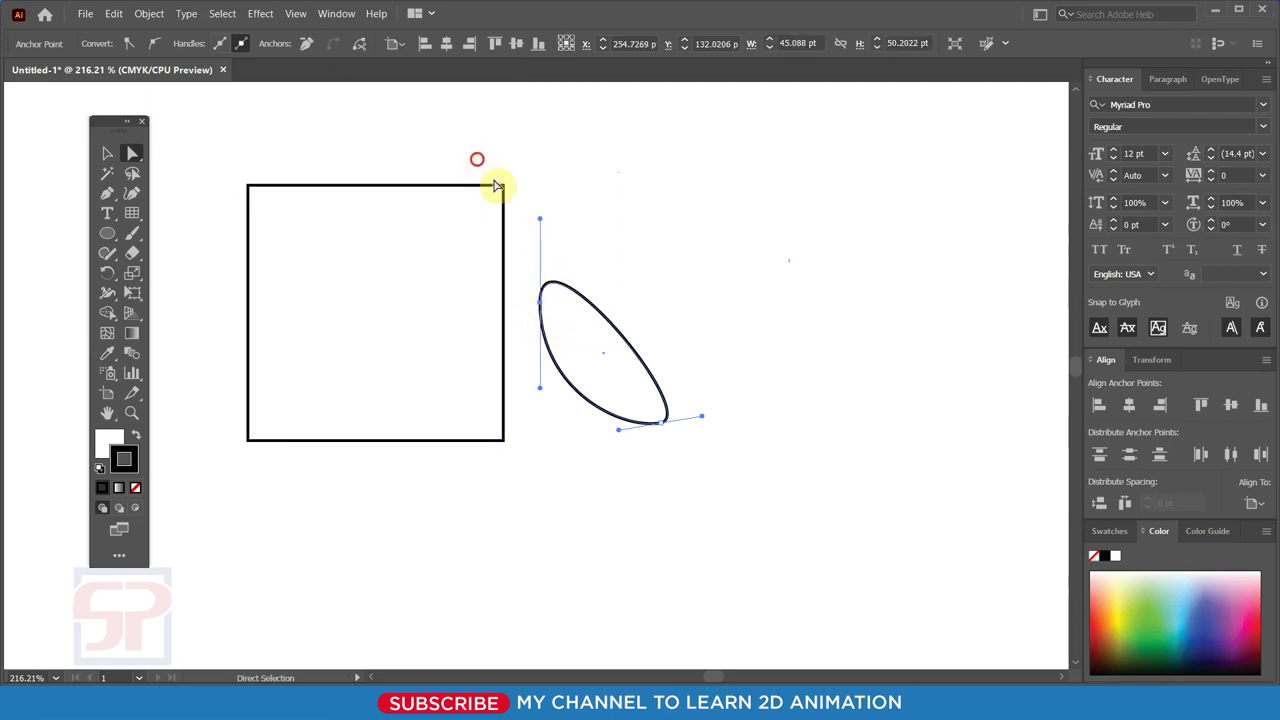
left_click(360, 43)
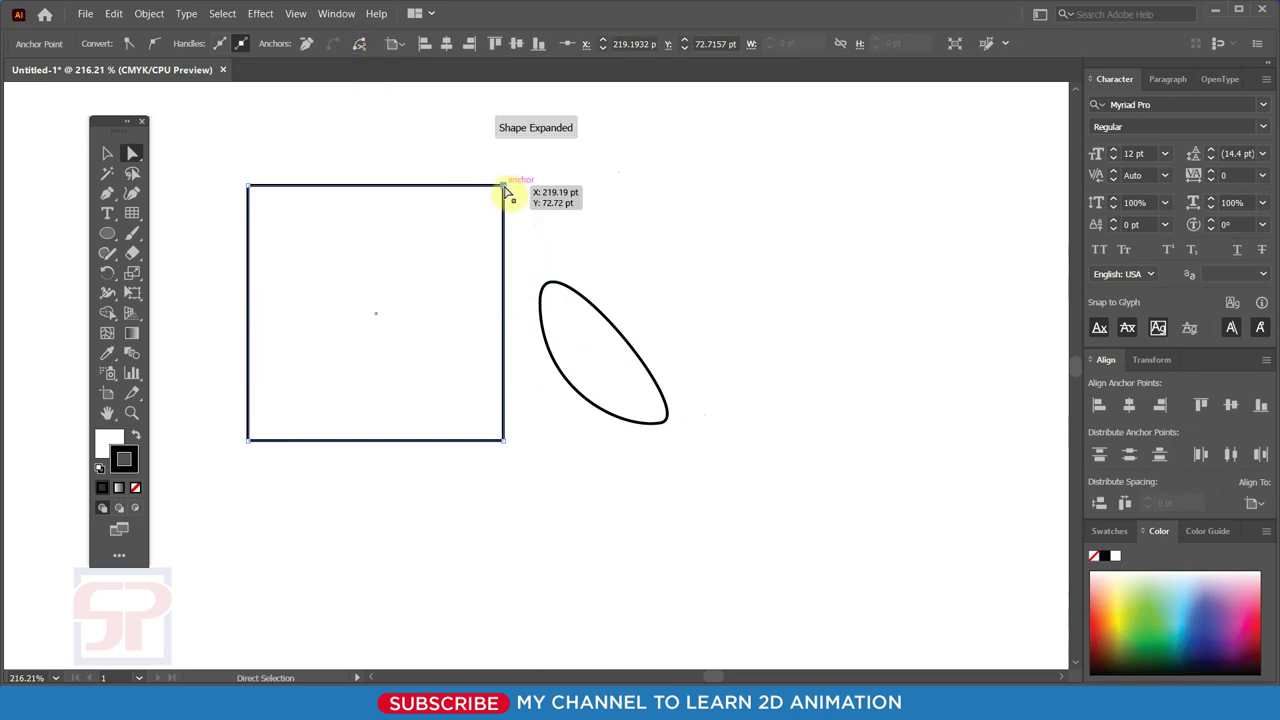
left_click_drag(510, 192, 571, 222)
left_click_drag(504, 190, 455, 121)
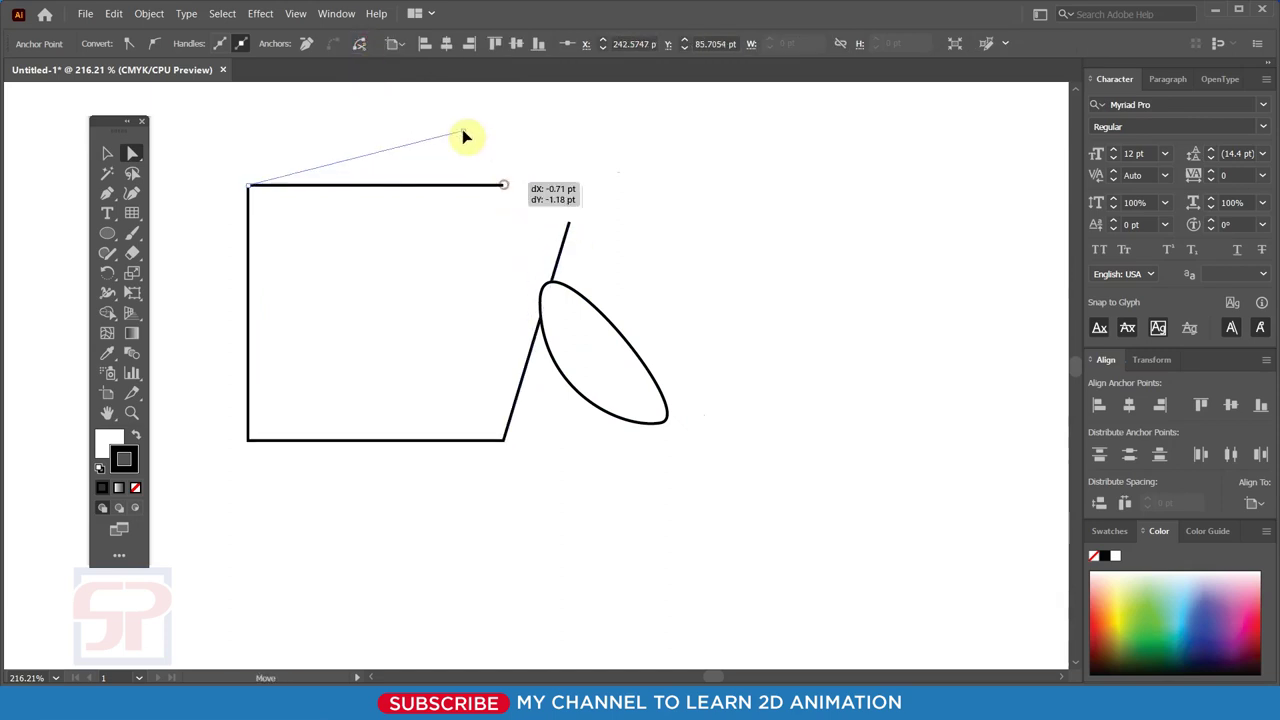
mouse_move(567, 226)
left_mouse_down()
mouse_move(482, 206)
mouse_move(543, 218)
left_mouse_up()
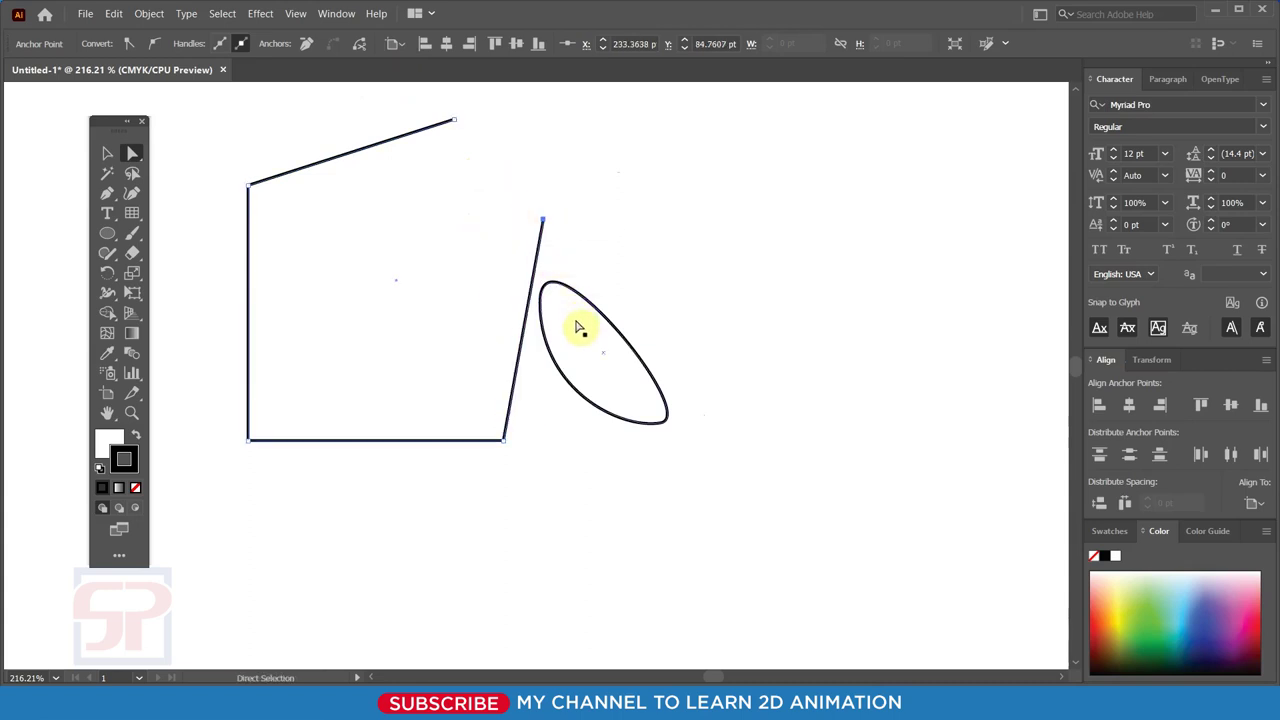
Delete the tilted oval and select the top edge's loose endpoint.
left_click(612, 374)
left_click_drag(615, 378, 723, 298)
key("Delete")
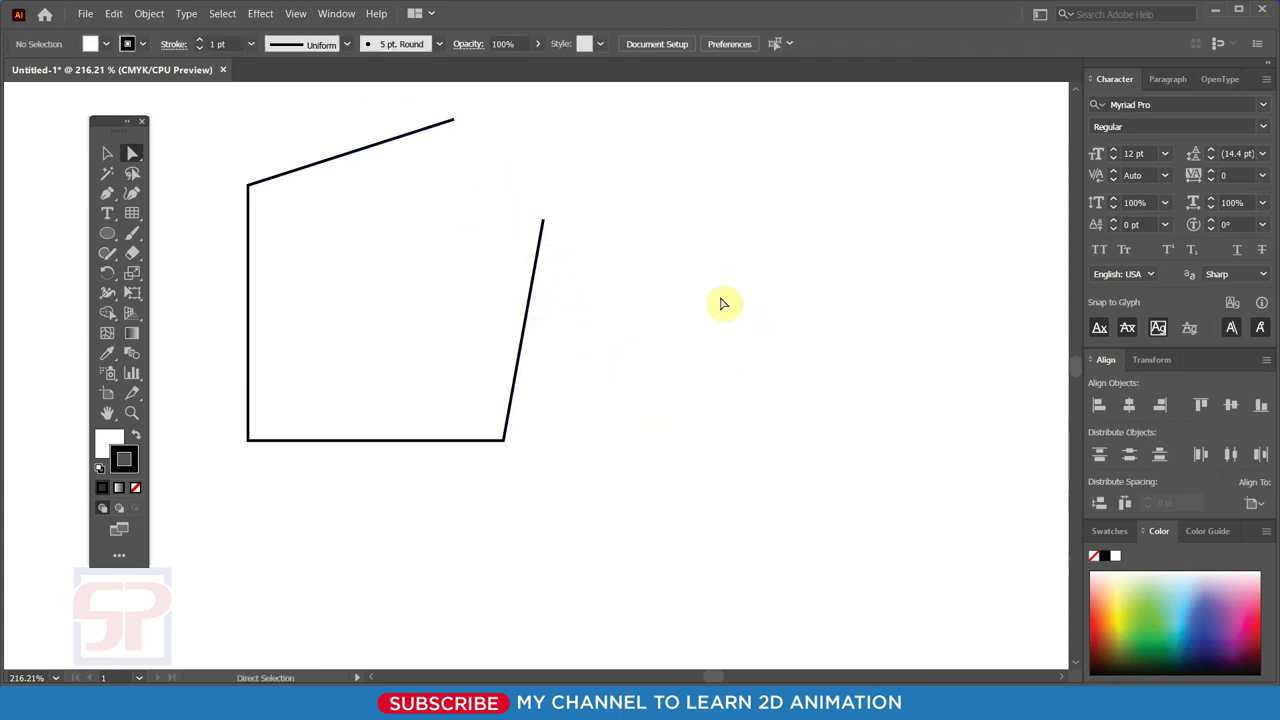
left_click_drag(428, 108, 500, 168)
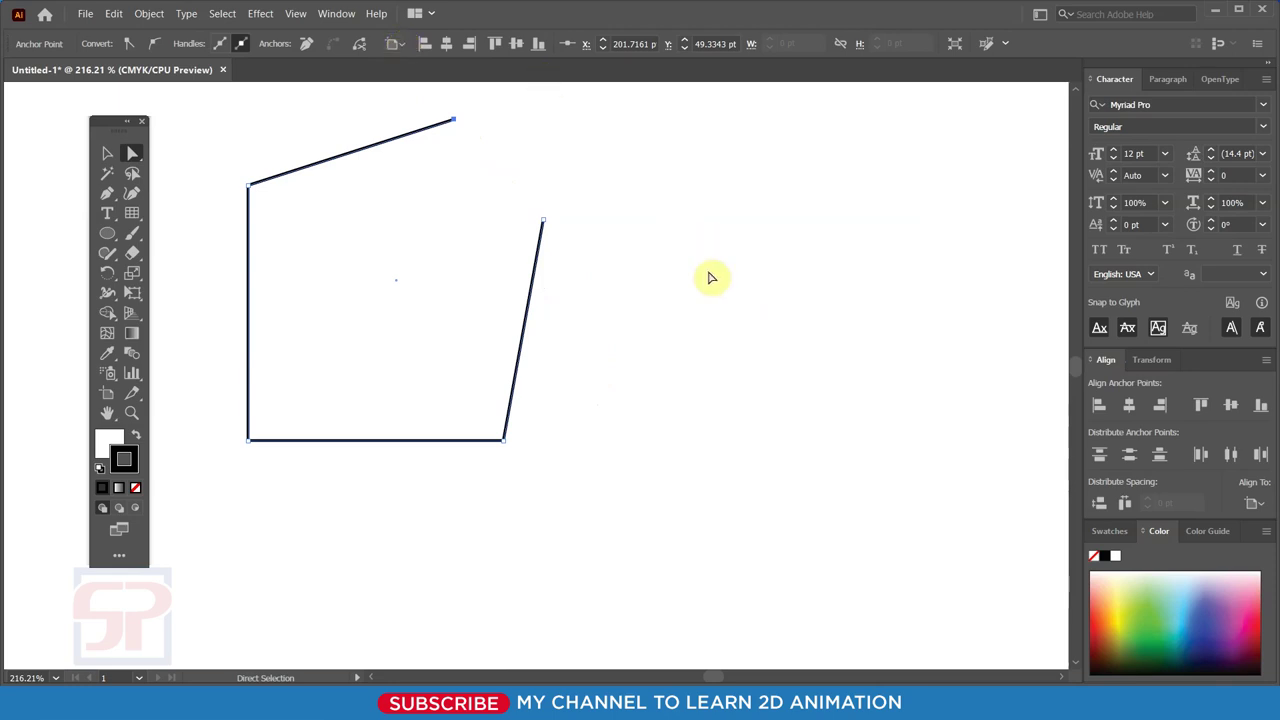
Zoom out to the full artboard and keep alignment relative to the artboard.
key("ctrl+minus")
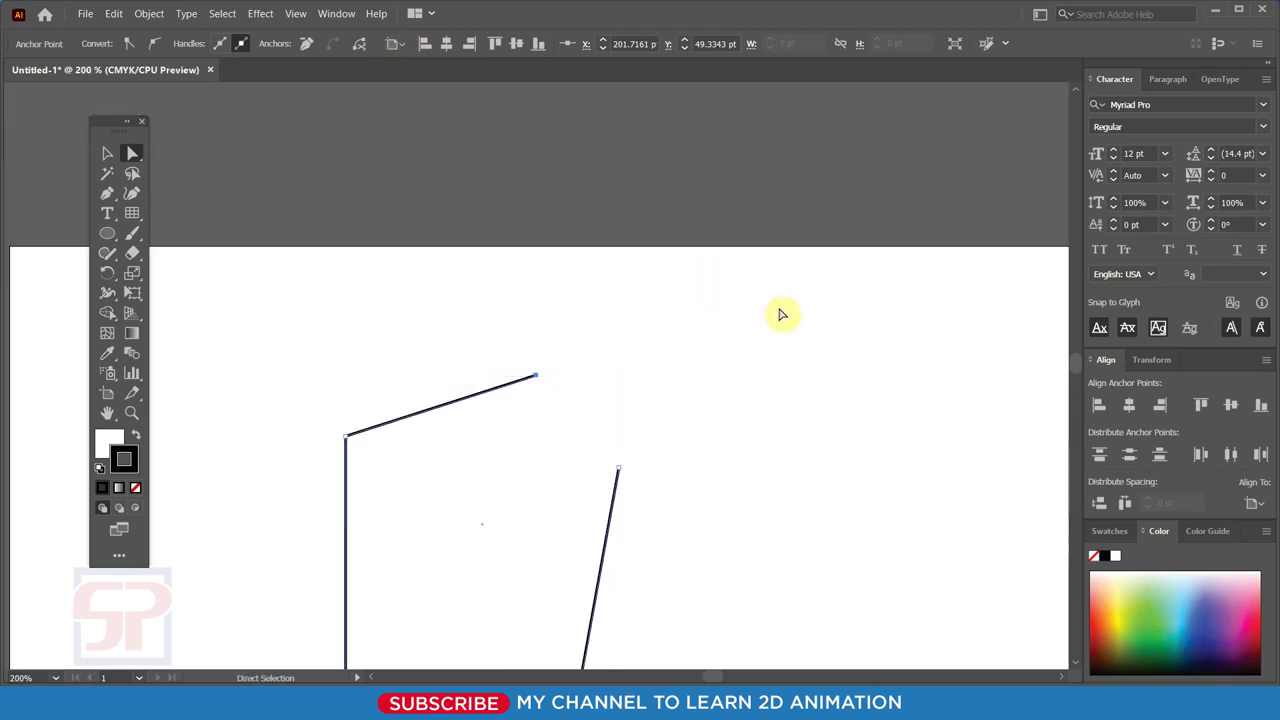
key("ctrl+minus")
key("ctrl+minus")
left_click_drag(666, 309, 469, 180)
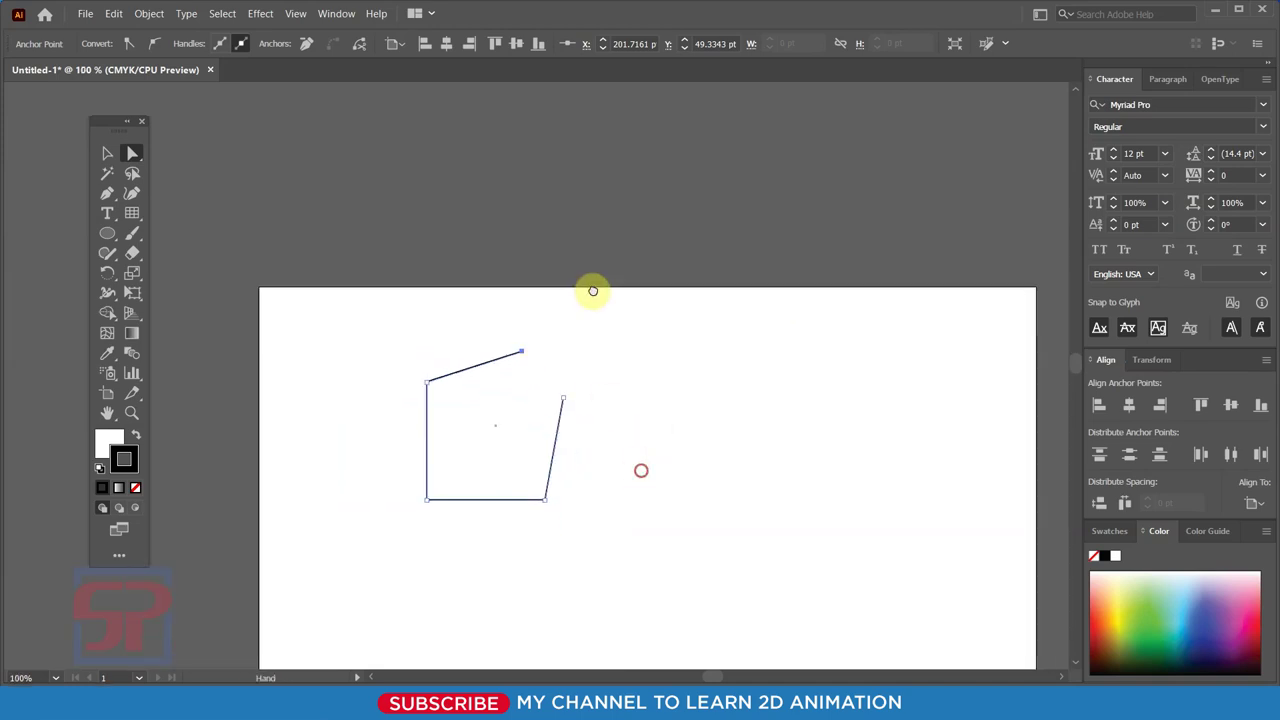
left_click(393, 46)
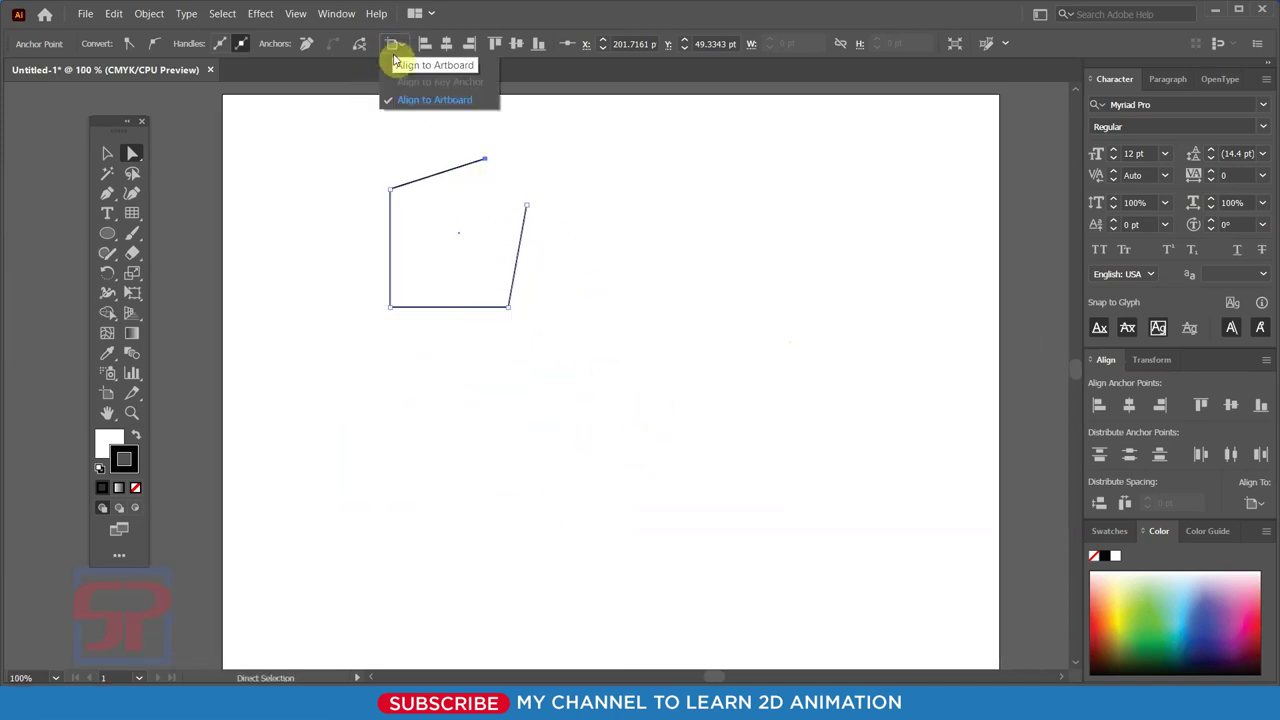
left_click(655, 234)
key("ctrl+minus")
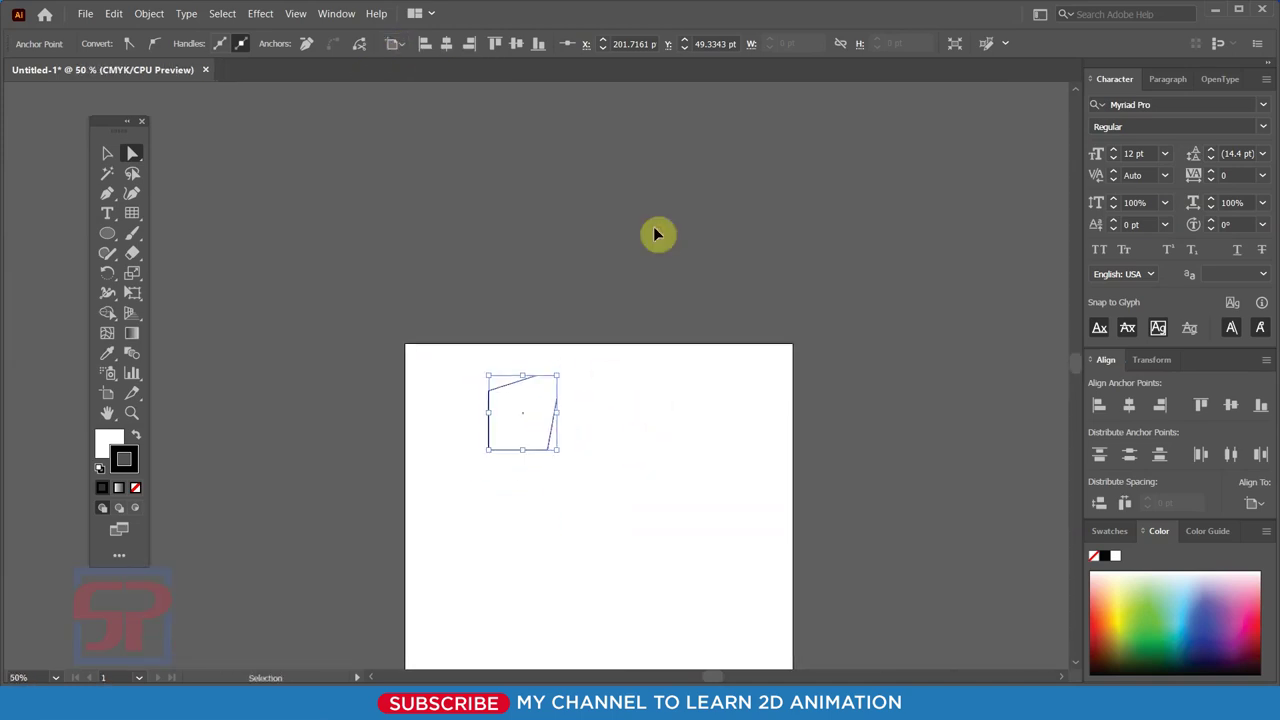
left_click_drag(731, 480, 719, 272)
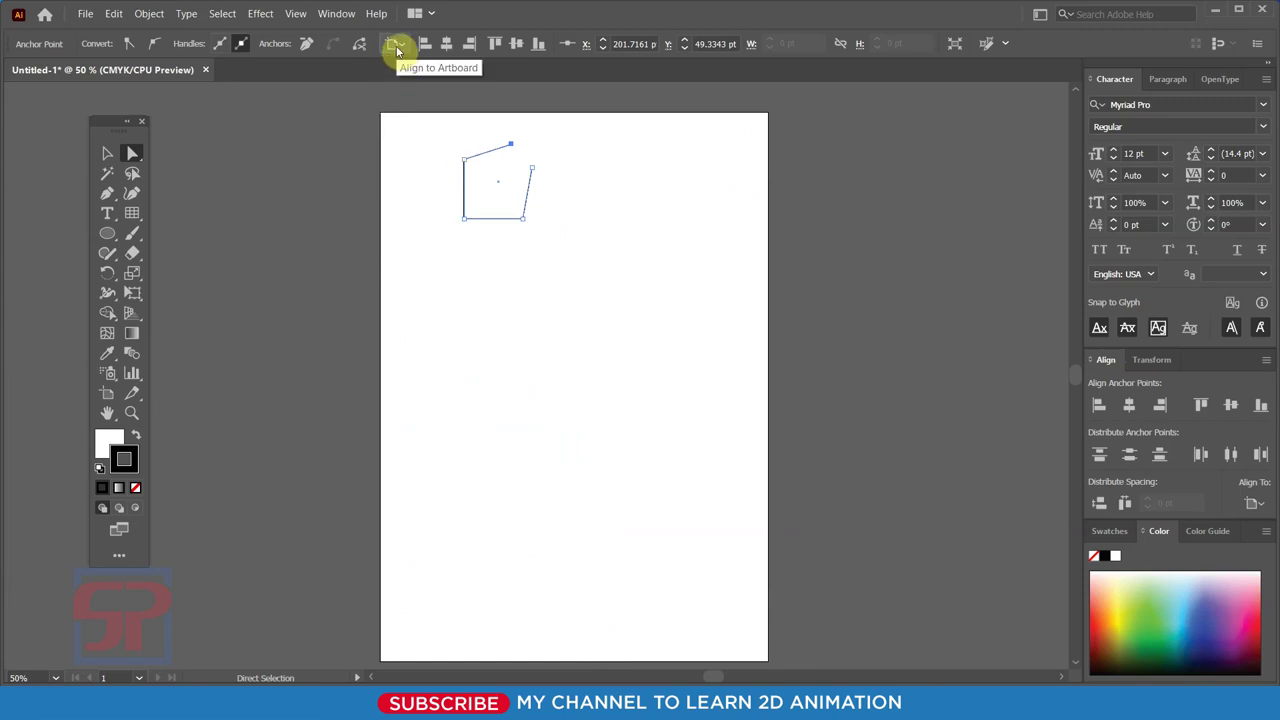
left_click_drag(320, 92, 885, 382)
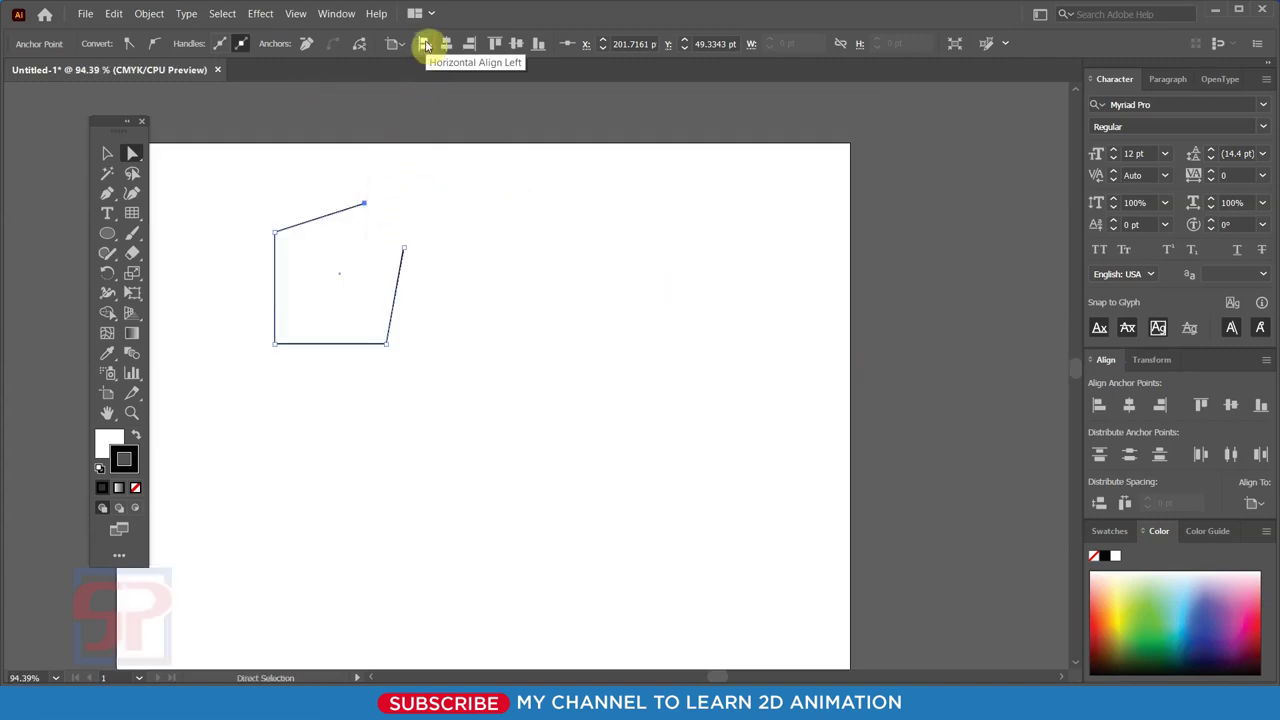
Align the loose endpoint to the artboard's left edge, horizontal centre, then right edge.
left_click(424, 45)
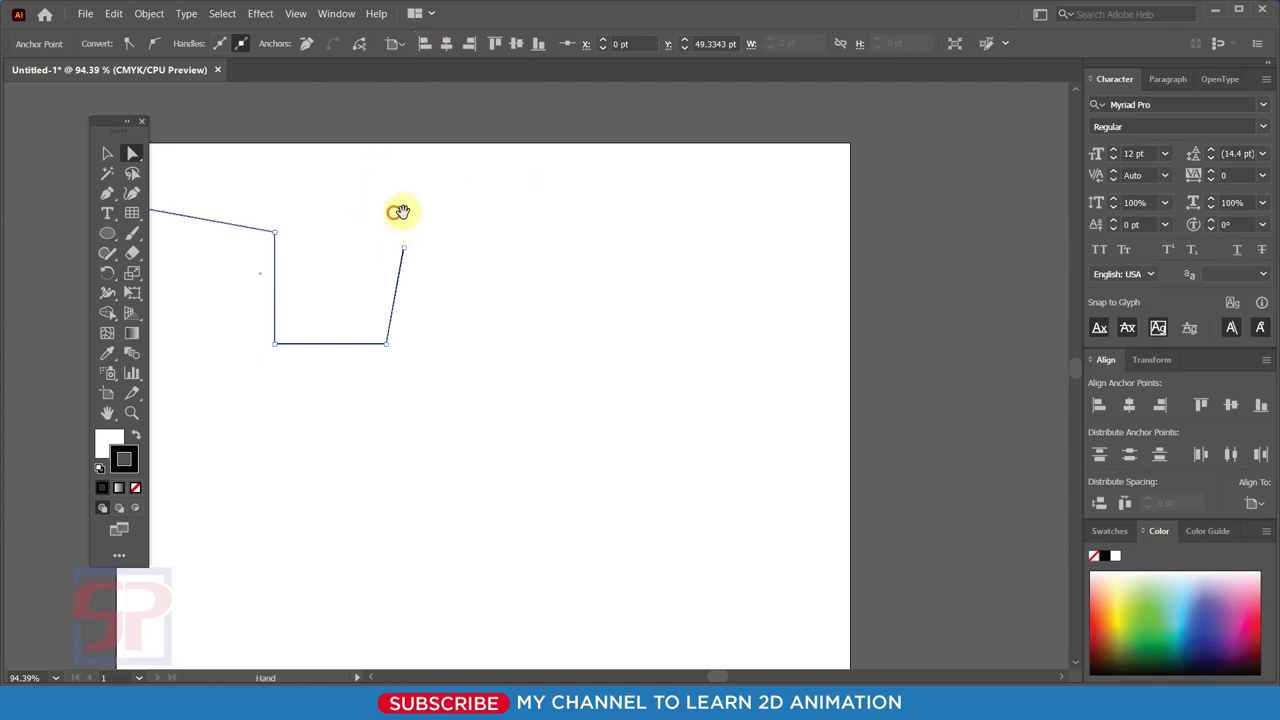
left_click_drag(390, 212, 598, 204)
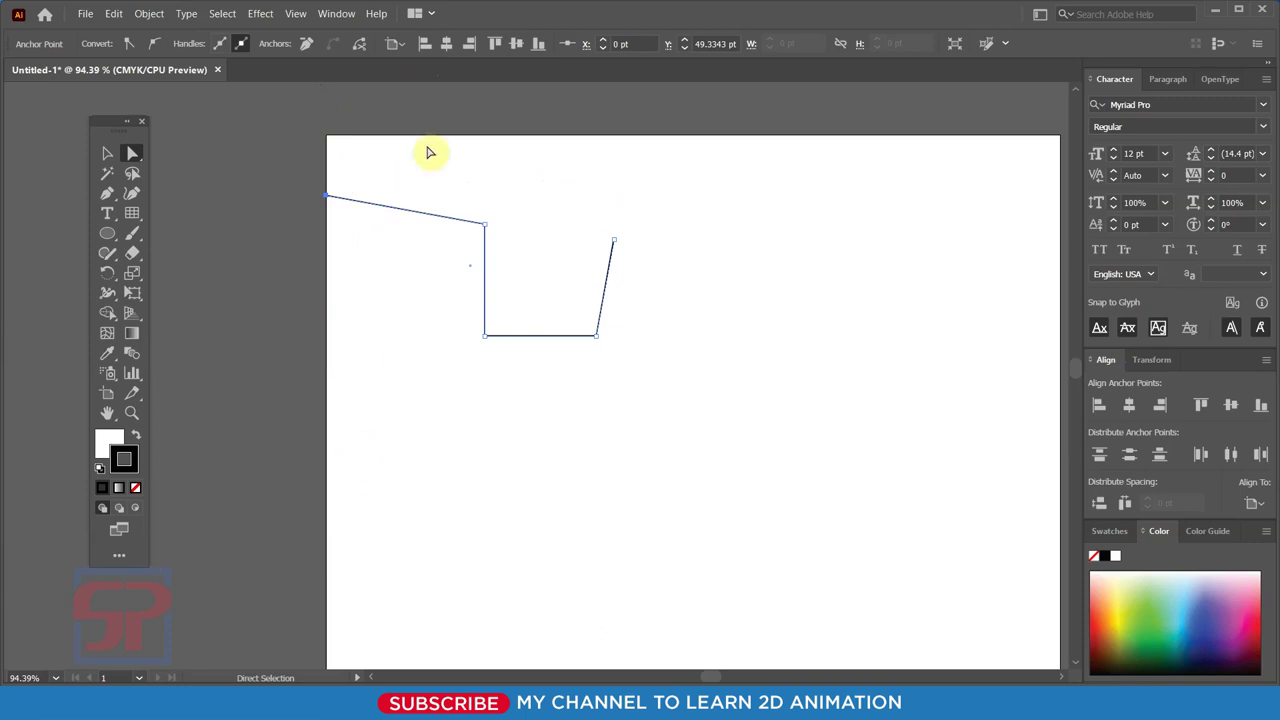
left_click(447, 47)
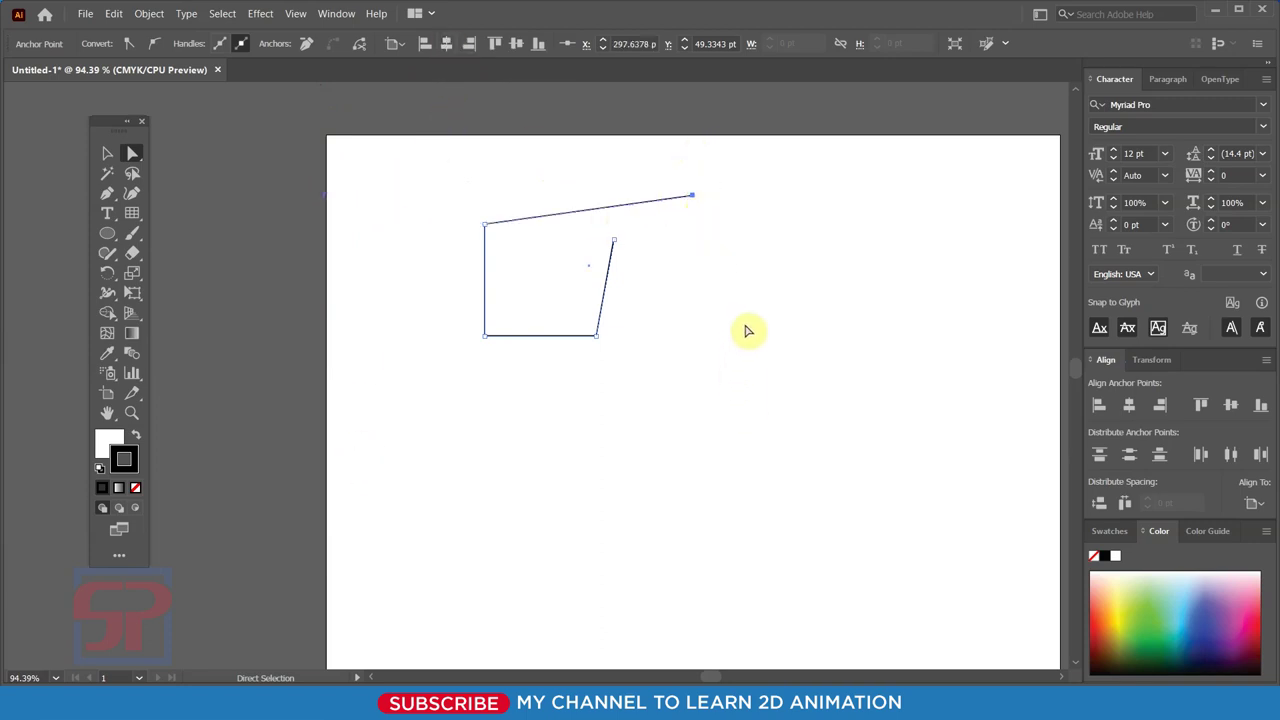
left_click_drag(746, 322, 680, 309)
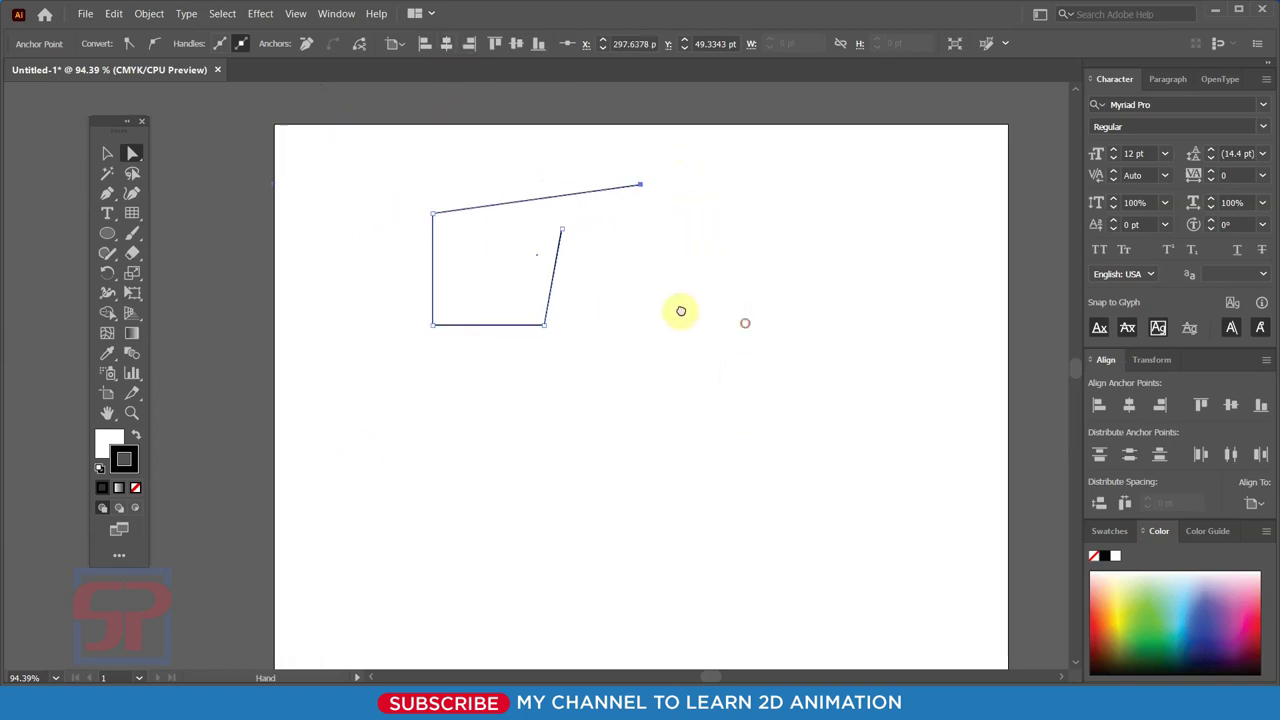
left_click(469, 45)
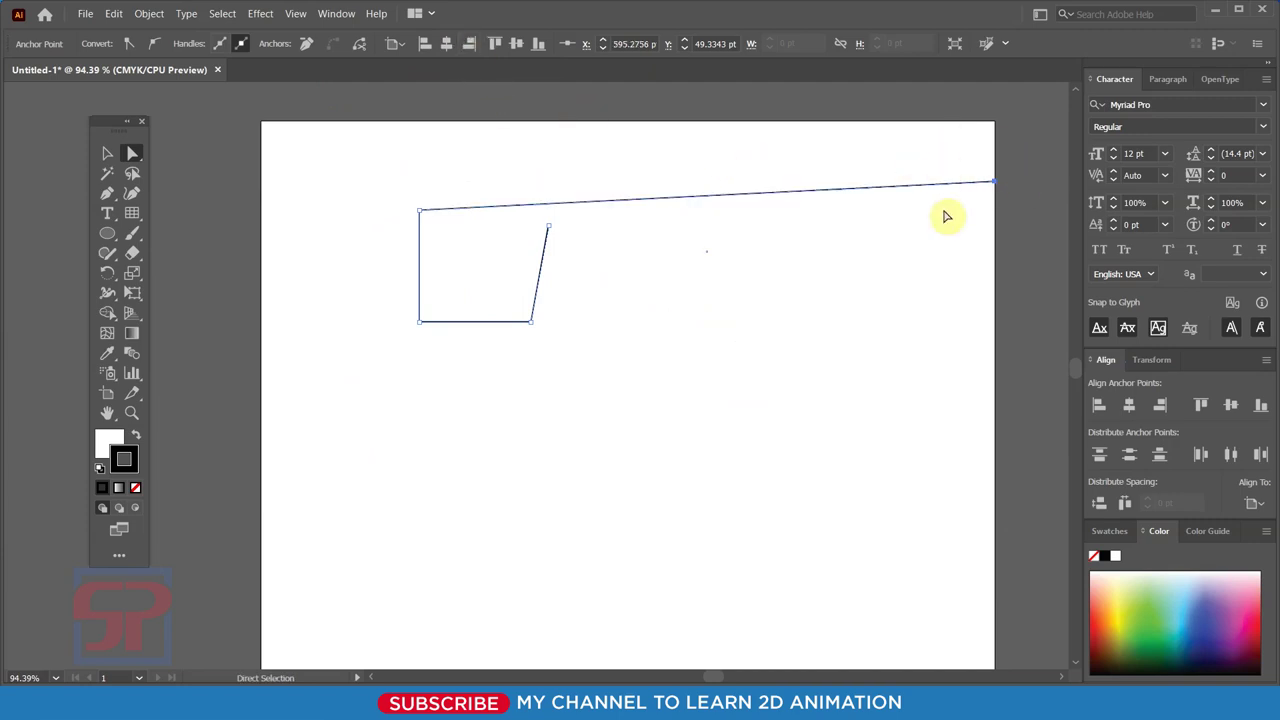
Try top, middle and bottom alignment on the endpoint, then delete the whole open shape.
left_click(495, 45)
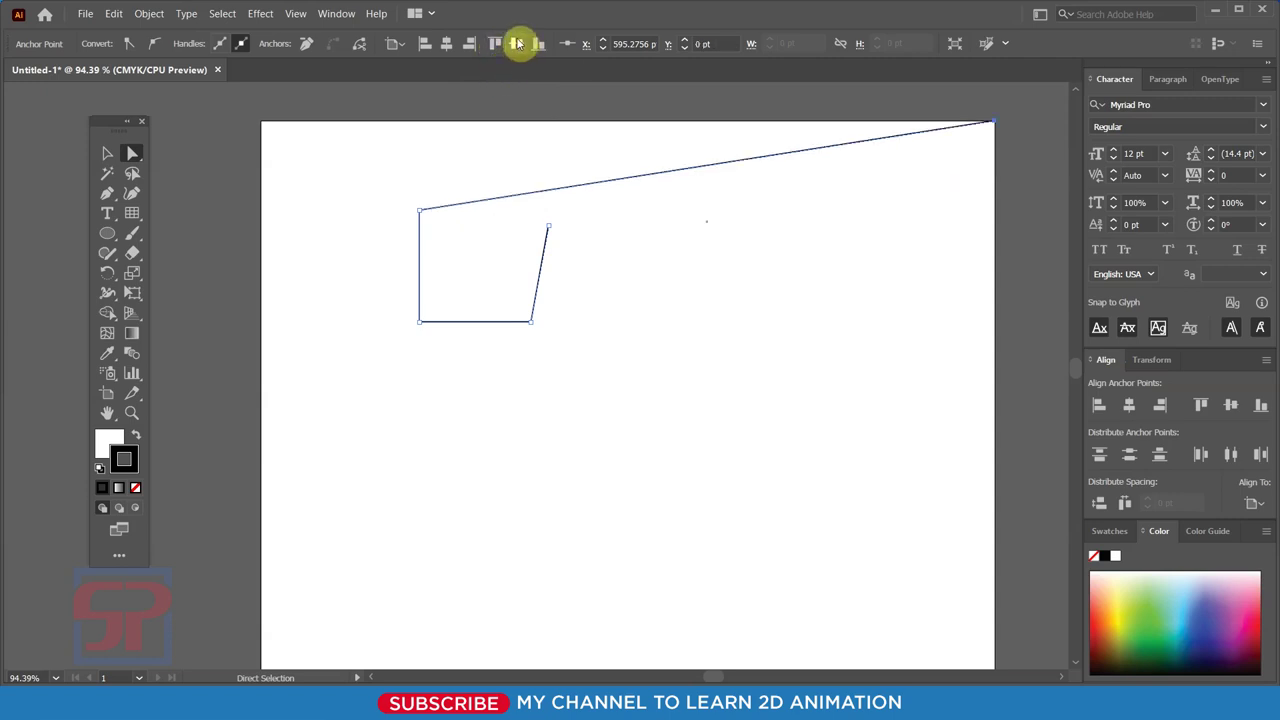
left_click(517, 43)
left_click(537, 44)
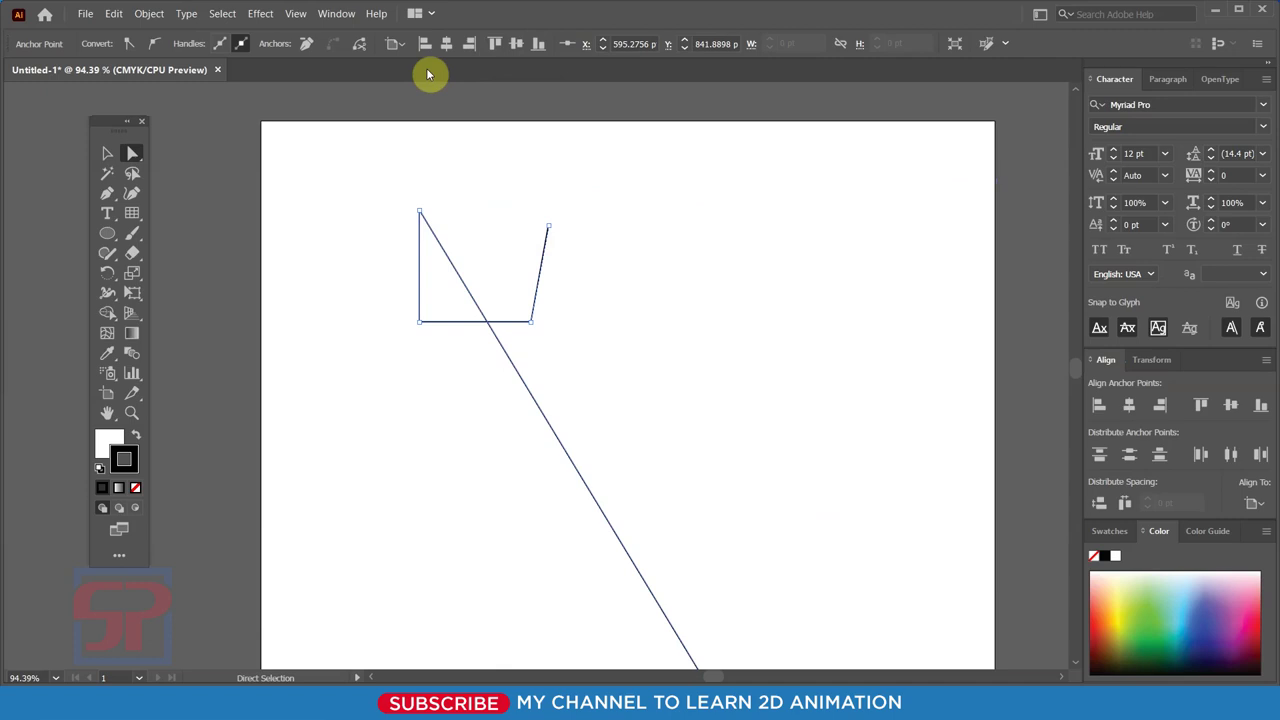
left_click(537, 43)
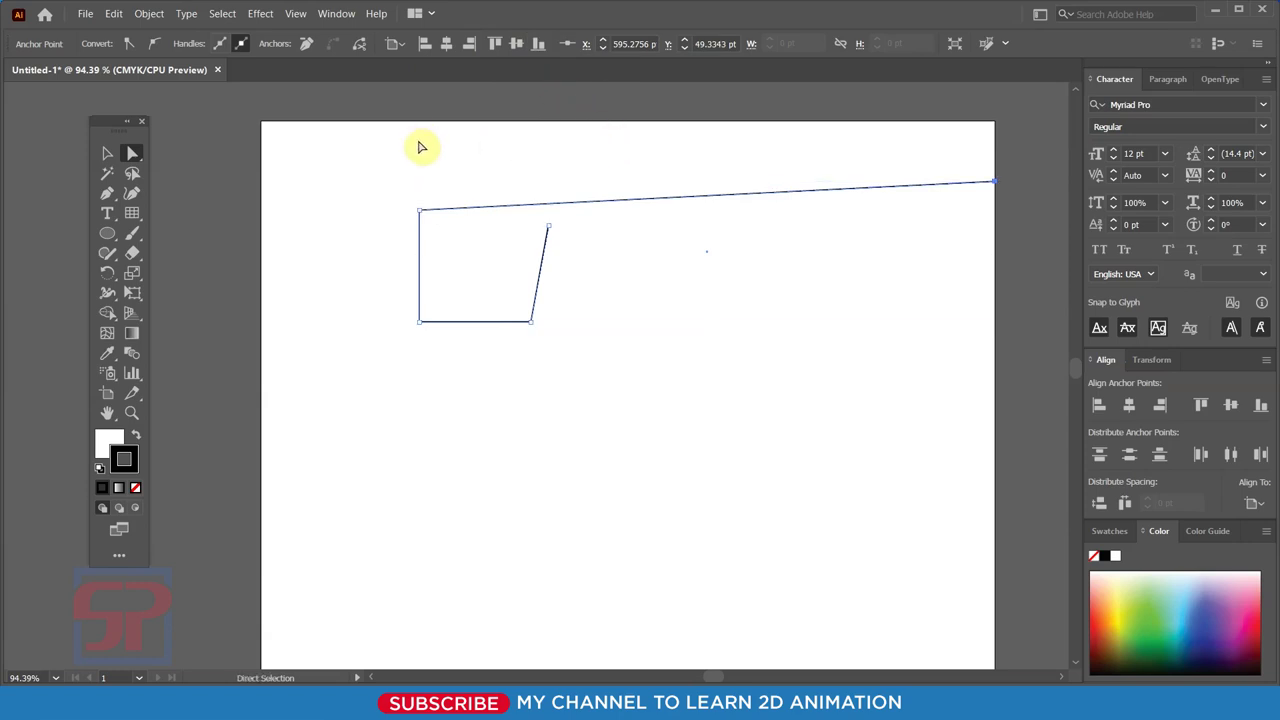
left_click_drag(343, 151, 948, 374)
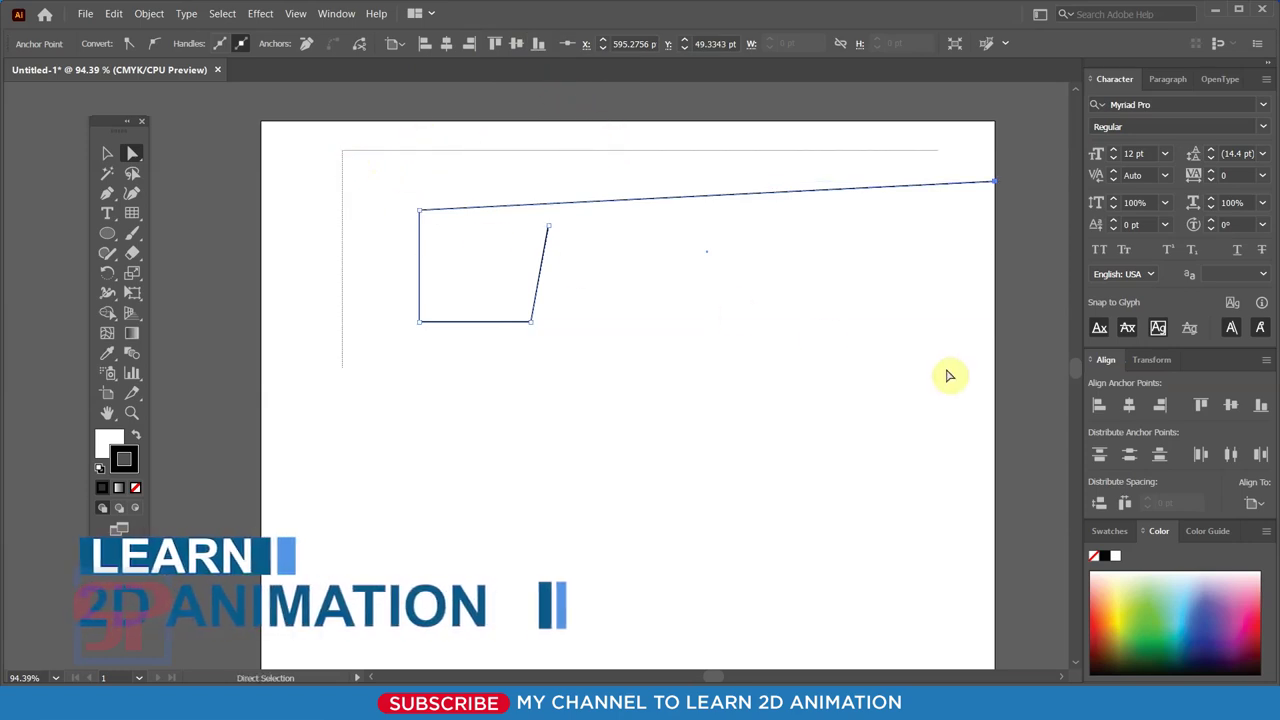
key("Delete")
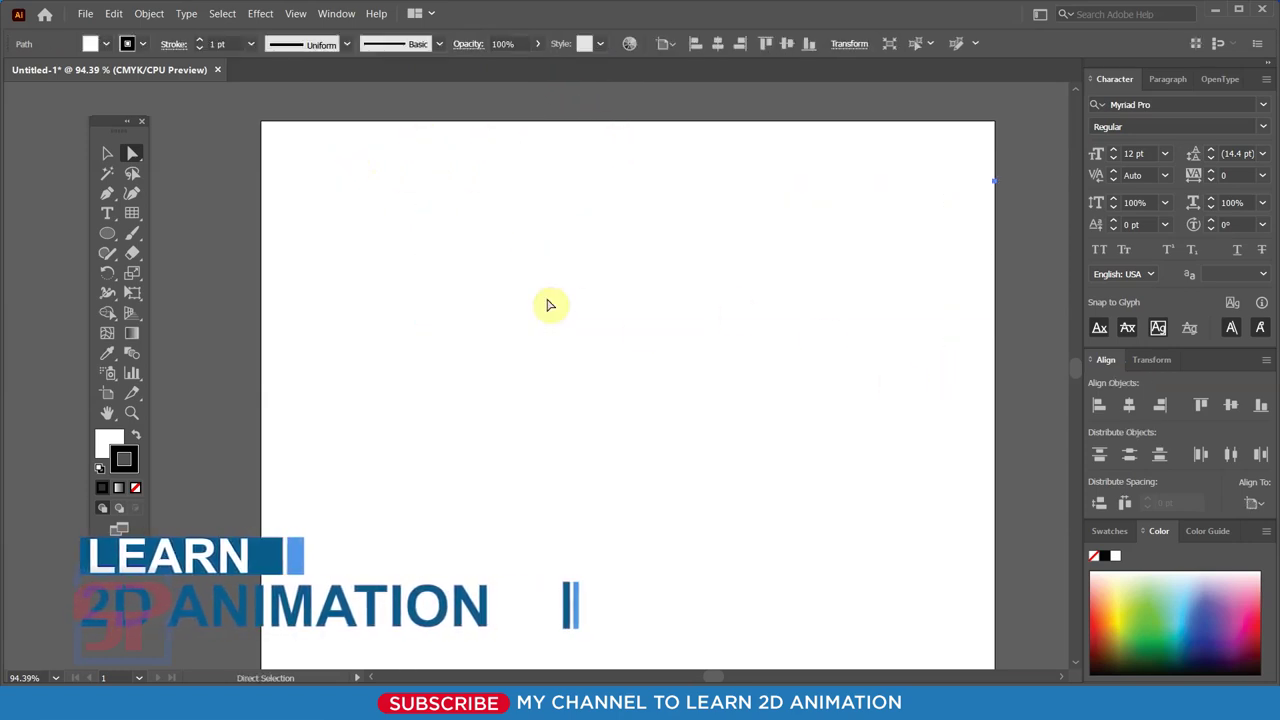
Draw four outlined circles of different sizes across the blank artboard.
left_click(521, 268)
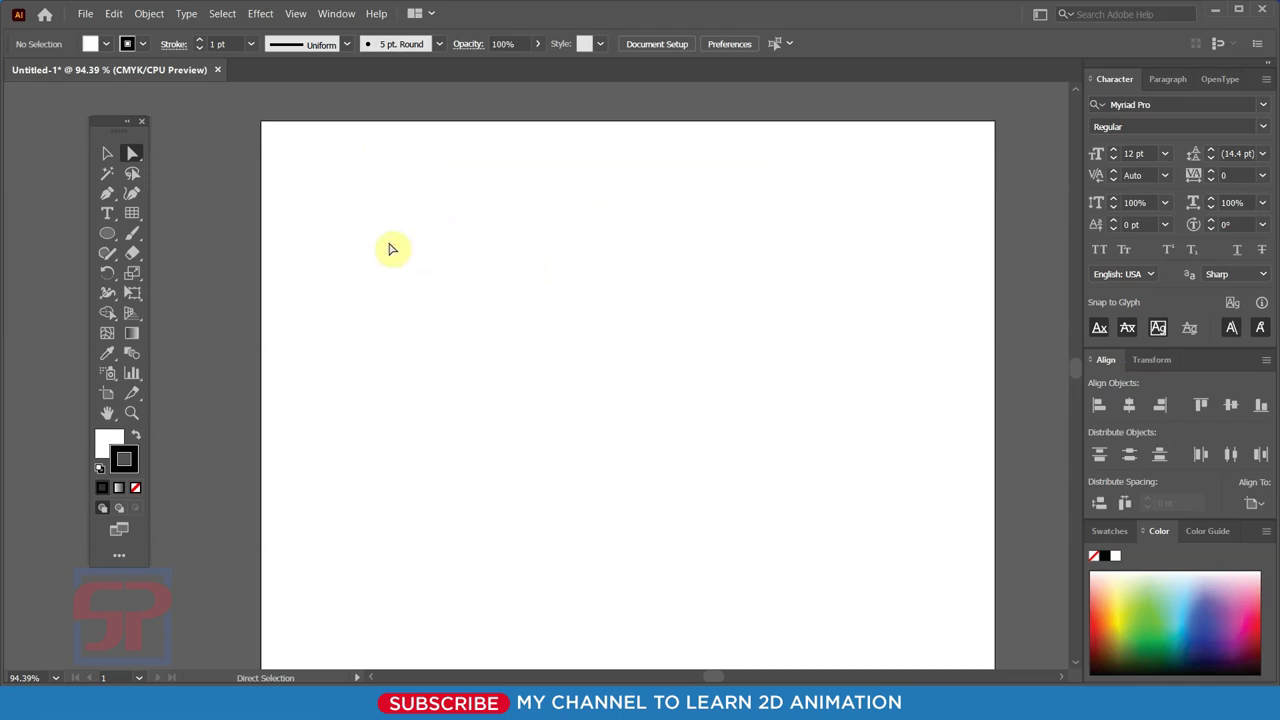
left_click(107, 233)
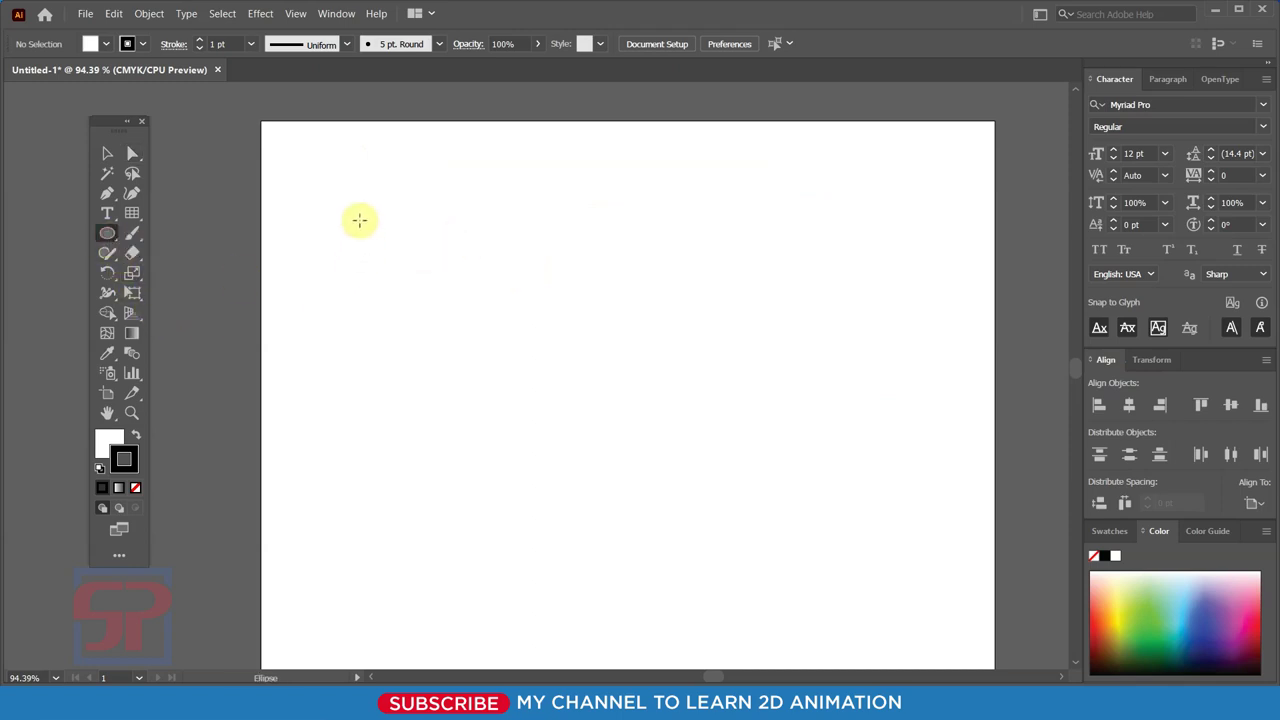
left_click_drag(361, 221, 392, 267)
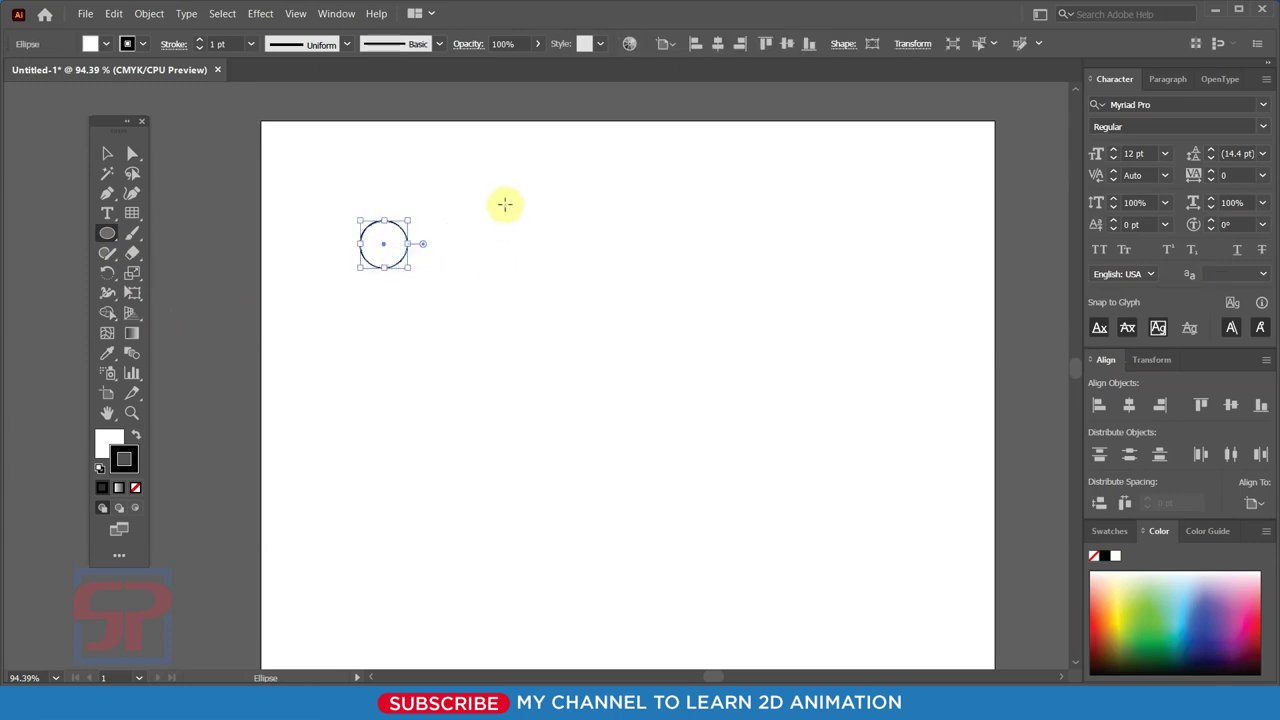
left_click_drag(504, 201, 578, 272)
left_click_drag(634, 437, 720, 520)
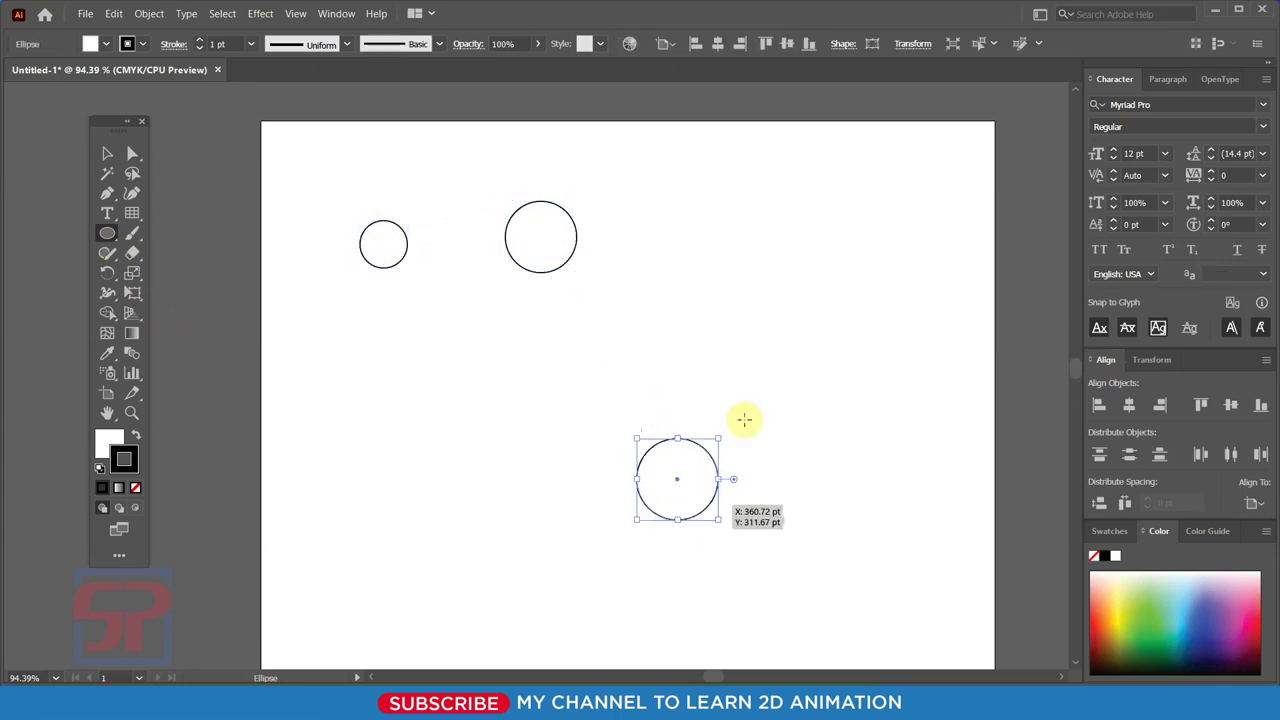
left_click_drag(783, 183, 829, 246)
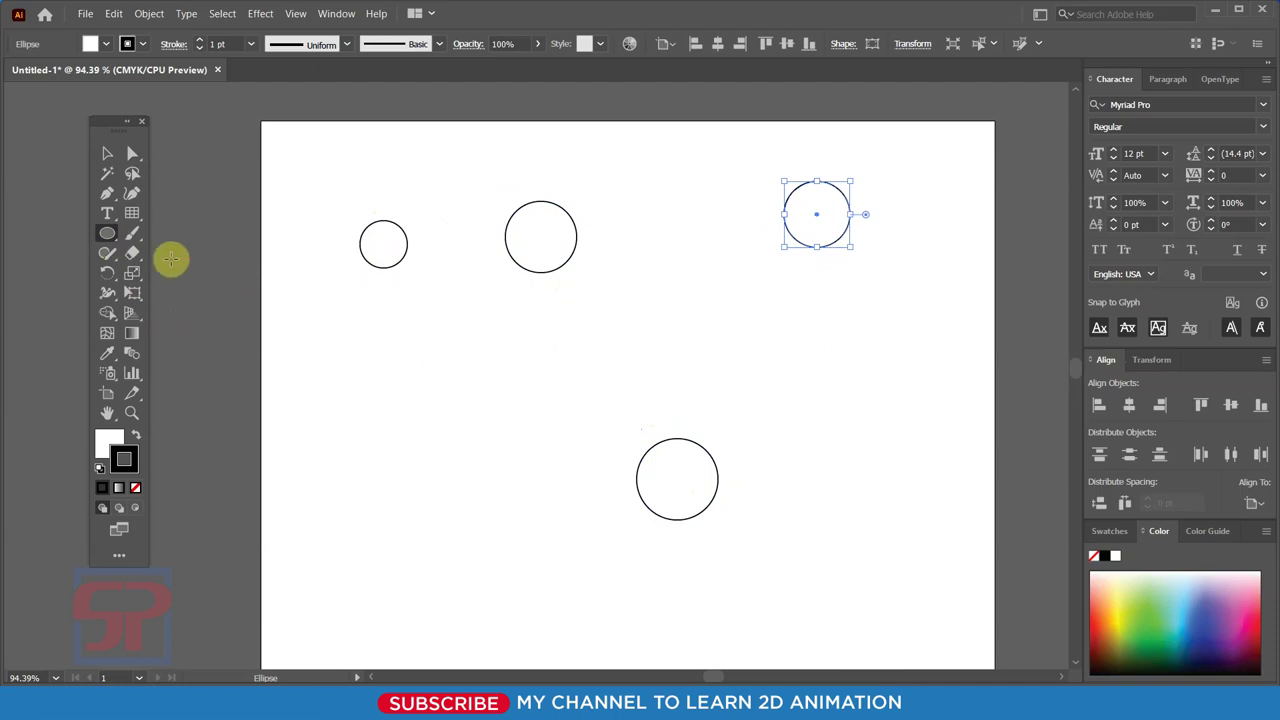
Draw six outlined squares of varying sizes with the Rectangle tool (M).
key("m")
left_click_drag(435, 348, 516, 428)
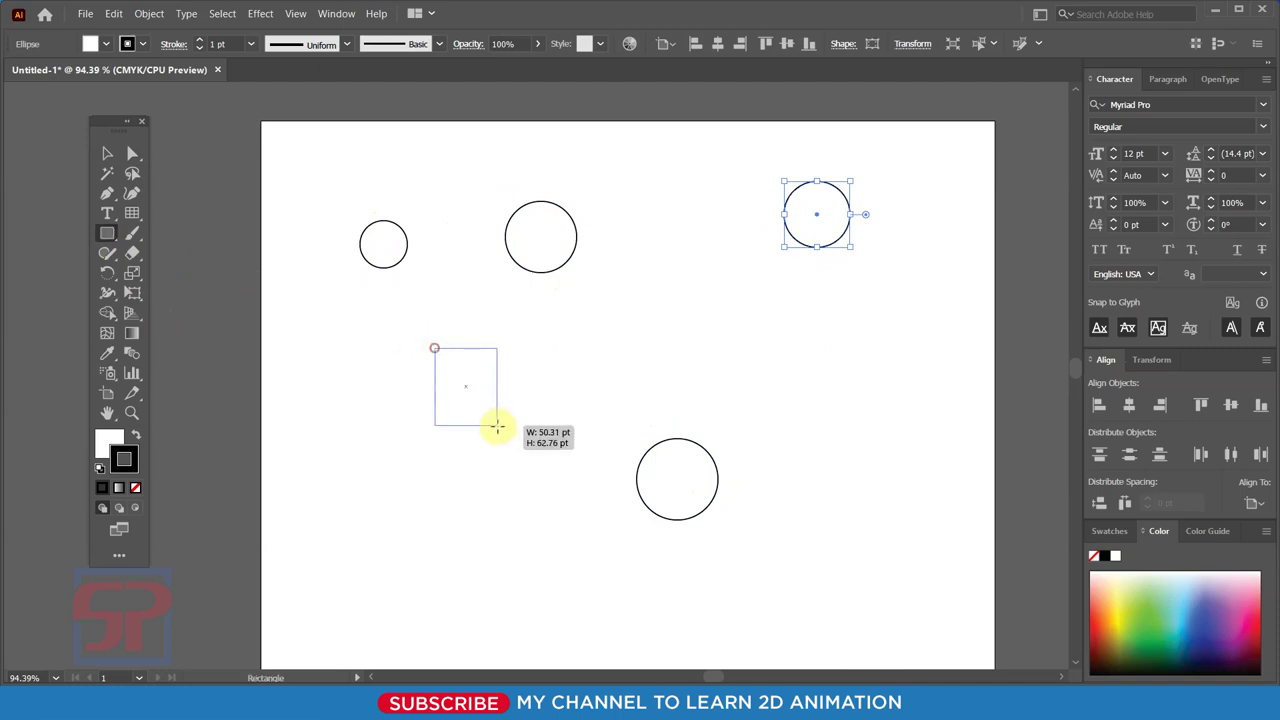
mouse_move(654, 262)
left_mouse_down()
mouse_move(690, 317)
mouse_move(741, 348)
left_mouse_up()
left_click_drag(859, 378, 927, 444)
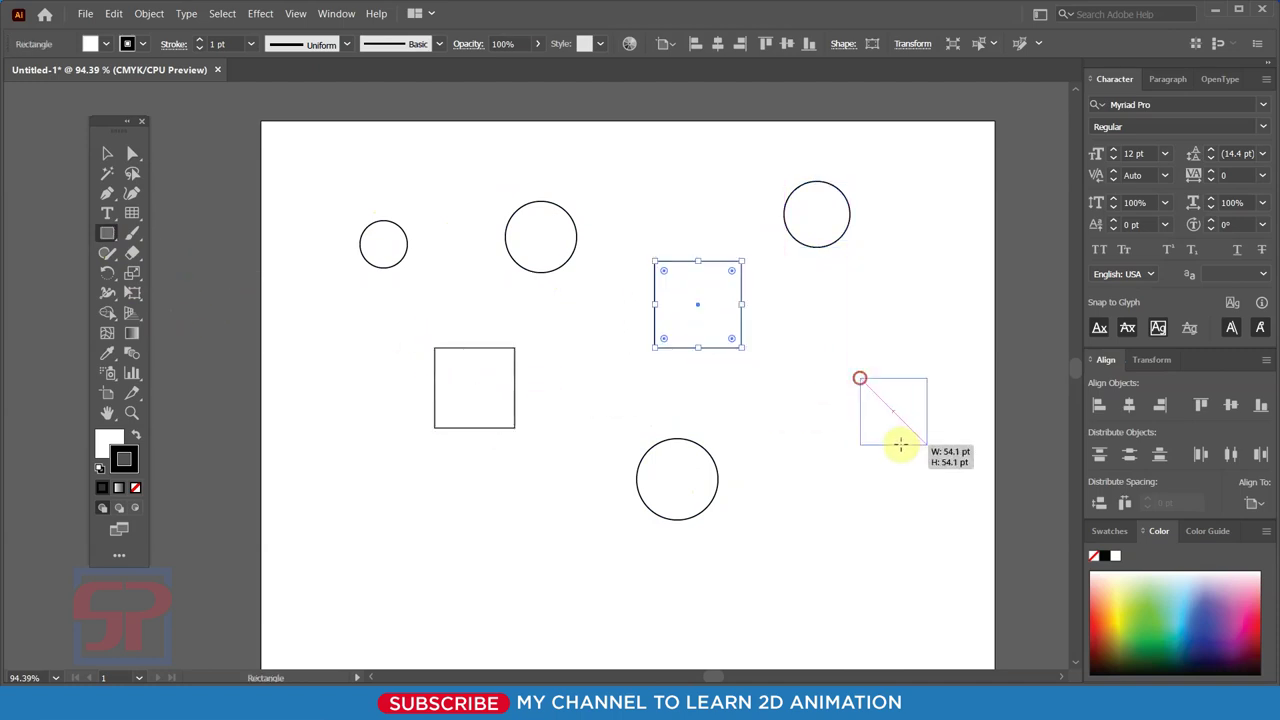
left_click_drag(540, 348, 620, 425)
left_click_drag(614, 129, 699, 214)
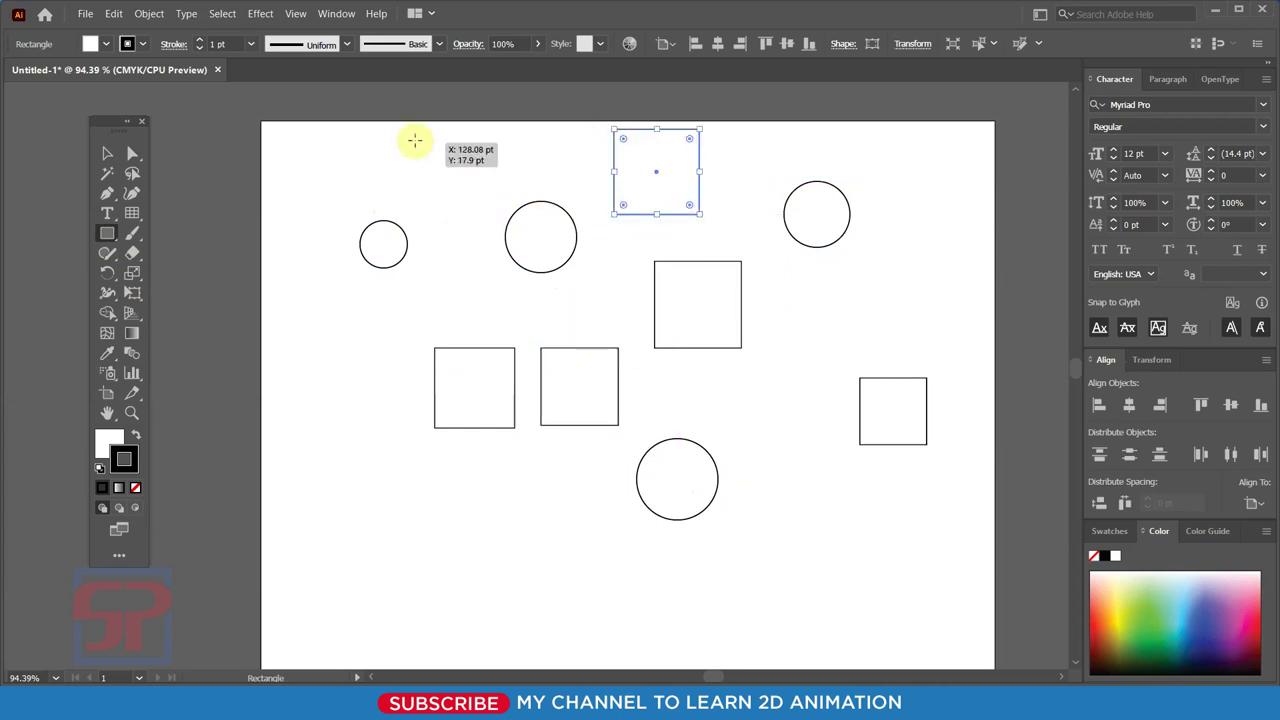
left_click_drag(412, 142, 472, 197)
Marquee-select all ten squares and circles and group them with Ctrl+G.
left_click(107, 153)
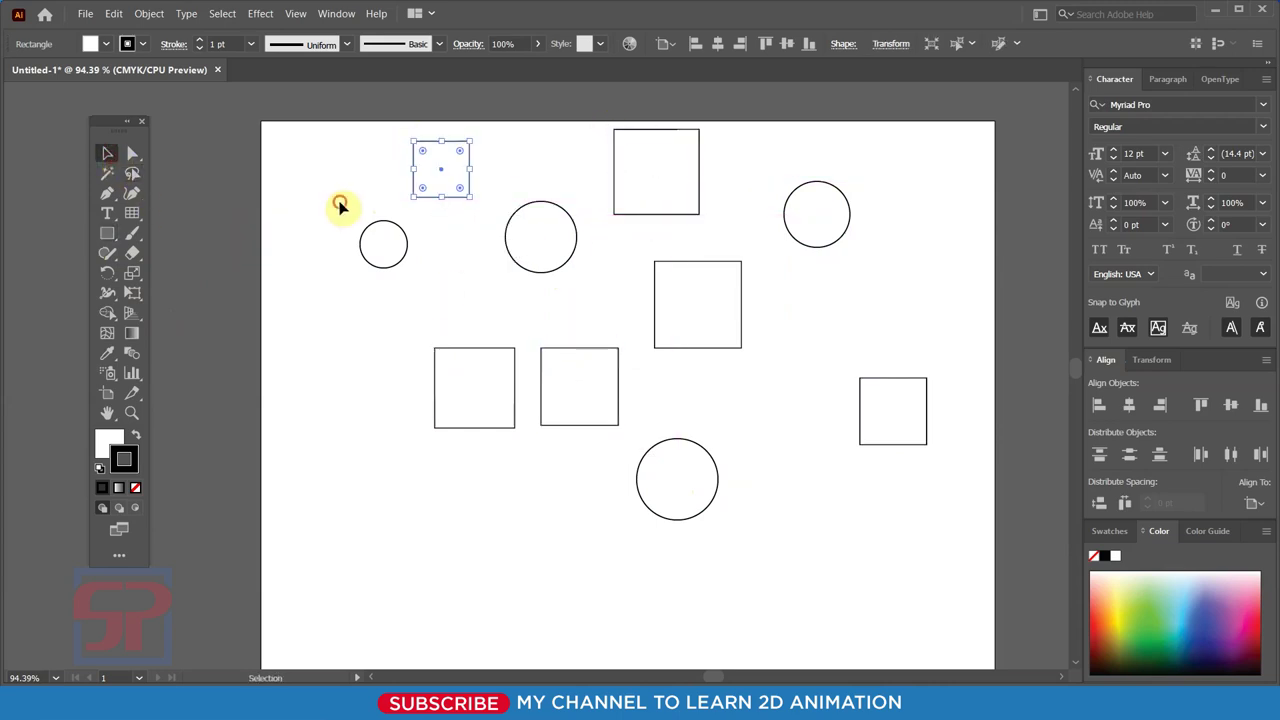
left_click(337, 205)
left_click_drag(309, 125, 970, 530)
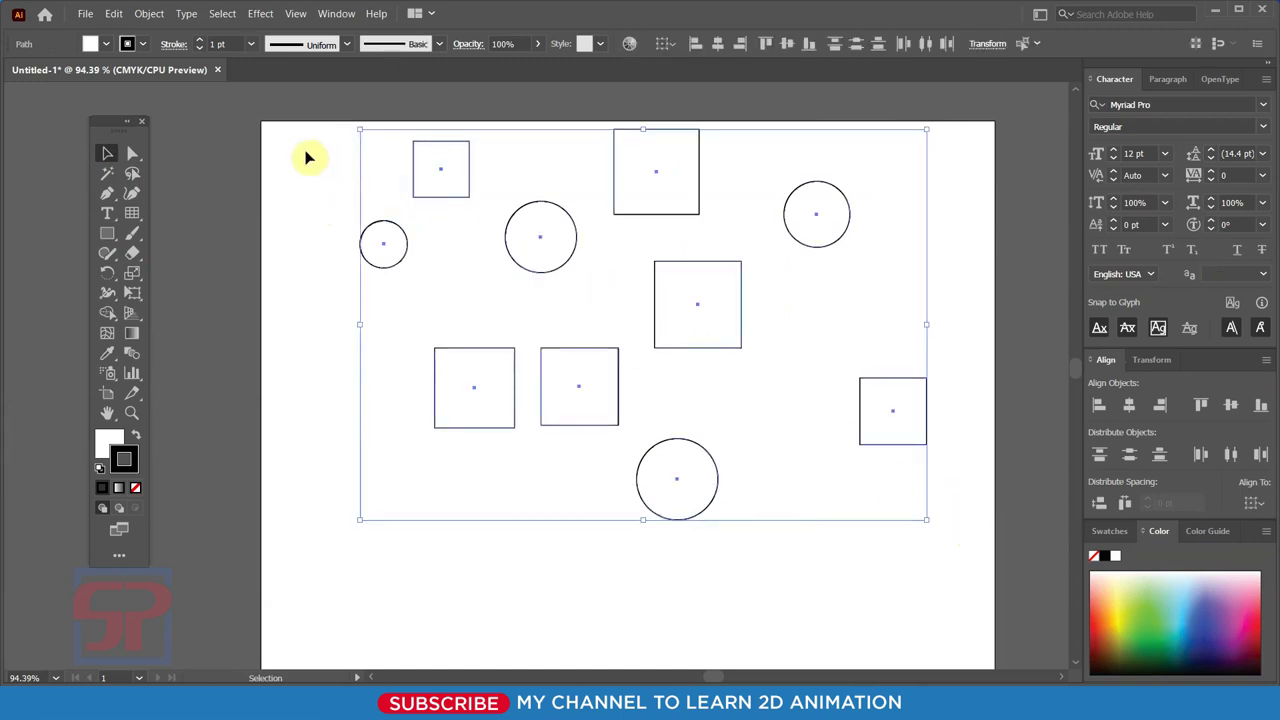
left_click_drag(300, 122, 994, 548)
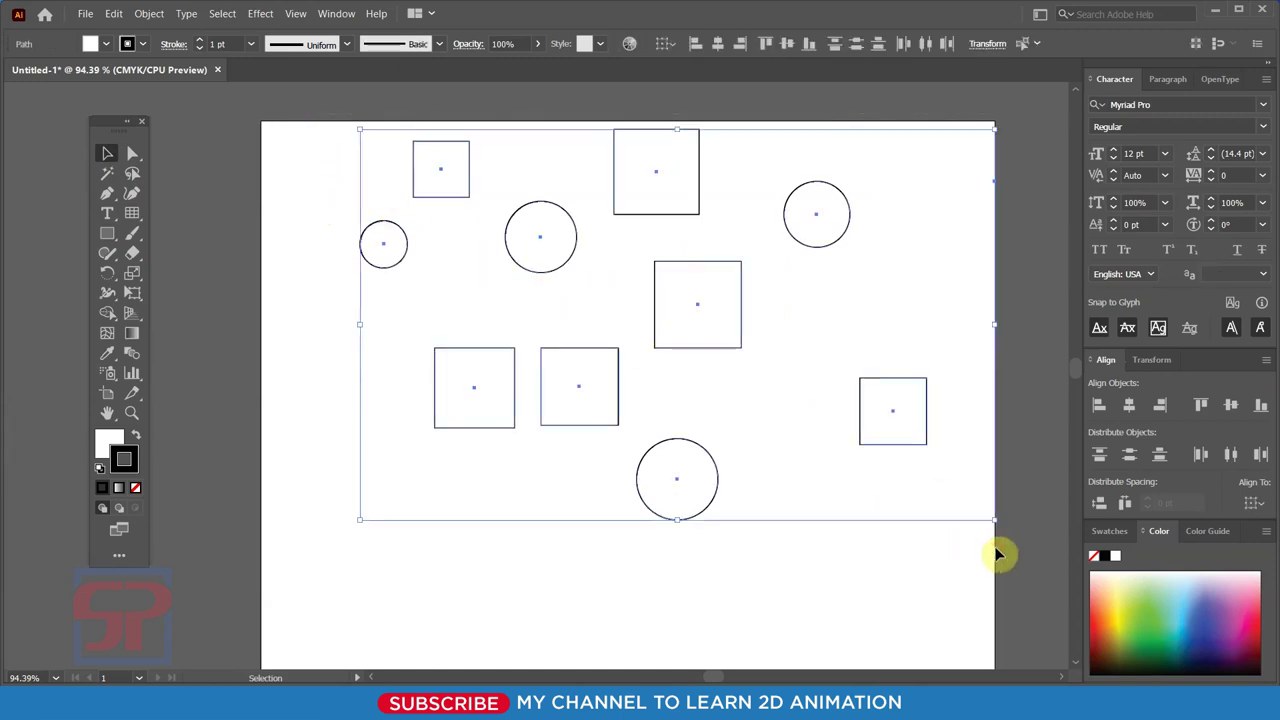
key("a")
key("ctrl+g")
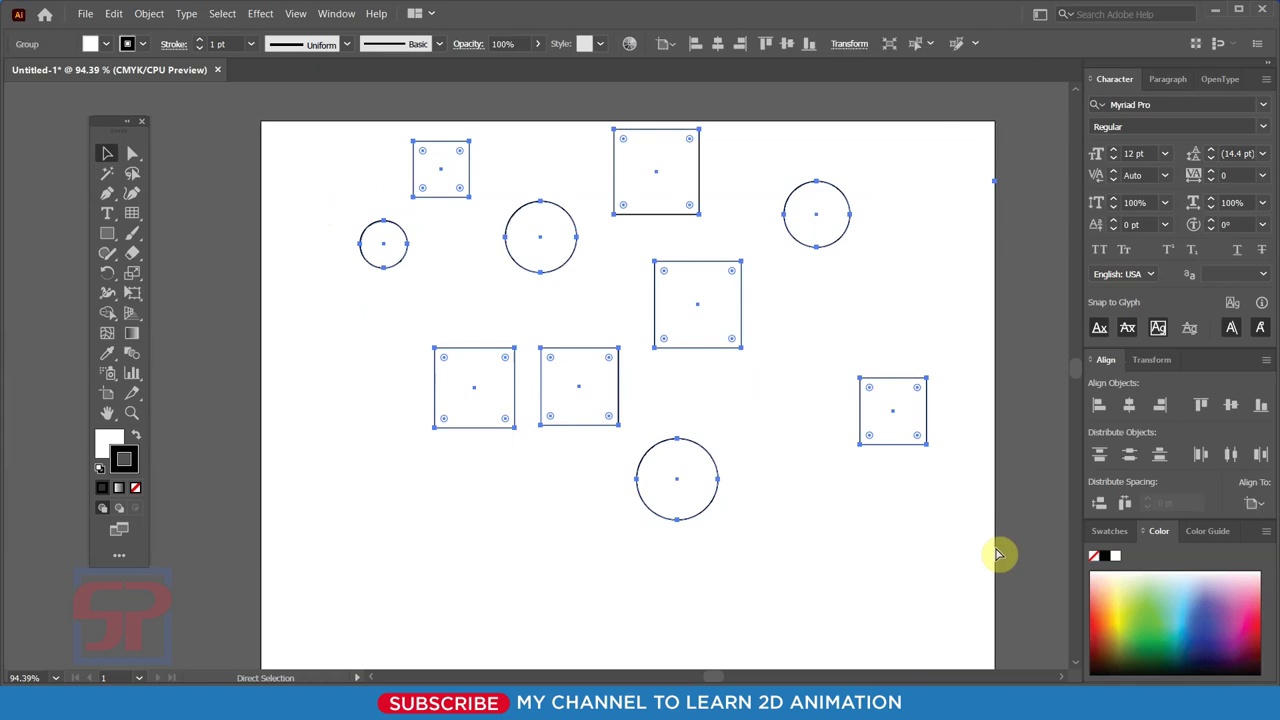
Nudge the whole group slightly down and left, then deselect it.
key("v")
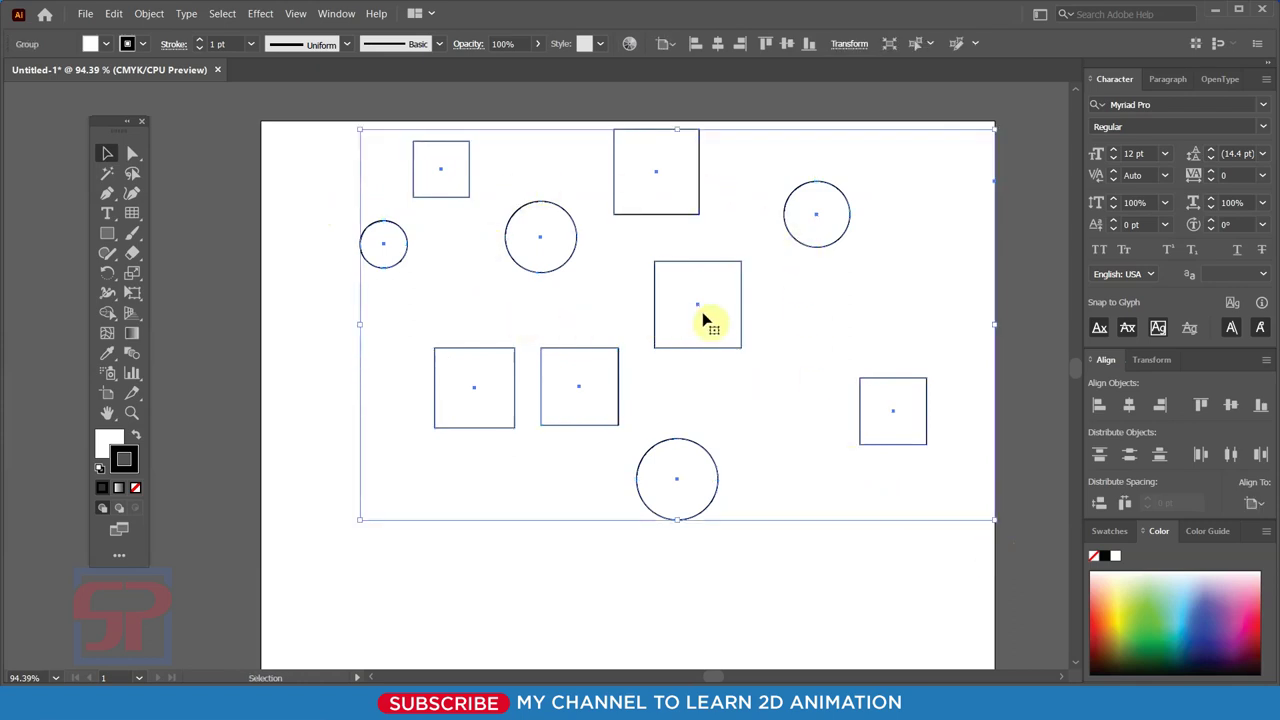
mouse_move(706, 320)
left_mouse_down()
mouse_move(676, 336)
mouse_move(660, 372)
mouse_move(650, 330)
left_mouse_up()
left_click(847, 140)
mouse_move(793, 262)
left_mouse_down()
mouse_move(809, 403)
mouse_move(767, 273)
left_mouse_up()
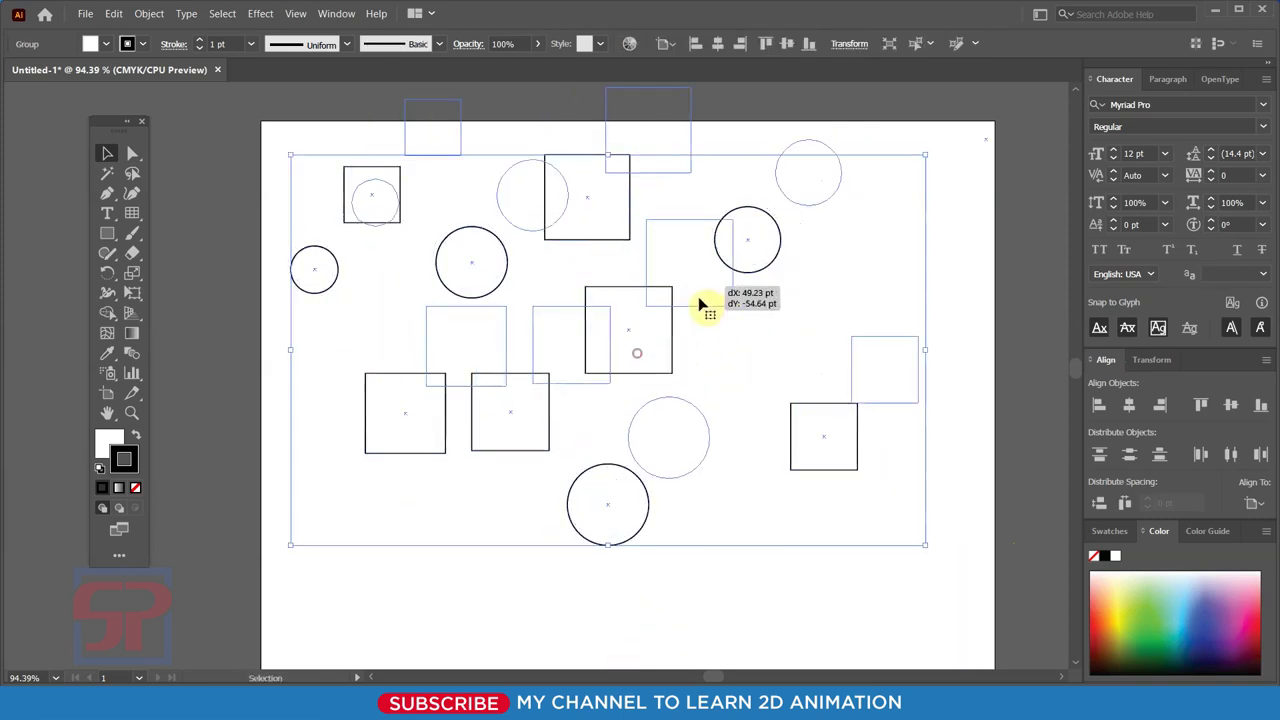
mouse_move(642, 366)
left_mouse_down()
mouse_move(621, 403)
mouse_move(551, 391)
mouse_move(708, 423)
mouse_move(678, 310)
left_mouse_up()
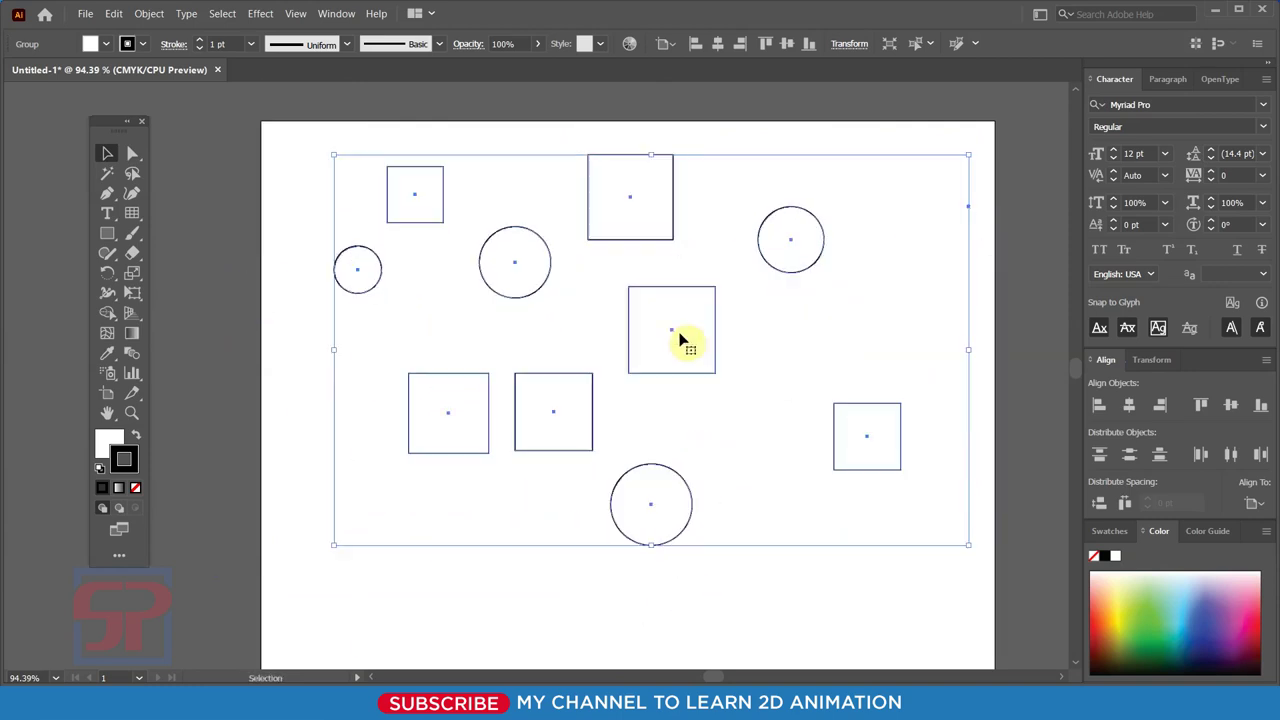
left_click(291, 154)
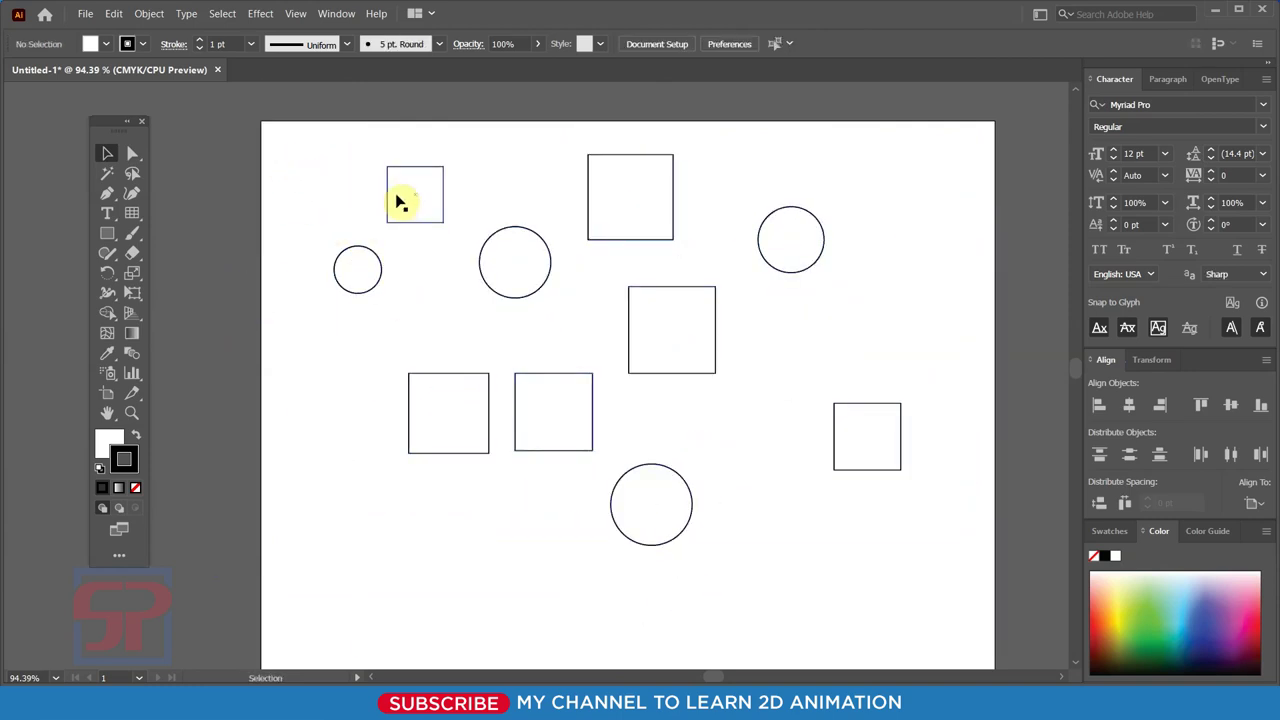
With Direct Selection, pick the squares and circles one at a time.
key("a")
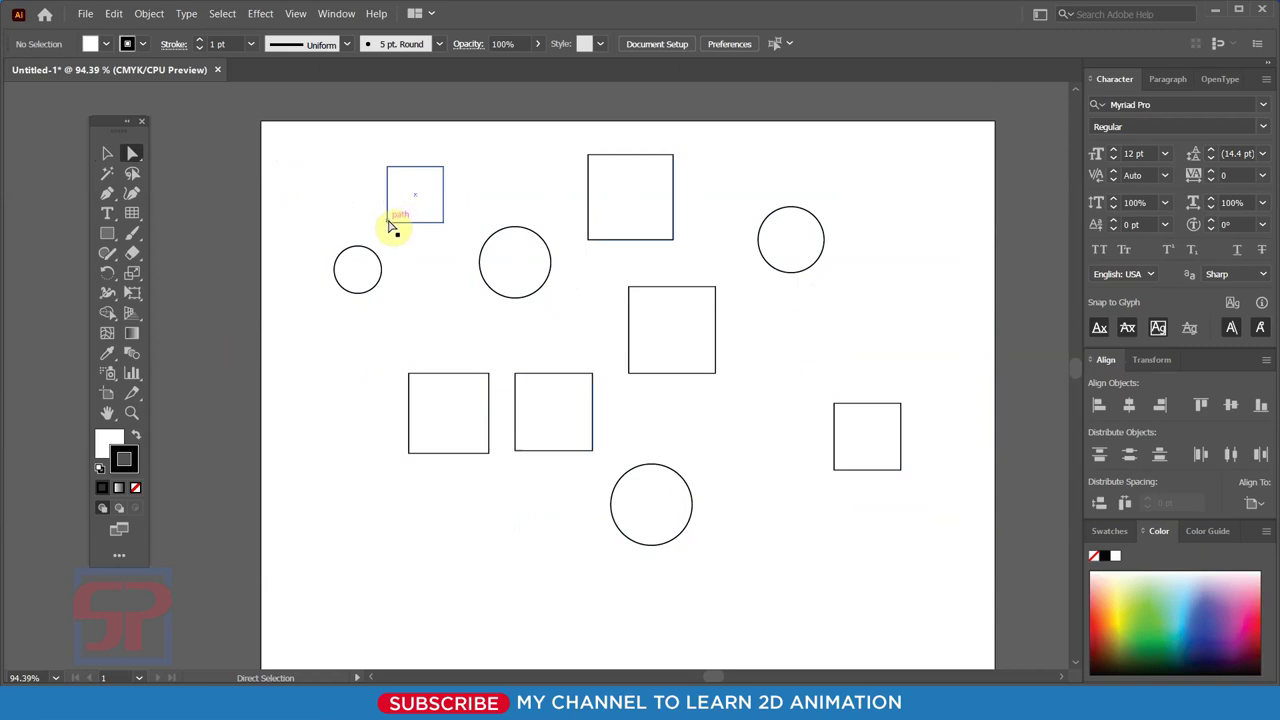
left_click(414, 206)
left_click(628, 206)
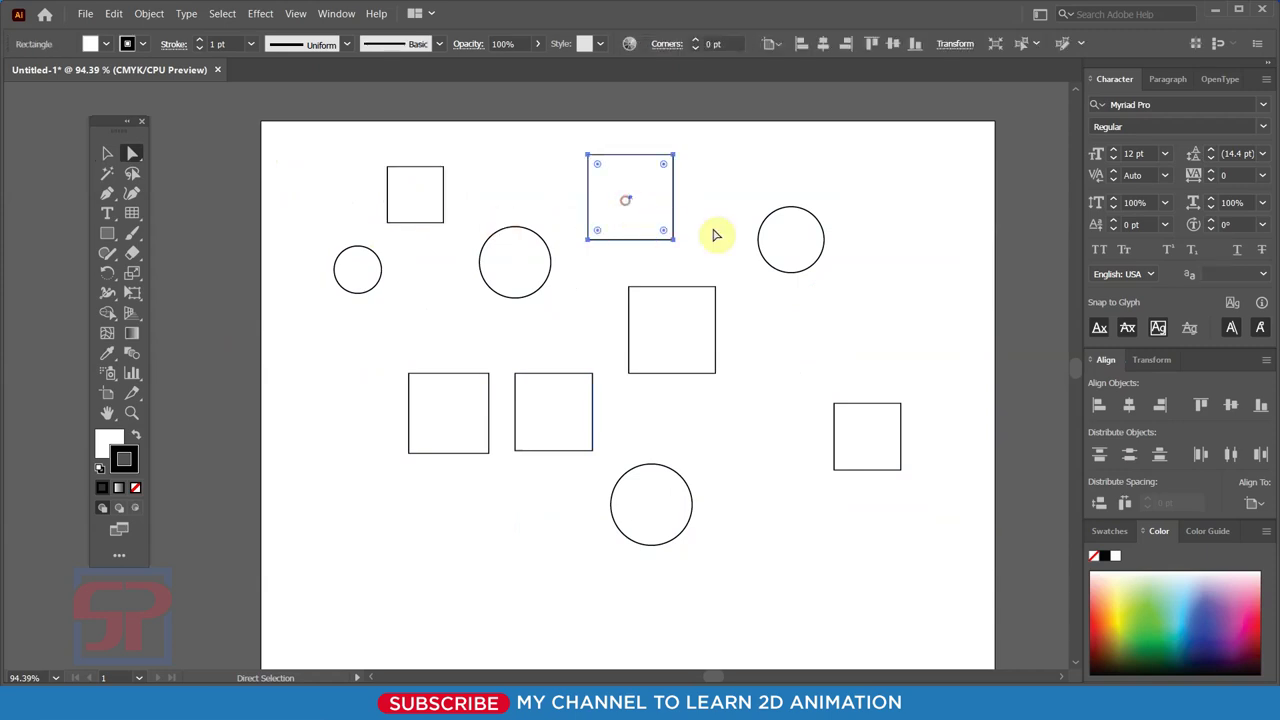
left_click(783, 240)
left_click(671, 346)
left_click(663, 509)
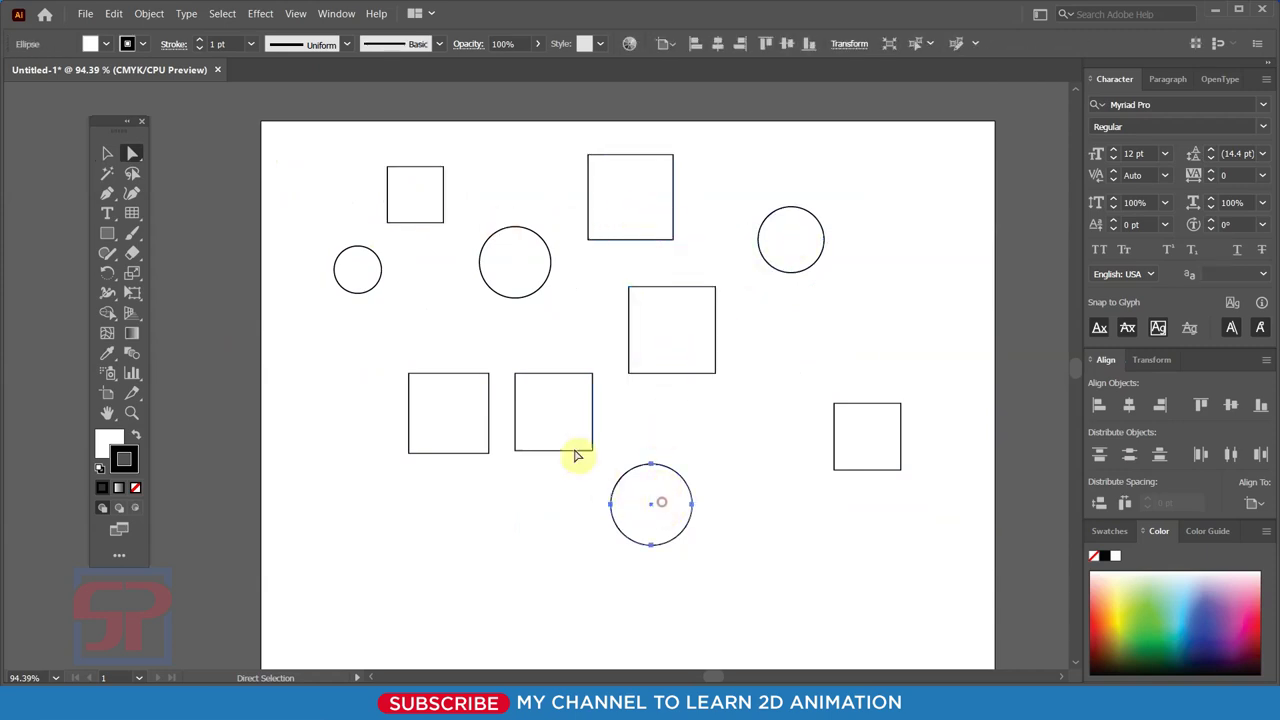
left_click(575, 450)
left_click(475, 443)
Drag the small top-left square's bottom-right corner outward to form a trapezoid.
left_click(358, 280)
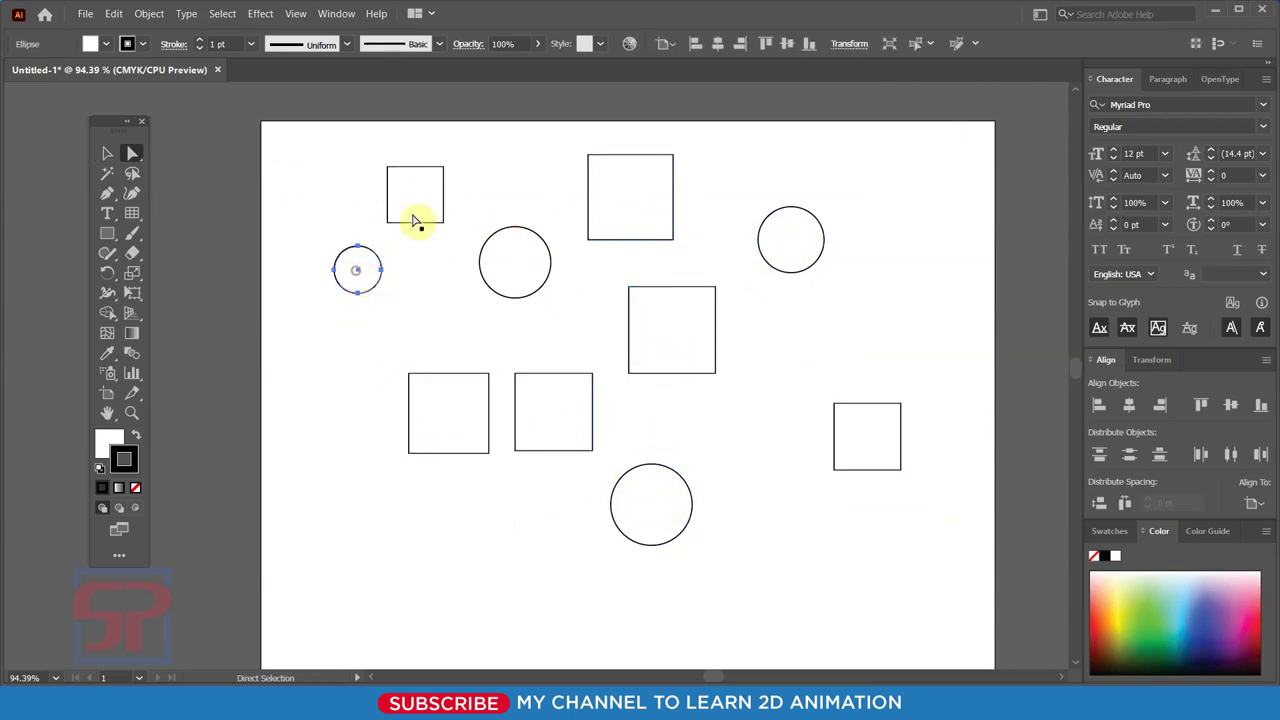
left_click(419, 203)
mouse_move(446, 233)
left_mouse_down()
mouse_move(463, 293)
mouse_move(480, 196)
mouse_move(538, 155)
mouse_move(524, 237)
left_mouse_up()
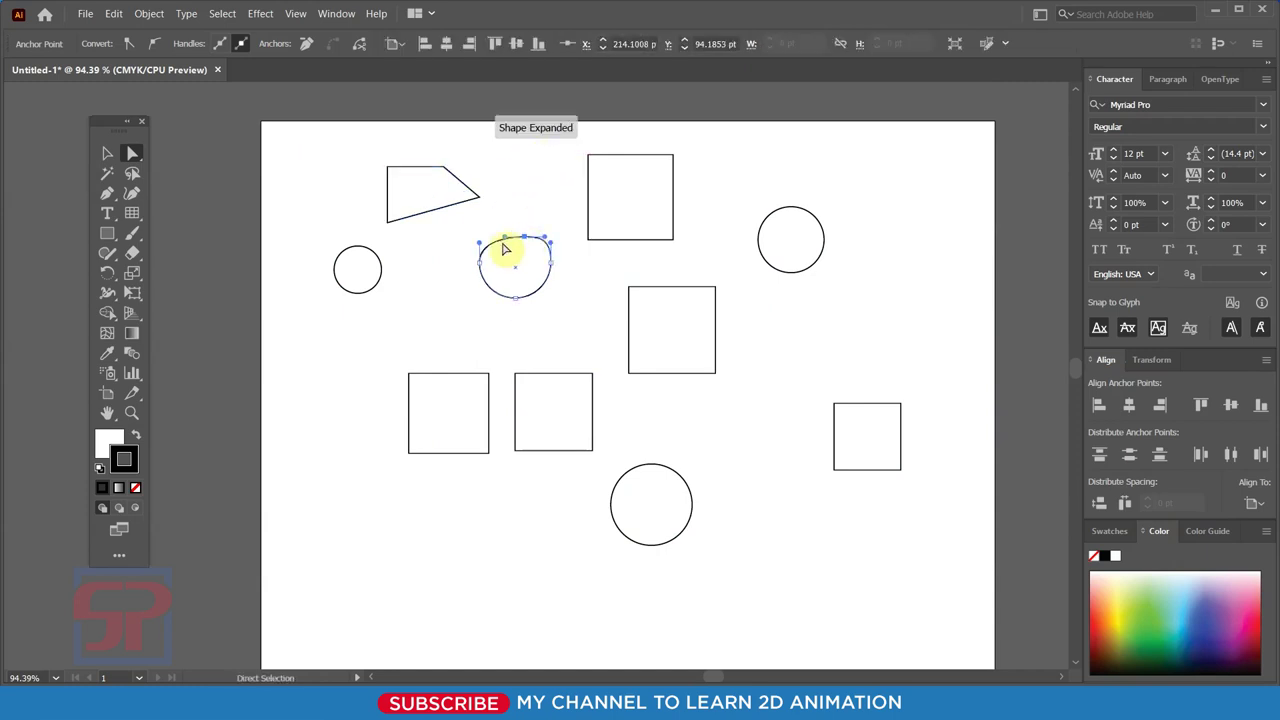
Shift the whole group of shapes slightly up and left.
left_click(386, 223)
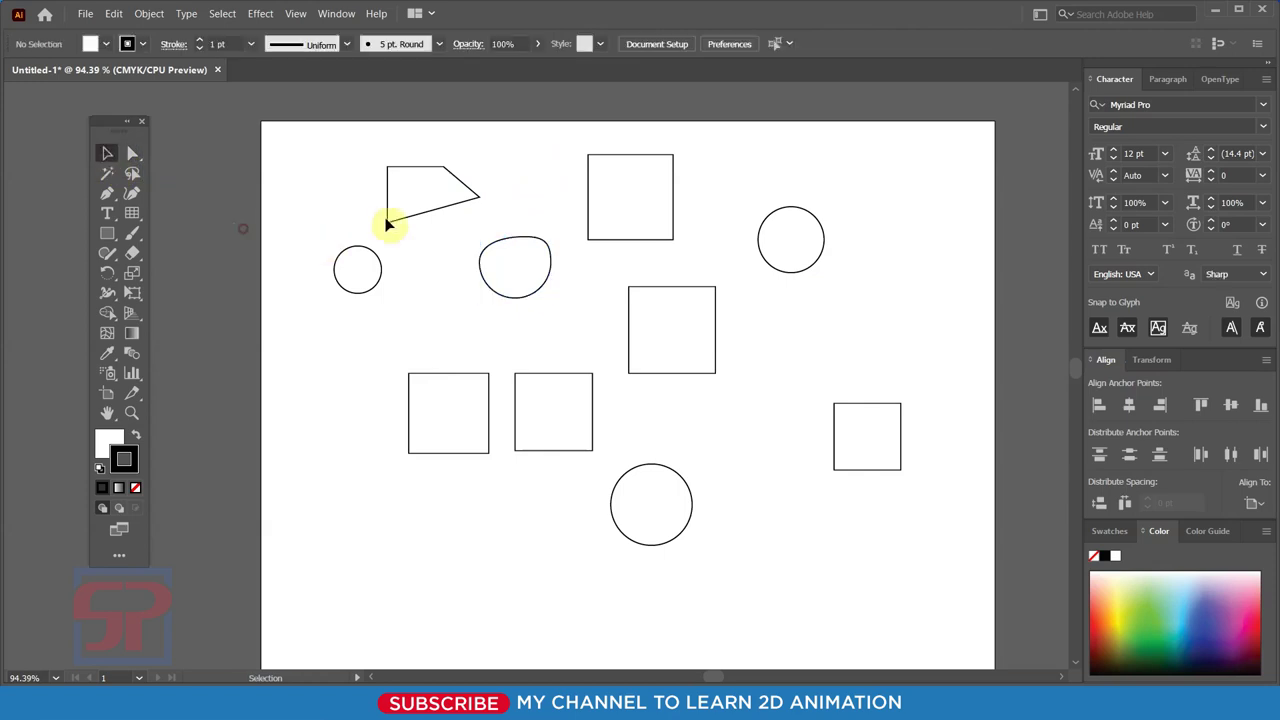
left_click(429, 206)
mouse_move(420, 191)
left_mouse_down()
mouse_move(436, 318)
mouse_move(392, 218)
mouse_move(421, 183)
left_mouse_up()
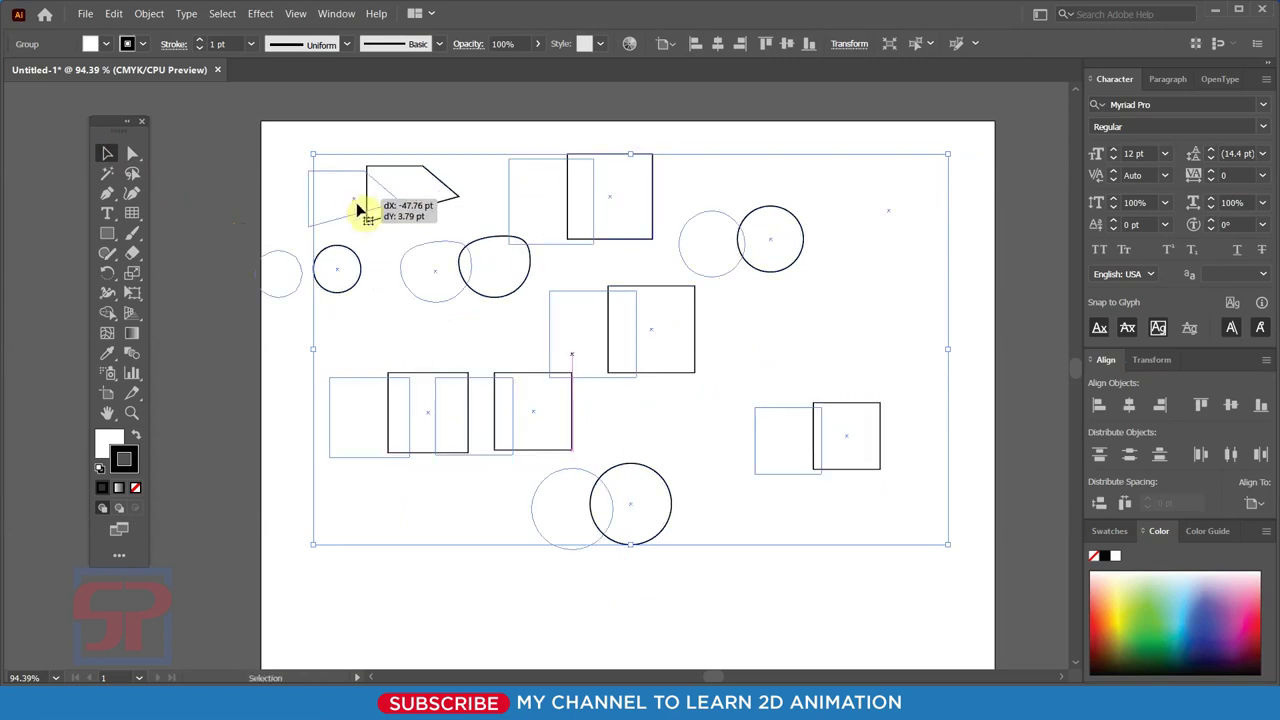
Switch to the Group Selection Tool and select the blob on its own.
left_click(133, 155)
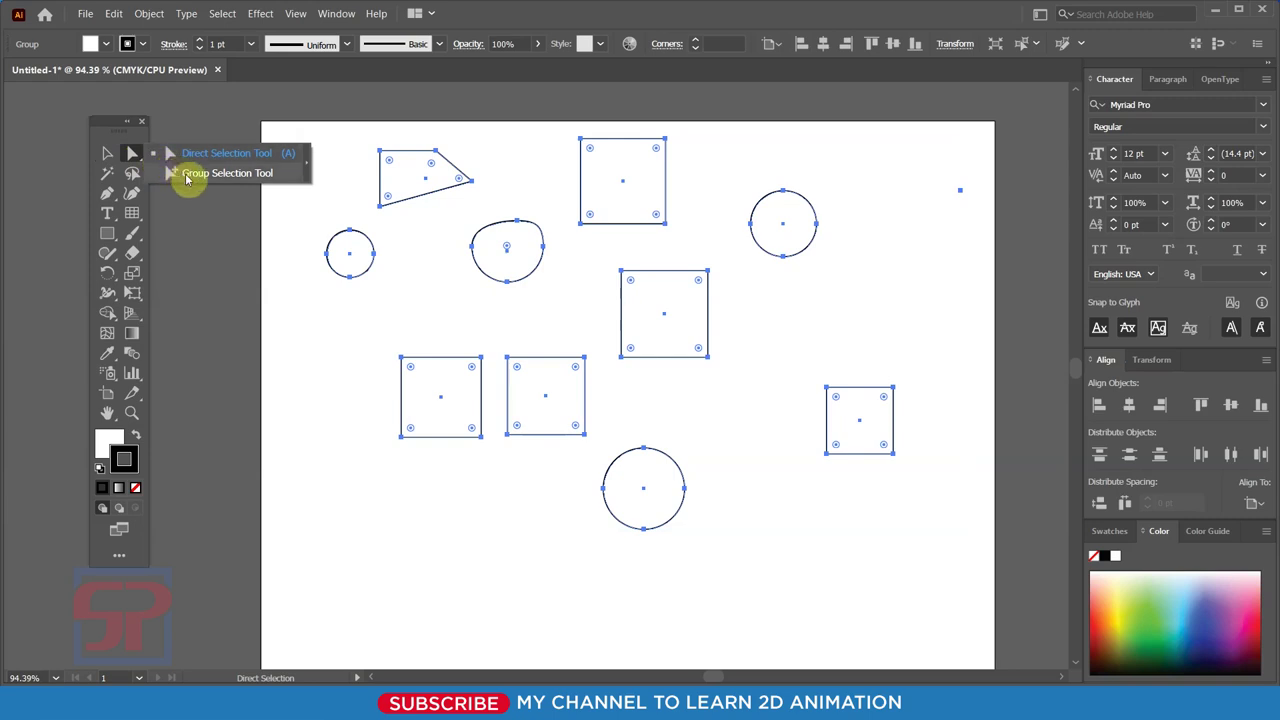
left_click_drag(135, 158, 190, 177)
left_click(486, 294)
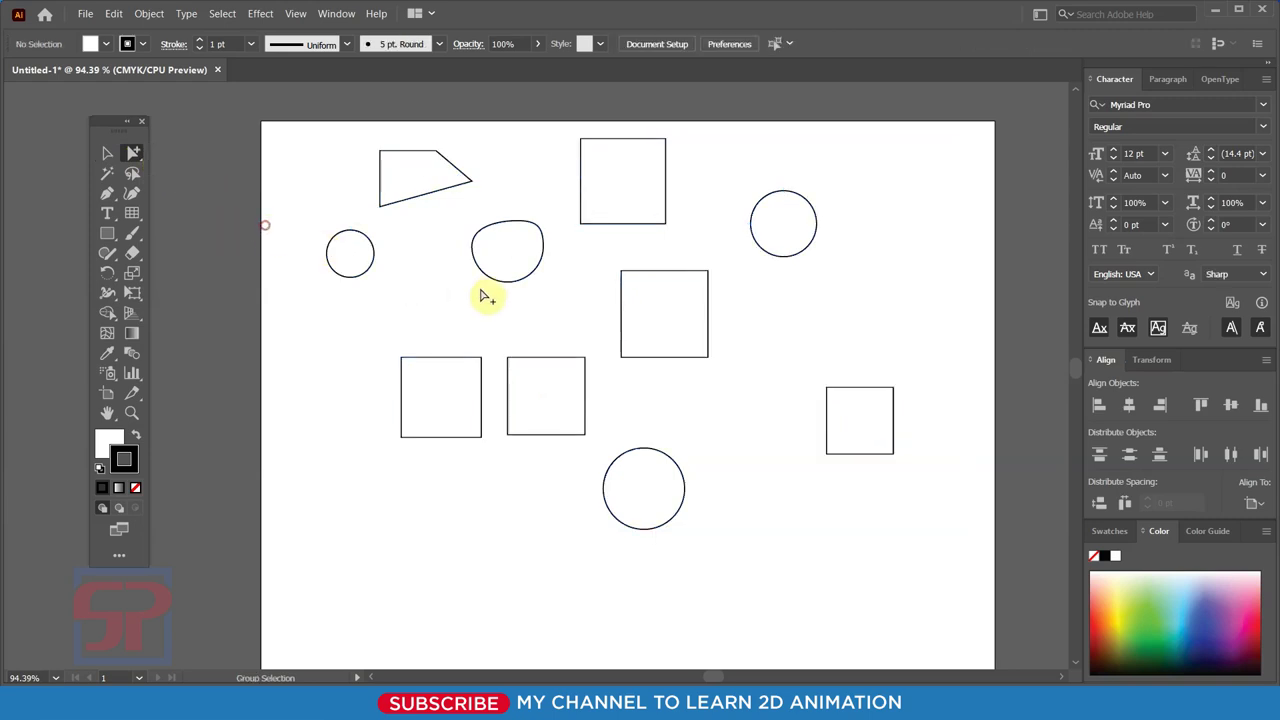
left_click(508, 246)
Move the right, middle and left squares and the bottom circle to new spots.
left_click(646, 177)
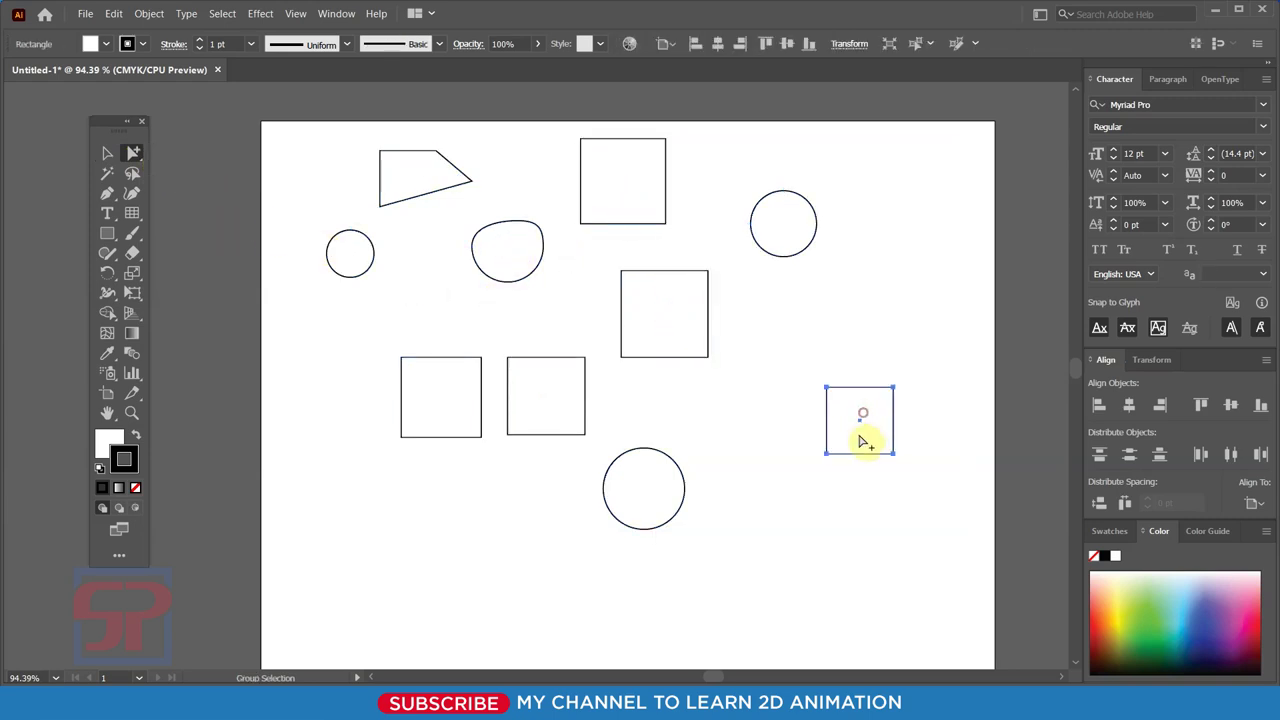
mouse_move(857, 410)
left_mouse_down()
mouse_move(837, 305)
mouse_move(742, 369)
mouse_move(845, 420)
left_mouse_up()
left_click_drag(678, 338, 734, 354)
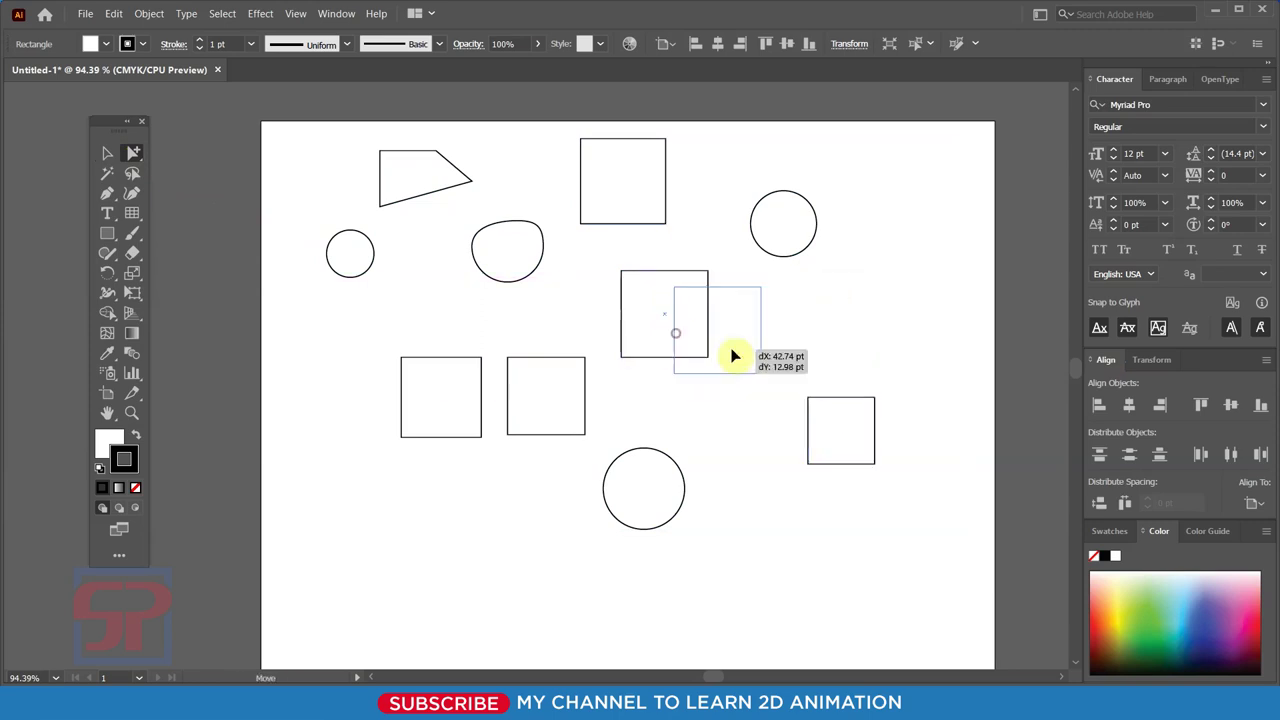
left_click_drag(557, 403, 557, 346)
left_click_drag(461, 393, 405, 432)
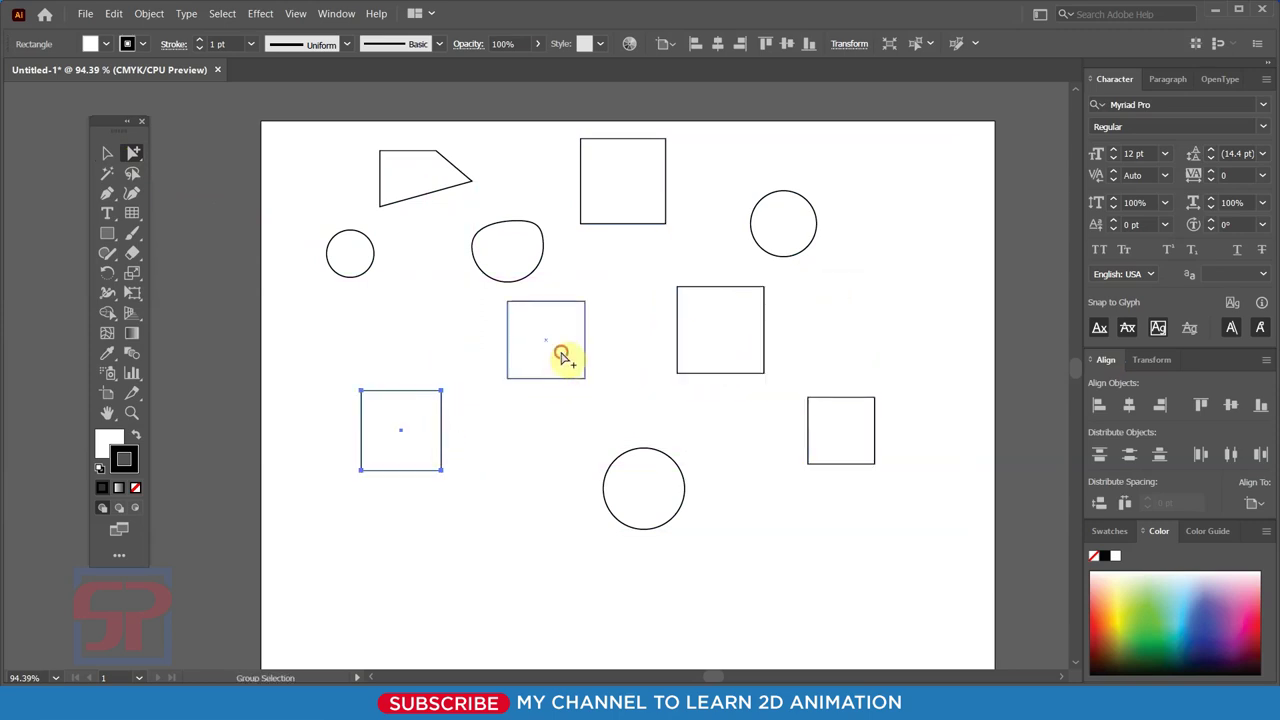
left_click_drag(566, 357, 574, 356)
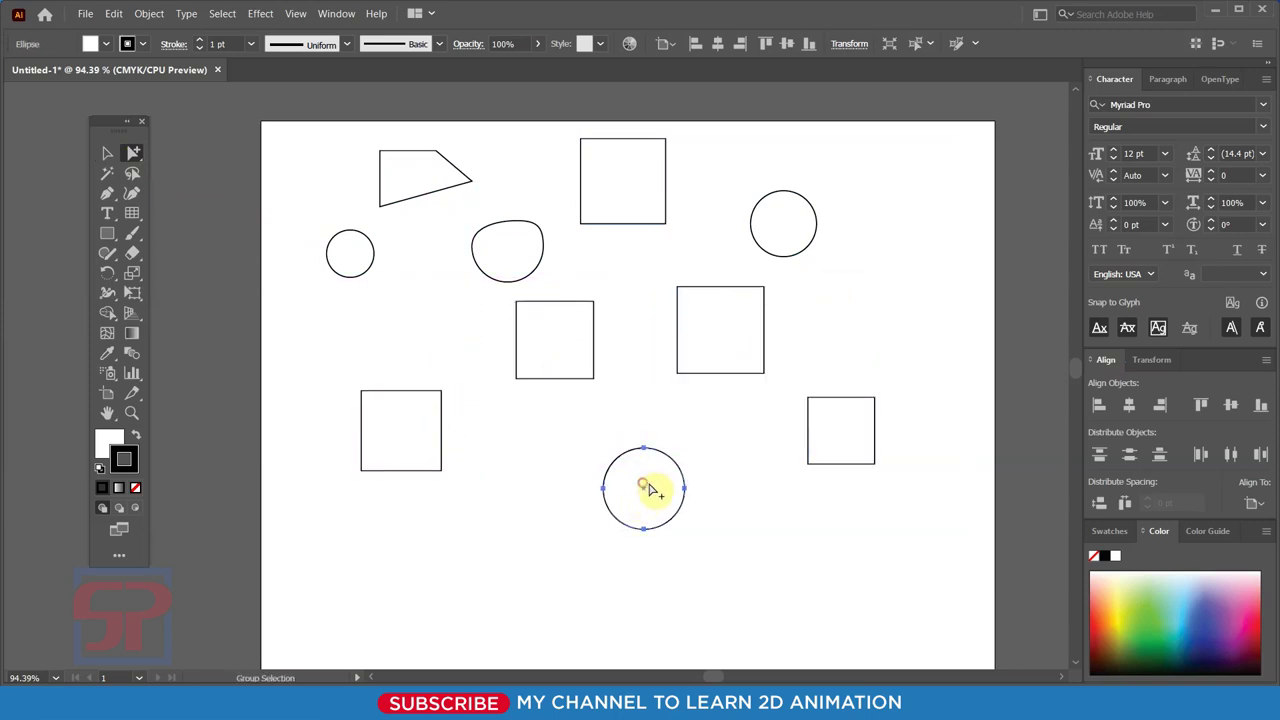
left_click_drag(650, 489, 707, 470)
Readjust the squares and bottom circle, lowering the right and top squares slightly.
left_click_drag(563, 354, 547, 427)
left_click_drag(407, 432, 406, 390)
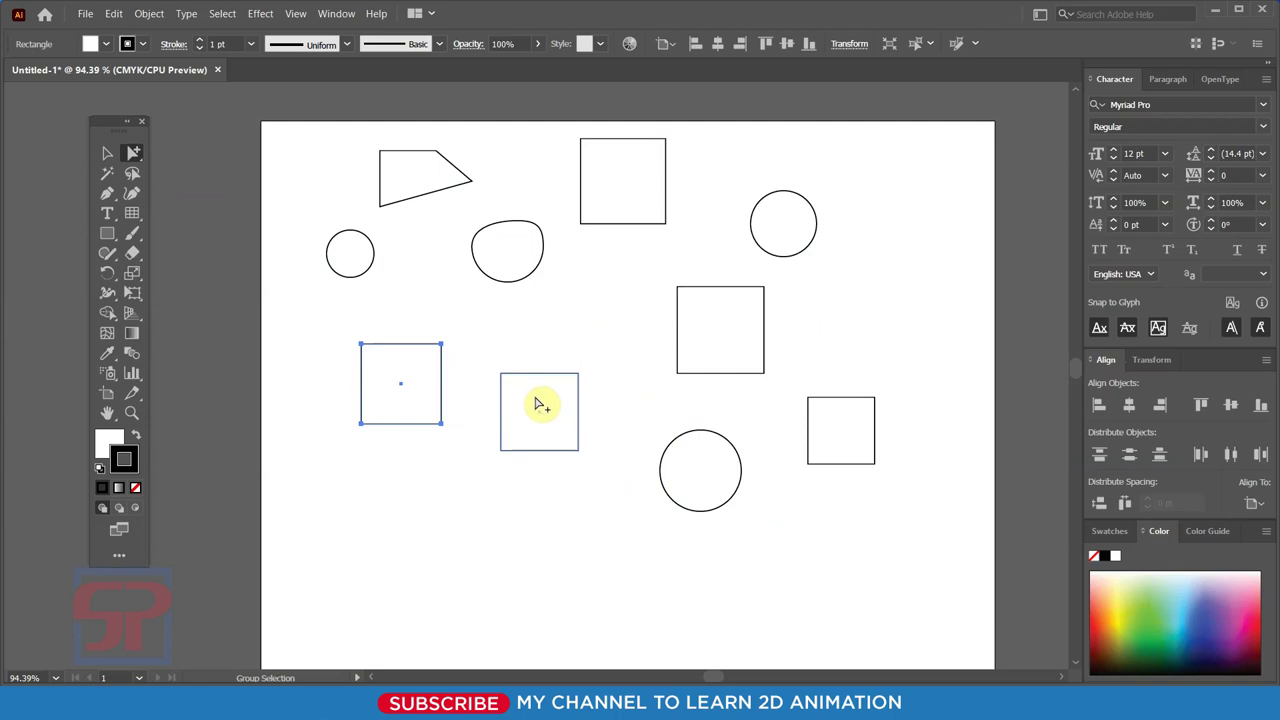
left_click_drag(541, 420, 557, 370)
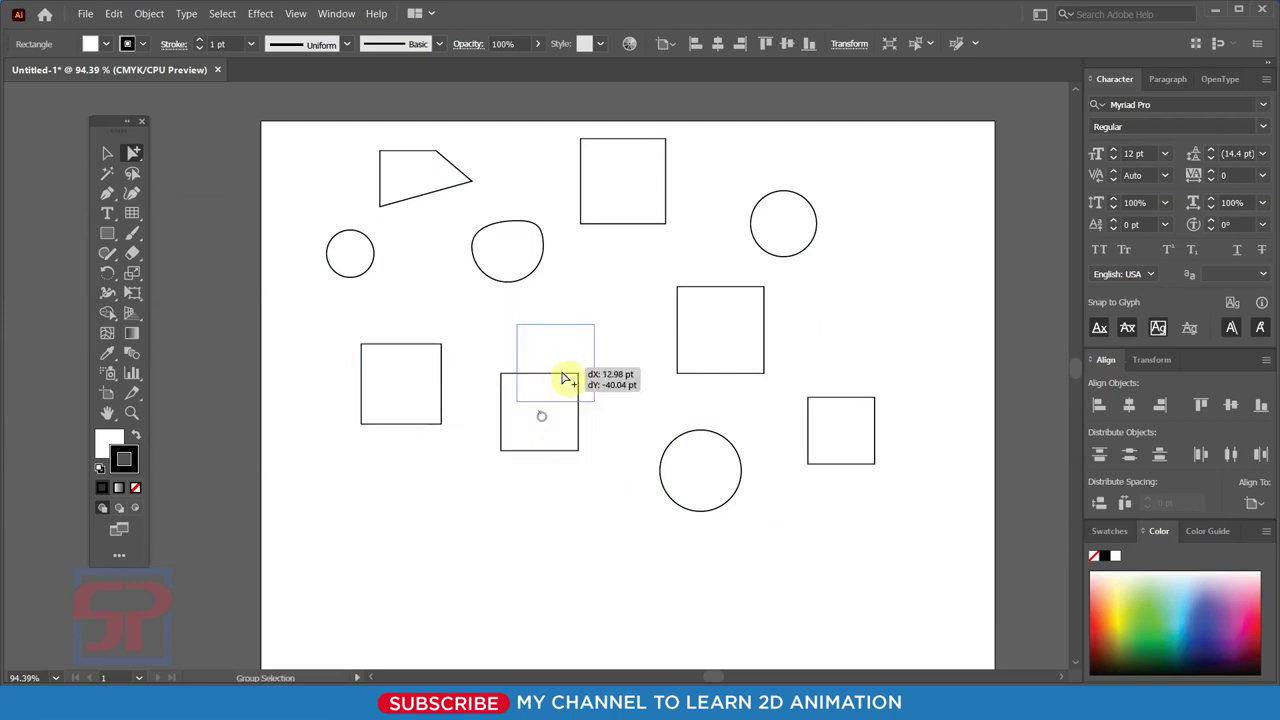
left_click_drag(428, 366, 428, 433)
left_click_drag(689, 476, 644, 487)
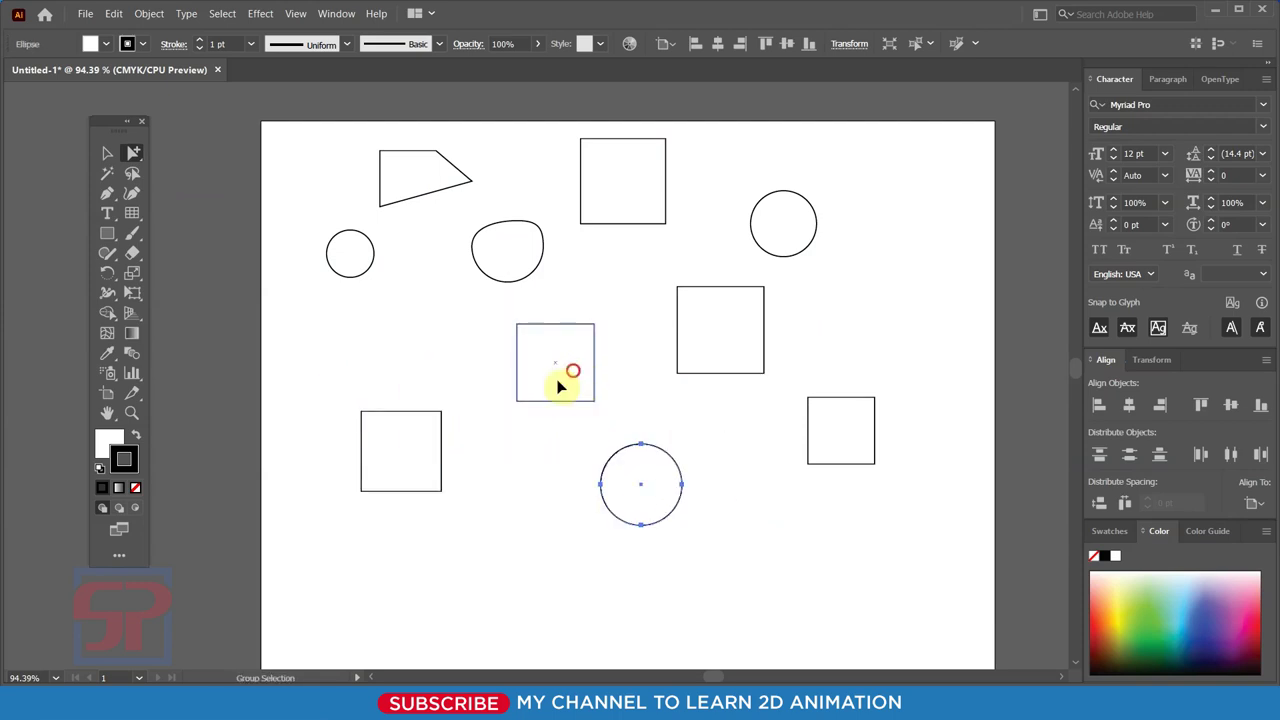
left_click_drag(557, 380, 523, 403)
left_click_drag(743, 363, 749, 408)
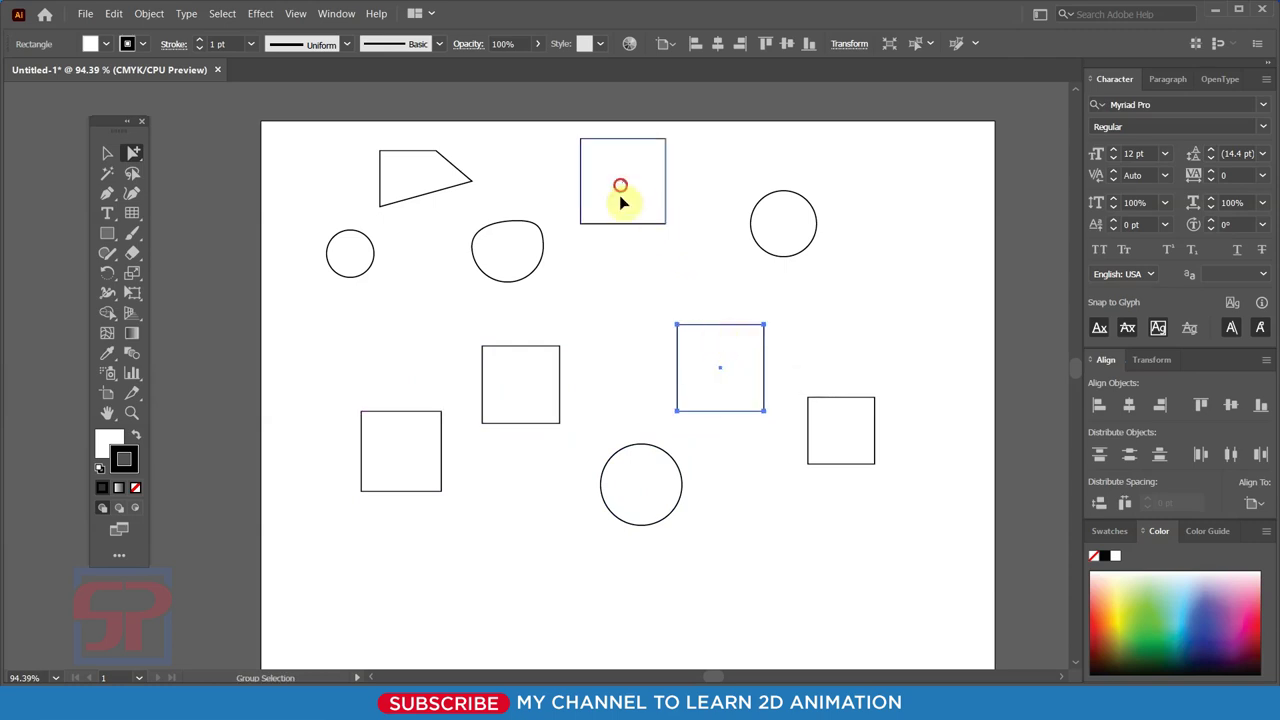
left_click_drag(619, 190, 622, 209)
Select all, reselect the top middle square, and undo the last two moves.
key("ctrl+a")
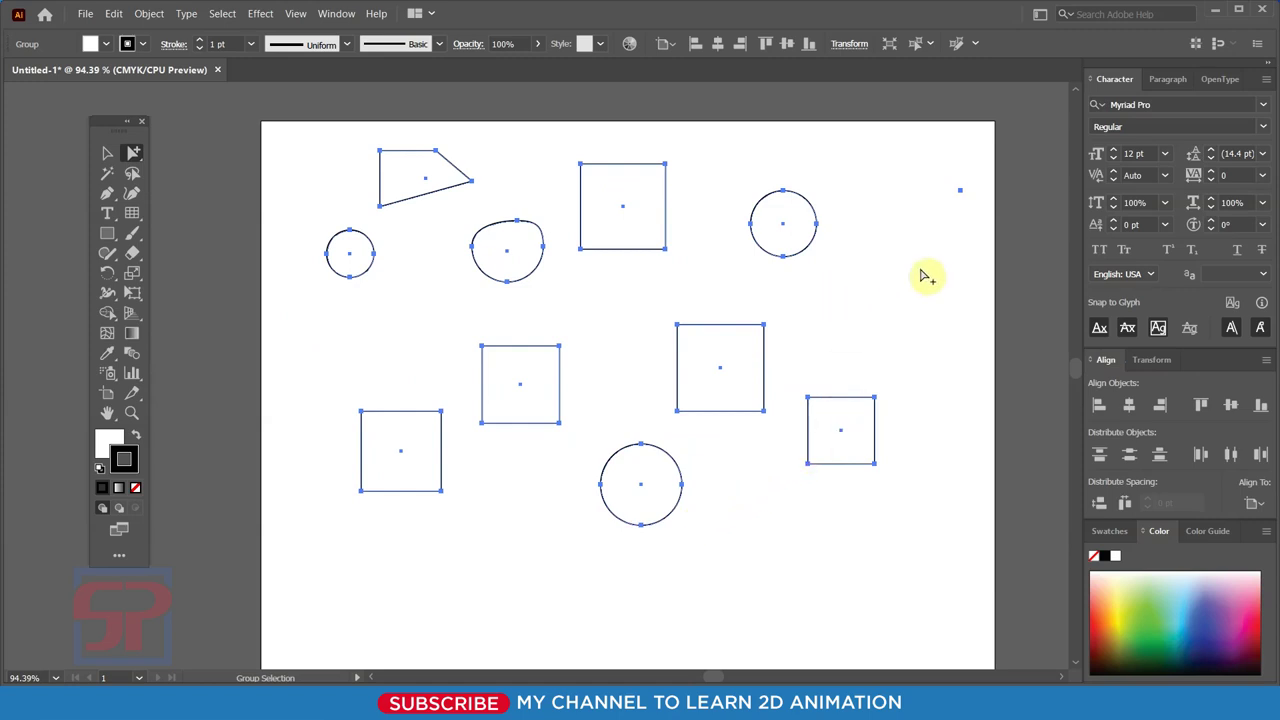
left_click(735, 254)
left_click(620, 212)
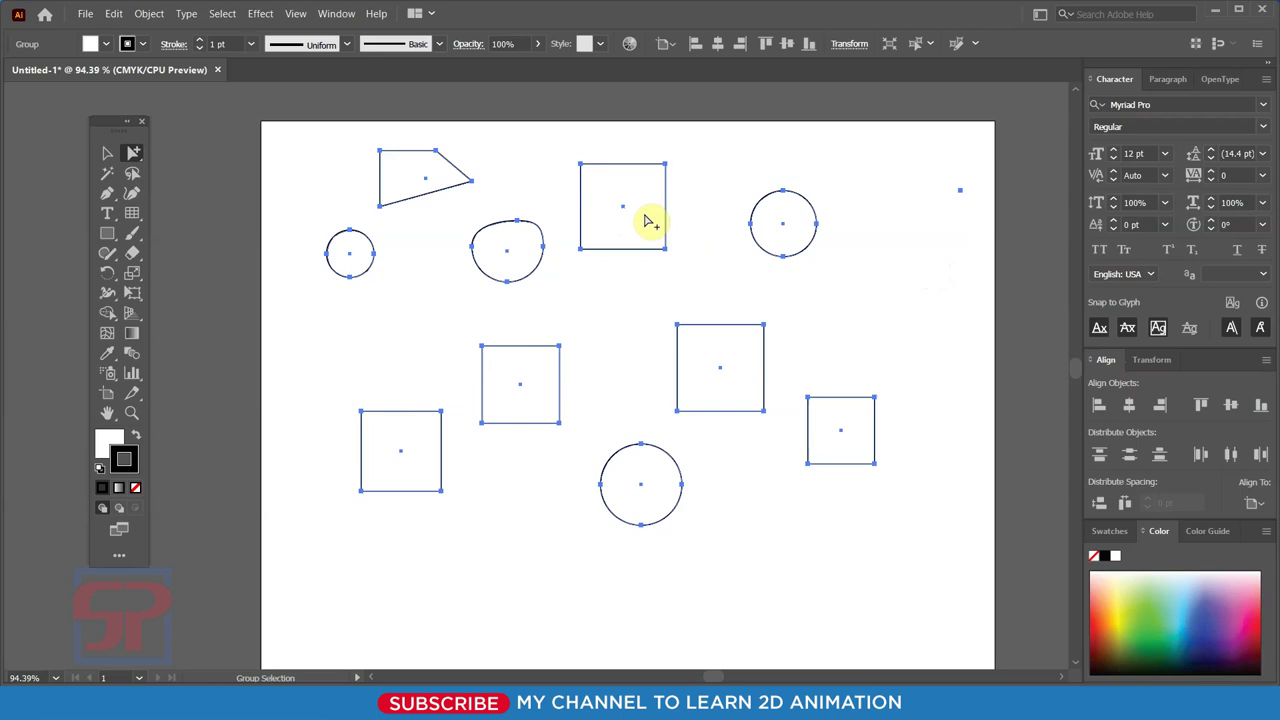
key("ctrl+z")
key("ctrl+z")
key("ctrl+z")
key("ctrl+z")
key("ctrl+z")
key("ctrl+z")
key("ctrl+z")
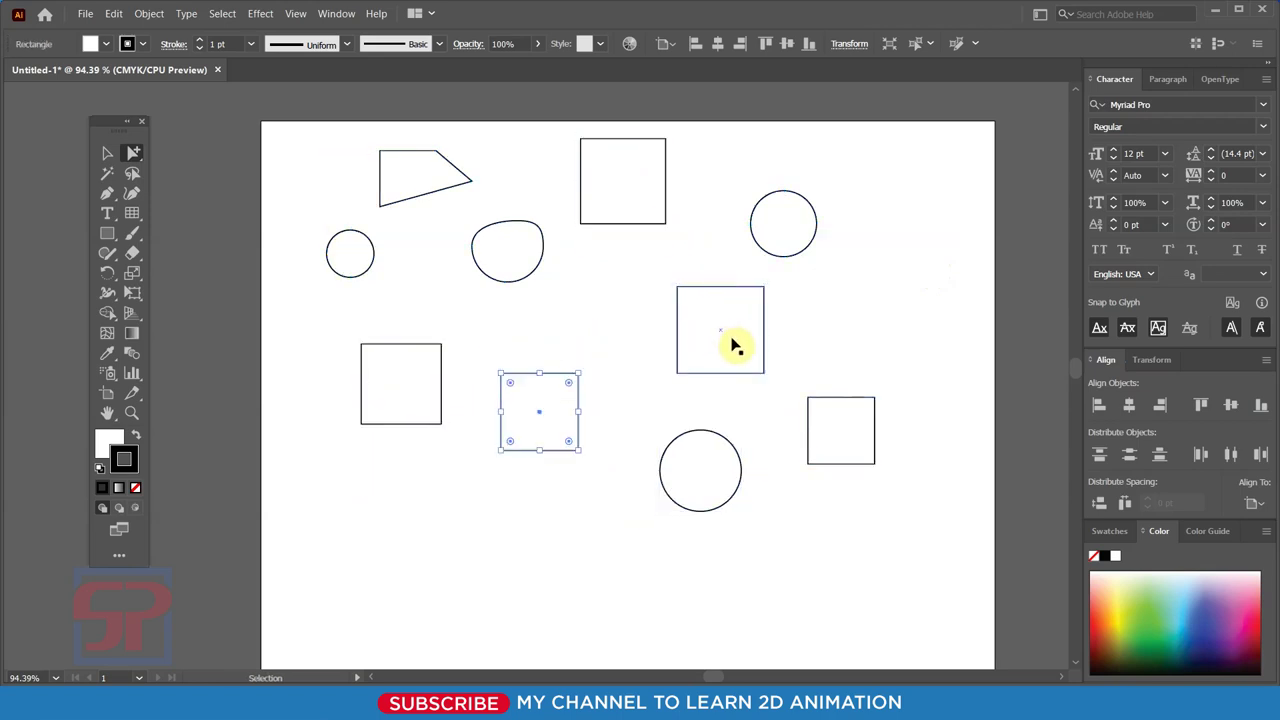
key("ctrl+z")
key("ctrl+z")
Ungroup the shapes from the right-click menu with the Selection tool.
left_click(491, 169)
left_click(628, 175)
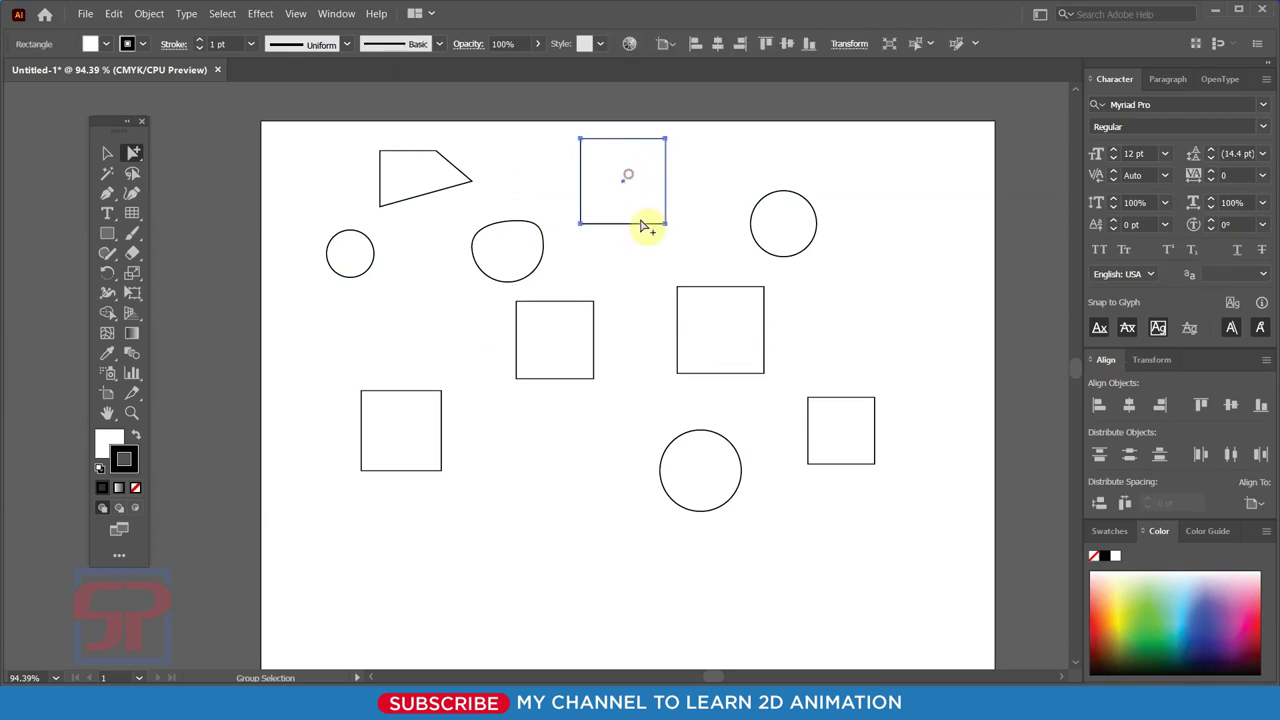
left_click(107, 152)
left_click(313, 196)
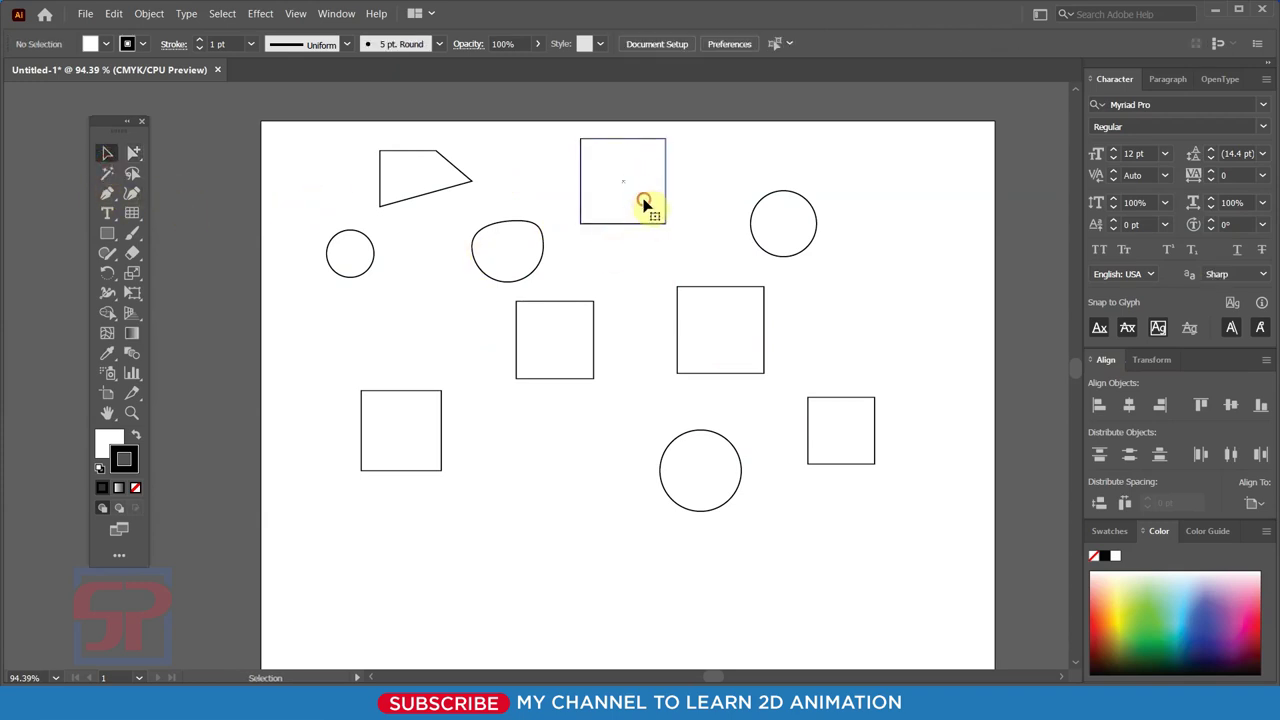
right_click(644, 204)
left_click(683, 306)
left_click(941, 288)
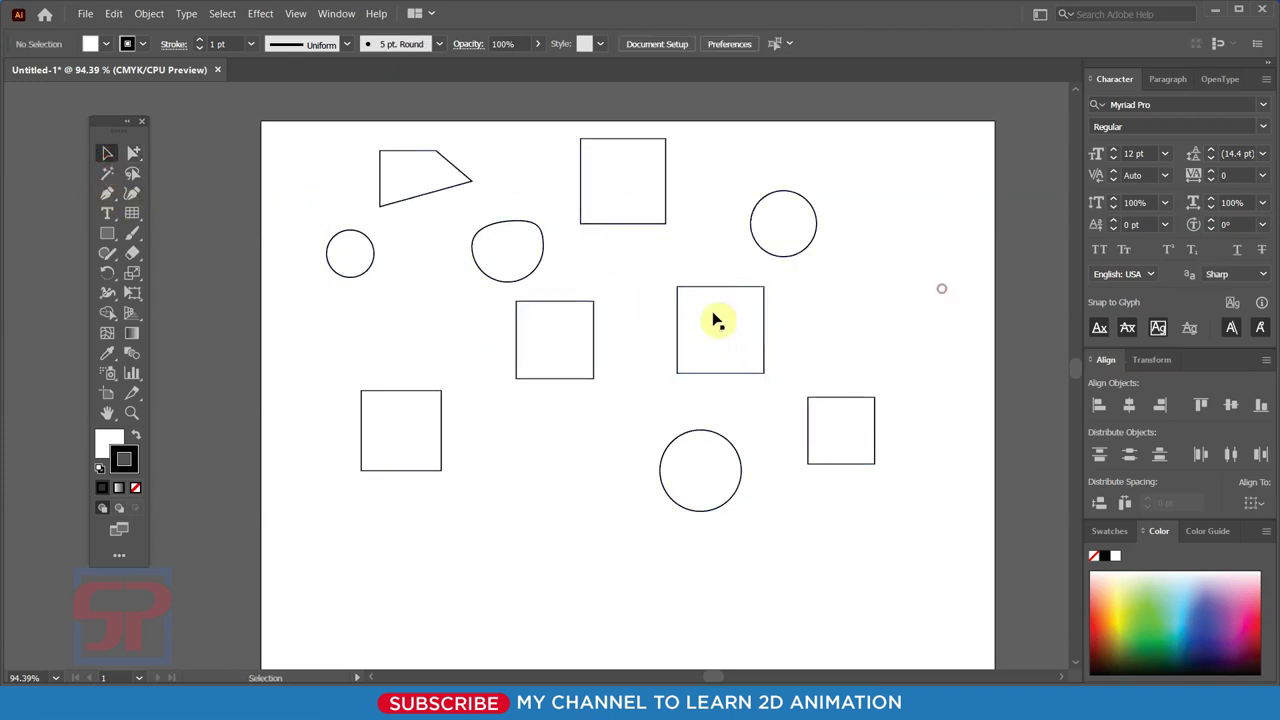
Alt-drag copies of the middle squares, small right square and top-right circle.
left_click(716, 320)
left_click_drag(730, 332, 591, 401)
left_click_drag(400, 391, 410, 291)
left_click_drag(622, 224, 613, 322)
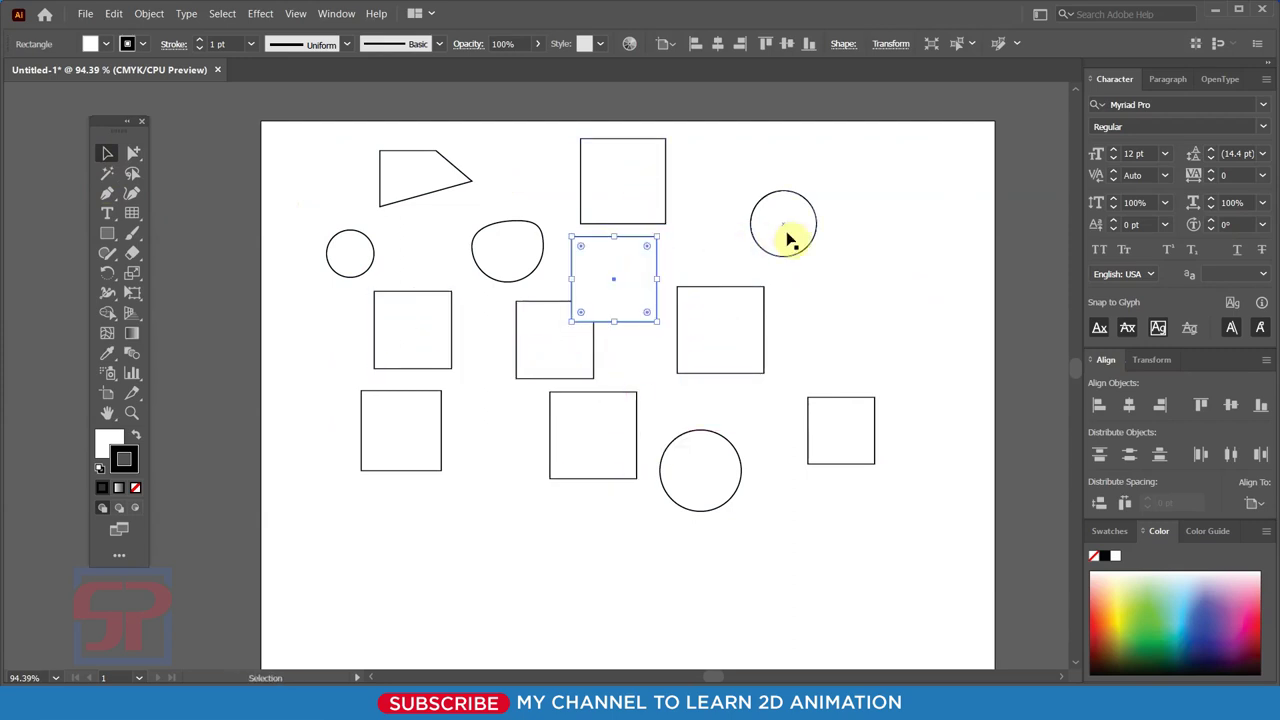
left_click_drag(787, 240, 815, 189)
left_click_drag(714, 334, 877, 309)
left_click_drag(837, 443, 801, 413)
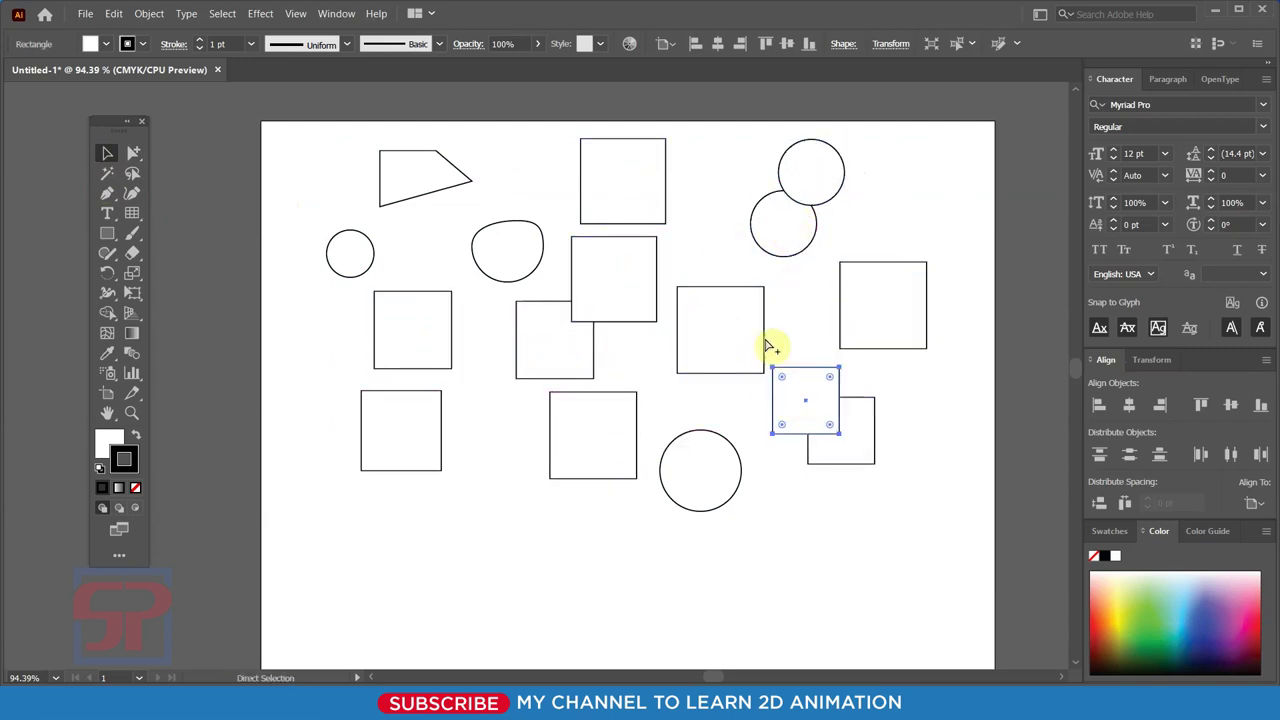
left_click_drag(780, 226, 674, 236)
Alt-drag copies of the trapezoid and lower squares, then deselect.
left_click_drag(611, 289, 507, 287)
left_click_drag(425, 172, 459, 219)
left_click_drag(651, 186, 601, 186)
left_click_drag(551, 337, 473, 380)
left_click_drag(624, 405, 693, 365)
left_click(922, 545)
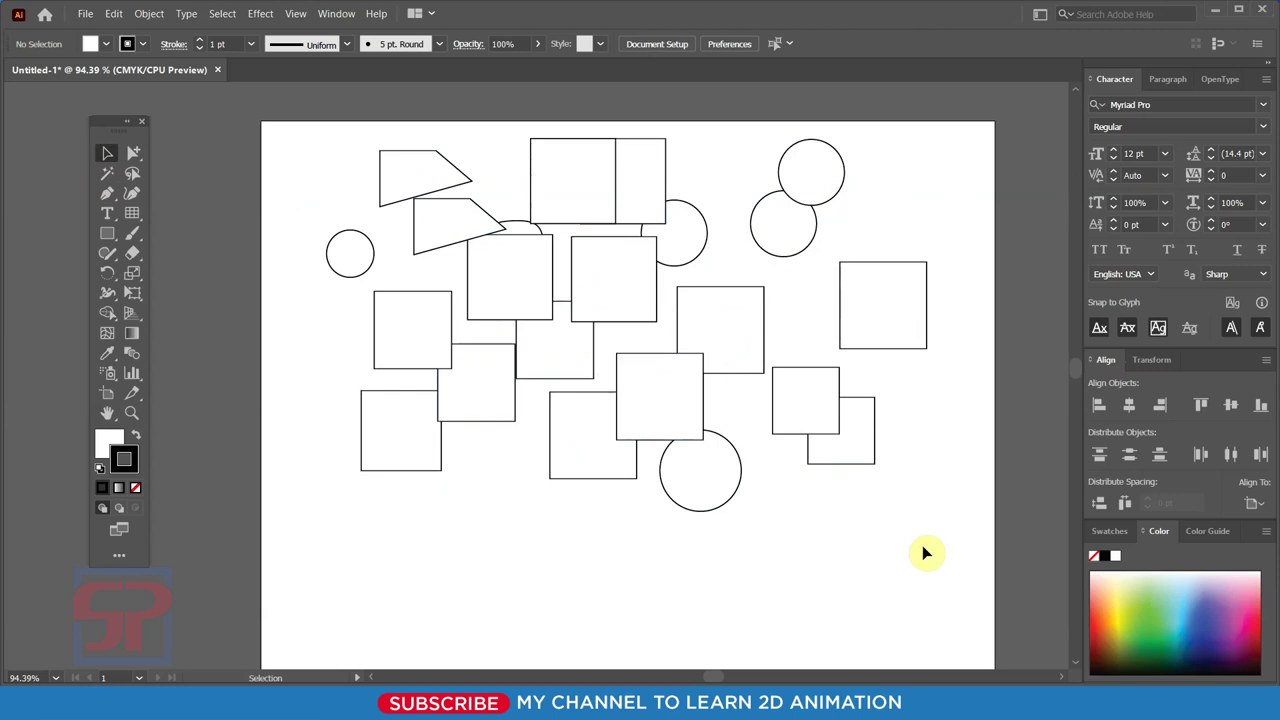
scroll(924, 553, "up", 1)
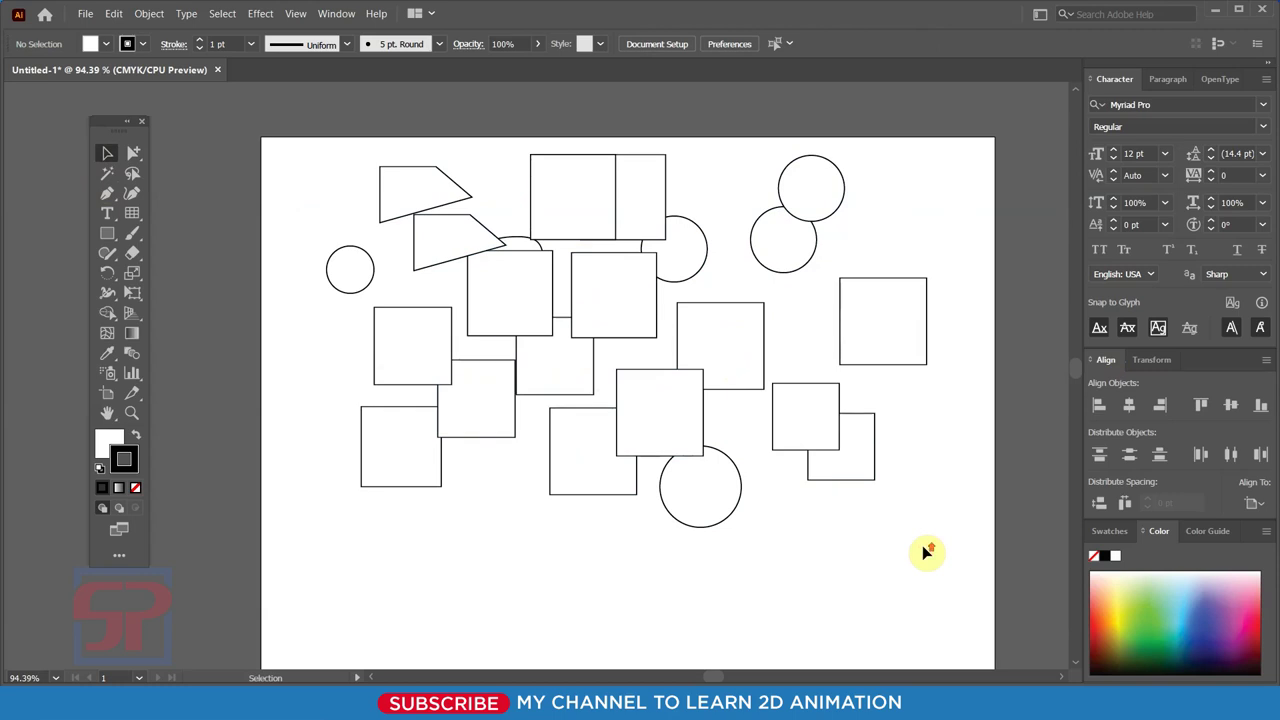
Shift-select the scattered square, circle and trapezoid copies and group them.
left_click(426, 465)
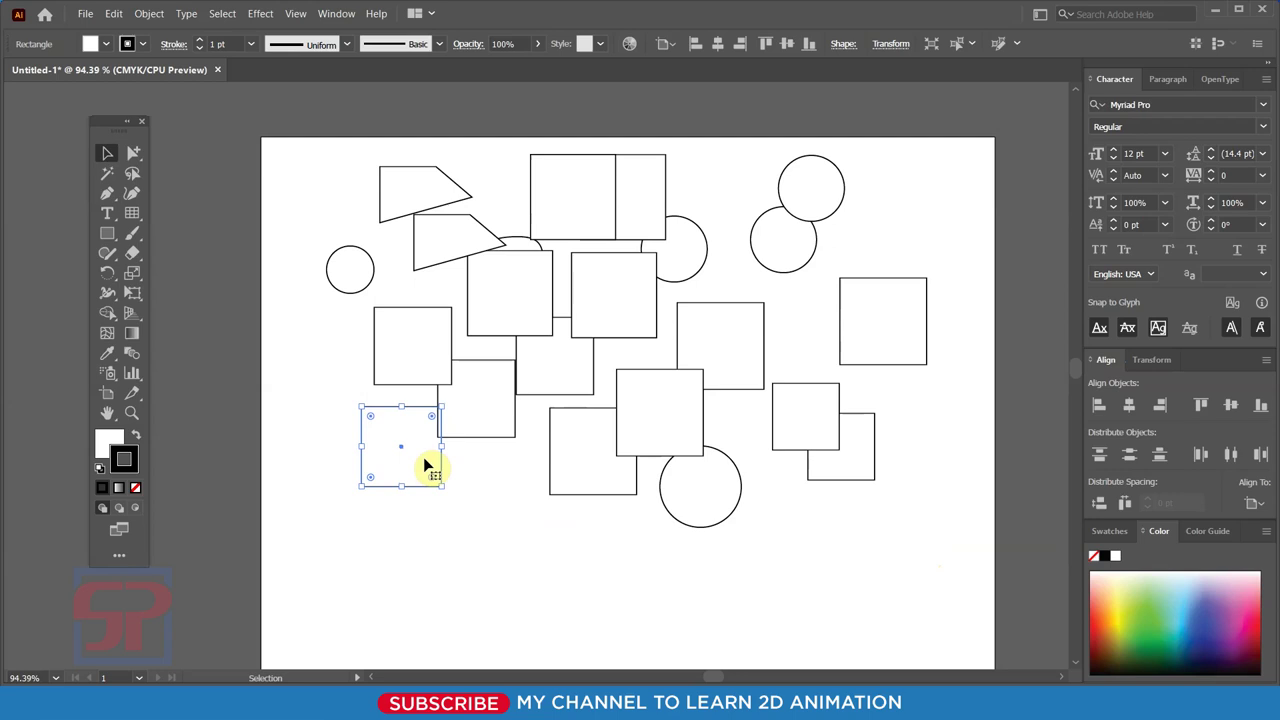
left_click(729, 363, "shift")
left_click(773, 249, "shift")
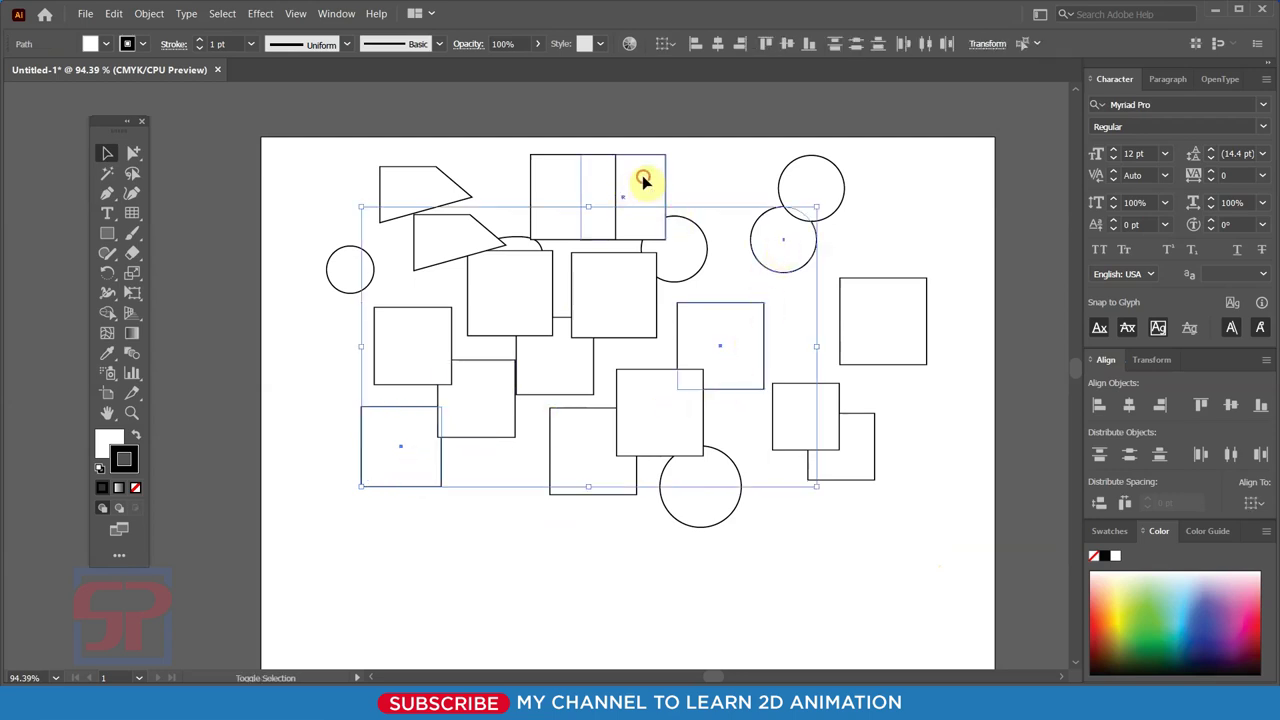
left_click(640, 185, "shift")
left_click(478, 243, "shift")
left_click(707, 247, "shift")
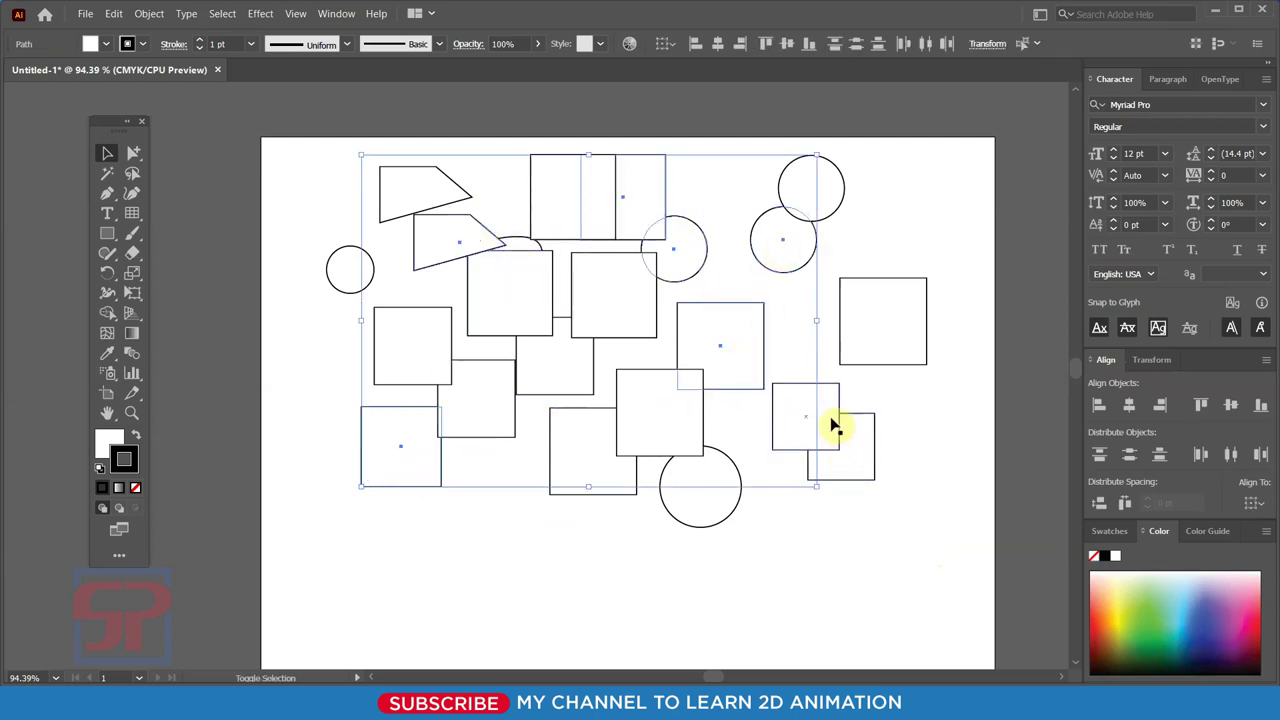
left_click(800, 410, "shift")
left_click(645, 392, "shift")
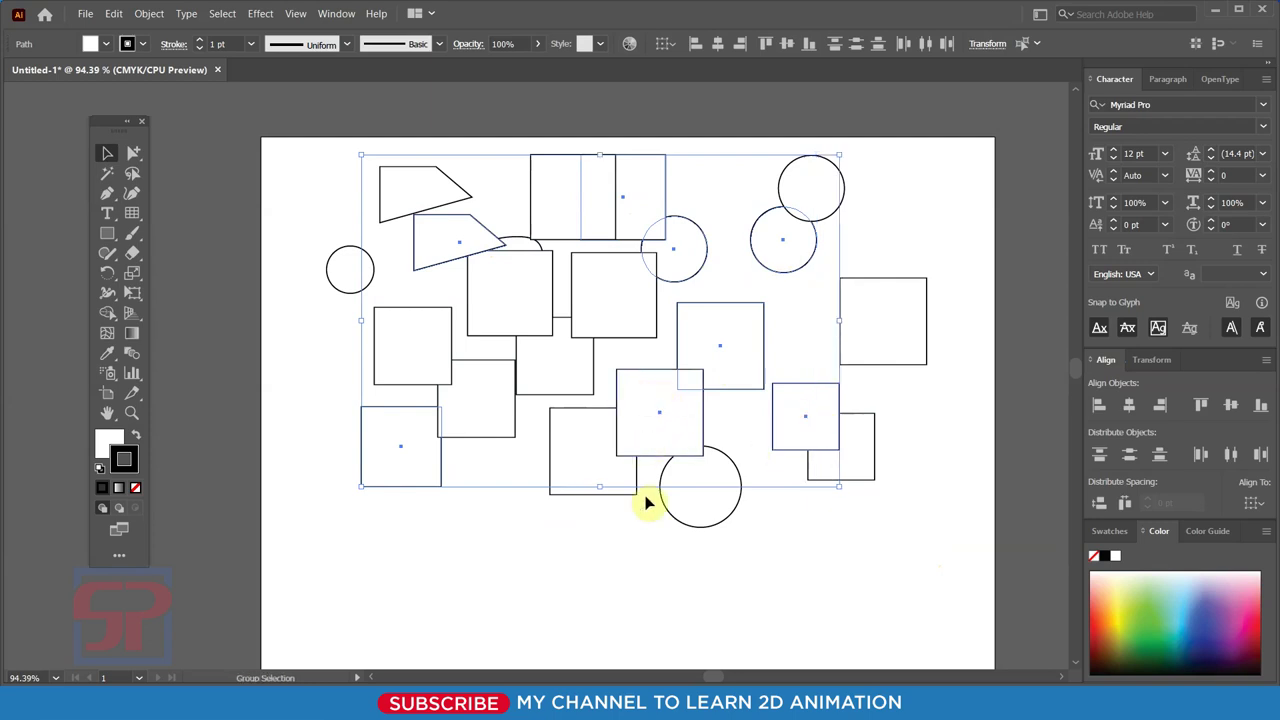
key("ctrl")
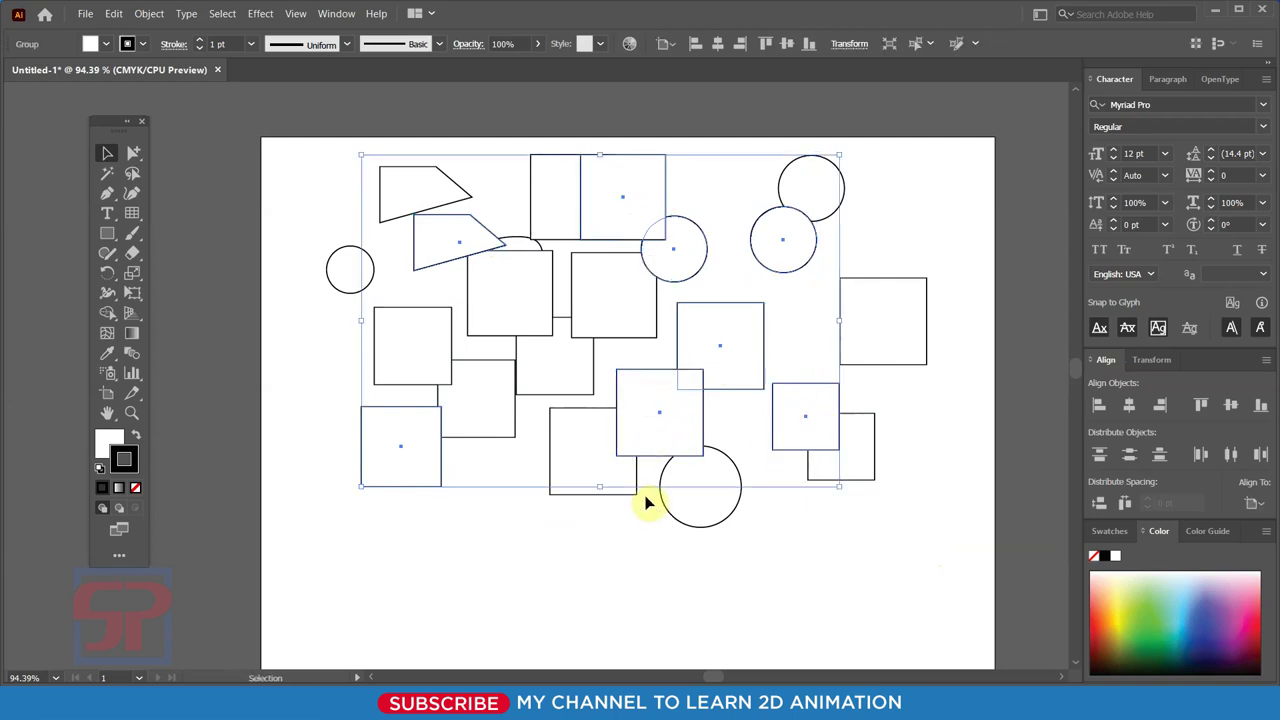
Shift the new group down-left, then back up-right slightly, and deselect.
left_click(822, 575)
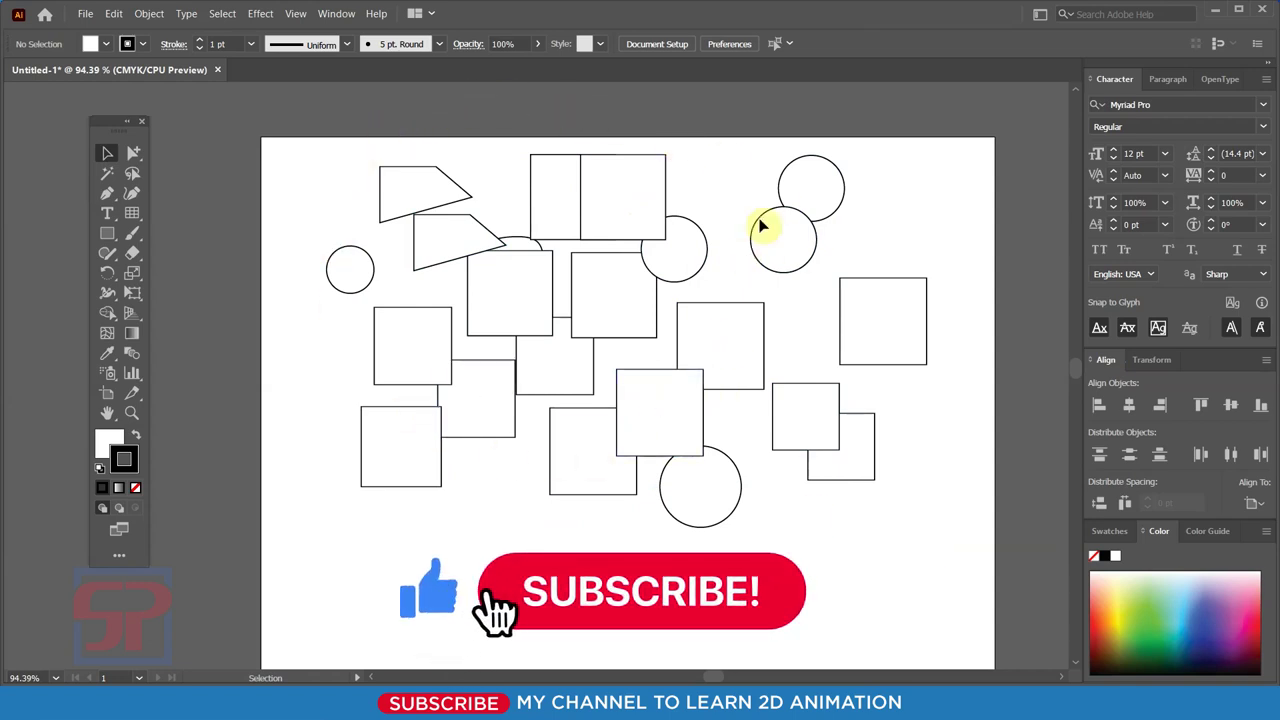
left_click(866, 340)
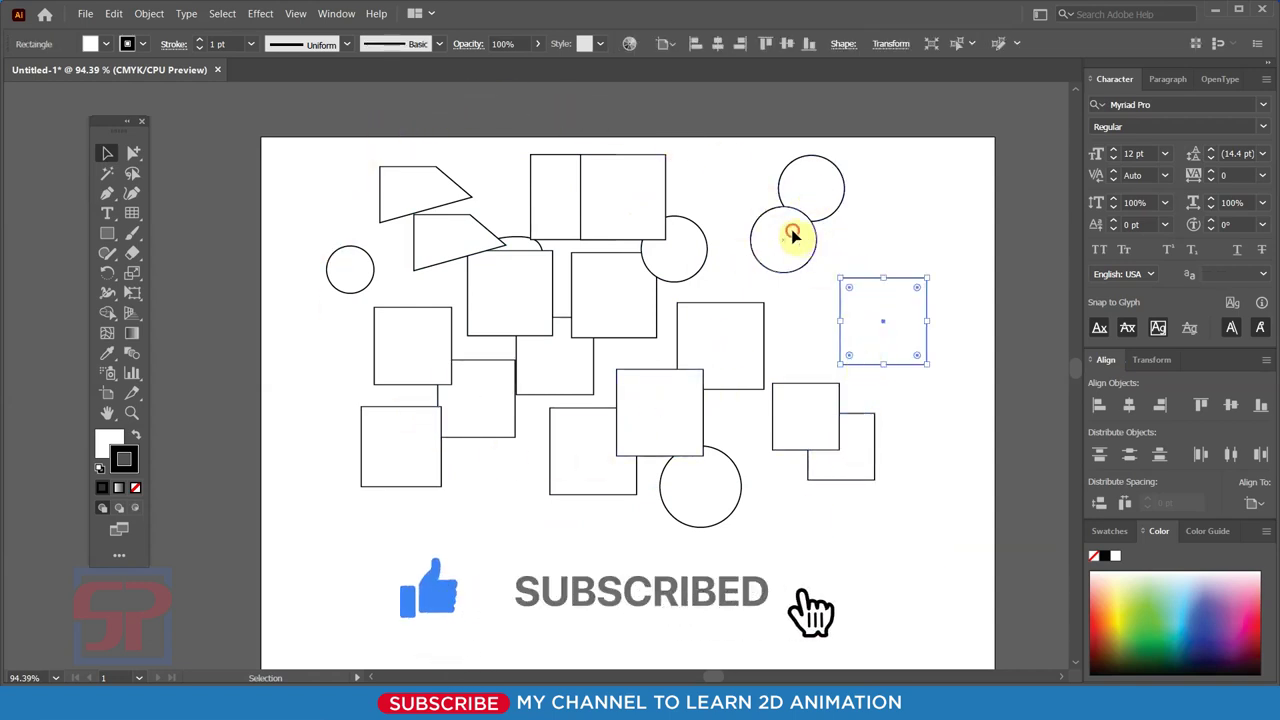
left_click_drag(793, 240, 784, 281)
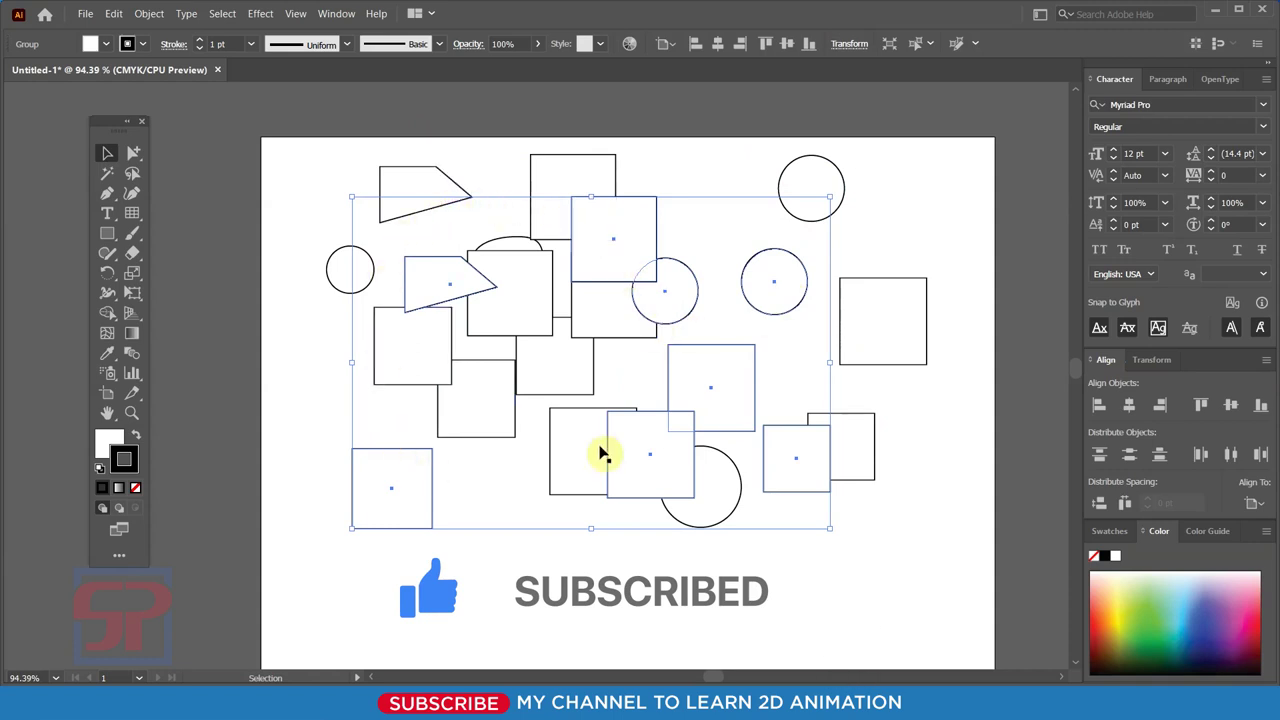
mouse_move(620, 345)
left_mouse_down()
mouse_move(630, 318)
mouse_move(606, 343)
mouse_move(634, 329)
left_mouse_up()
left_click(880, 240)
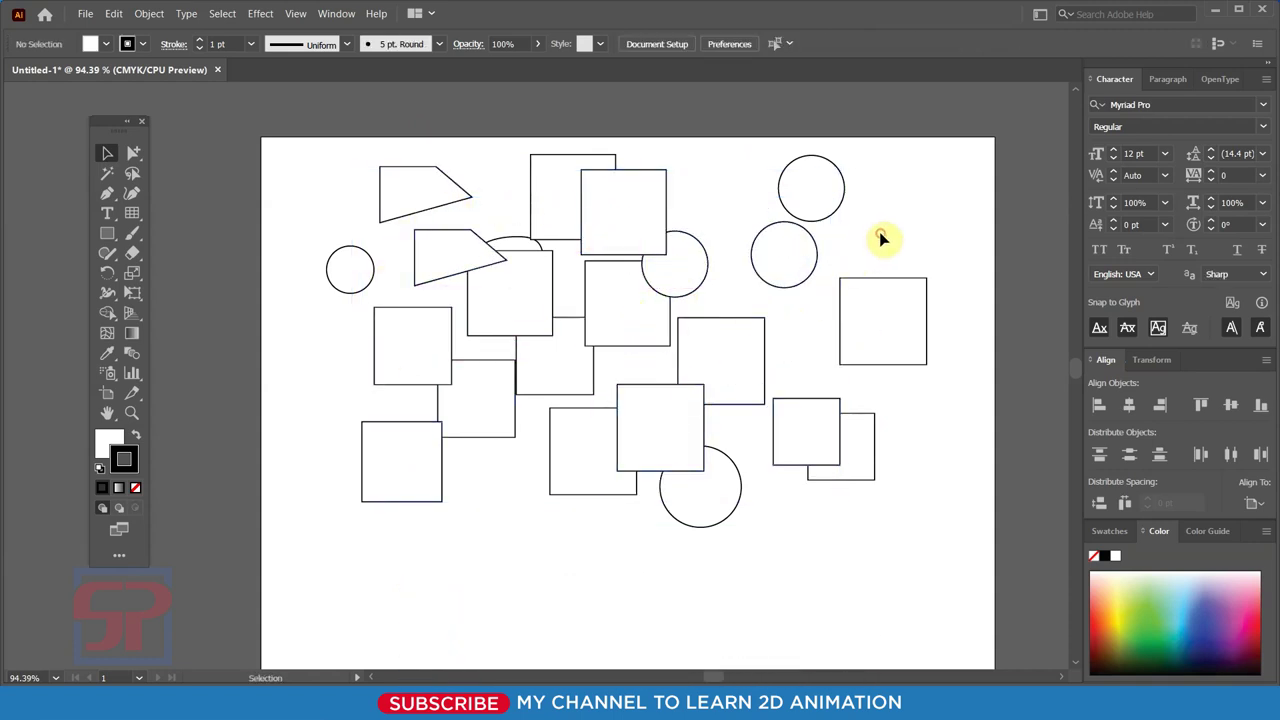
left_click(133, 155)
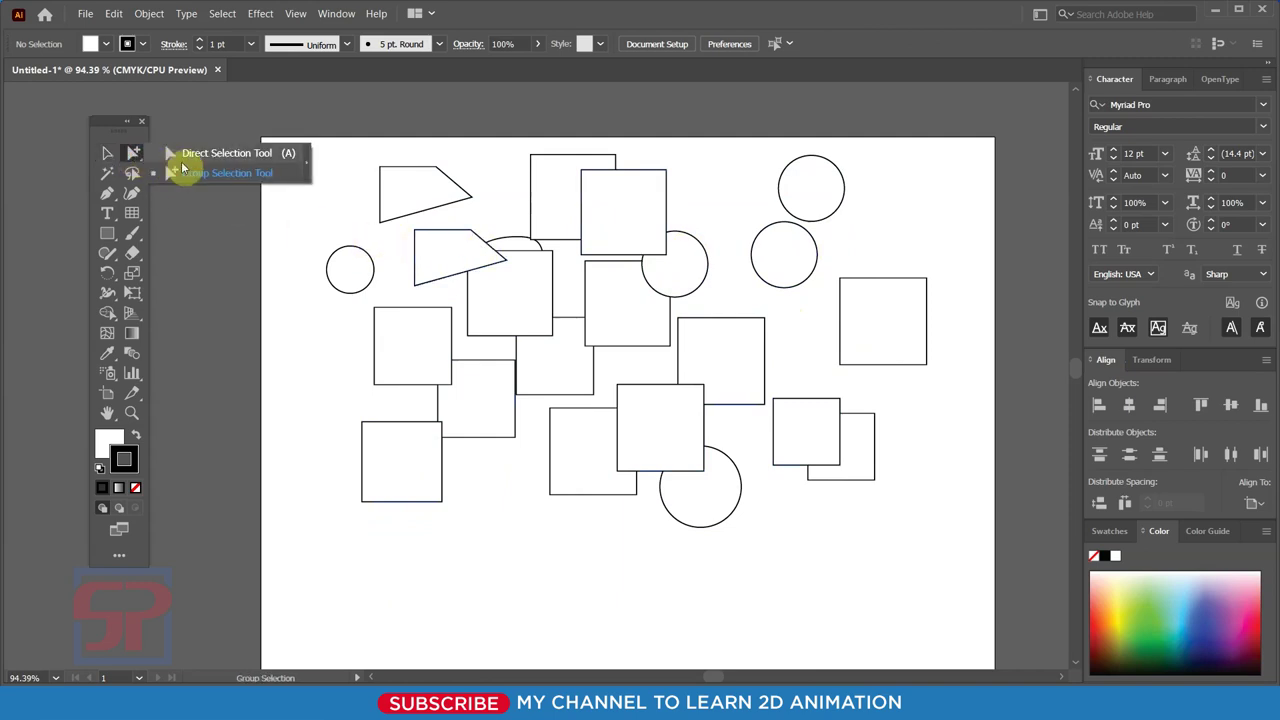
Choose the Group Selection Tool and pick the bottom circle, then the bottom-left square.
left_click_drag(133, 155, 195, 172)
left_click(248, 274)
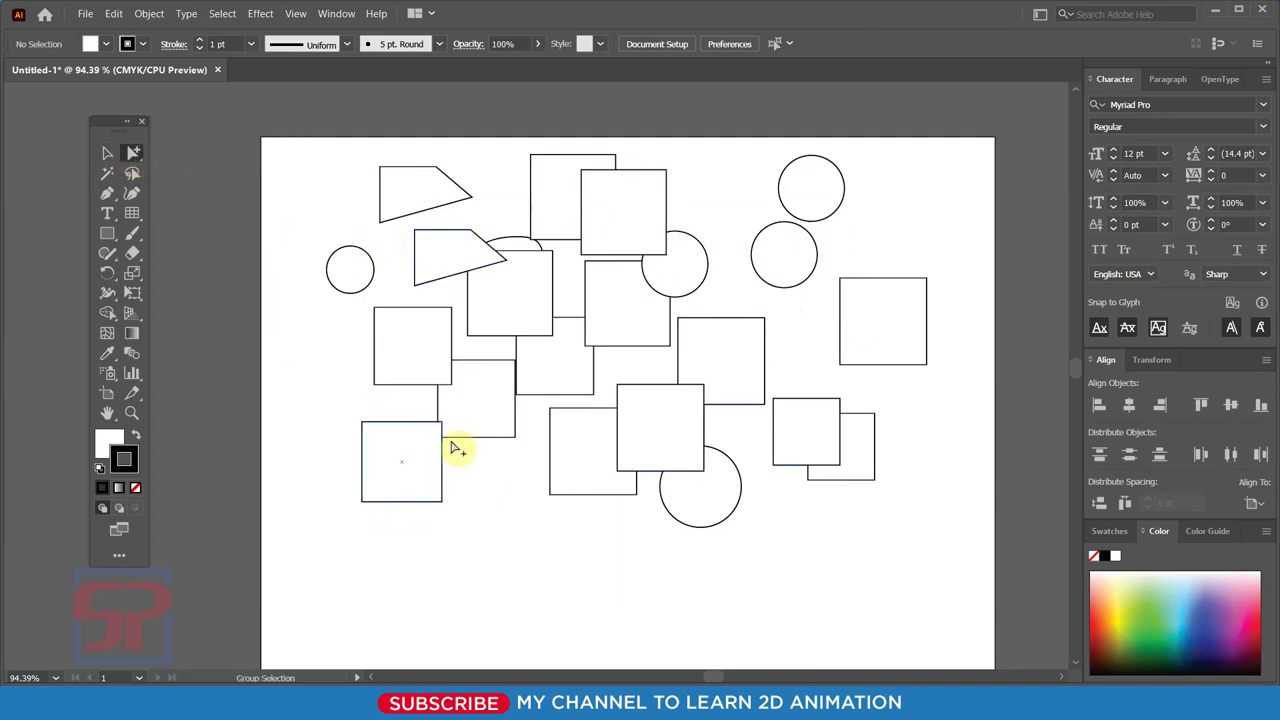
left_click(704, 505)
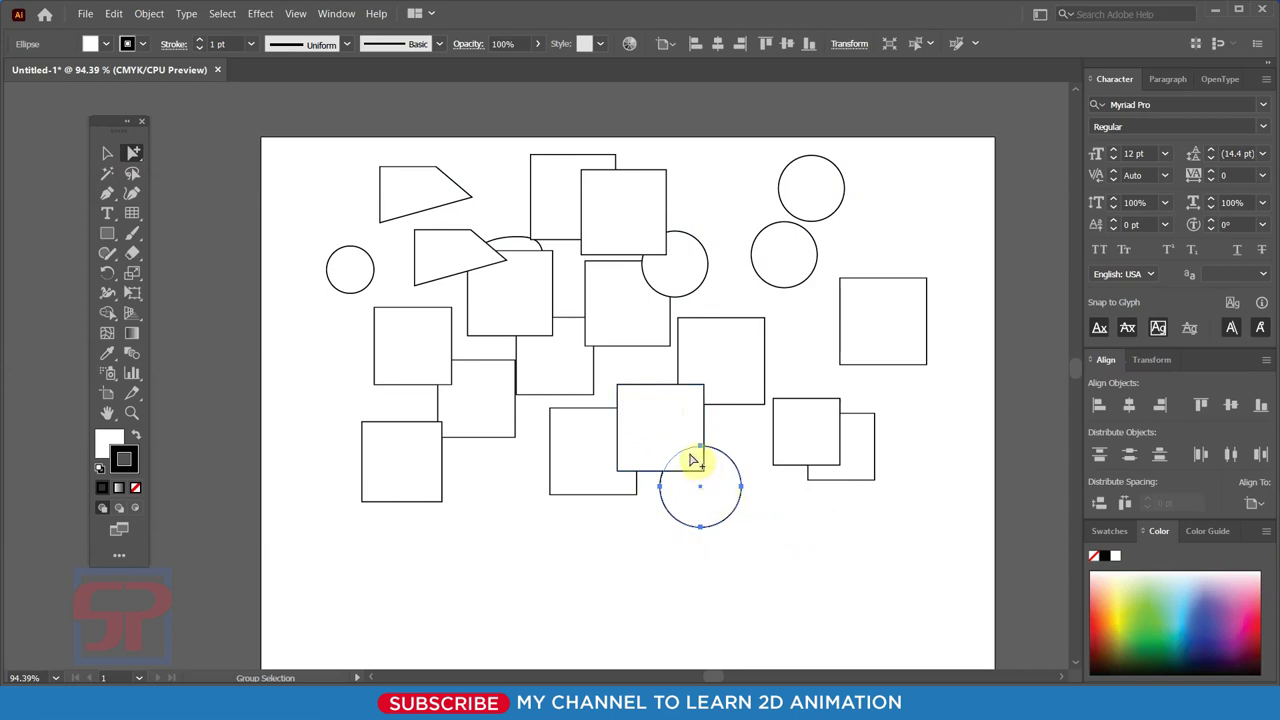
left_click(445, 453)
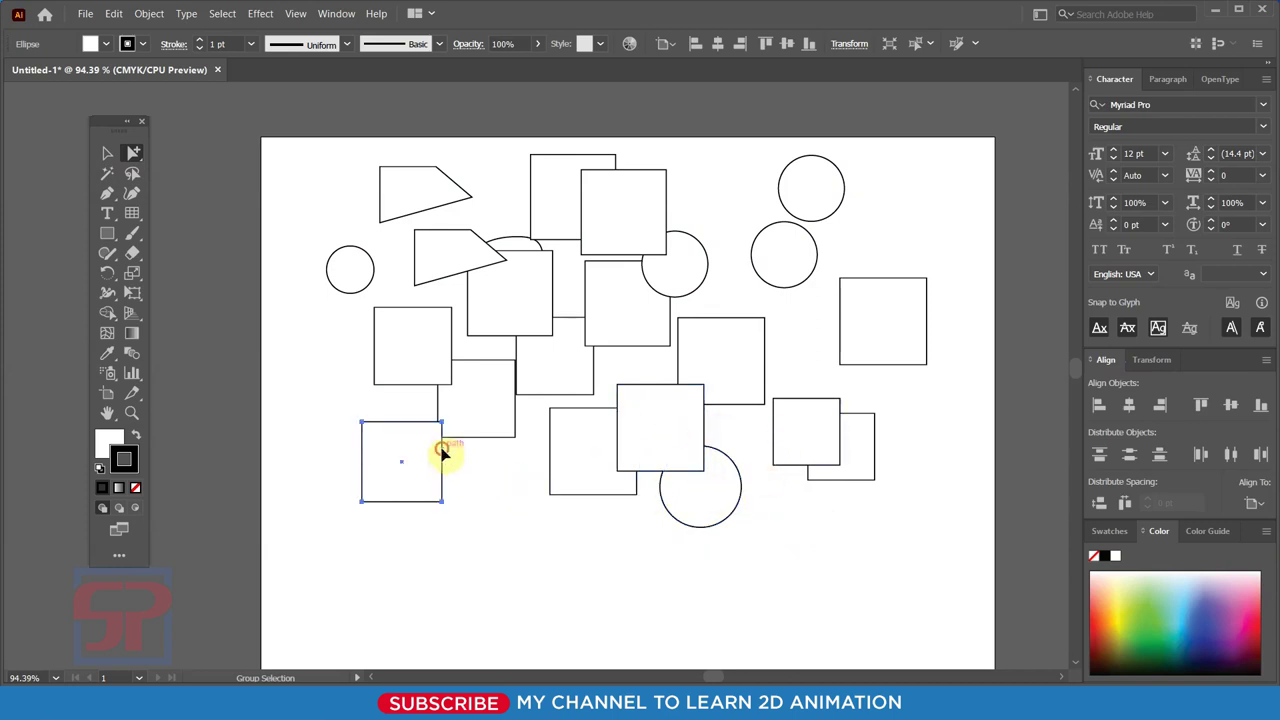
Double-click the bottom-left square to take its group and drag it left over the originals.
double_click(420, 462)
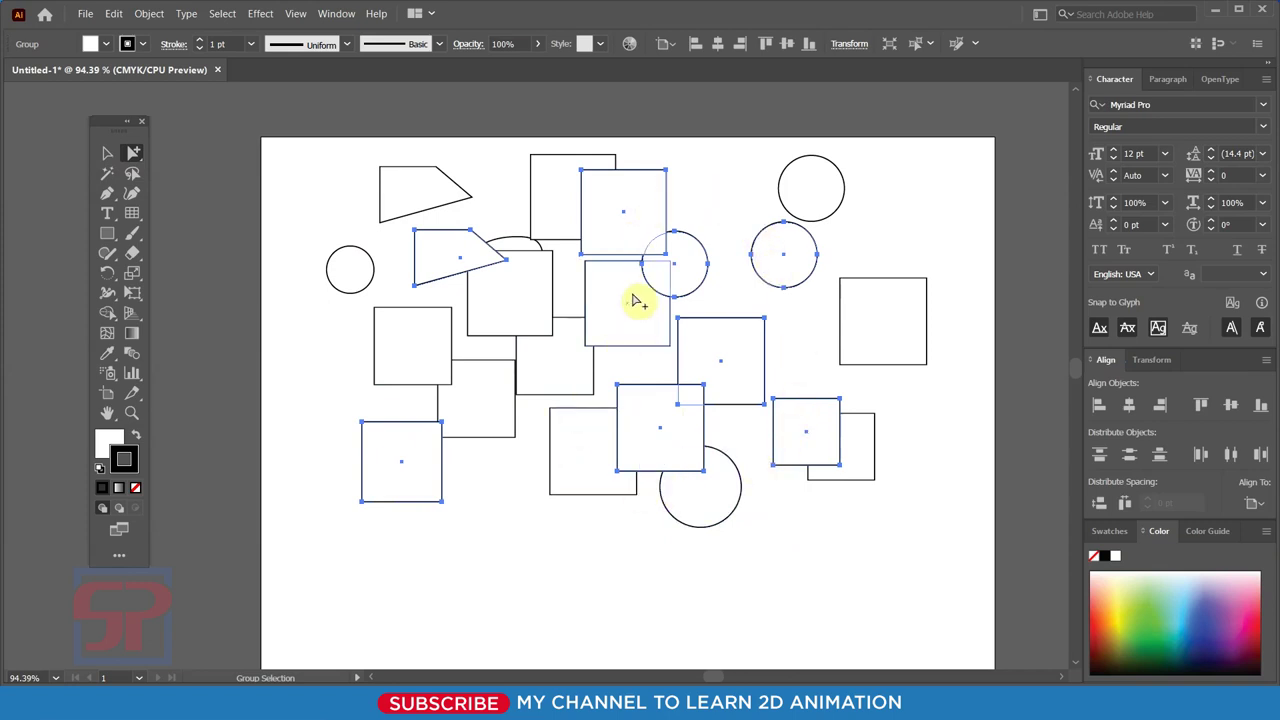
mouse_move(640, 215)
left_mouse_down()
mouse_move(450, 594)
mouse_move(226, 347)
mouse_move(745, 315)
mouse_move(738, 328)
left_mouse_up()
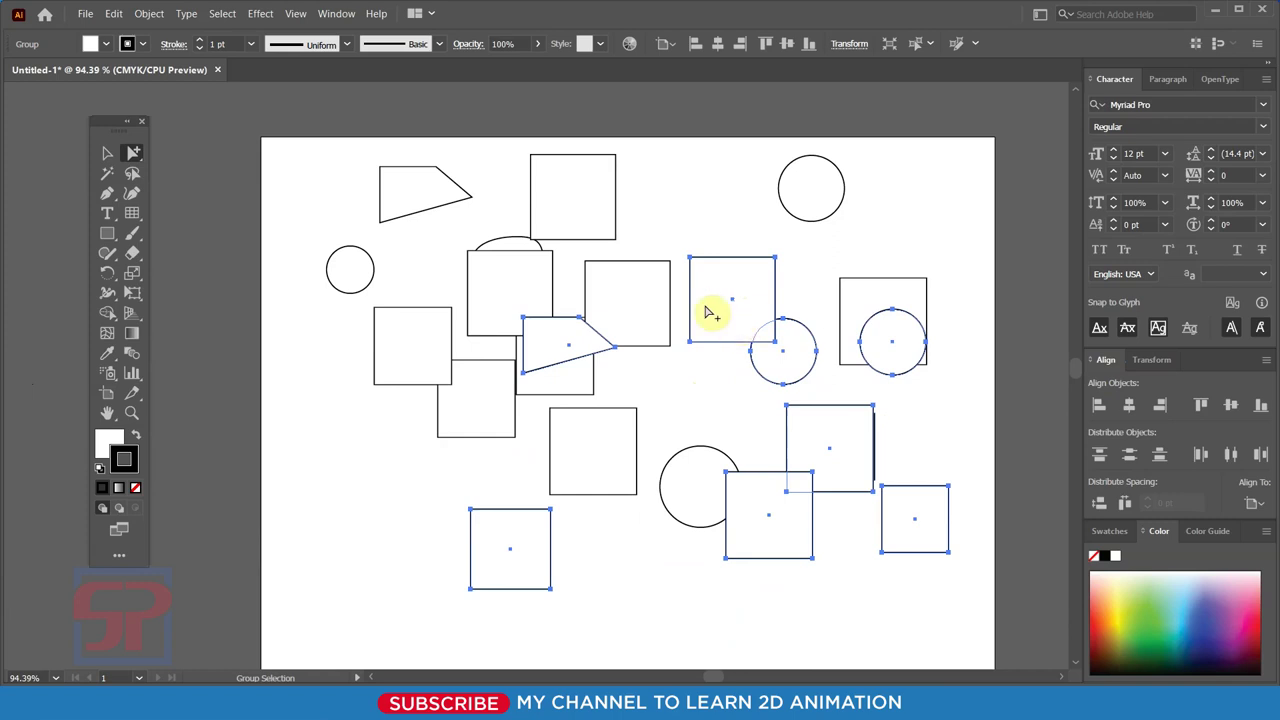
left_click_drag(730, 295, 581, 295)
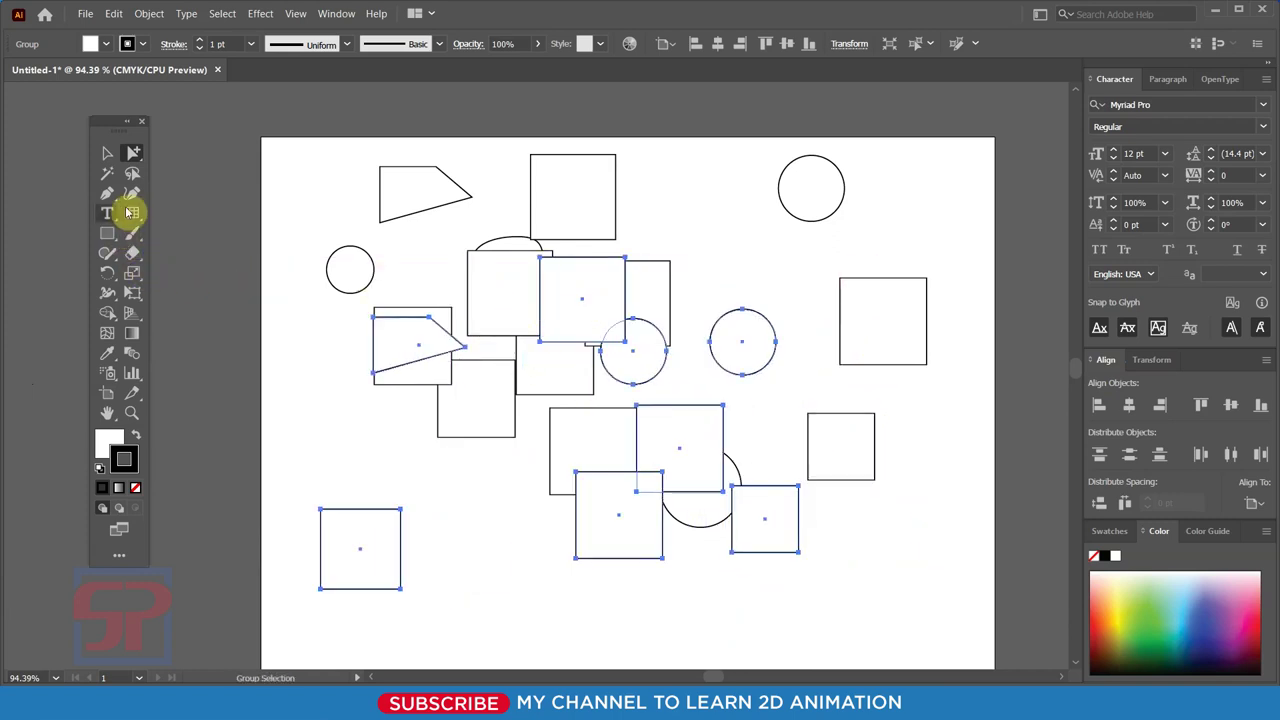